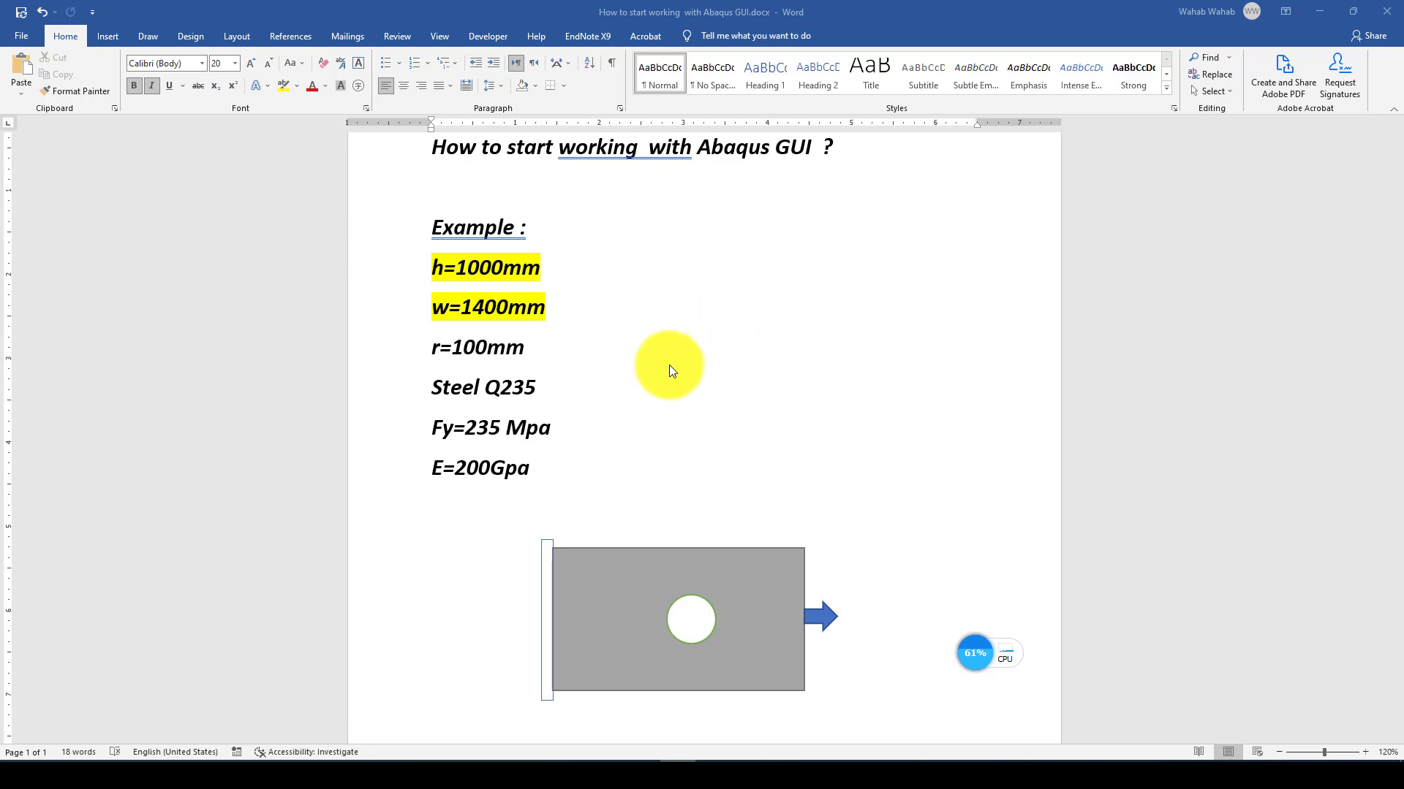
Step: Examine the example's plate sketch, height, width, hole radius, steel grade and yield strength in the document
{"action": "scroll", "coordinate": [651, 365], "scroll_direction": "down", "scroll_amount": 1}
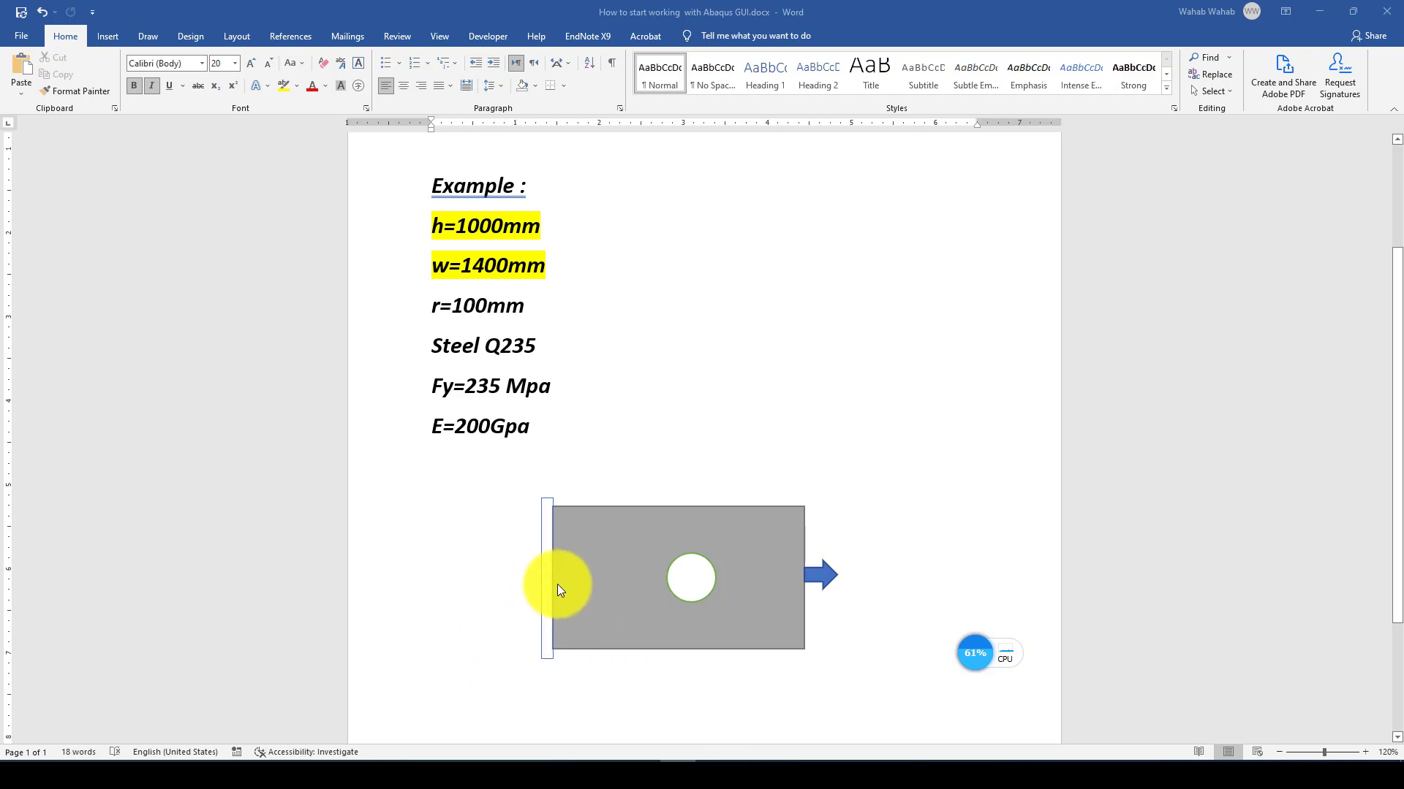
{"action": "scroll", "coordinate": [557, 583], "scroll_direction": "up", "scroll_amount": 1}
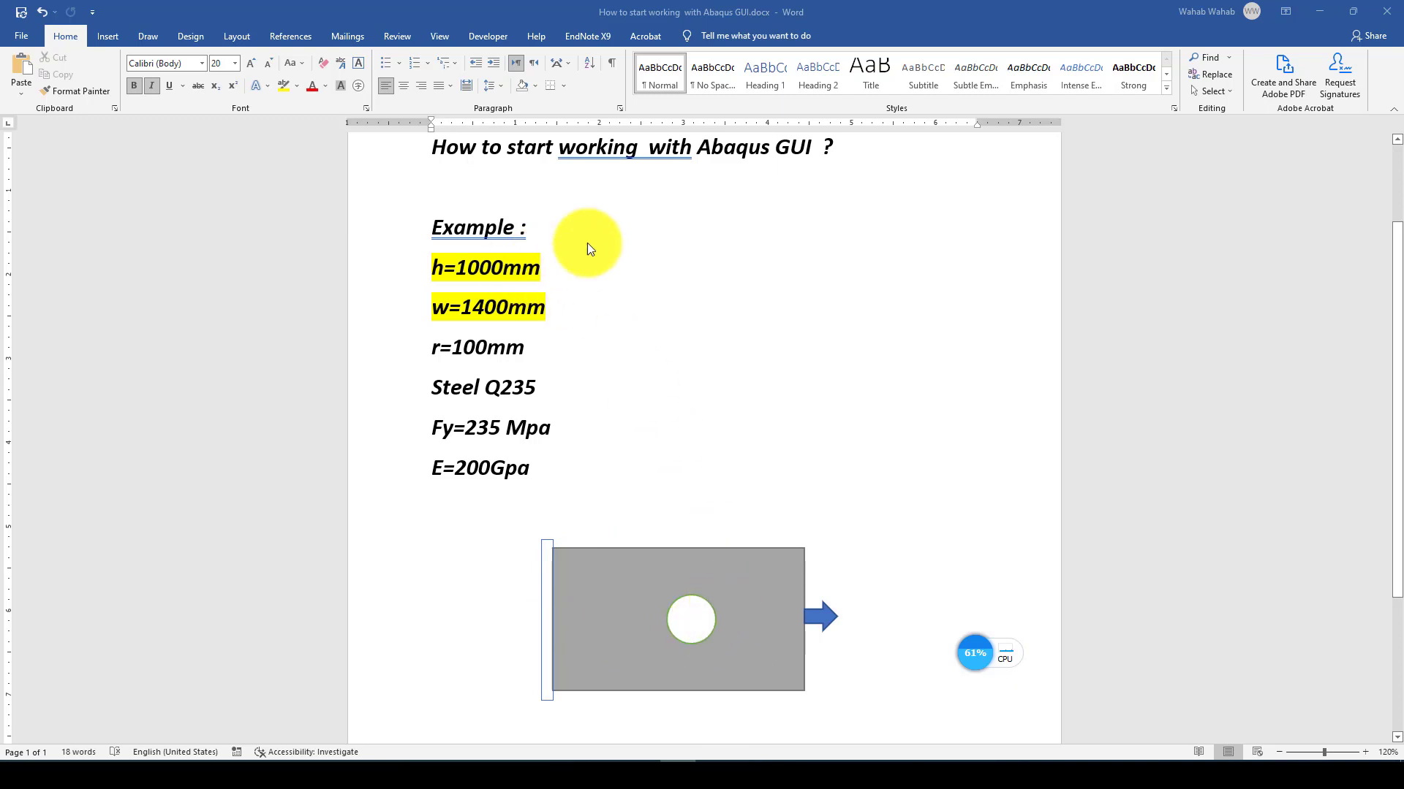
{"action": "scroll", "coordinate": [680, 541], "scroll_direction": "down", "scroll_amount": 1}
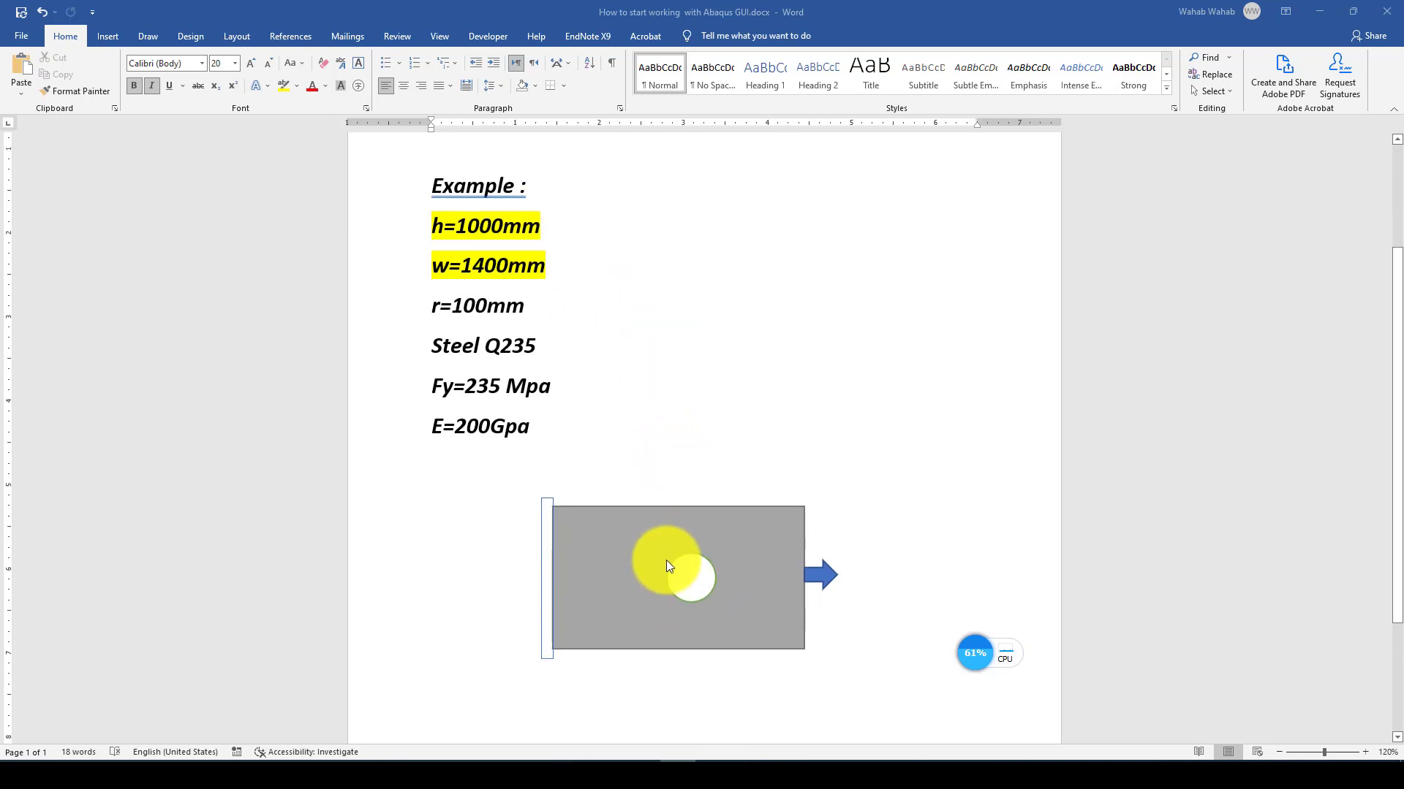
{"action": "scroll", "coordinate": [665, 512], "scroll_direction": "up", "scroll_amount": 3}
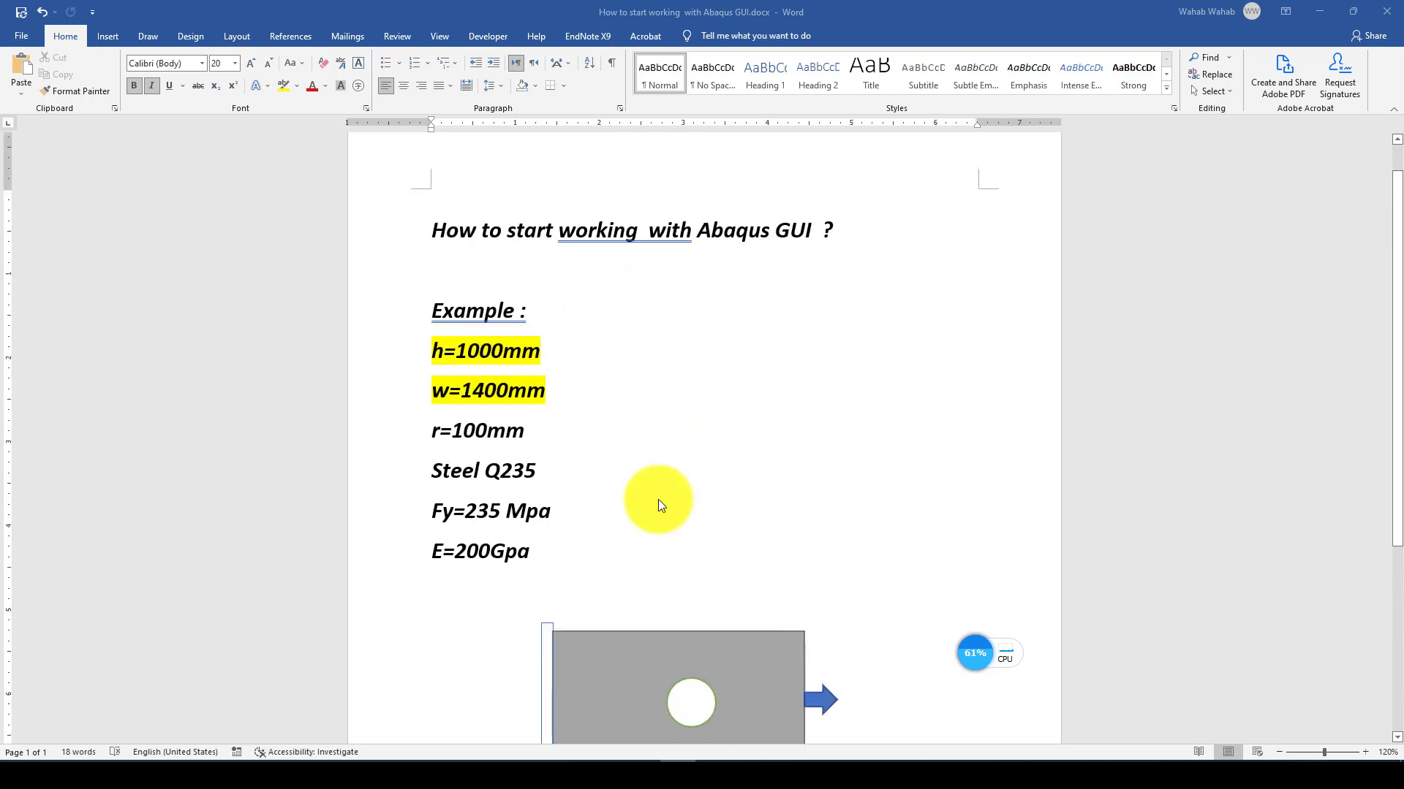
{"action": "scroll", "coordinate": [669, 498], "scroll_direction": "down", "scroll_amount": 2}
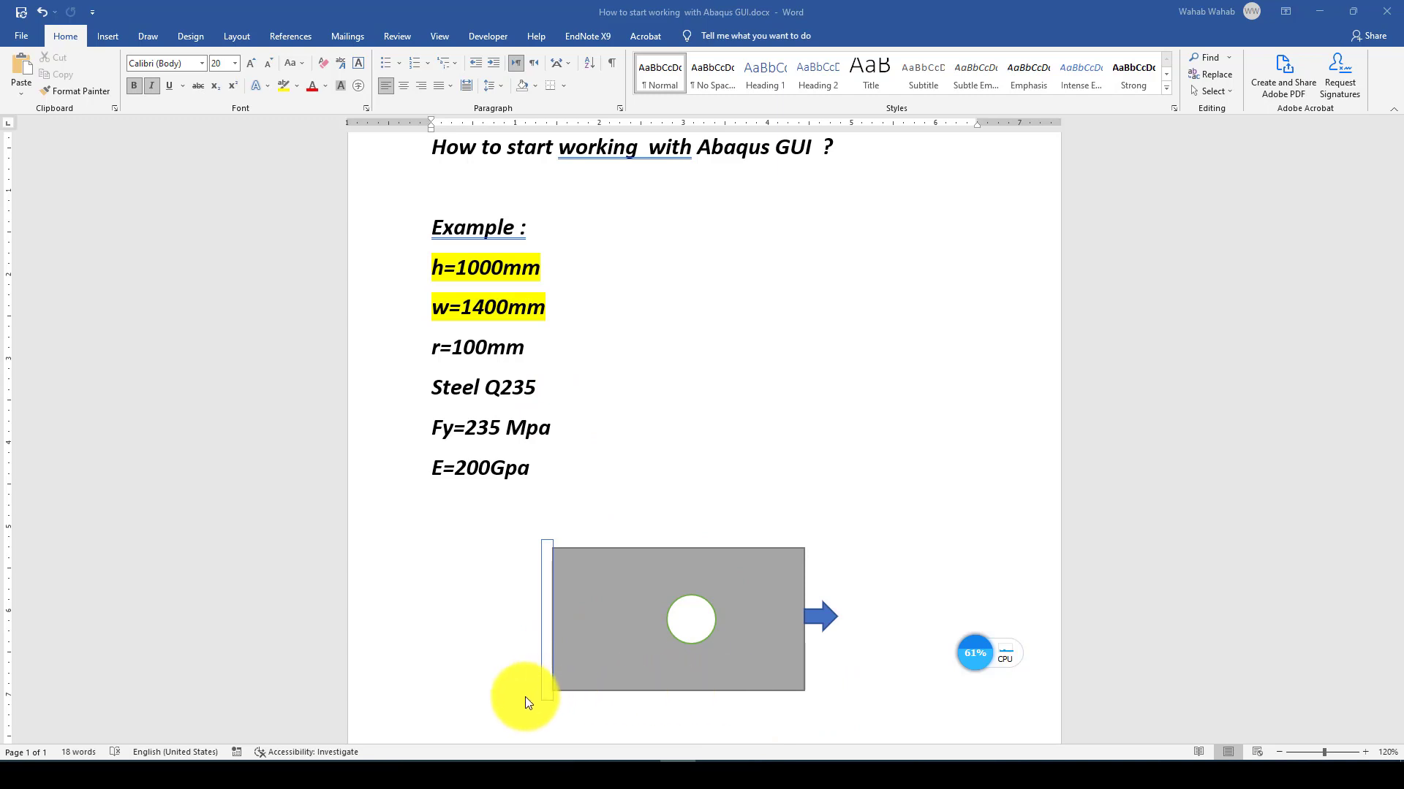
{"action": "double_click", "coordinate": [437, 310]}
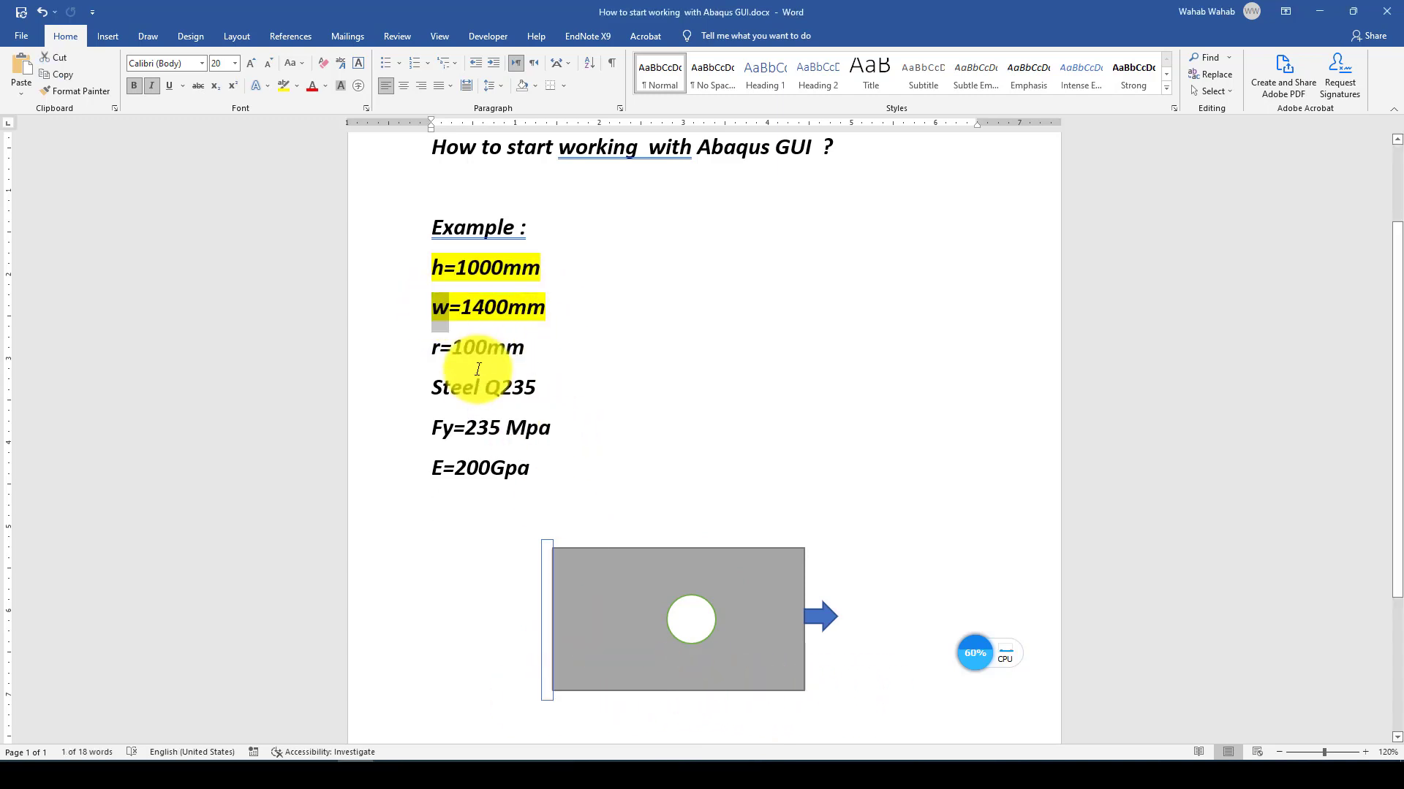
{"action": "left_click_drag", "start_coordinate": [433, 348], "coordinate": [538, 350]}
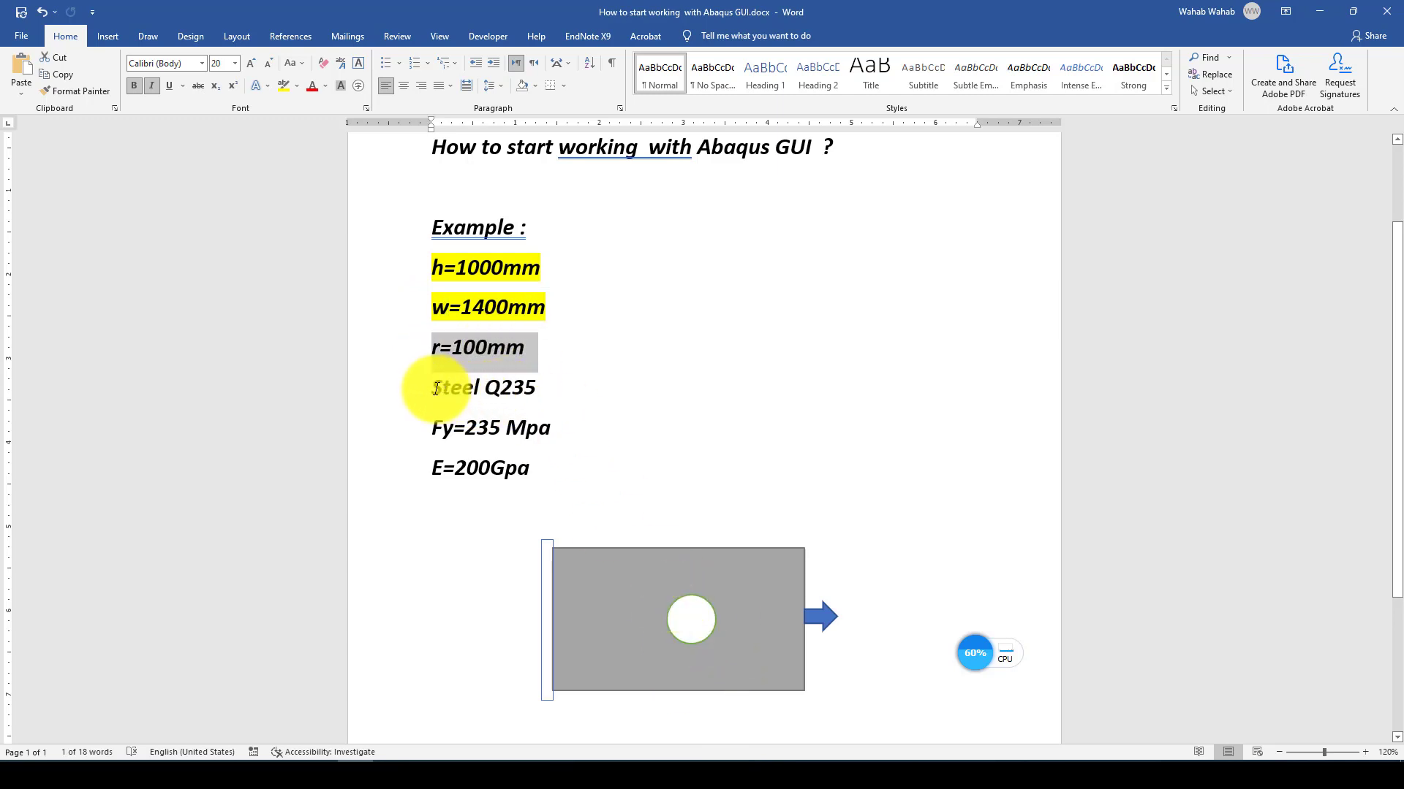
{"action": "left_click_drag", "start_coordinate": [437, 389], "coordinate": [555, 384]}
{"action": "left_click", "coordinate": [555, 394]}
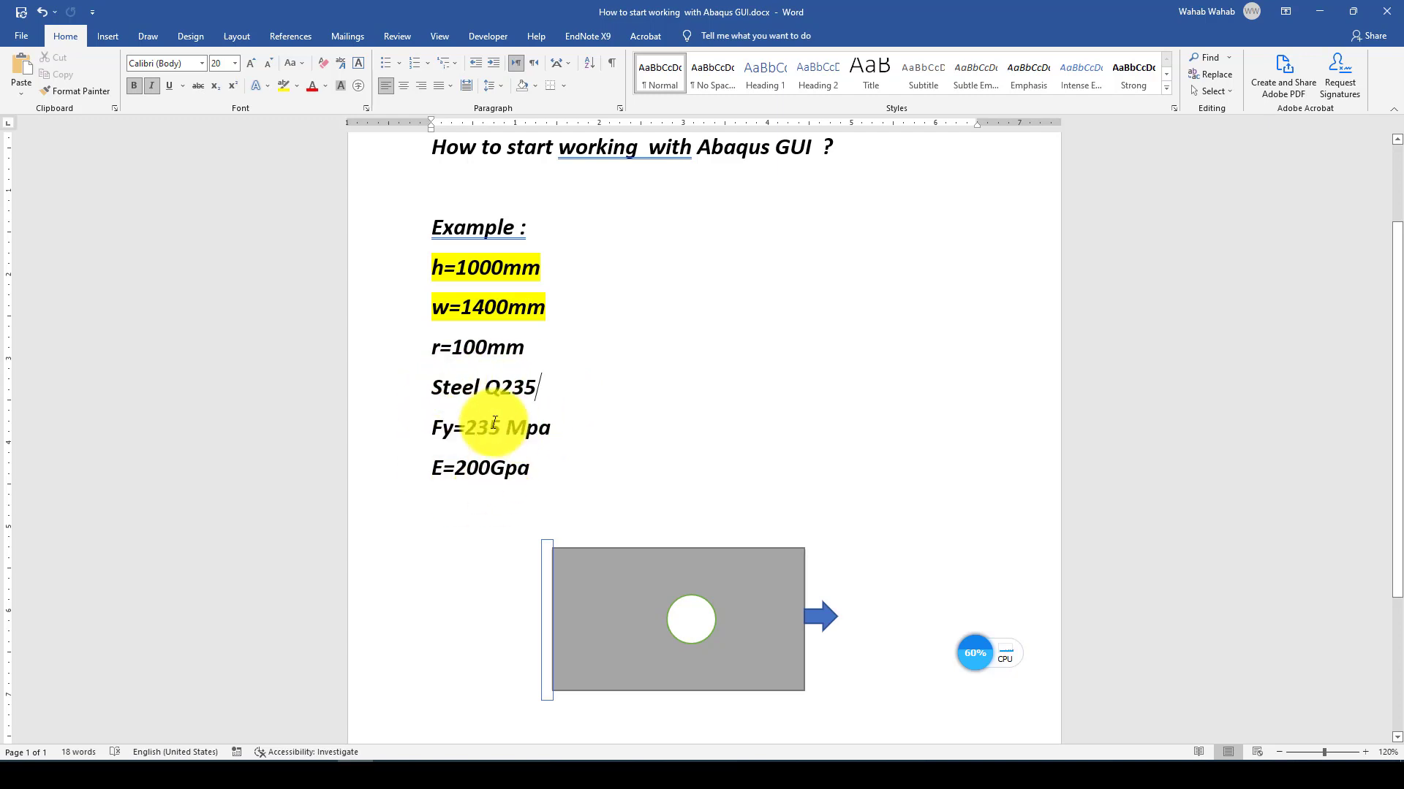
{"action": "left_click_drag", "start_coordinate": [432, 424], "coordinate": [443, 424]}
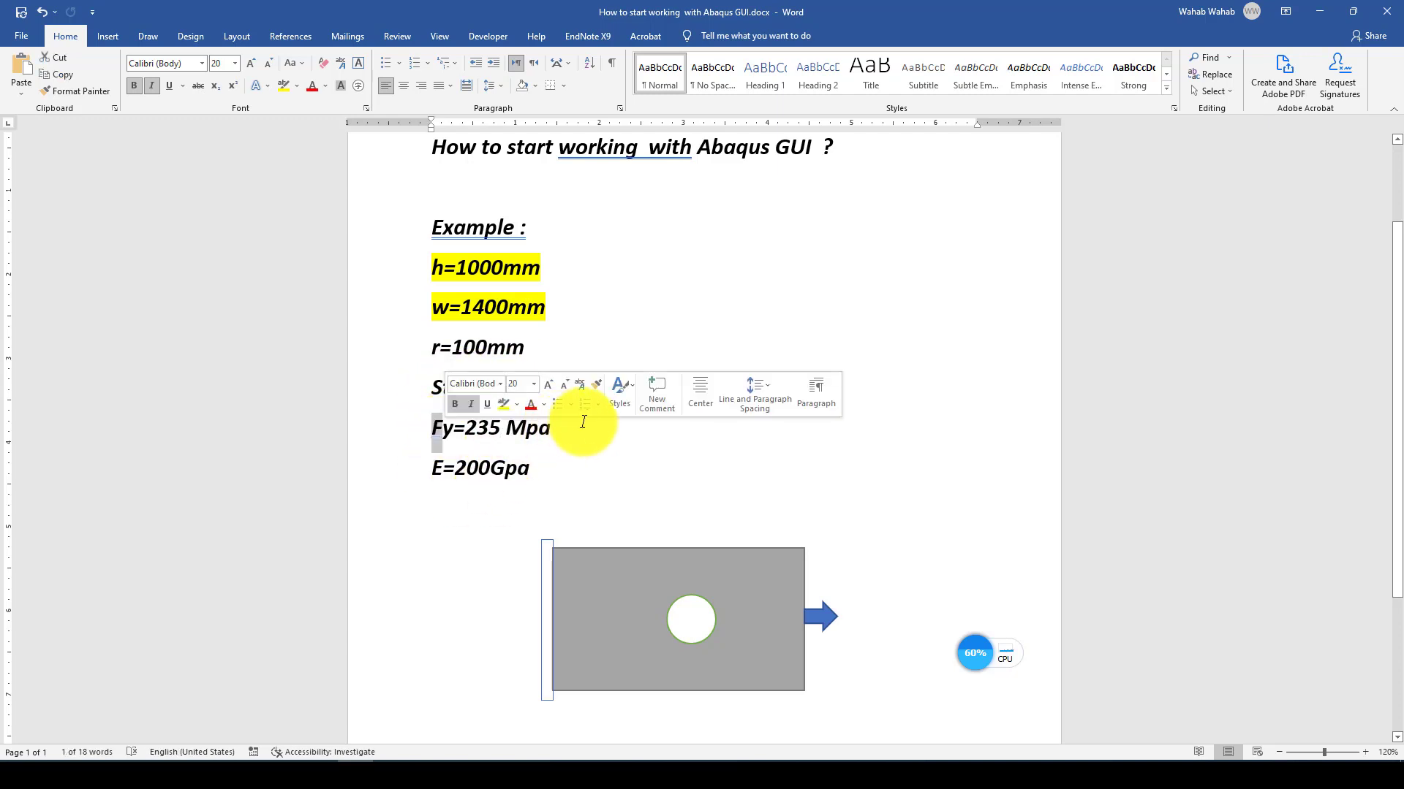
Step: Append ", Fu=375Mpa Eps=0.18" to the end of the Fy line in the example's data
{"action": "left_click", "coordinate": [578, 426]}
{"action": "type", "text": ", "}
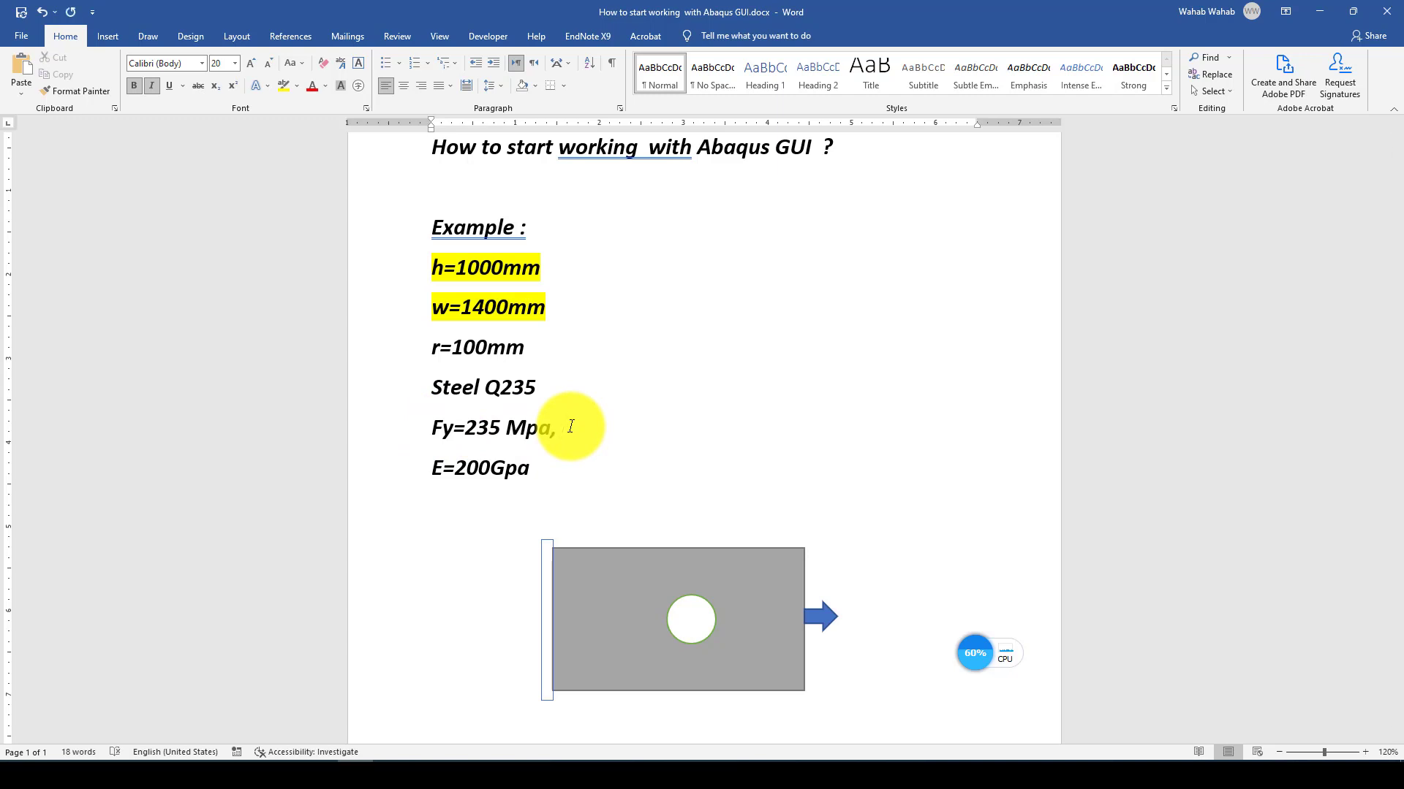
{"action": "type", "text": "Fu=375Mpa E"}
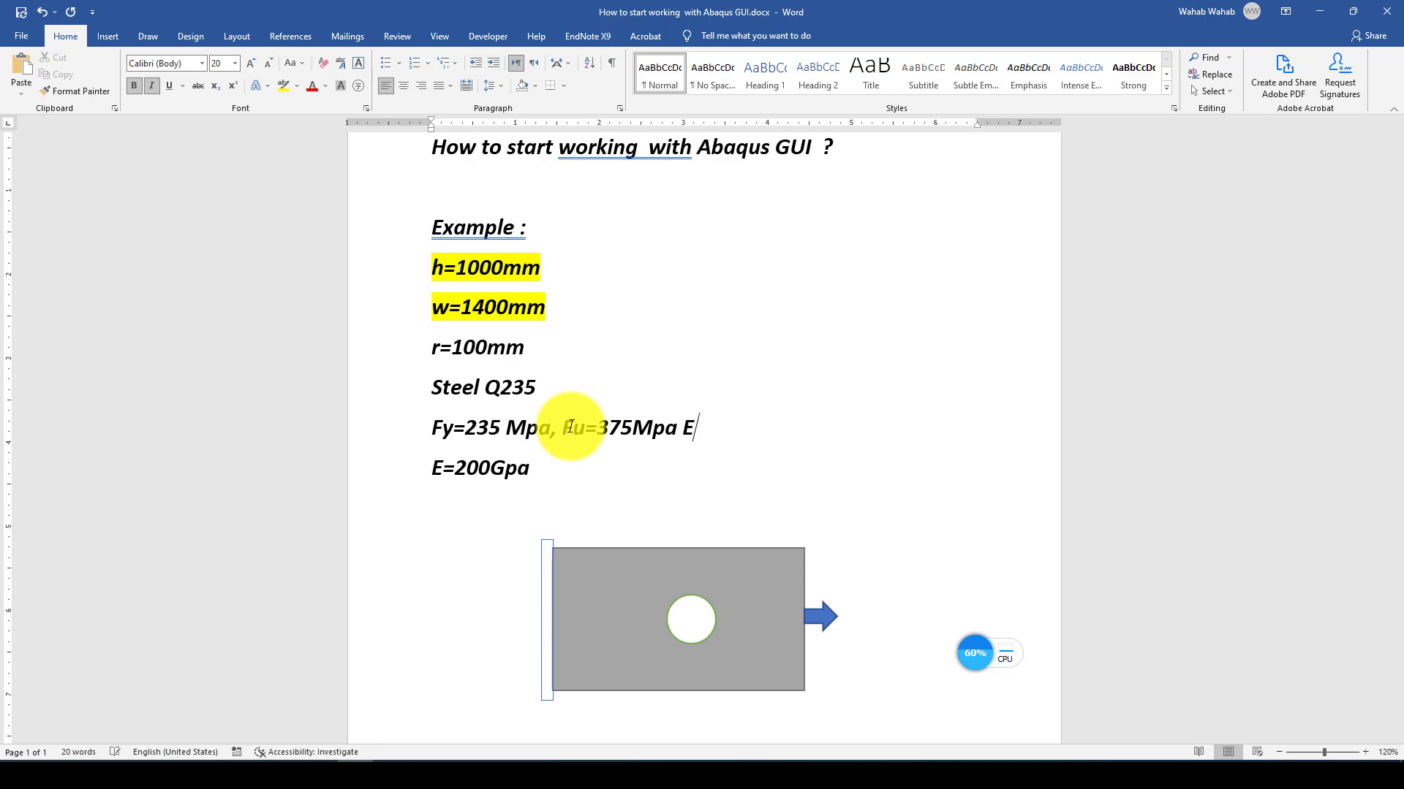
{"action": "type", "text": "ps=0.18"}
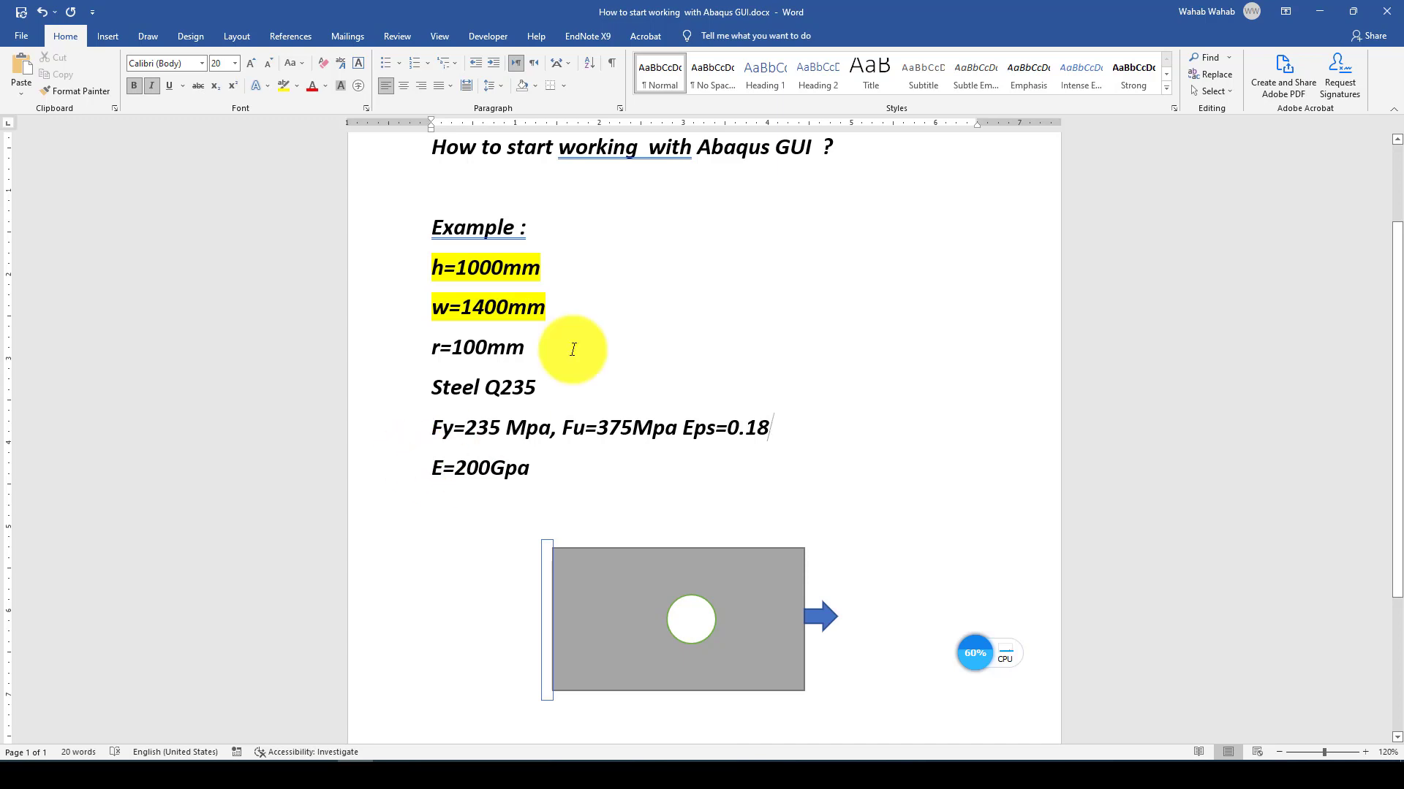
Step: Review the hole radius, steel properties and elastic modulus lines together with the loaded plate sketch
{"action": "left_click_drag", "start_coordinate": [776, 429], "coordinate": [452, 398]}
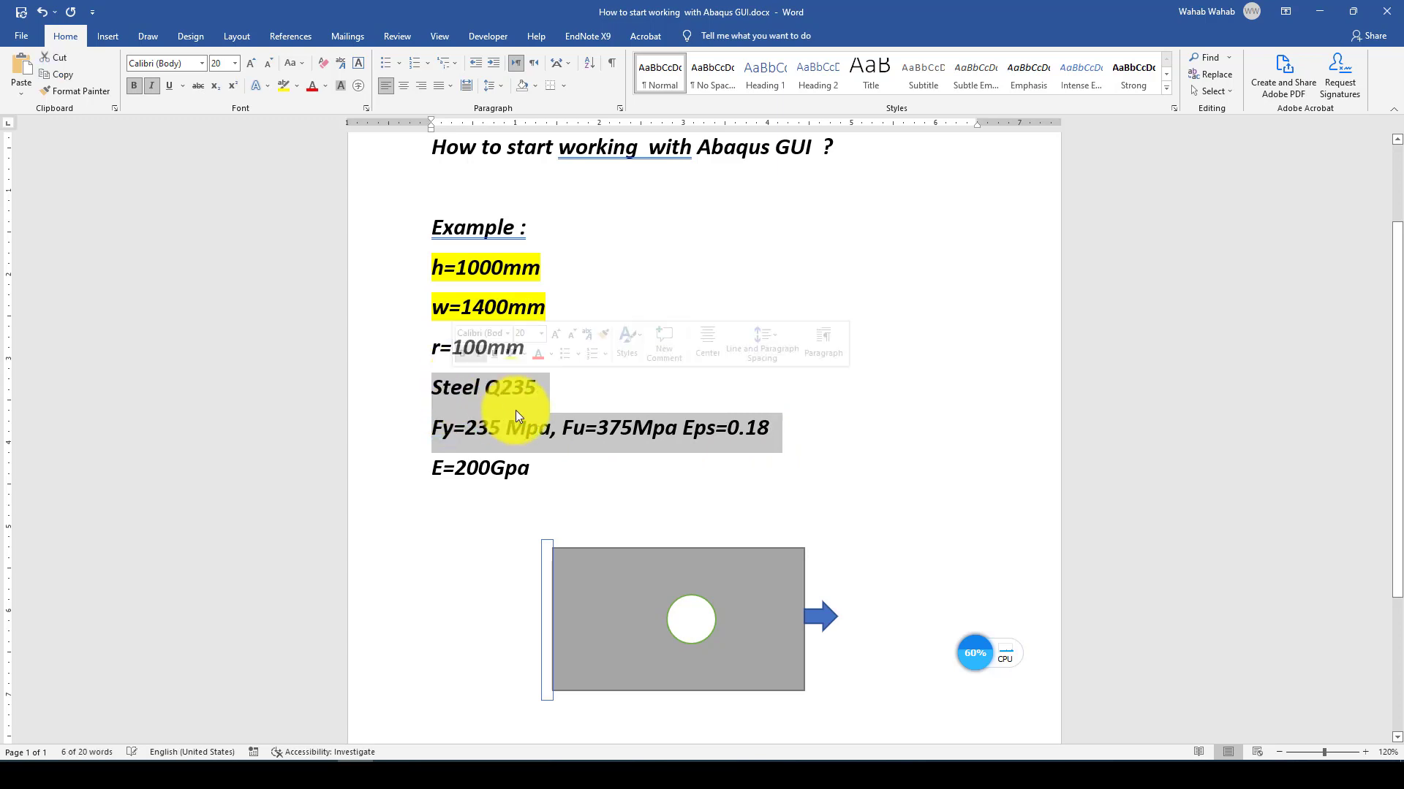
{"action": "left_click", "coordinate": [532, 397]}
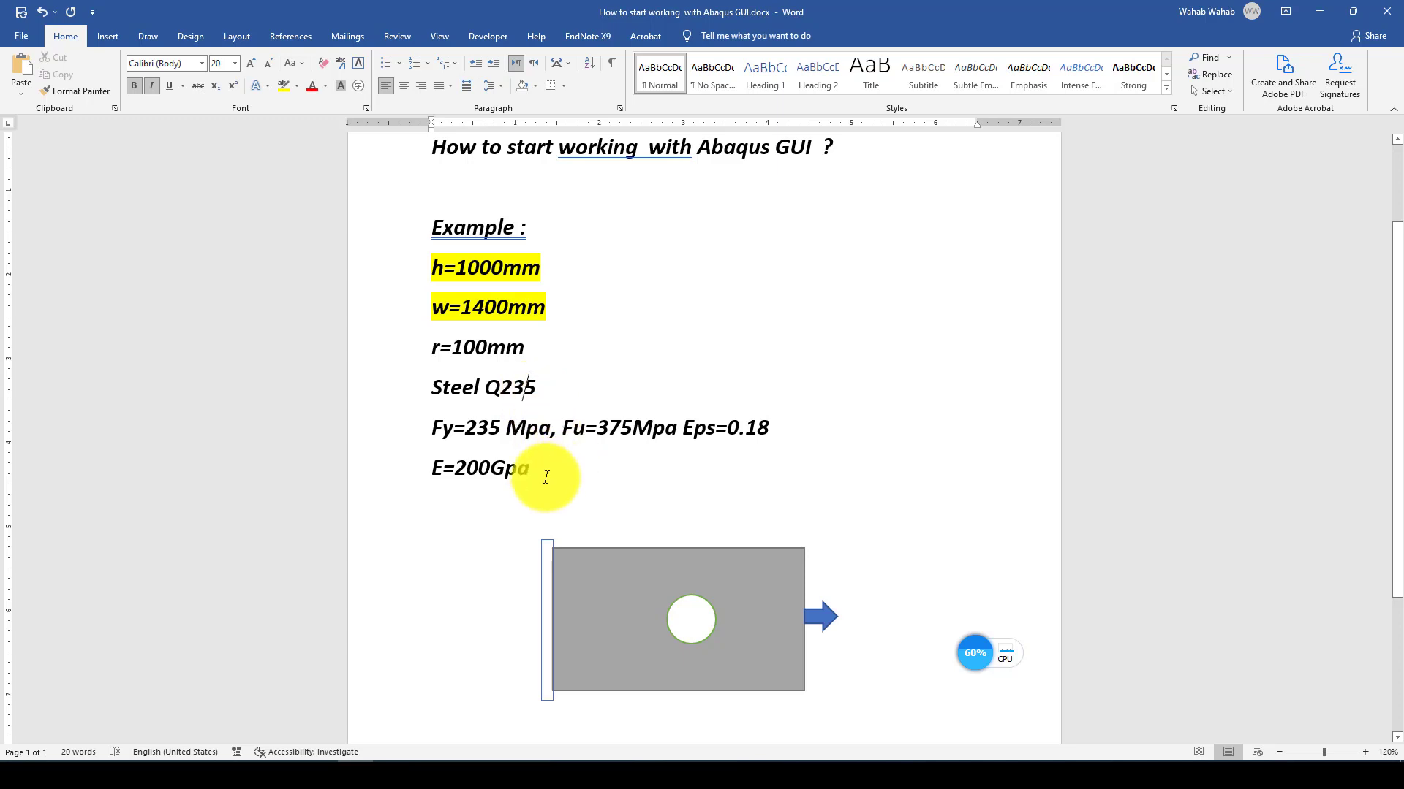
{"action": "left_click_drag", "start_coordinate": [519, 465], "coordinate": [462, 367]}
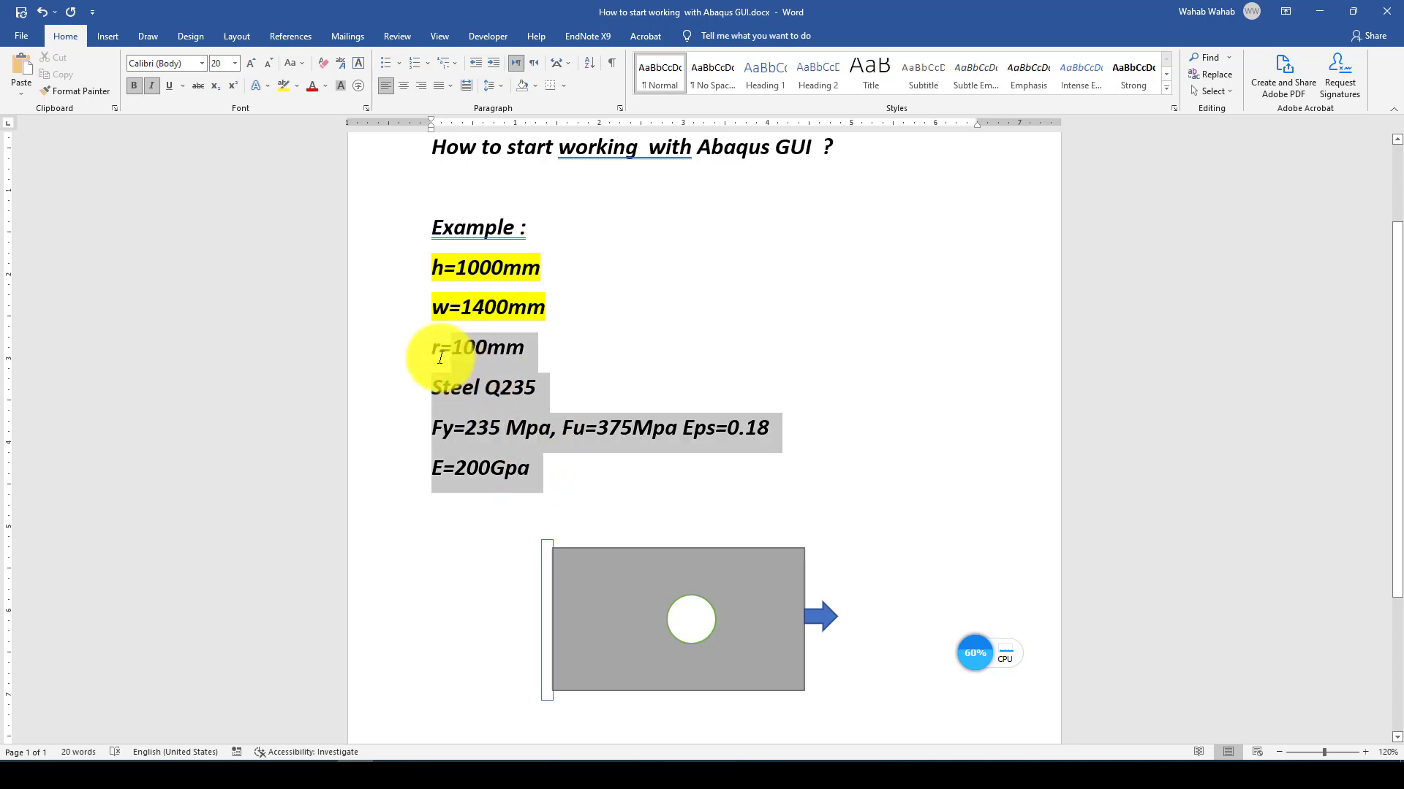
{"action": "left_click", "coordinate": [526, 465]}
{"action": "scroll", "coordinate": [542, 451], "scroll_direction": "down", "scroll_amount": 2}
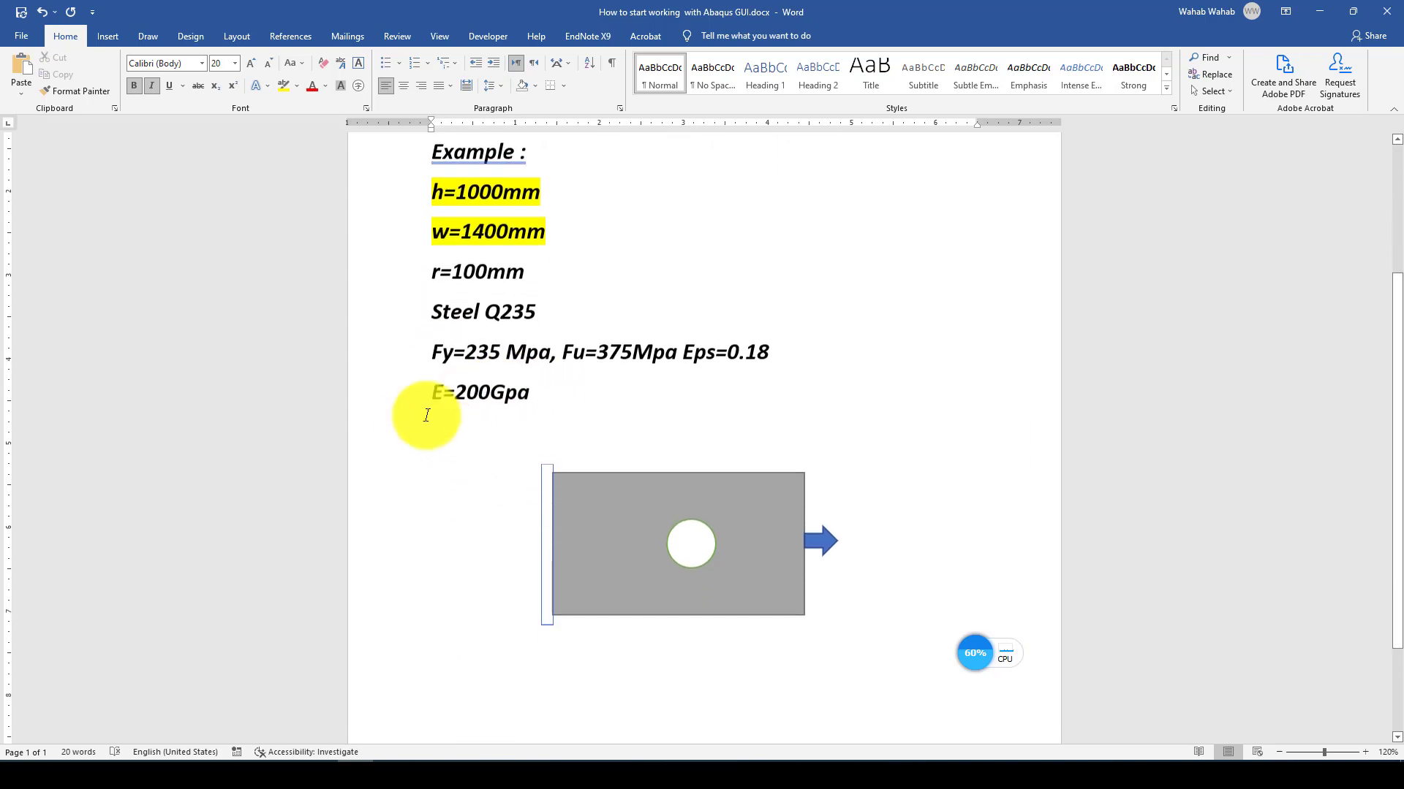
{"action": "left_click_drag", "start_coordinate": [429, 379], "coordinate": [501, 376]}
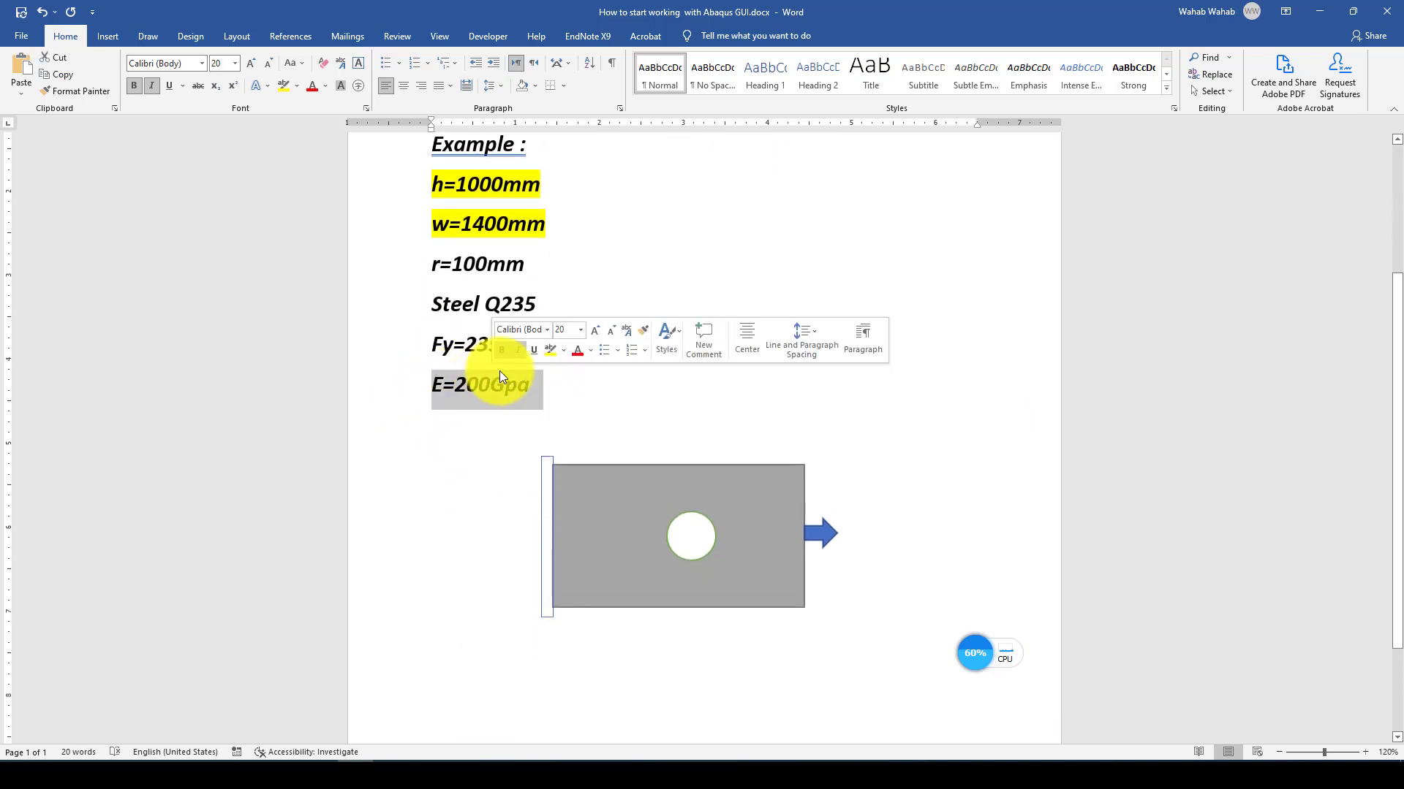
{"action": "left_click", "coordinate": [542, 381]}
{"action": "scroll", "coordinate": [539, 426], "scroll_direction": "up", "scroll_amount": 3}
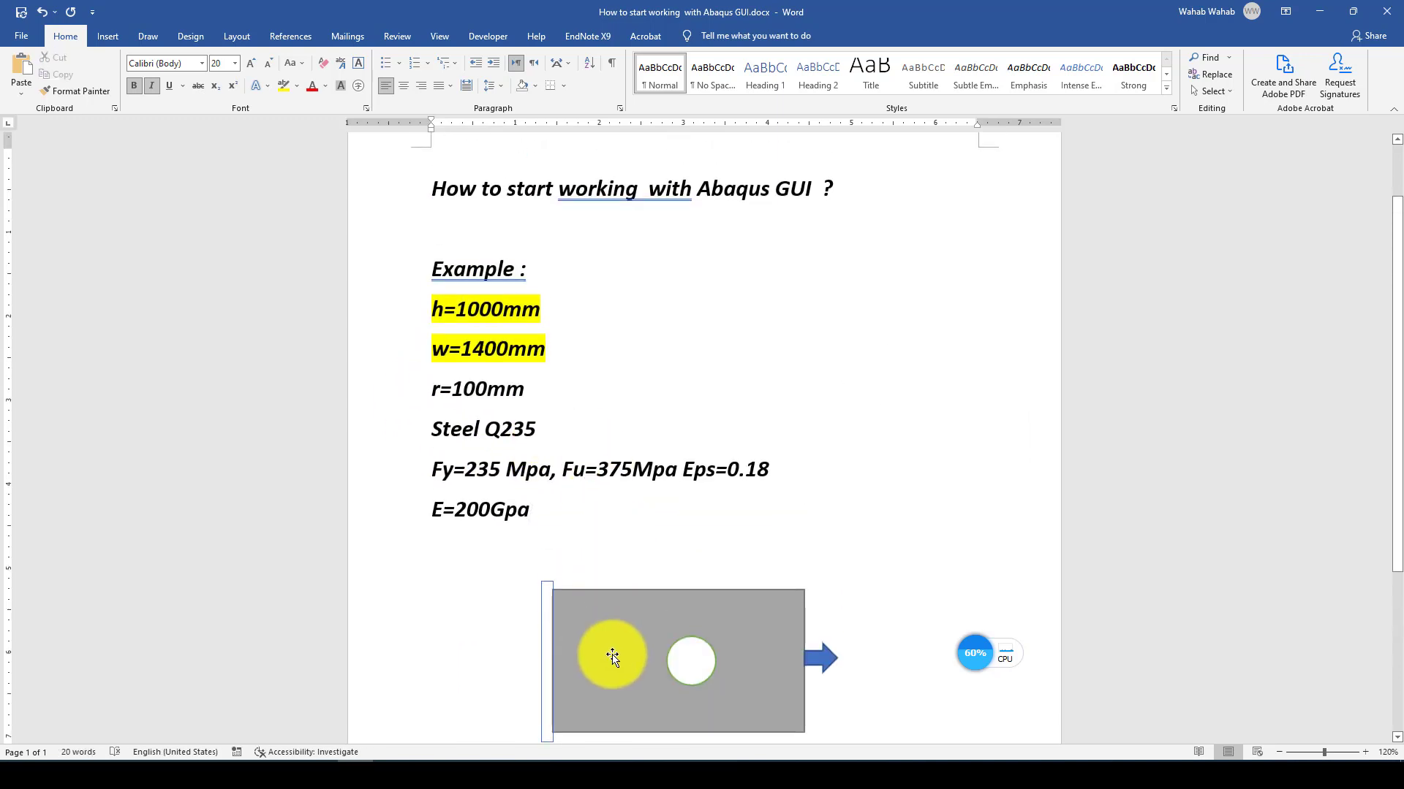
Step: Switch to Abaqus/CAE and open the Create Plate dialog of the GUI Example plug-in
{"action": "left_click", "coordinate": [637, 775]}
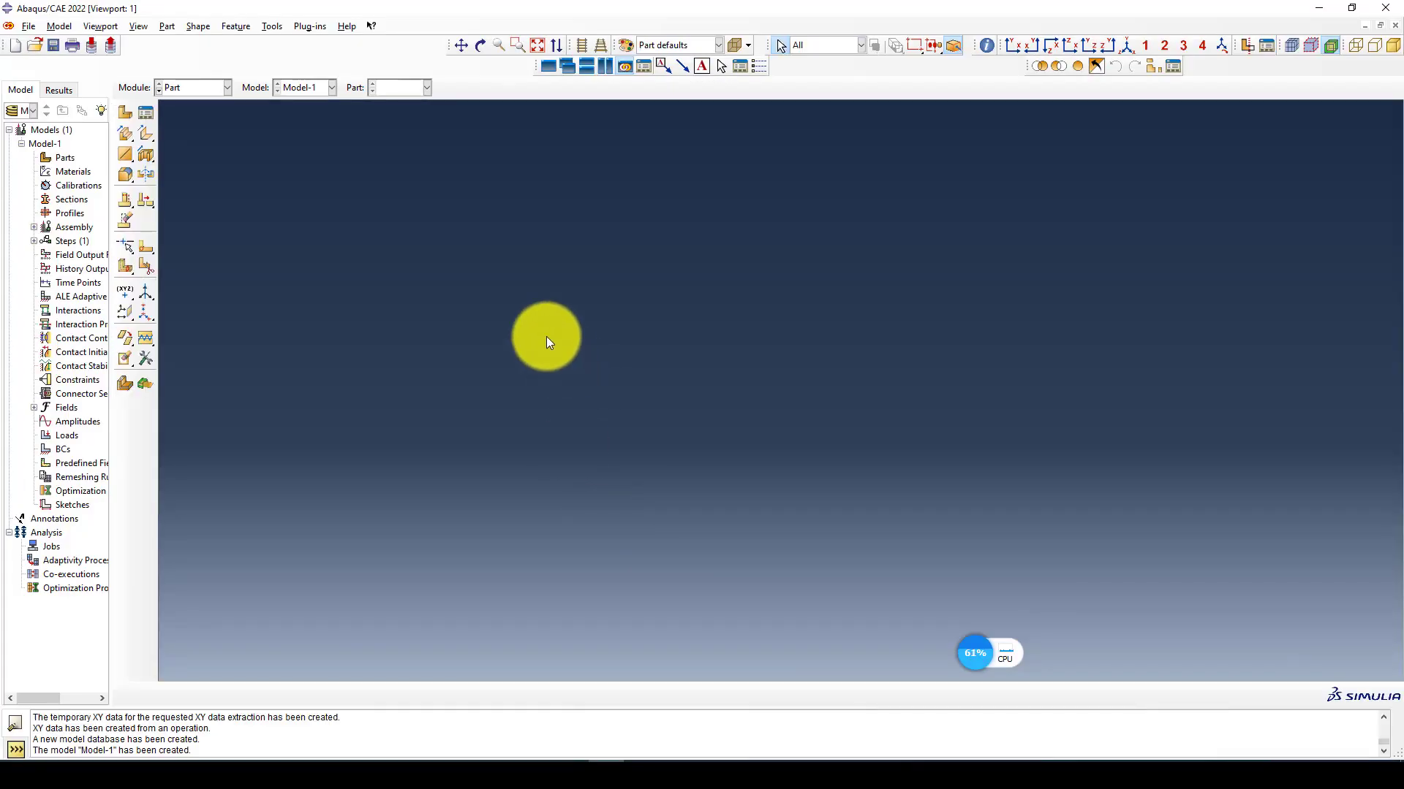
{"action": "left_click", "coordinate": [307, 27]}
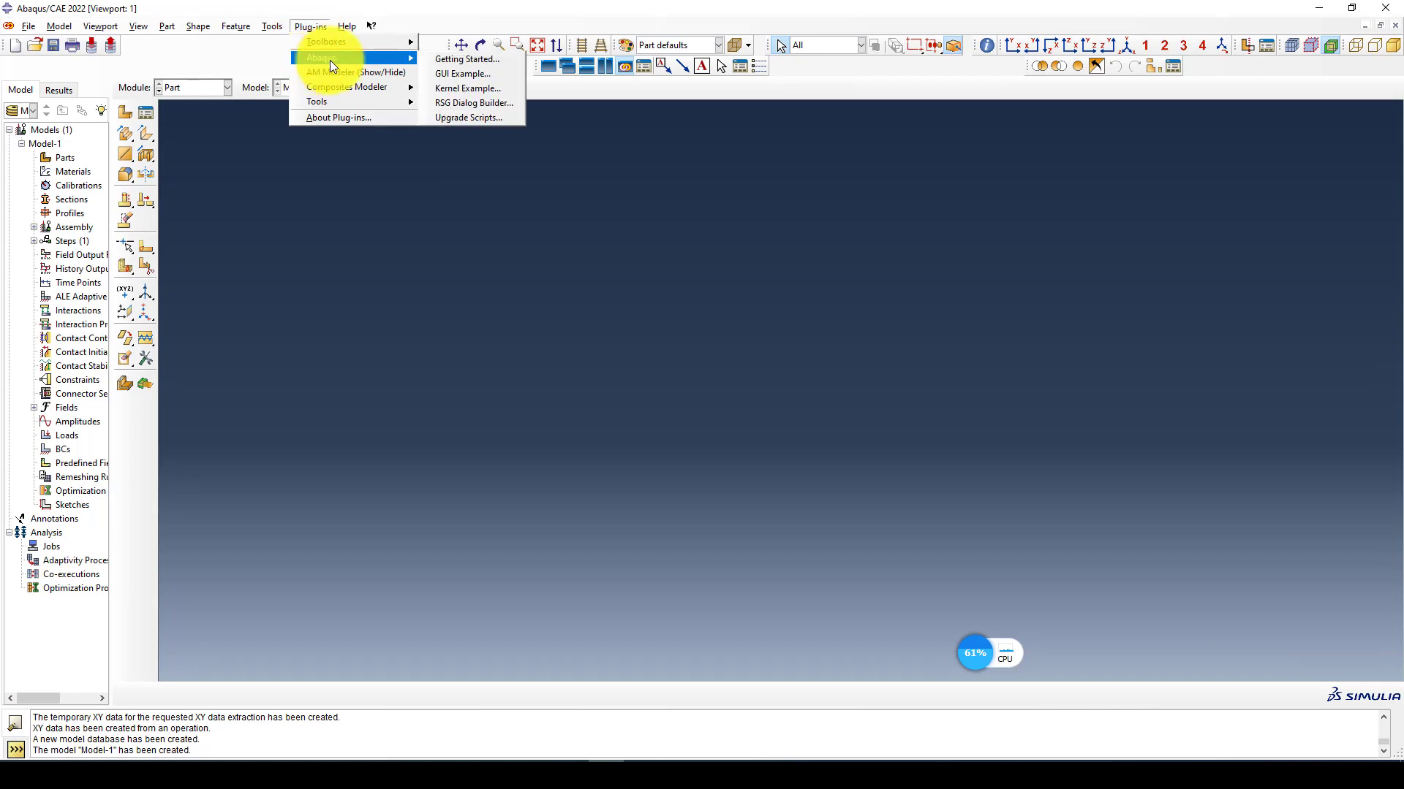
{"action": "mouse_move", "coordinate": [371, 57]}
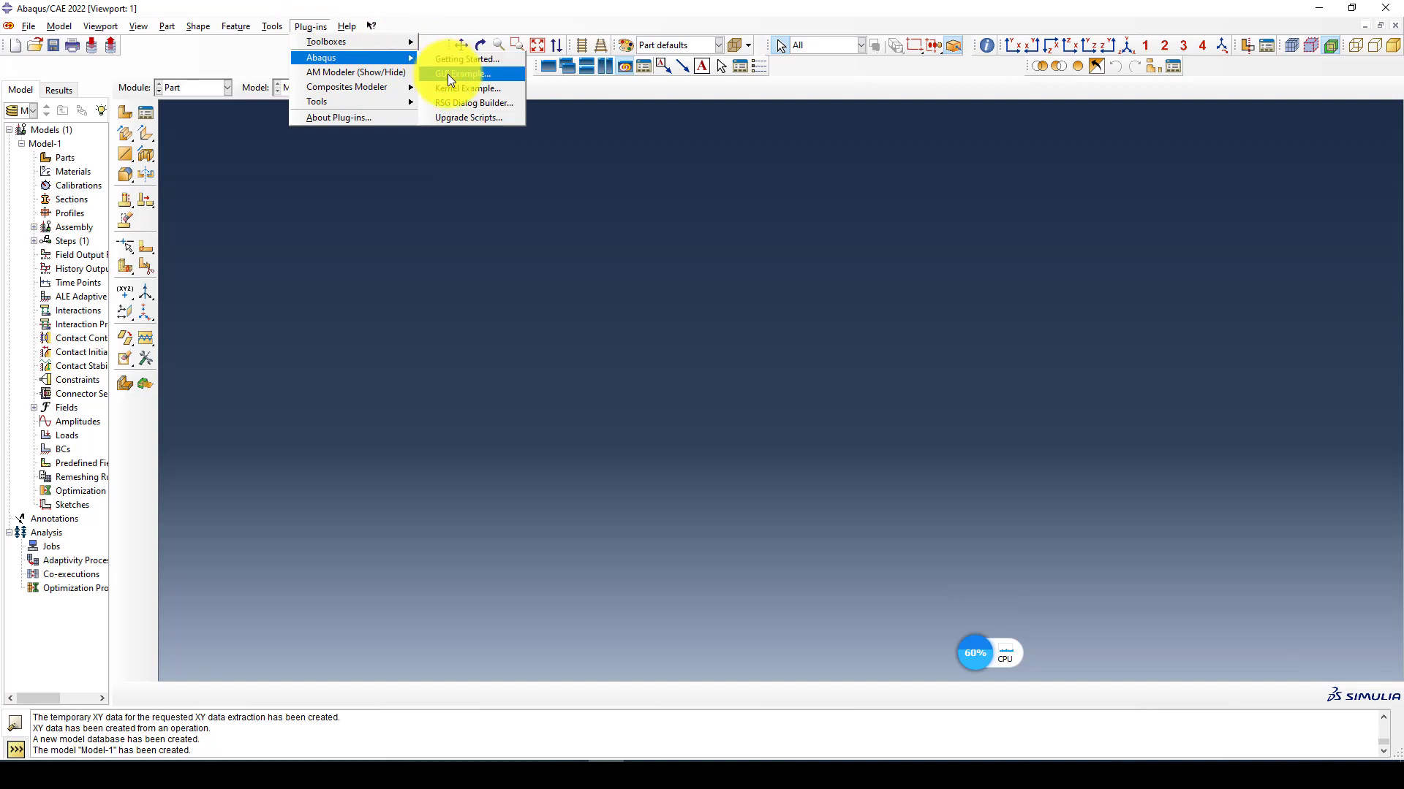
{"action": "left_click", "coordinate": [447, 73]}
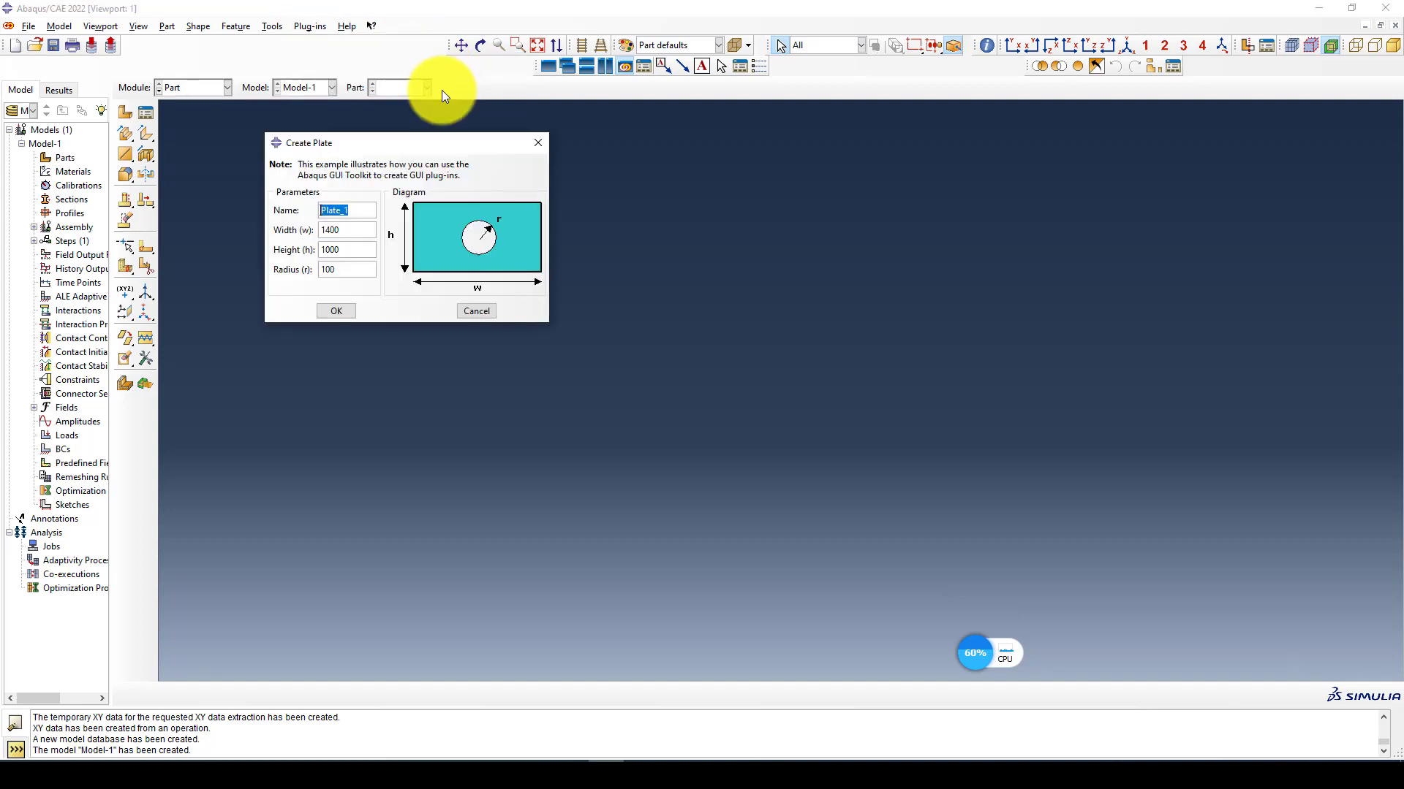
{"action": "left_click_drag", "start_coordinate": [445, 146], "coordinate": [445, 131]}
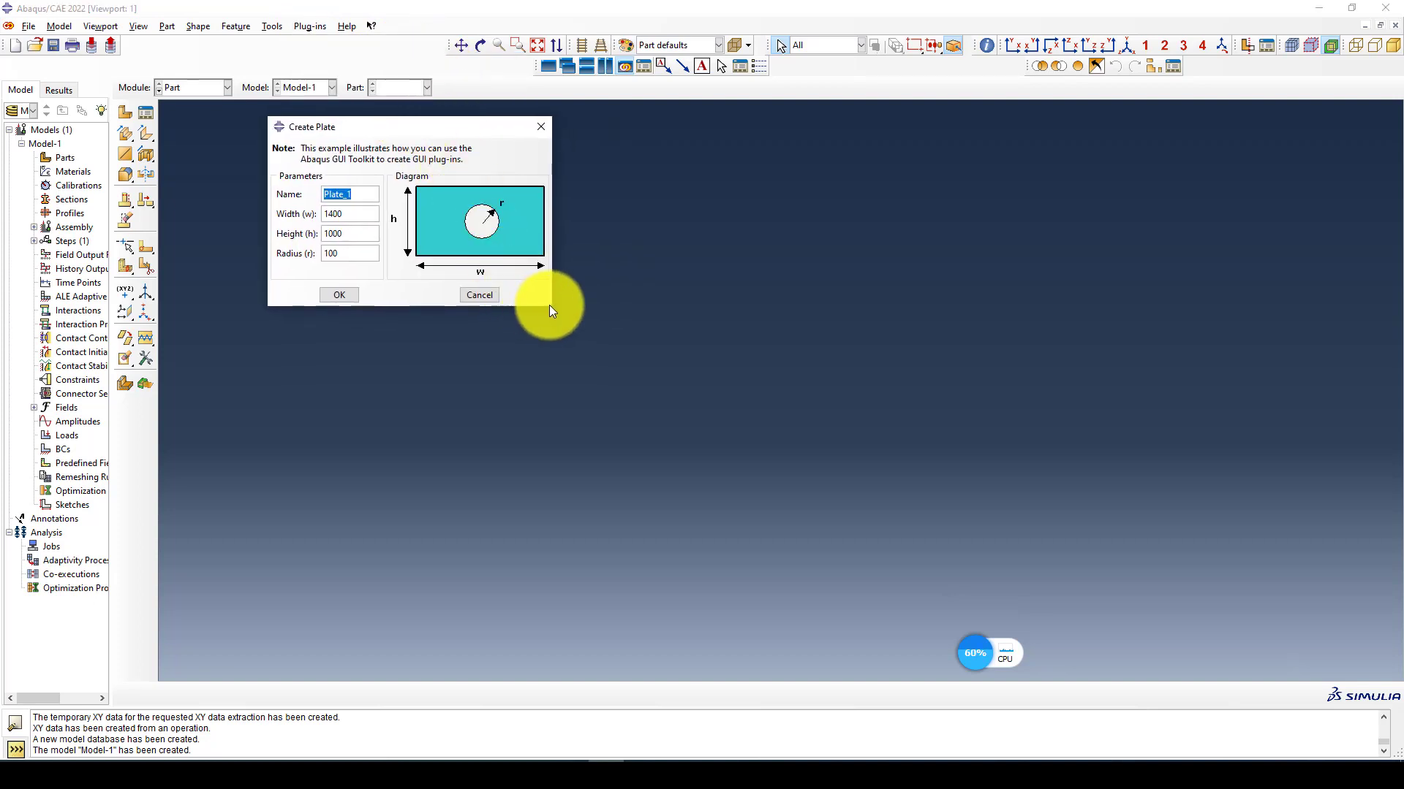
Step: Create the plate part Plate_1 with a width of 1400, a height of 1000 and a central hole radius of 100
{"action": "left_click", "coordinate": [361, 199]}
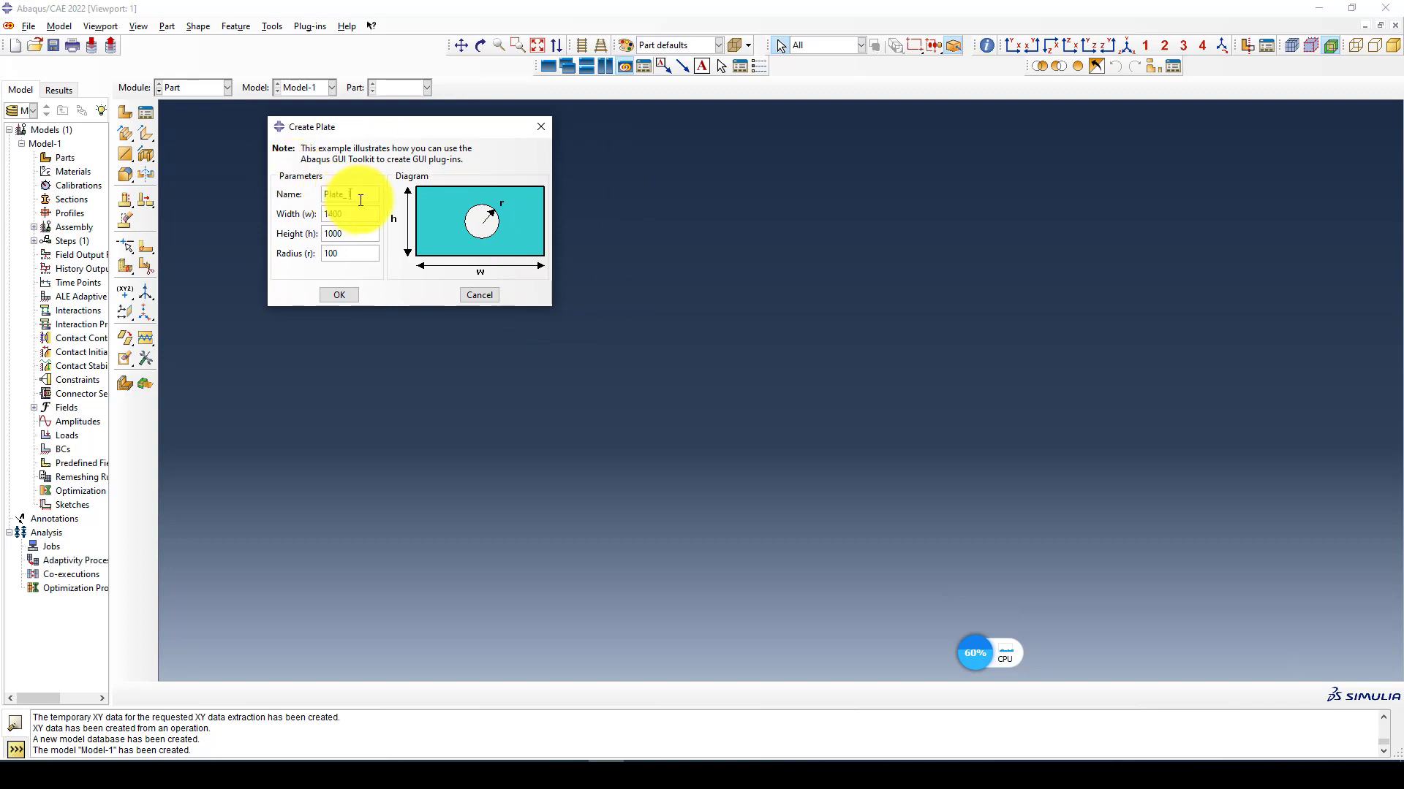
{"action": "left_click_drag", "start_coordinate": [349, 196], "coordinate": [361, 197]}
{"action": "double_click", "coordinate": [354, 215]}
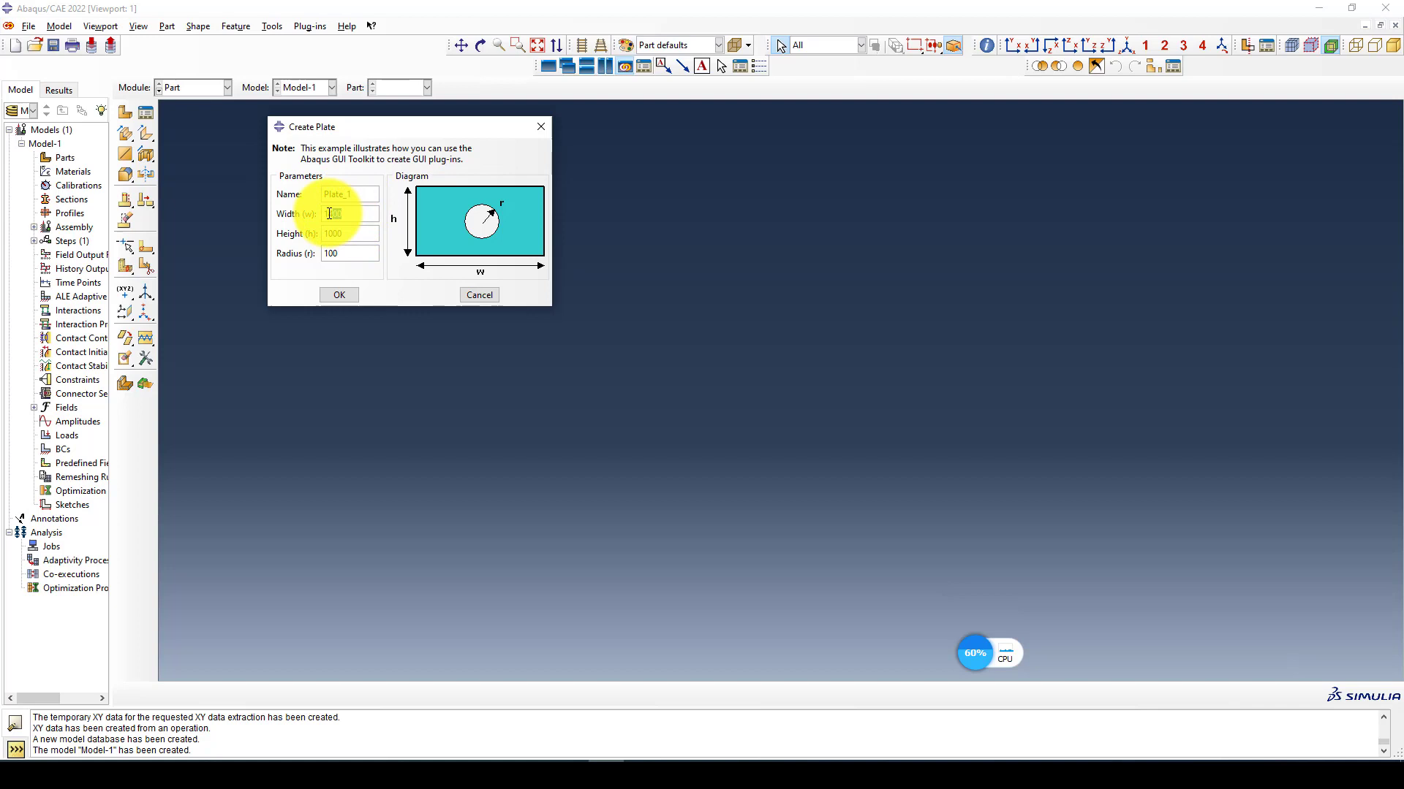
{"action": "left_click", "coordinate": [358, 214]}
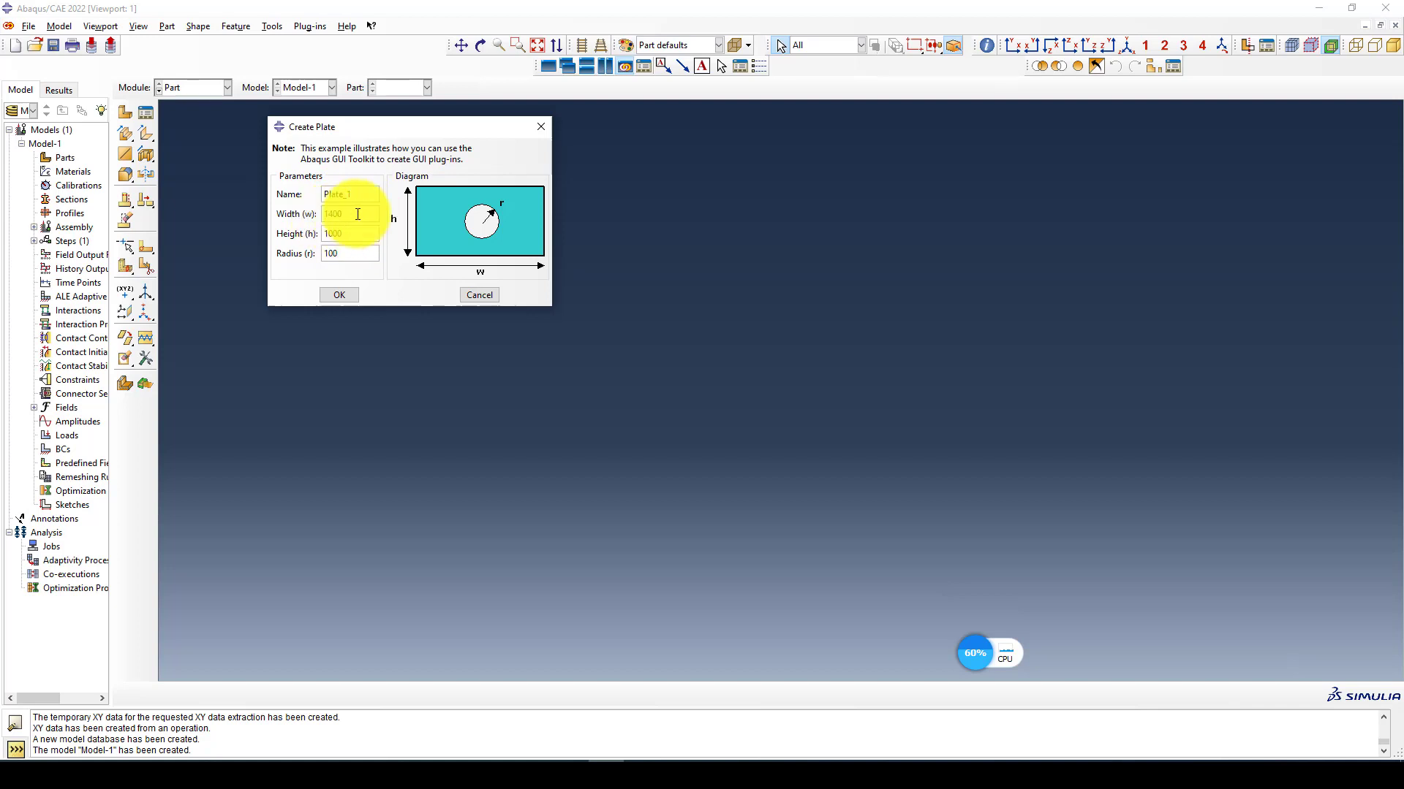
{"action": "double_click", "coordinate": [355, 233]}
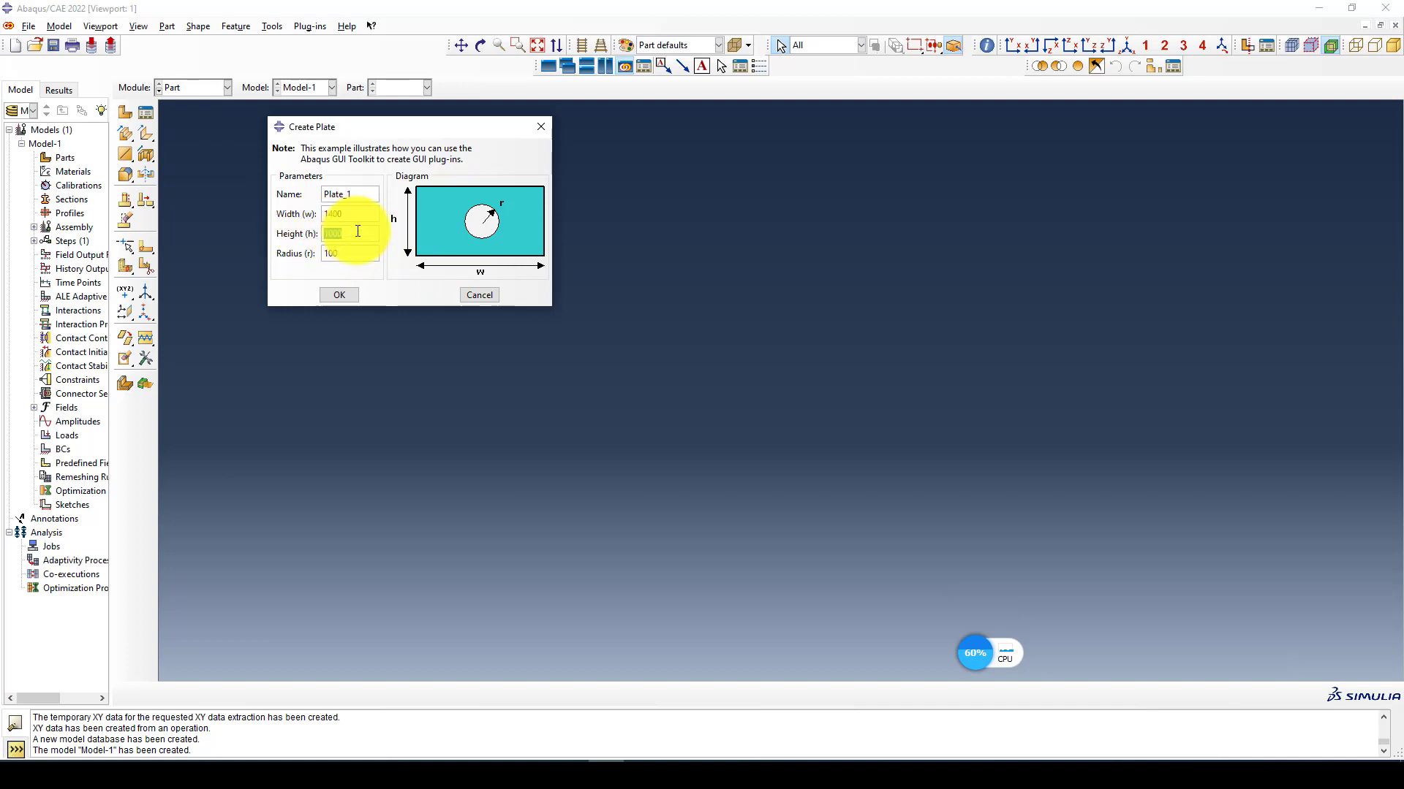
{"action": "left_click", "coordinate": [344, 256]}
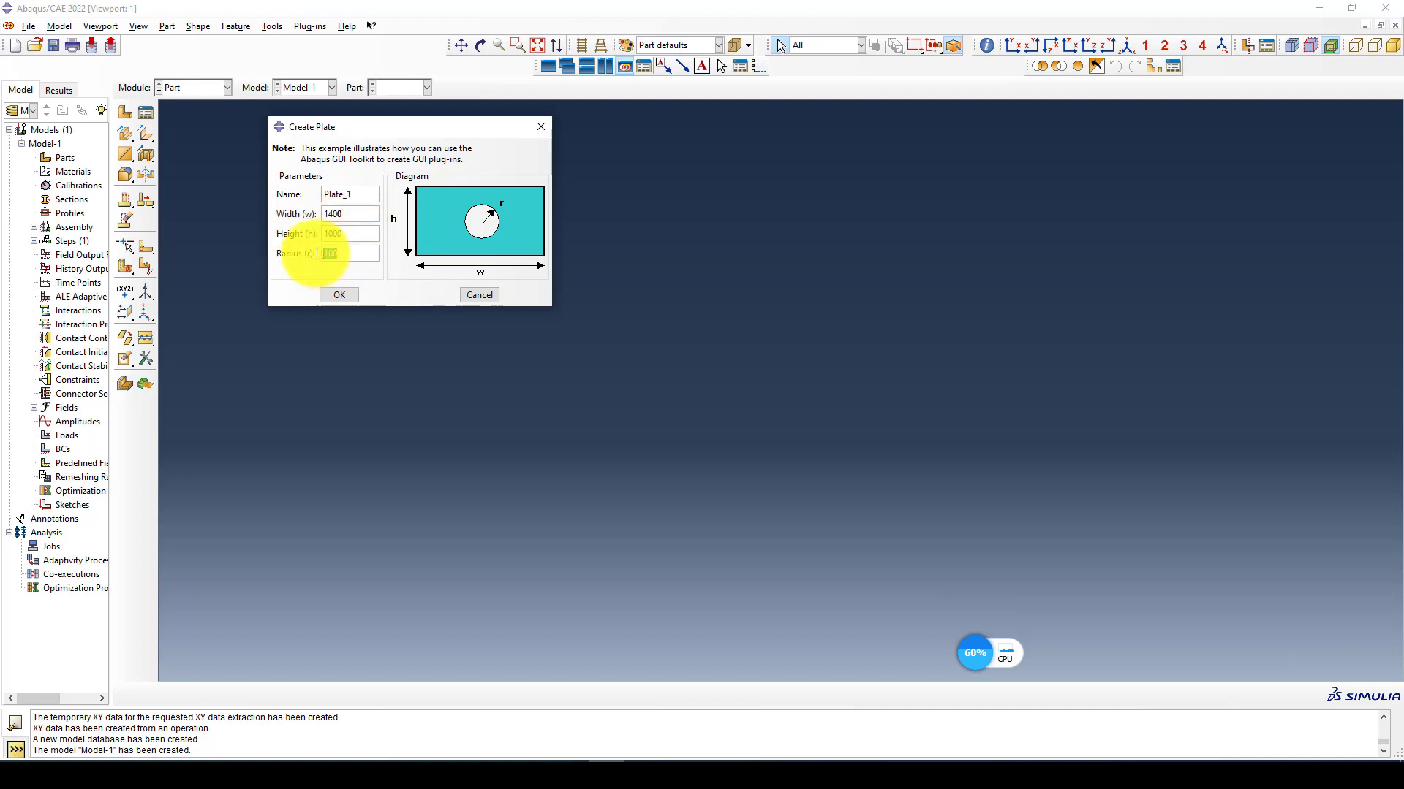
{"action": "double_click", "coordinate": [358, 256]}
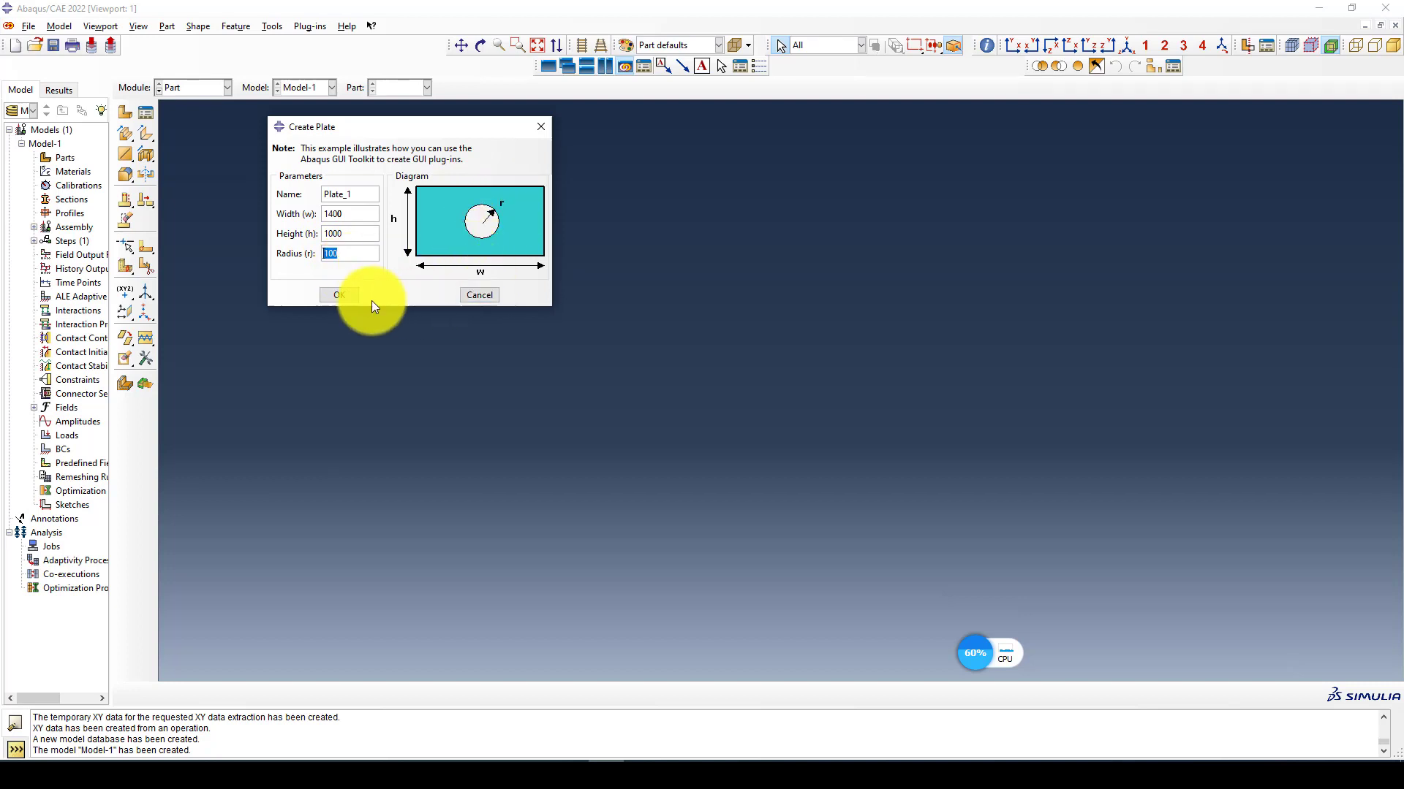
{"action": "left_click", "coordinate": [340, 293]}
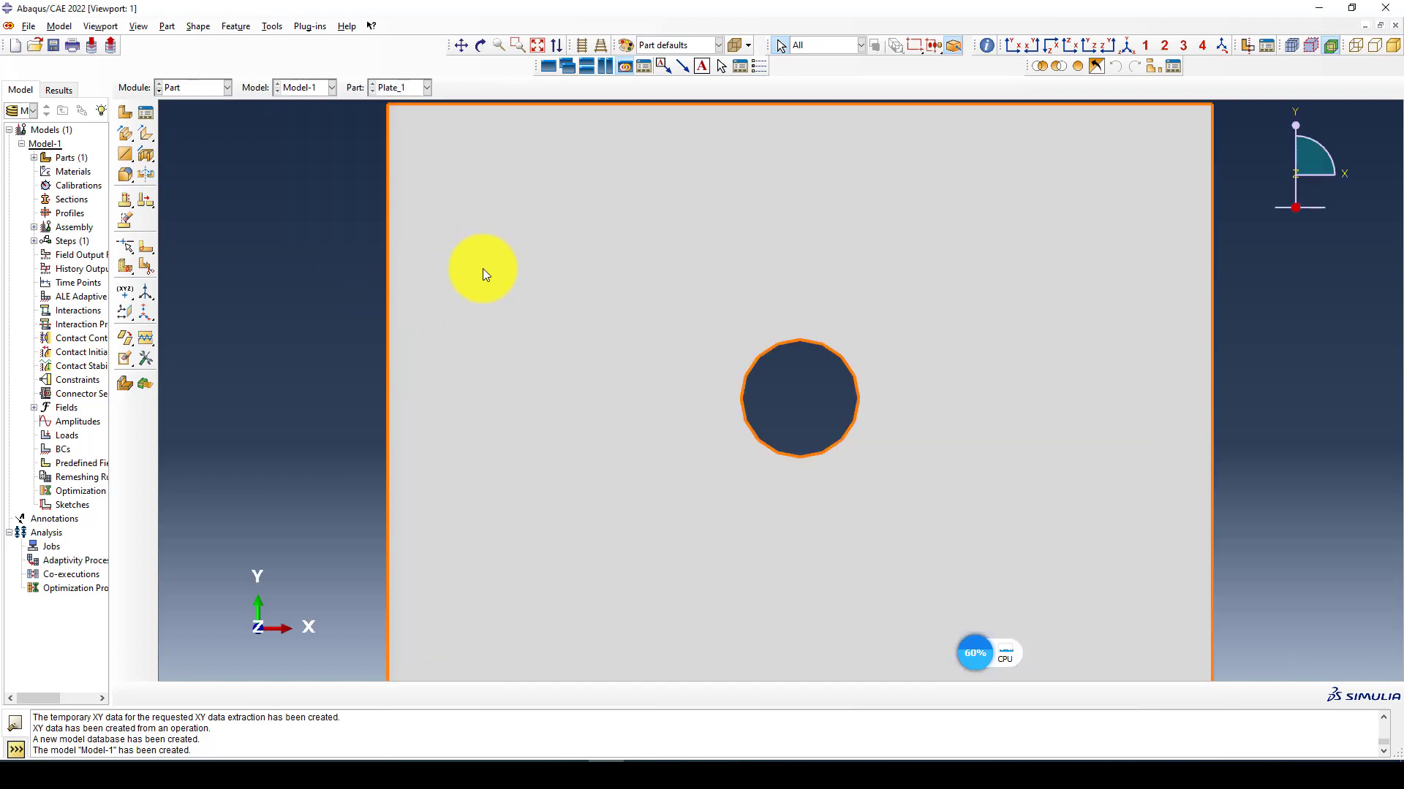
{"action": "scroll", "coordinate": [465, 254], "scroll_direction": "down", "scroll_amount": 2}
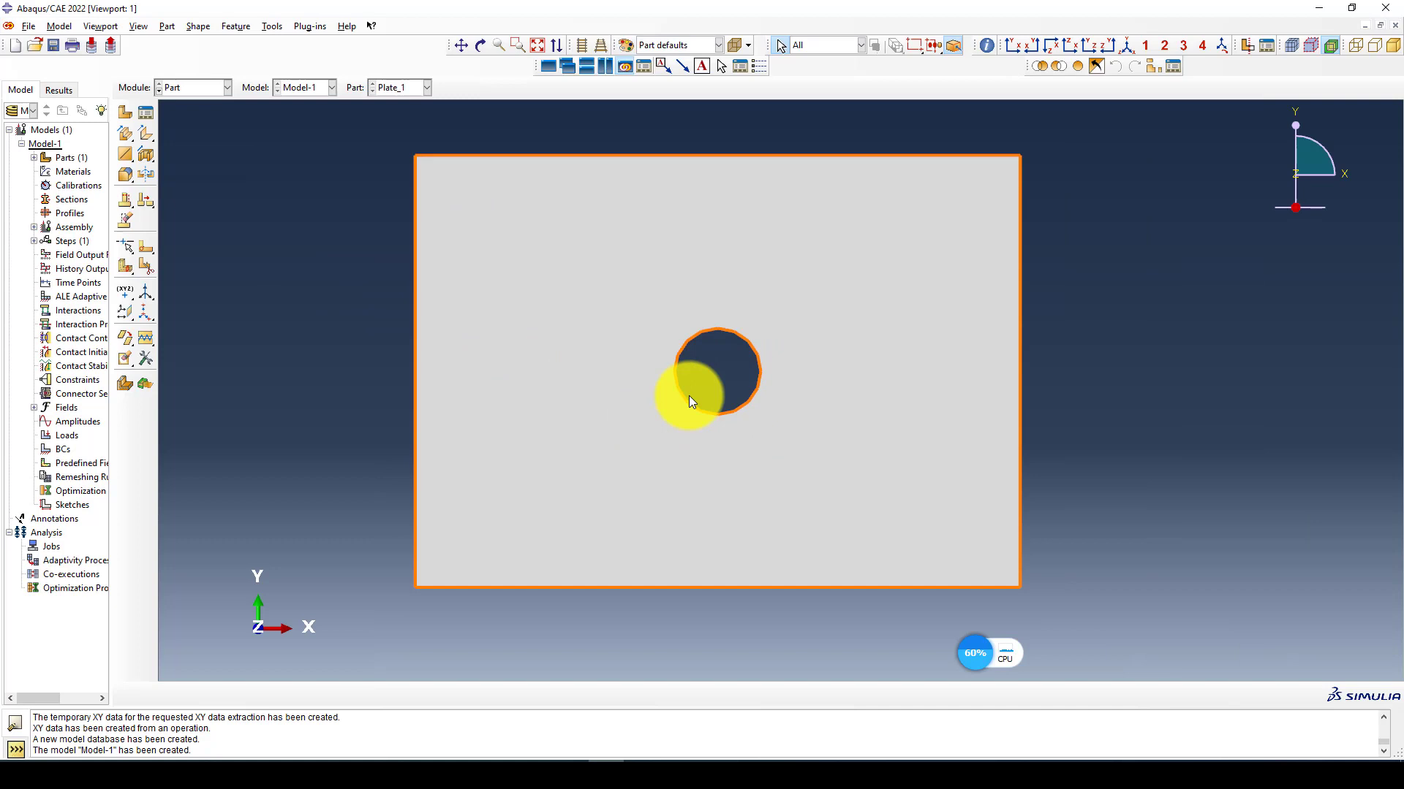
Step: Create a material in the Property module with isotropic elasticity, Young's modulus 200000 and Poisson's ratio 0.3
{"action": "left_click", "coordinate": [177, 85]}
{"action": "left_click", "coordinate": [183, 117]}
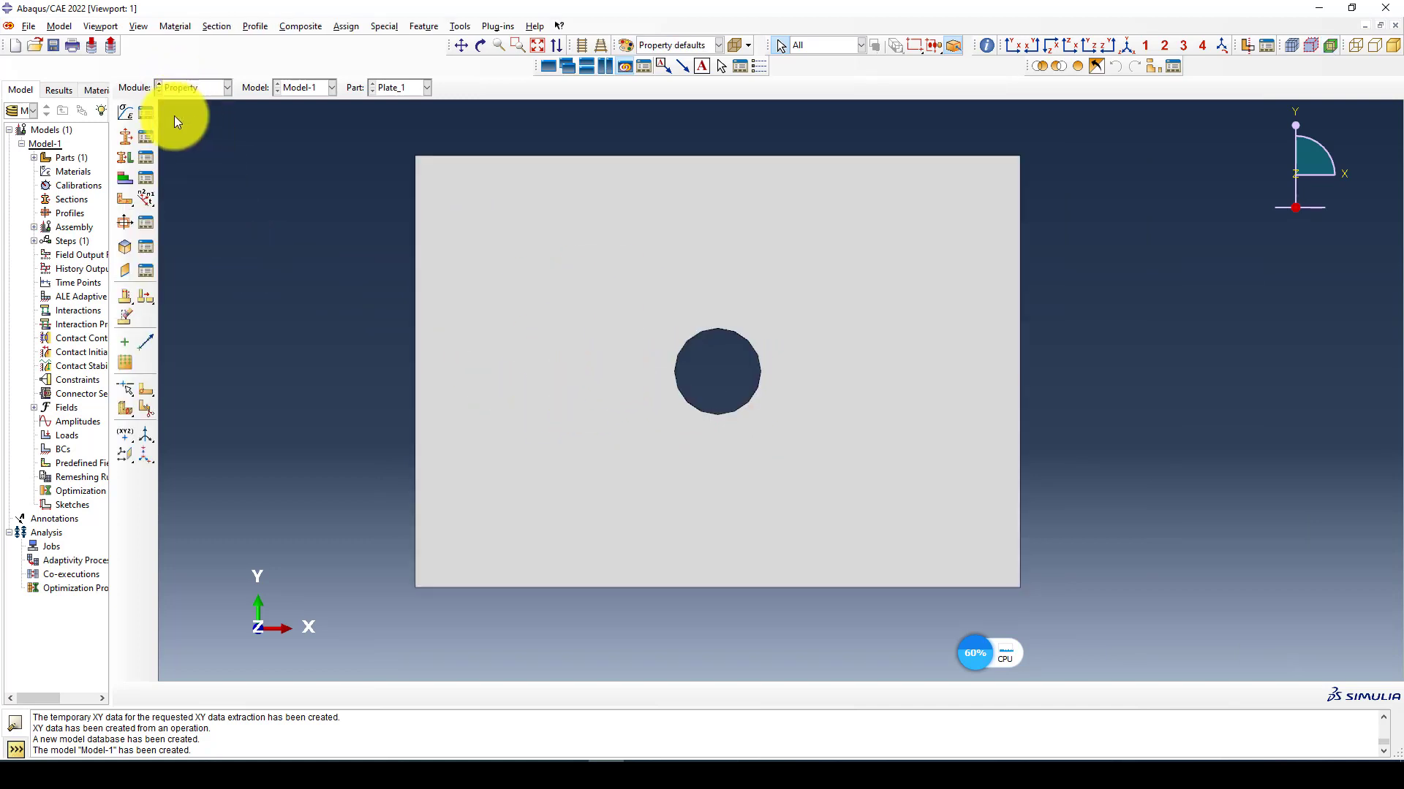
{"action": "left_click", "coordinate": [151, 112]}
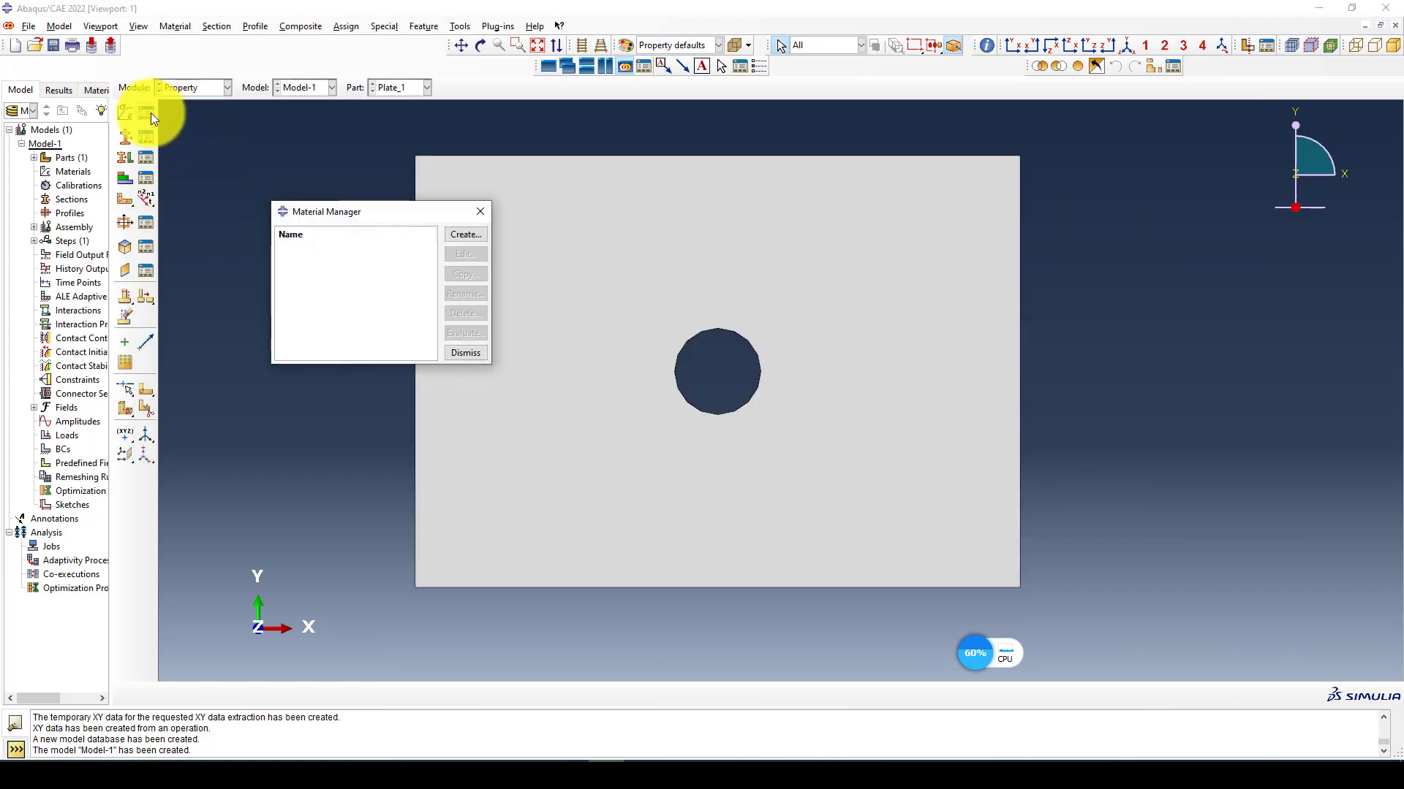
{"action": "left_click", "coordinate": [463, 234]}
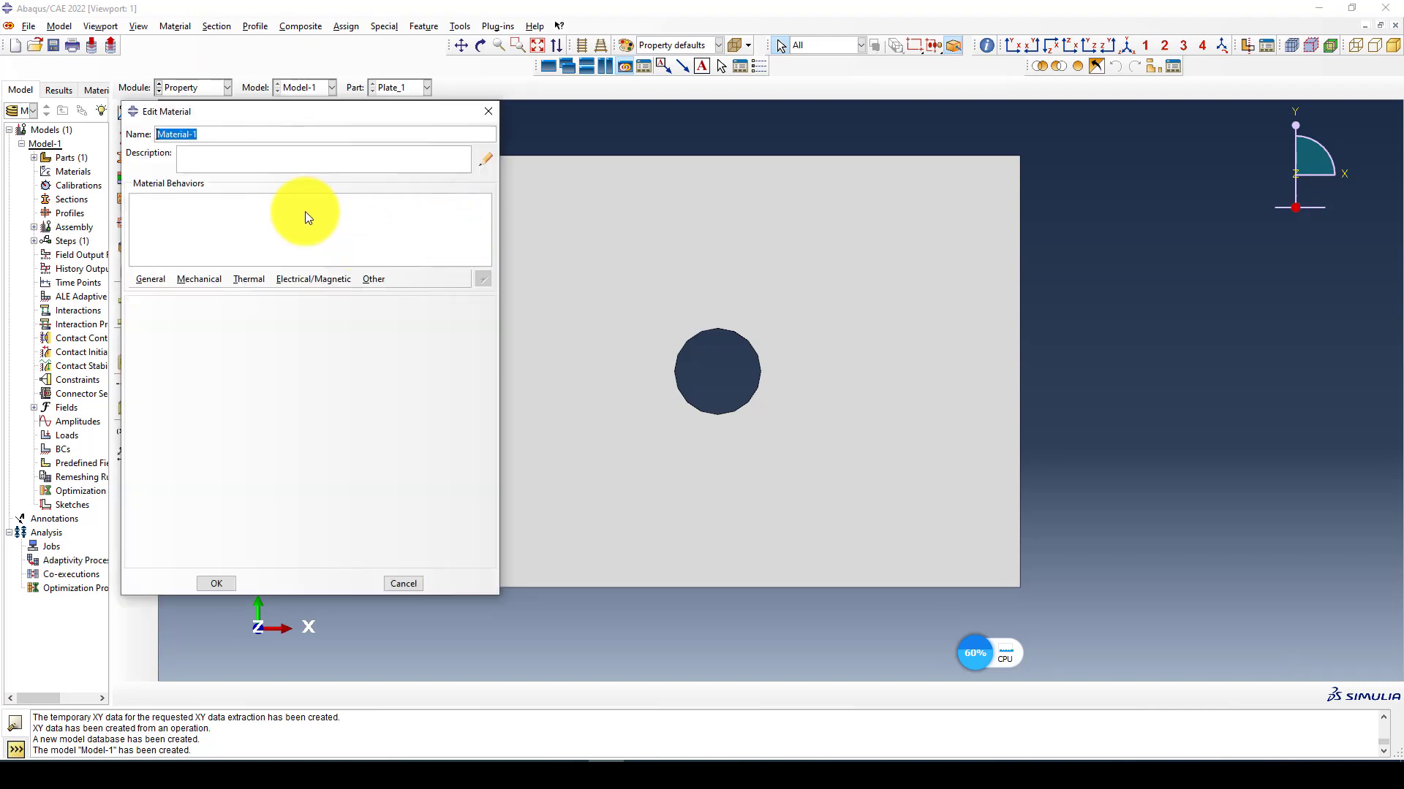
{"action": "left_click", "coordinate": [161, 278]}
{"action": "mouse_move", "coordinate": [186, 278]}
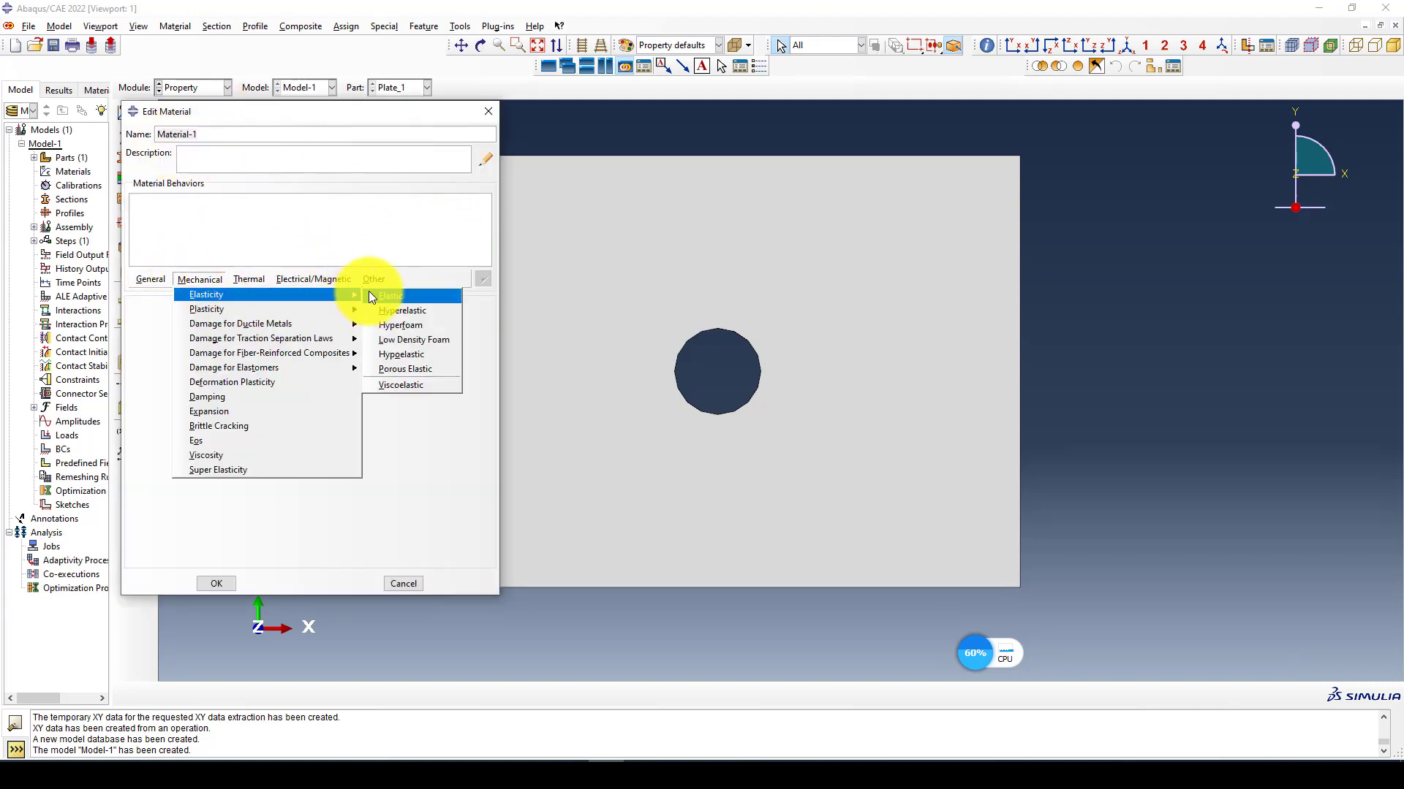
{"action": "left_click", "coordinate": [400, 295]}
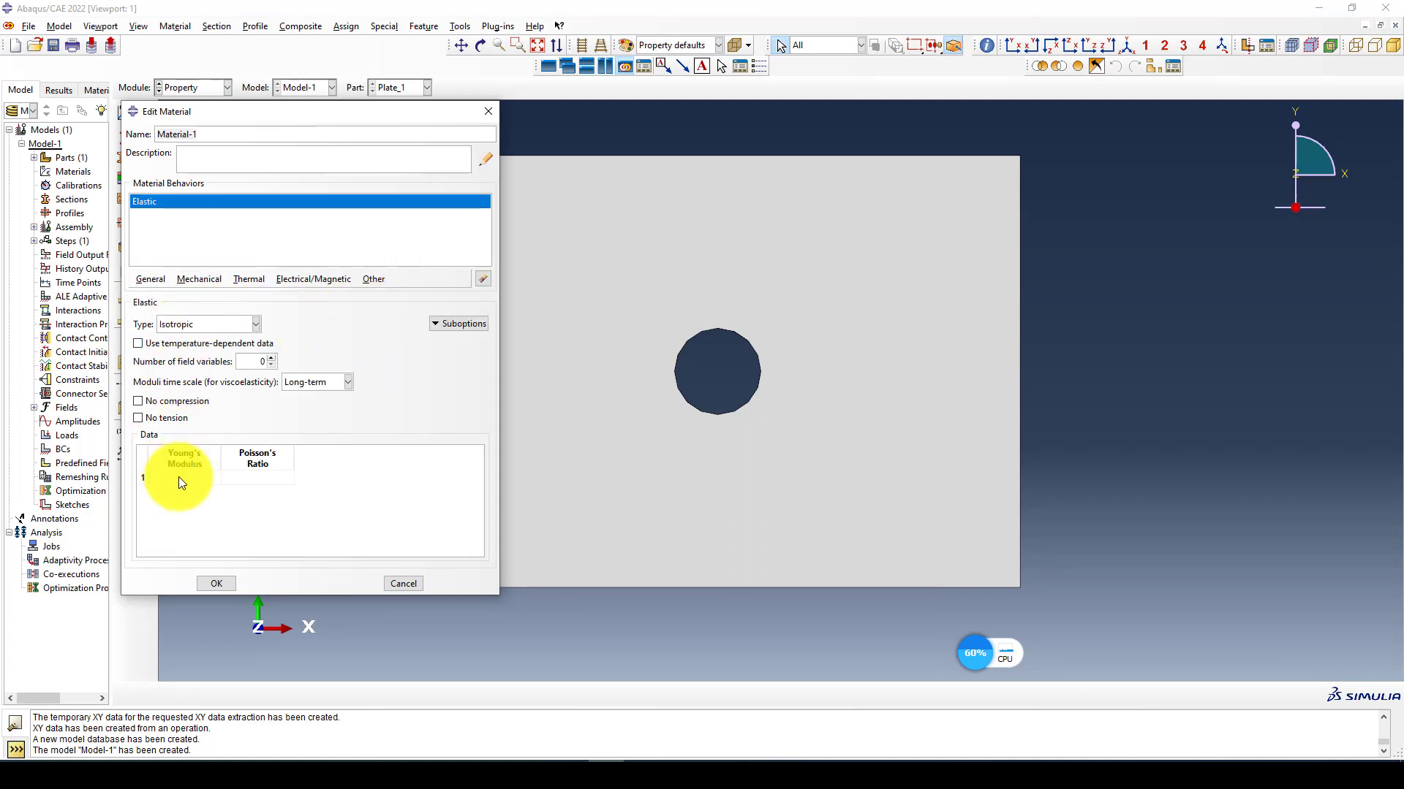
{"action": "type", "text": "200000"}
{"action": "left_click", "coordinate": [239, 481]}
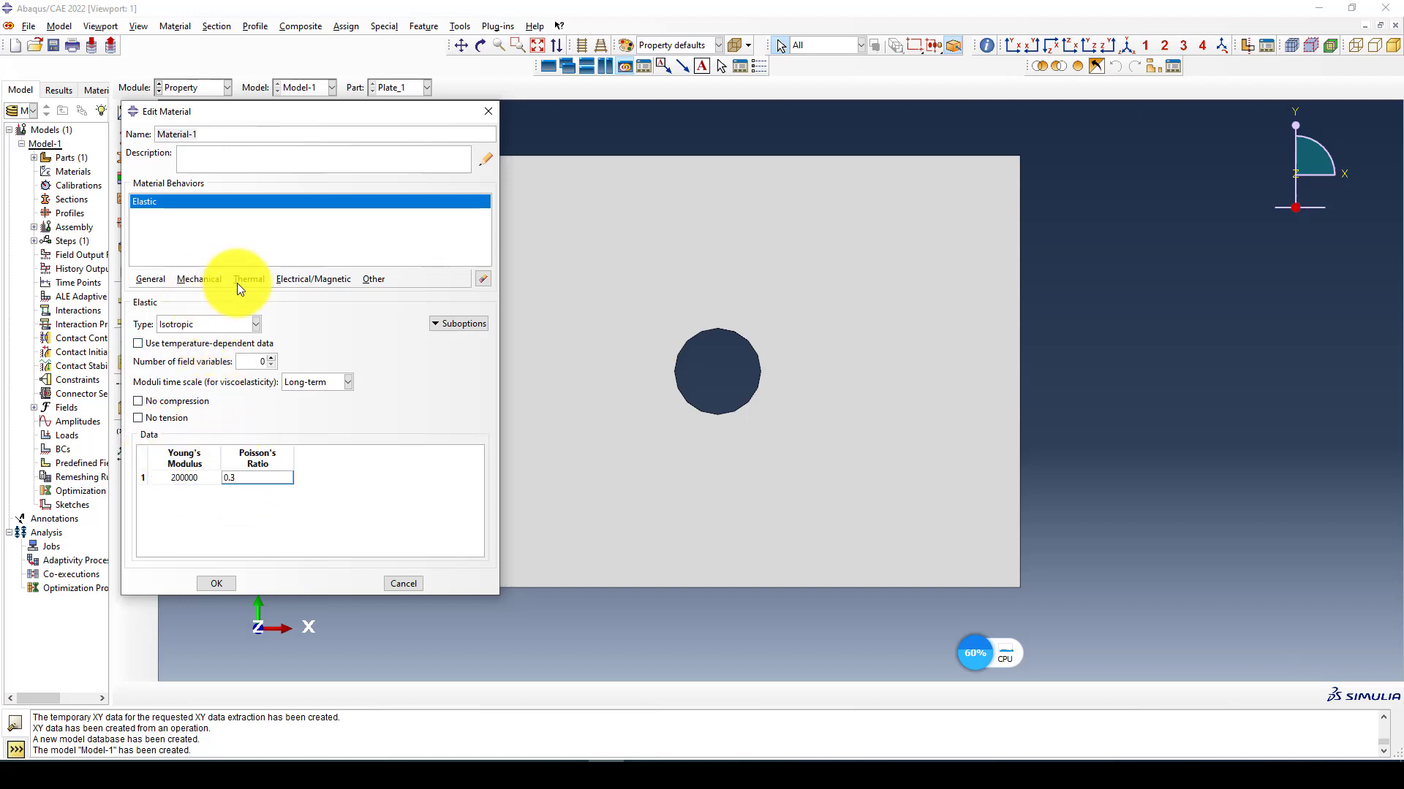
Step: Add isotropic-hardening plastic behavior to the material, with a first data row of yield stress 235 and plastic strain 0
{"action": "left_click", "coordinate": [196, 278]}
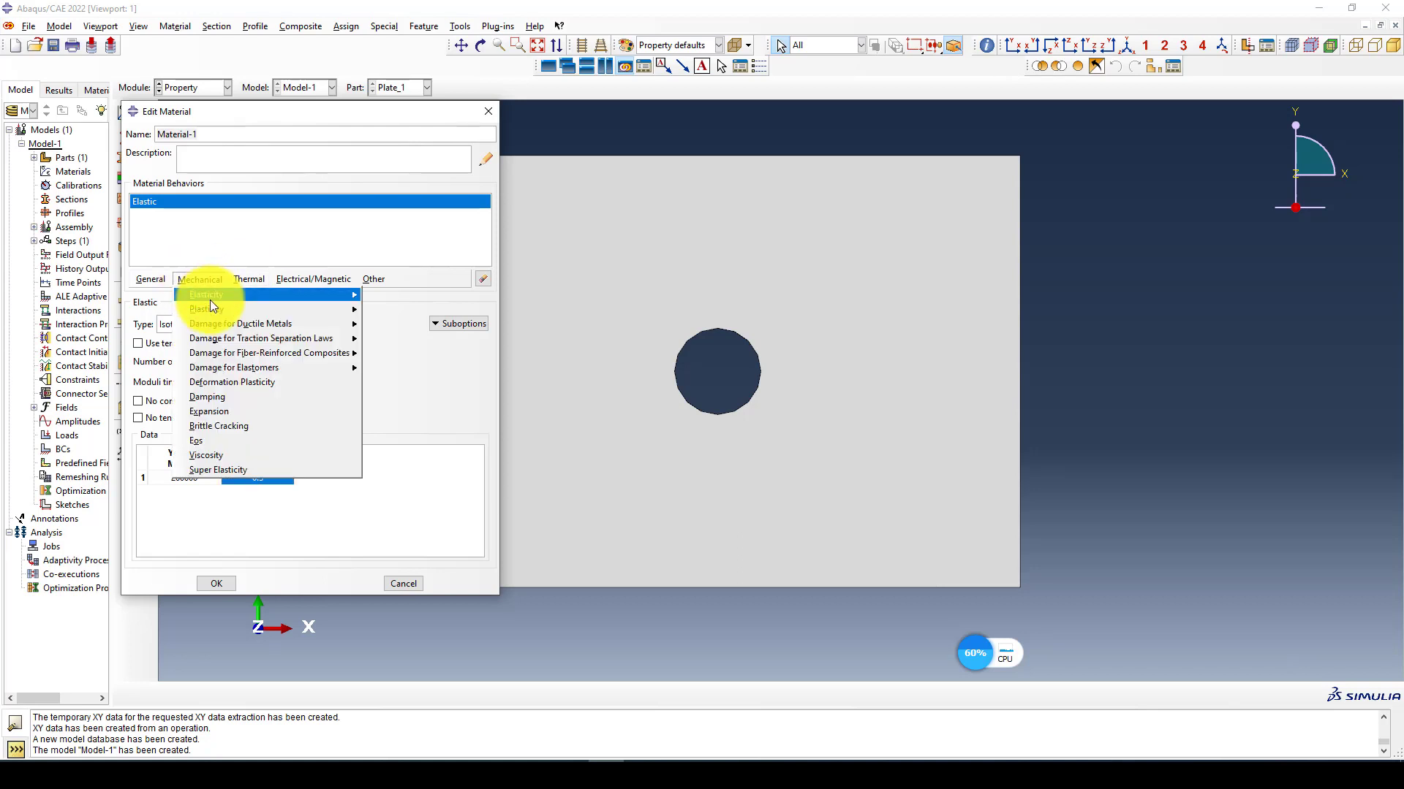
{"action": "mouse_move", "coordinate": [365, 310]}
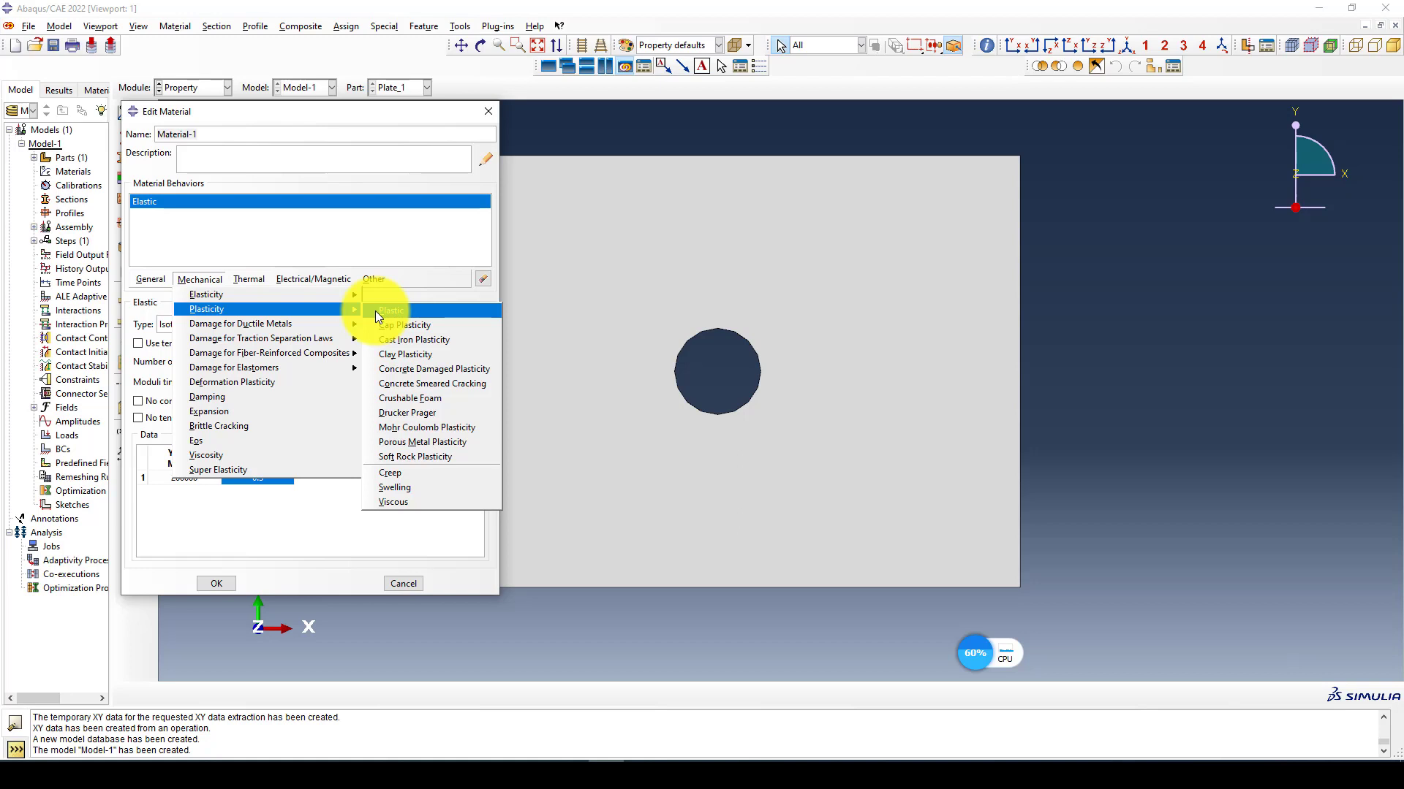
{"action": "left_click", "coordinate": [375, 310]}
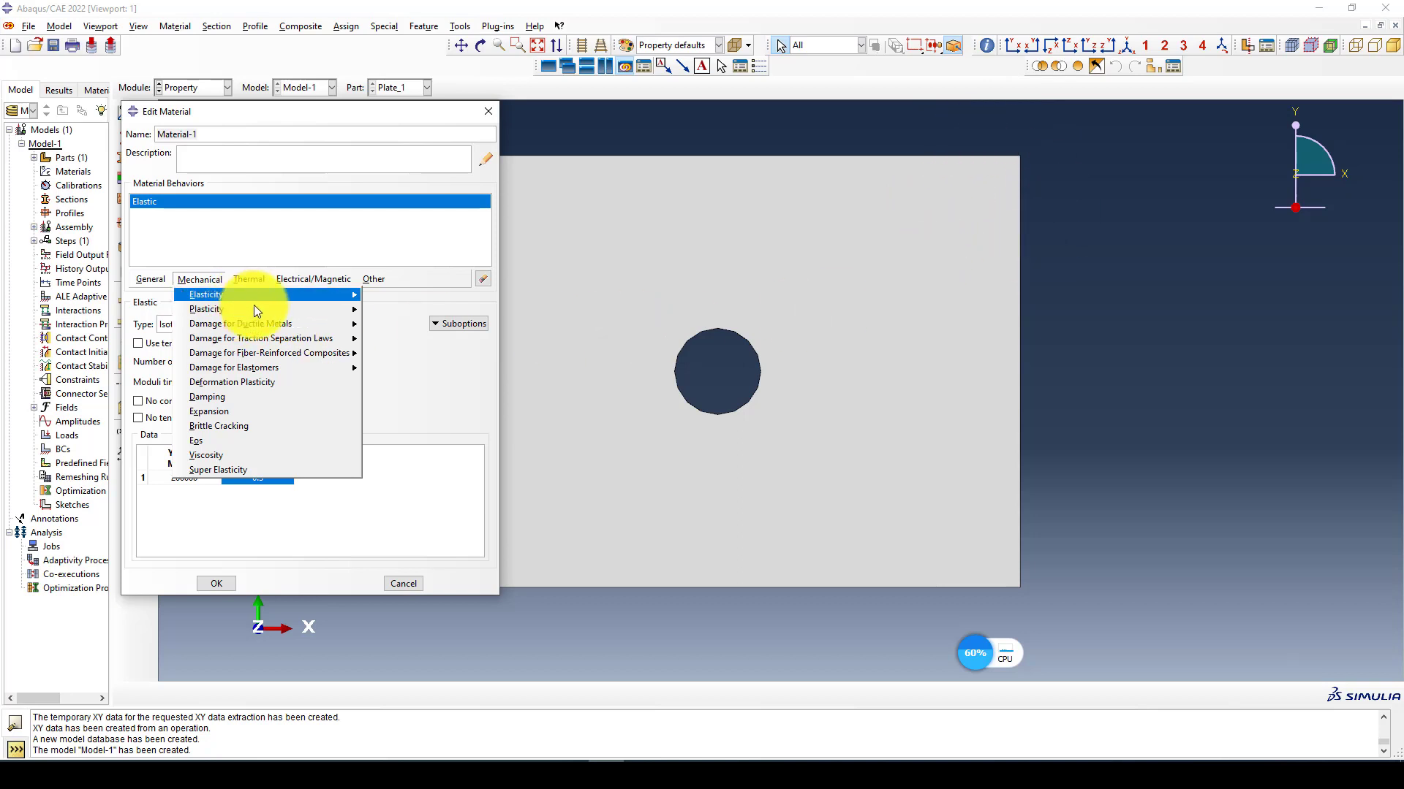
{"action": "mouse_move", "coordinate": [295, 309]}
{"action": "left_click", "coordinate": [396, 310]}
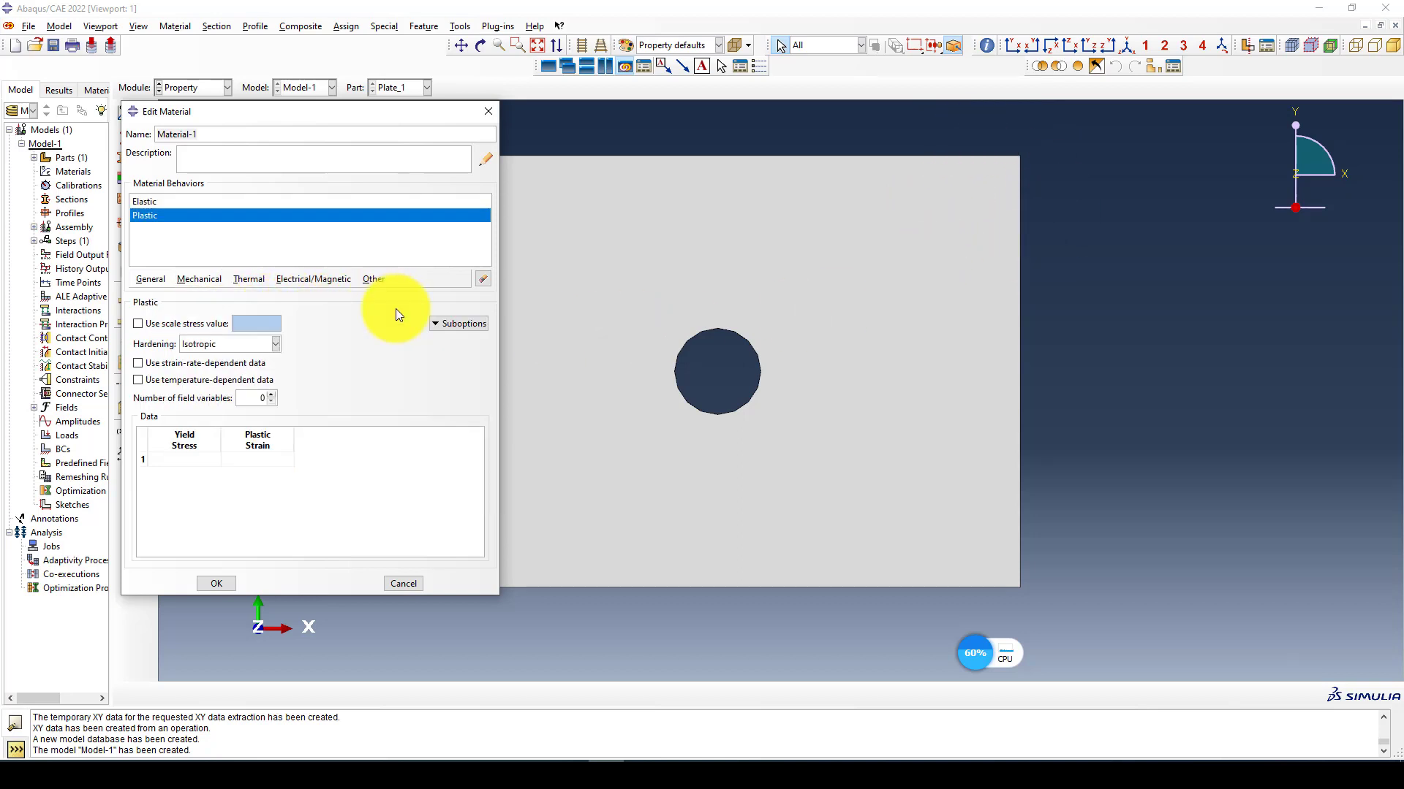
{"action": "left_click", "coordinate": [192, 461]}
{"action": "type", "text": "235"}
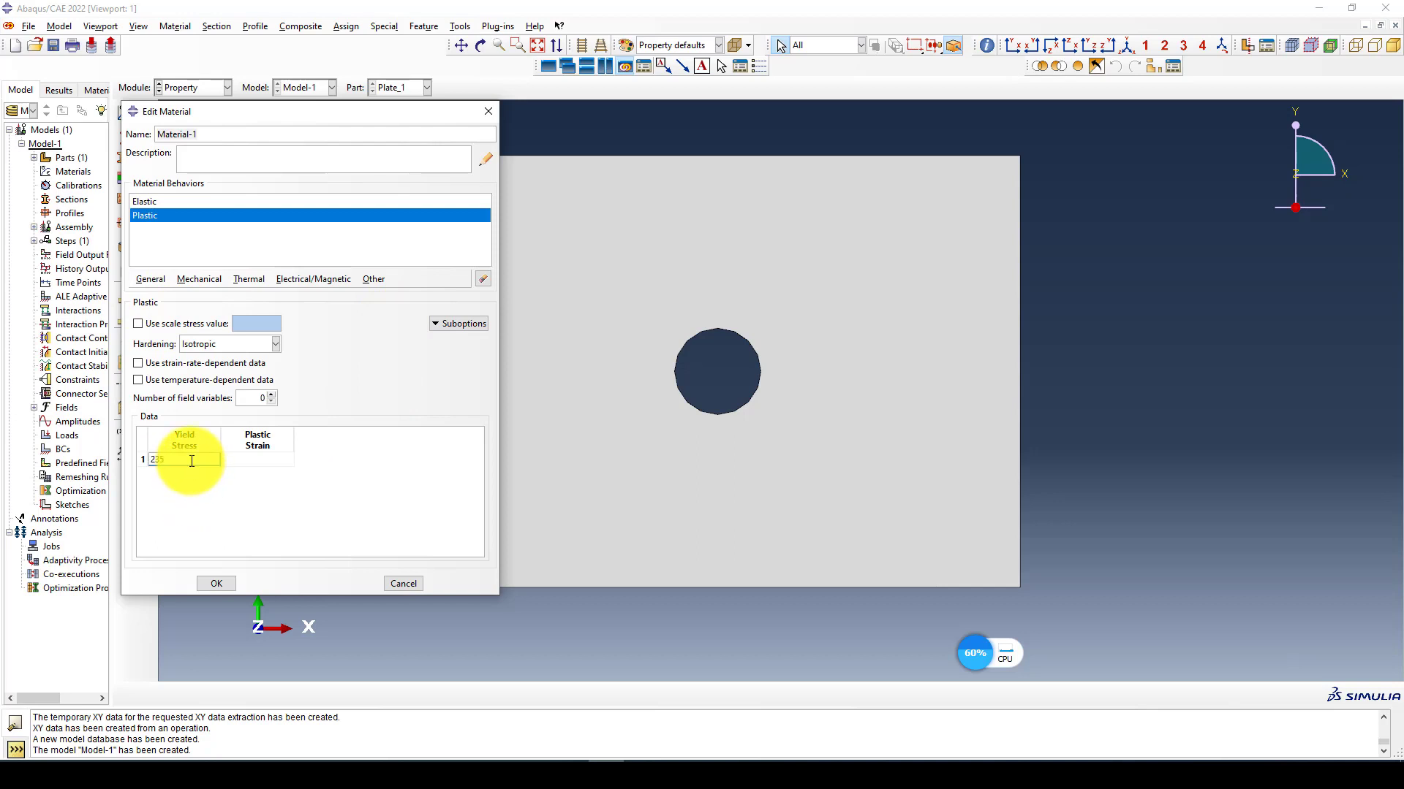
{"action": "left_click", "coordinate": [267, 460]}
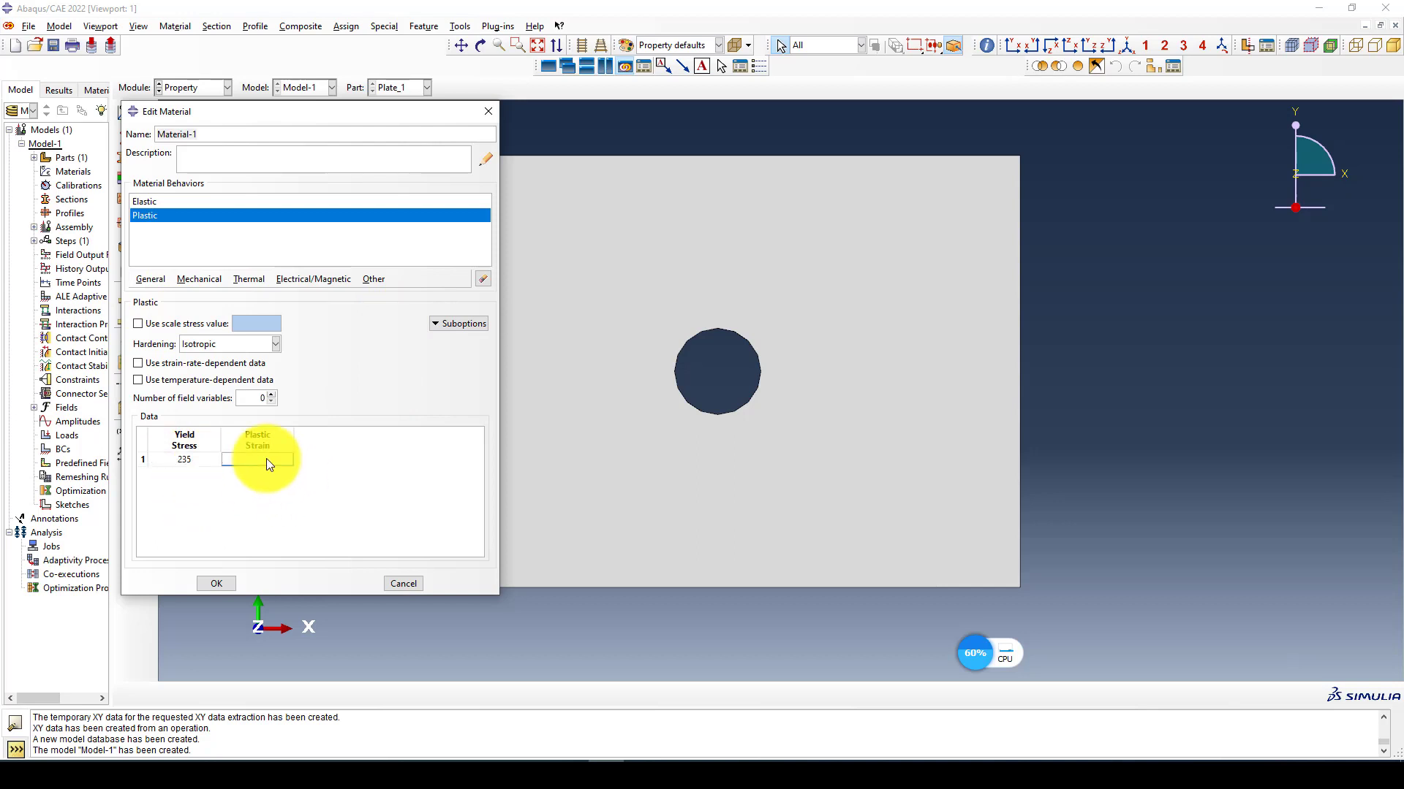
Step: Add a second plastic data row with yield stress 375 and plastic strain 0.18, and save the material
{"action": "right_click", "coordinate": [201, 460]}
{"action": "left_click", "coordinate": [225, 531]}
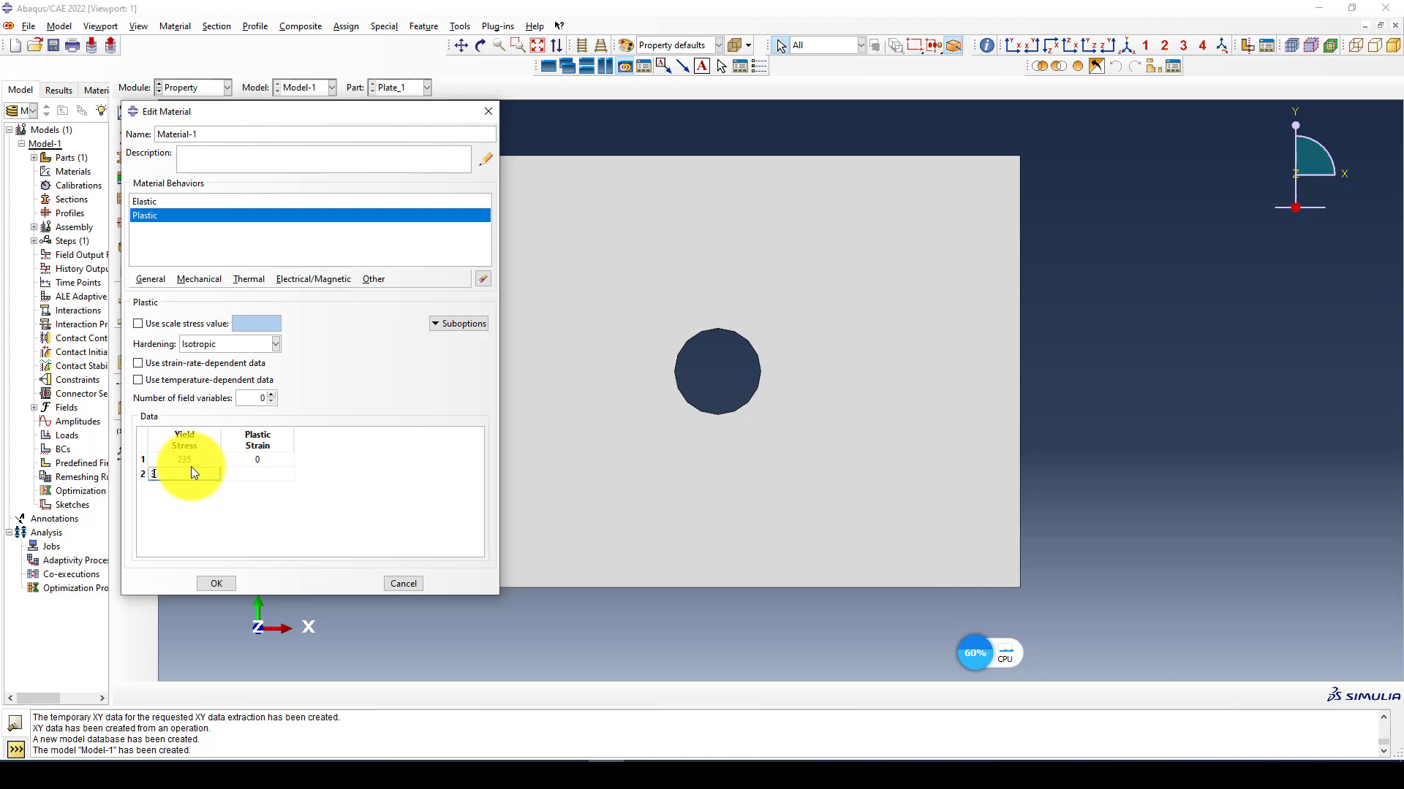
{"action": "type", "text": "375"}
{"action": "left_click", "coordinate": [243, 474]}
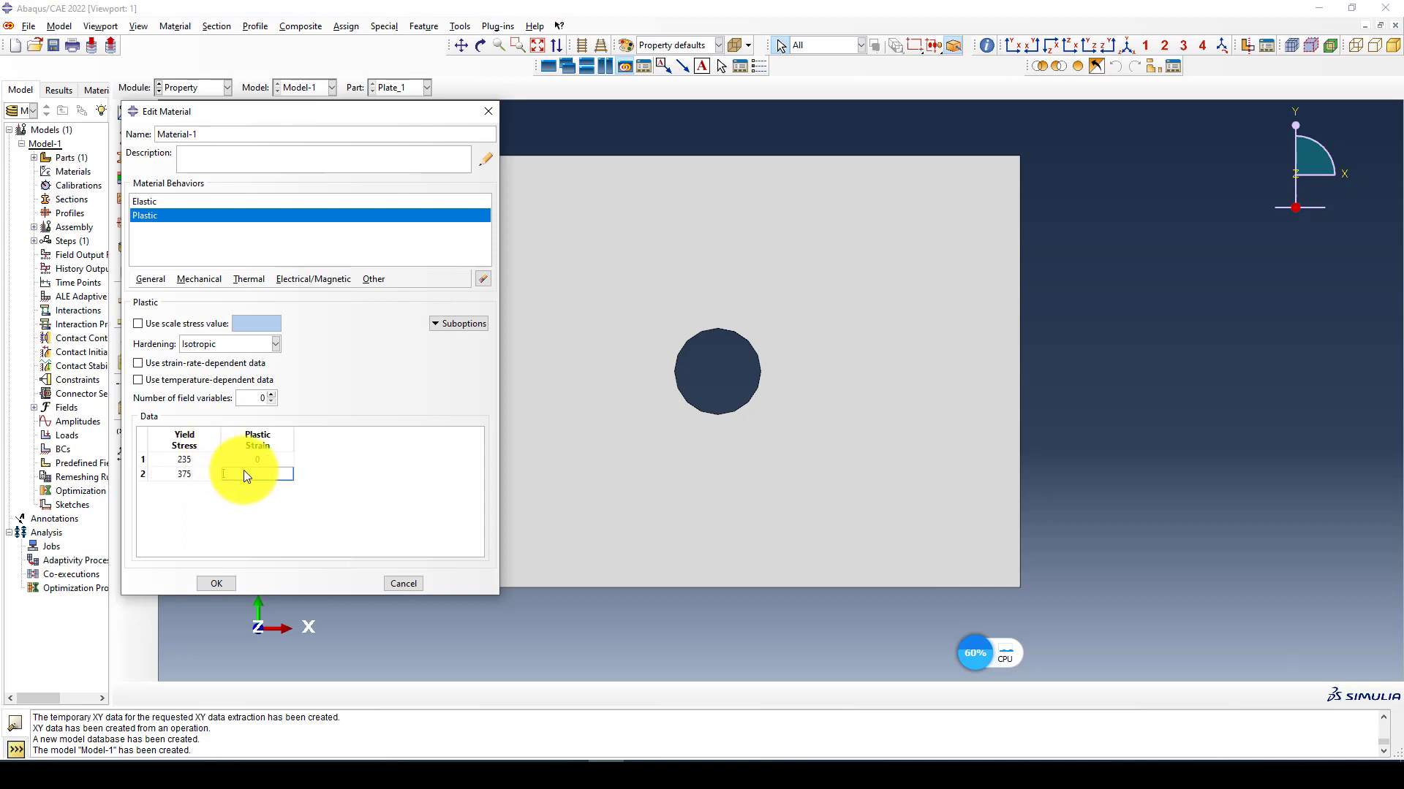
{"action": "type", "text": "0.18"}
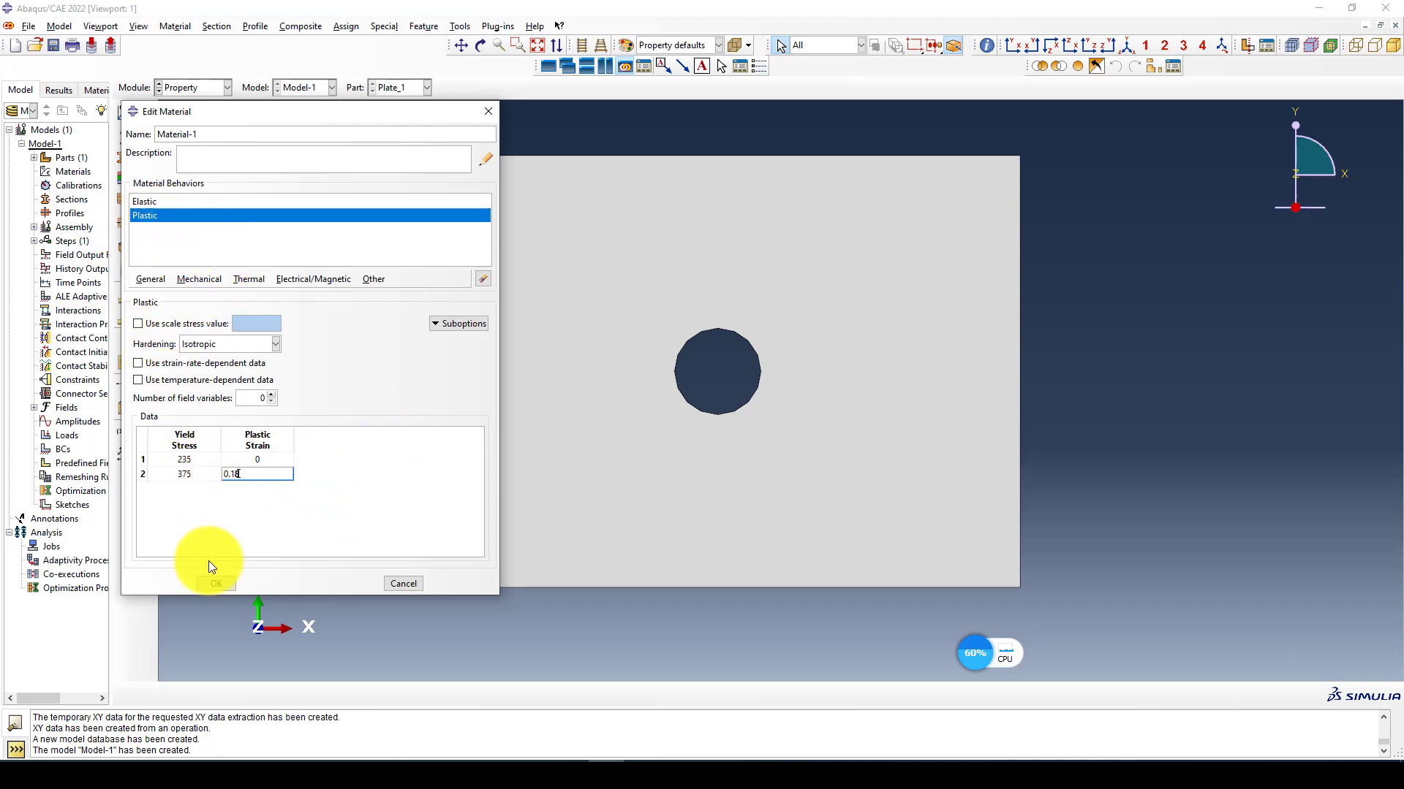
{"action": "left_click", "coordinate": [216, 581]}
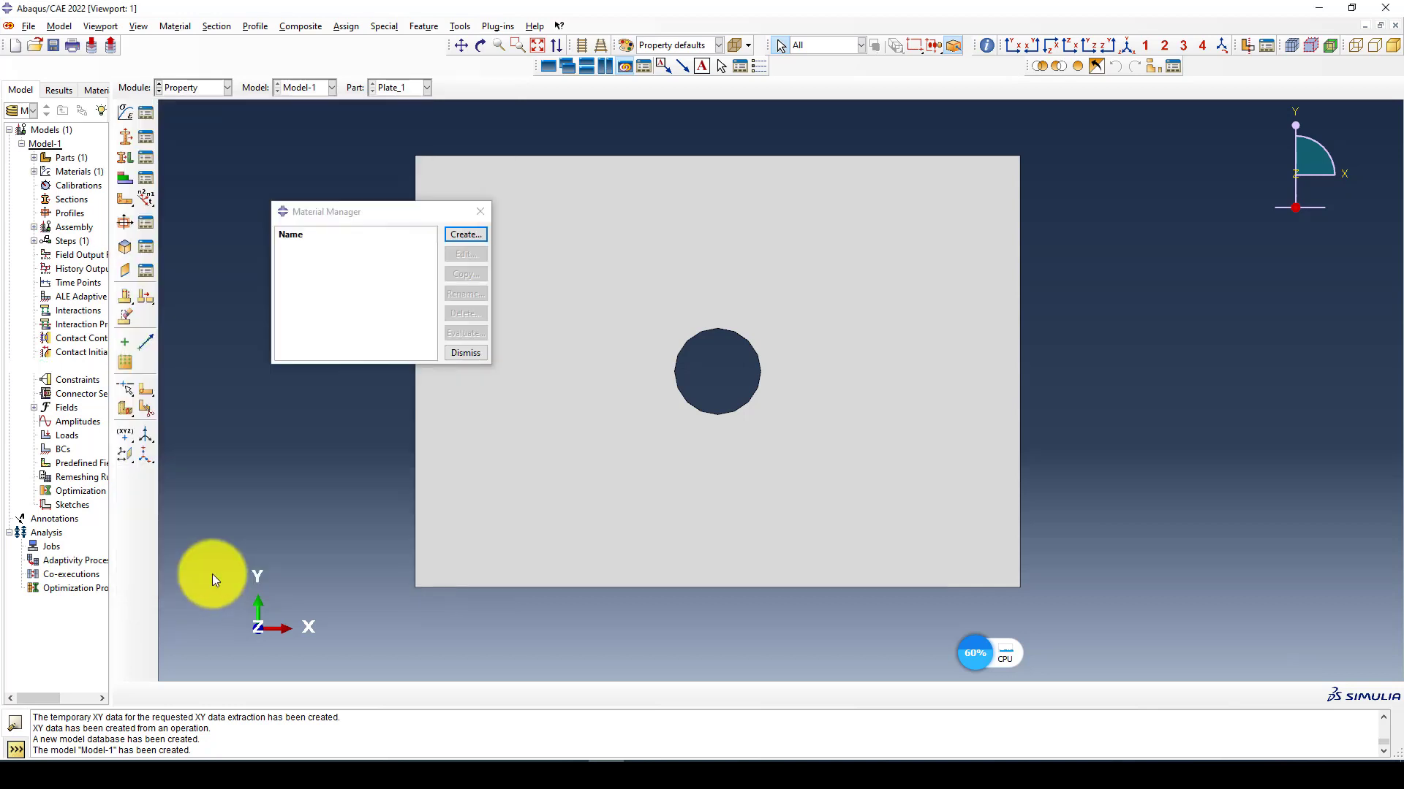
{"action": "left_click", "coordinate": [483, 211]}
Step: Create a homogeneous shell section named Plate with a shell thickness of 1, using Material-1
{"action": "left_click", "coordinate": [126, 137]}
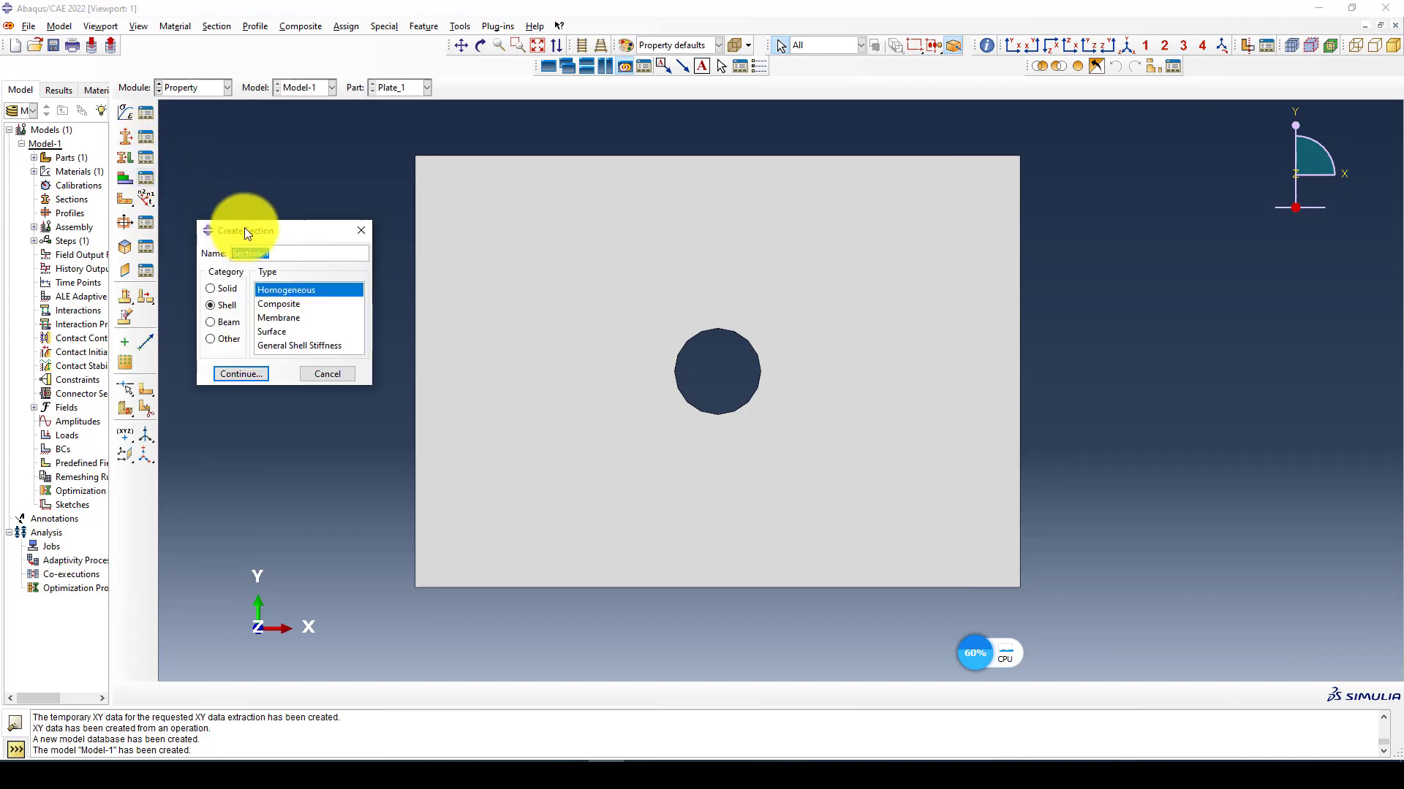
{"action": "left_click_drag", "start_coordinate": [307, 231], "coordinate": [279, 210]}
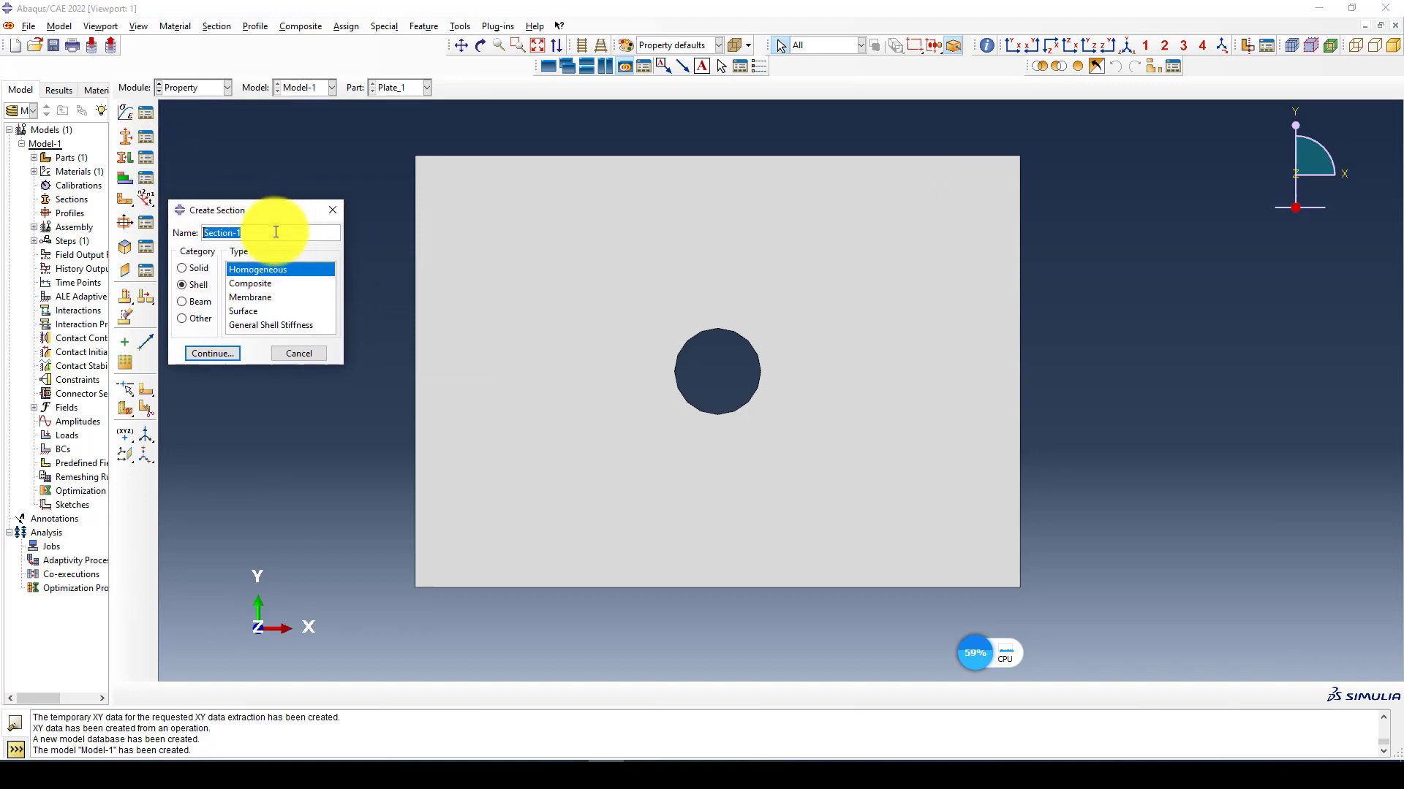
{"action": "type", "text": "Plate"}
{"action": "left_click", "coordinate": [195, 268]}
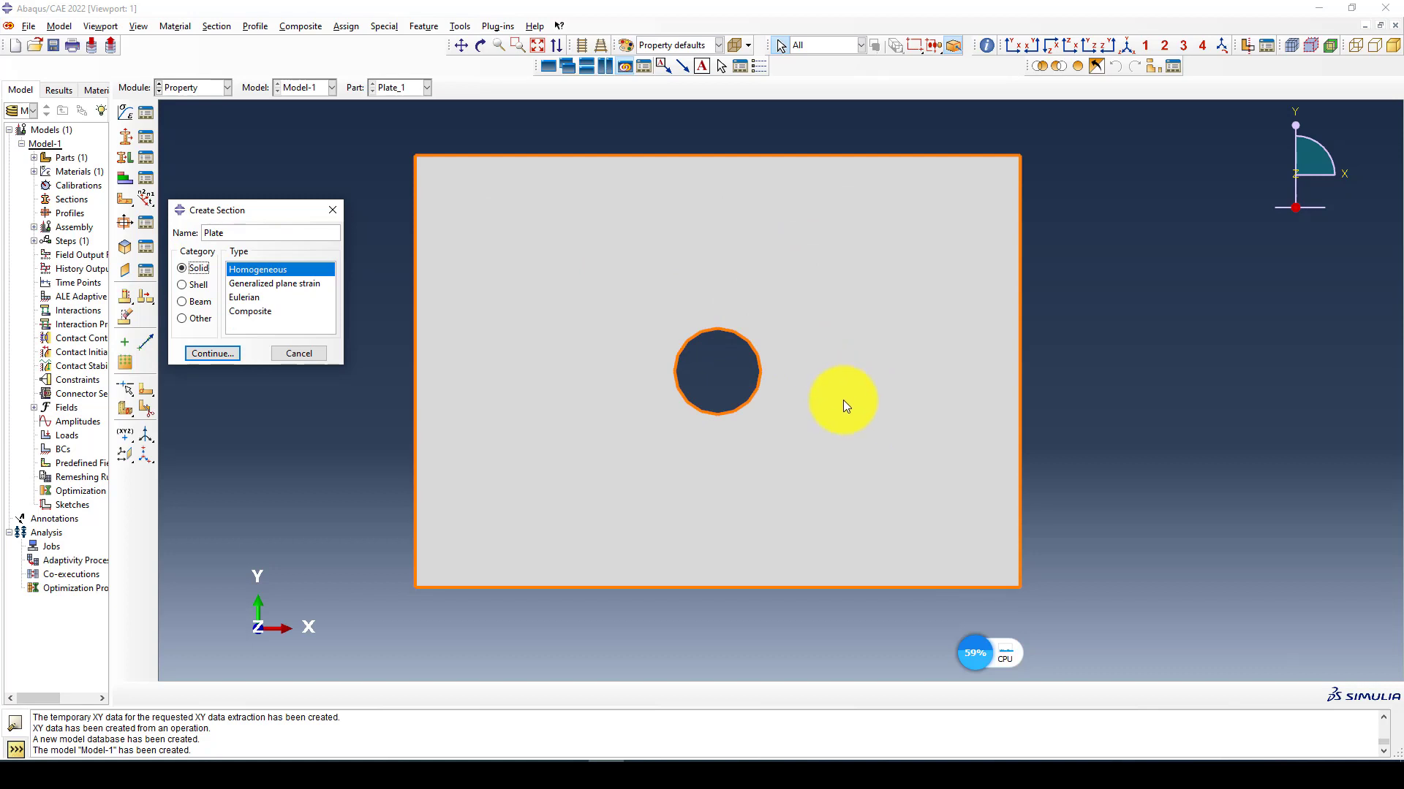
{"action": "left_click", "coordinate": [195, 284]}
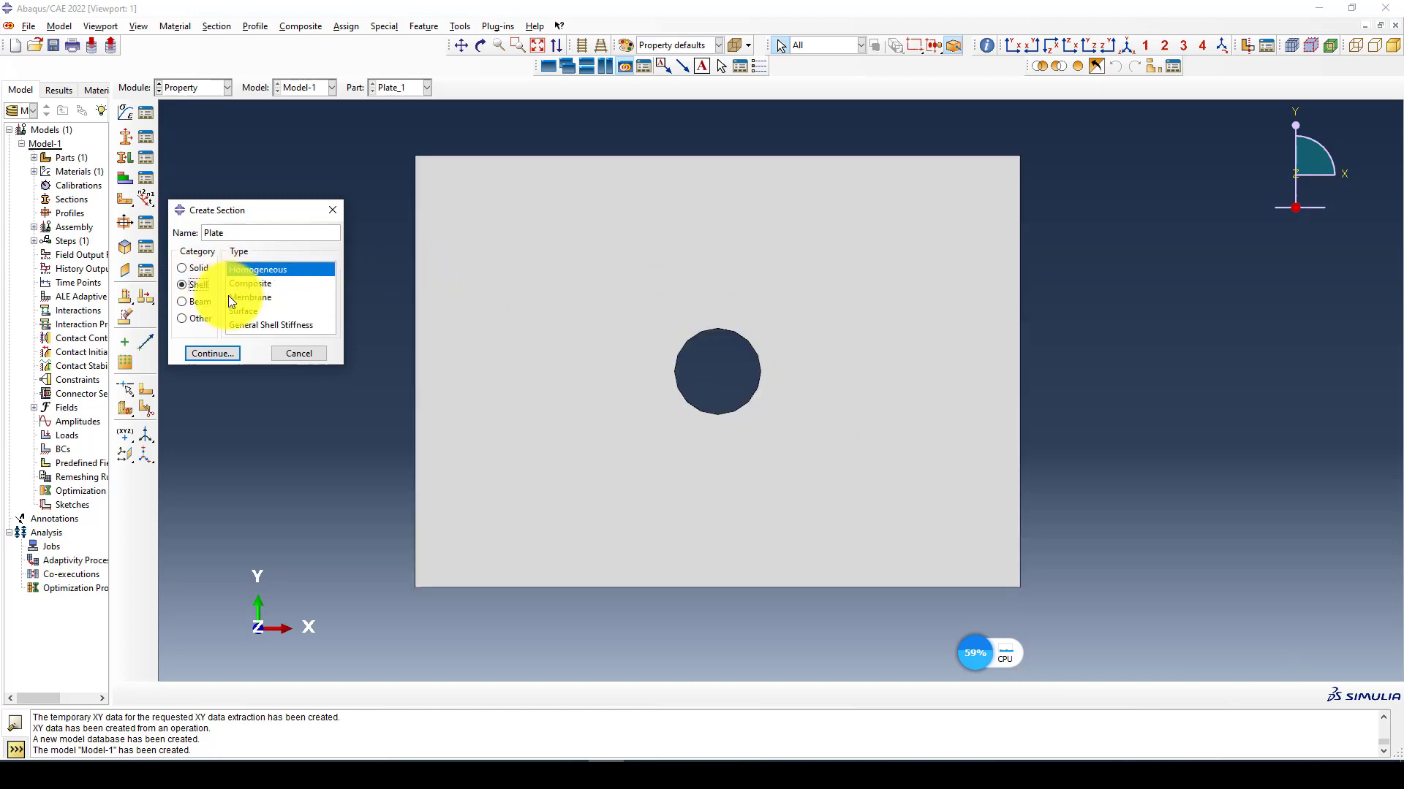
{"action": "left_click", "coordinate": [204, 350]}
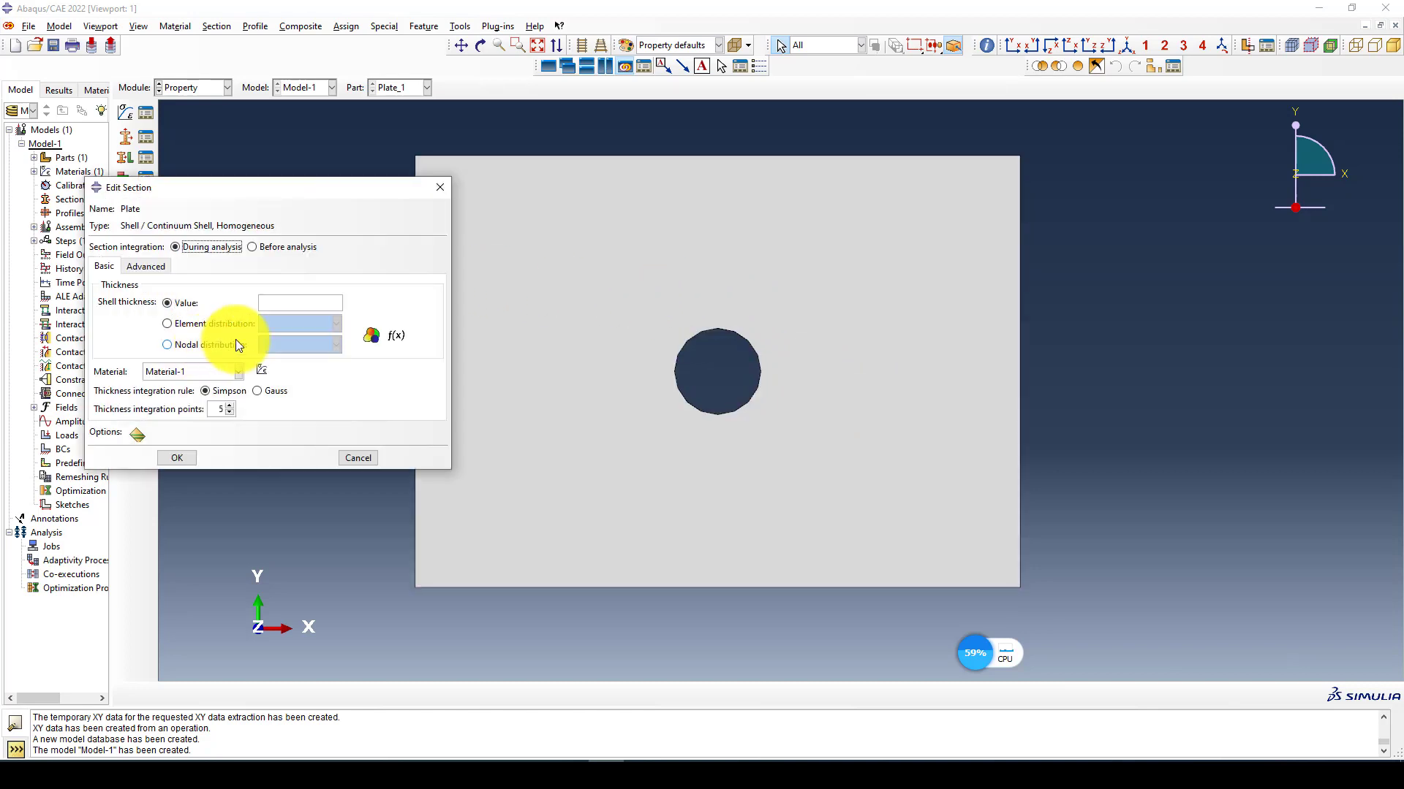
{"action": "left_click", "coordinate": [291, 303]}
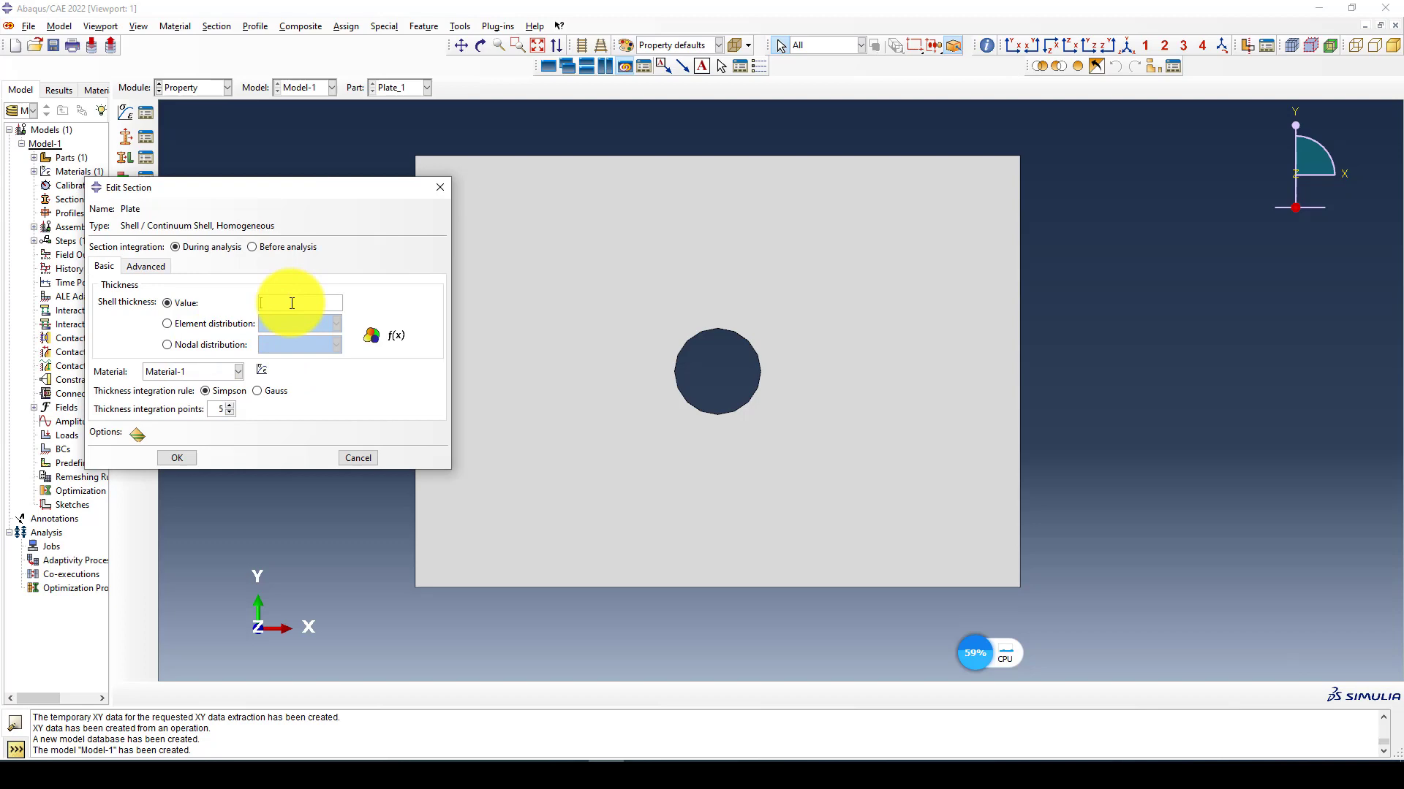
{"action": "type", "text": "1"}
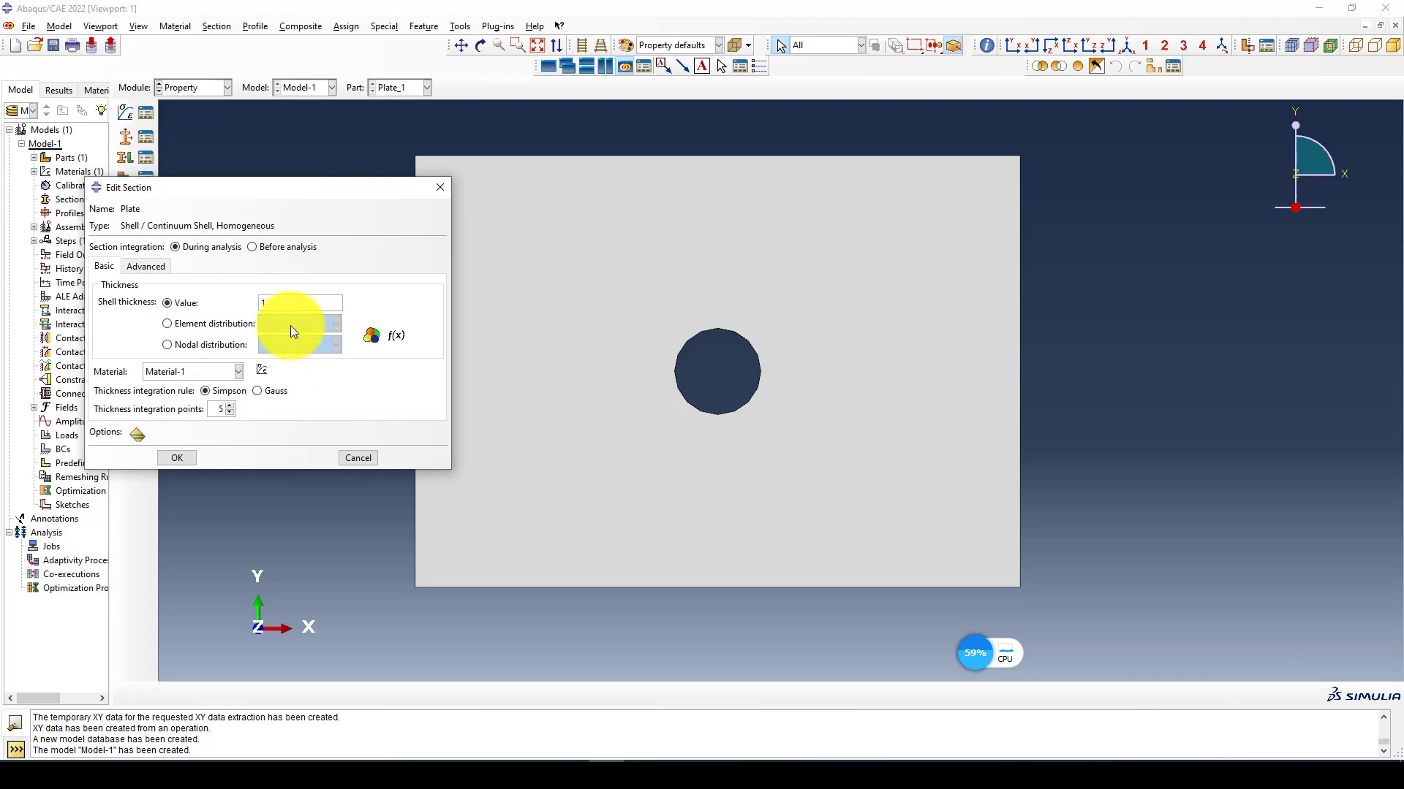
{"action": "left_click", "coordinate": [175, 458]}
Step: Try to assign a section to the whole plate region
{"action": "left_click", "coordinate": [129, 162]}
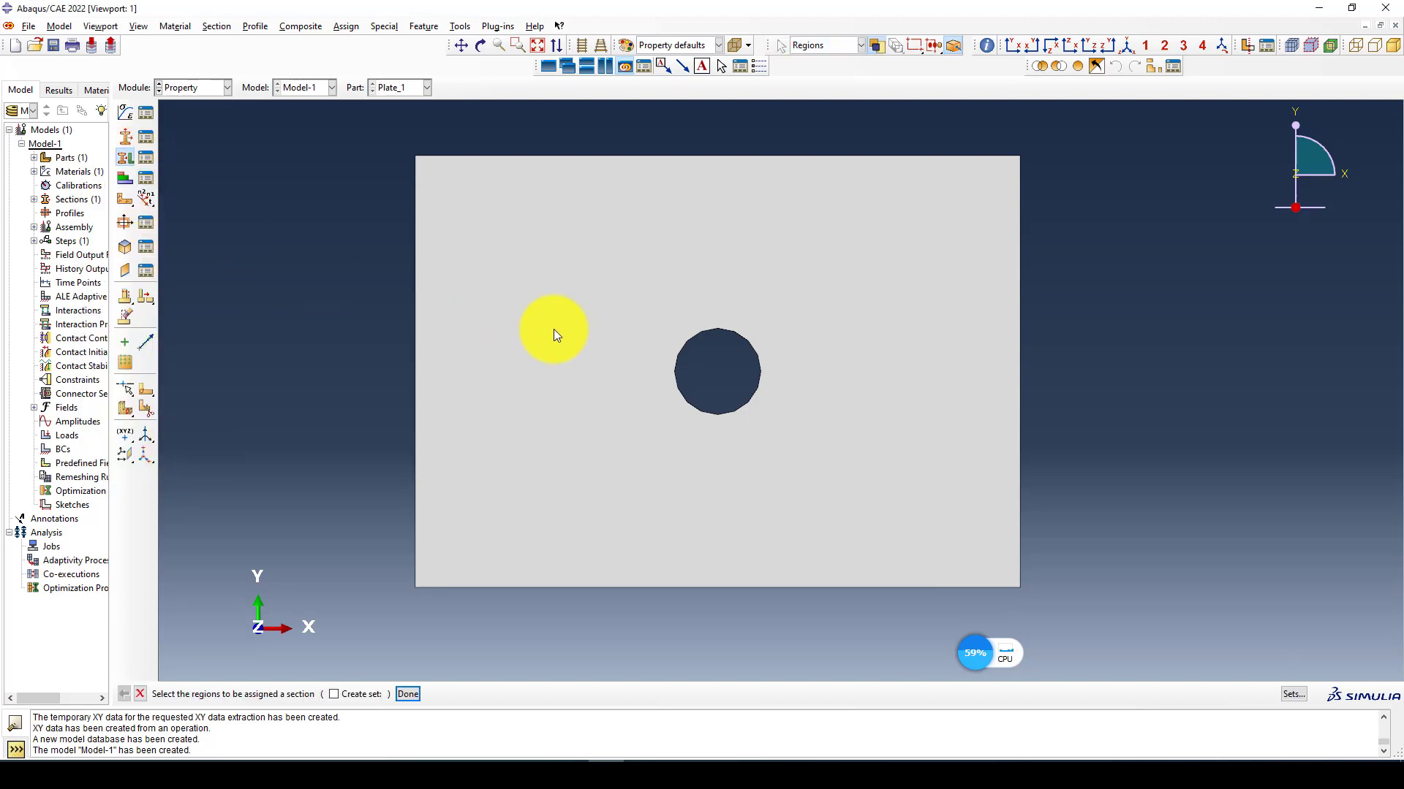
{"action": "left_click", "coordinate": [554, 330]}
{"action": "middle_click", "coordinate": [243, 338]}
{"action": "left_click", "coordinate": [165, 397]}
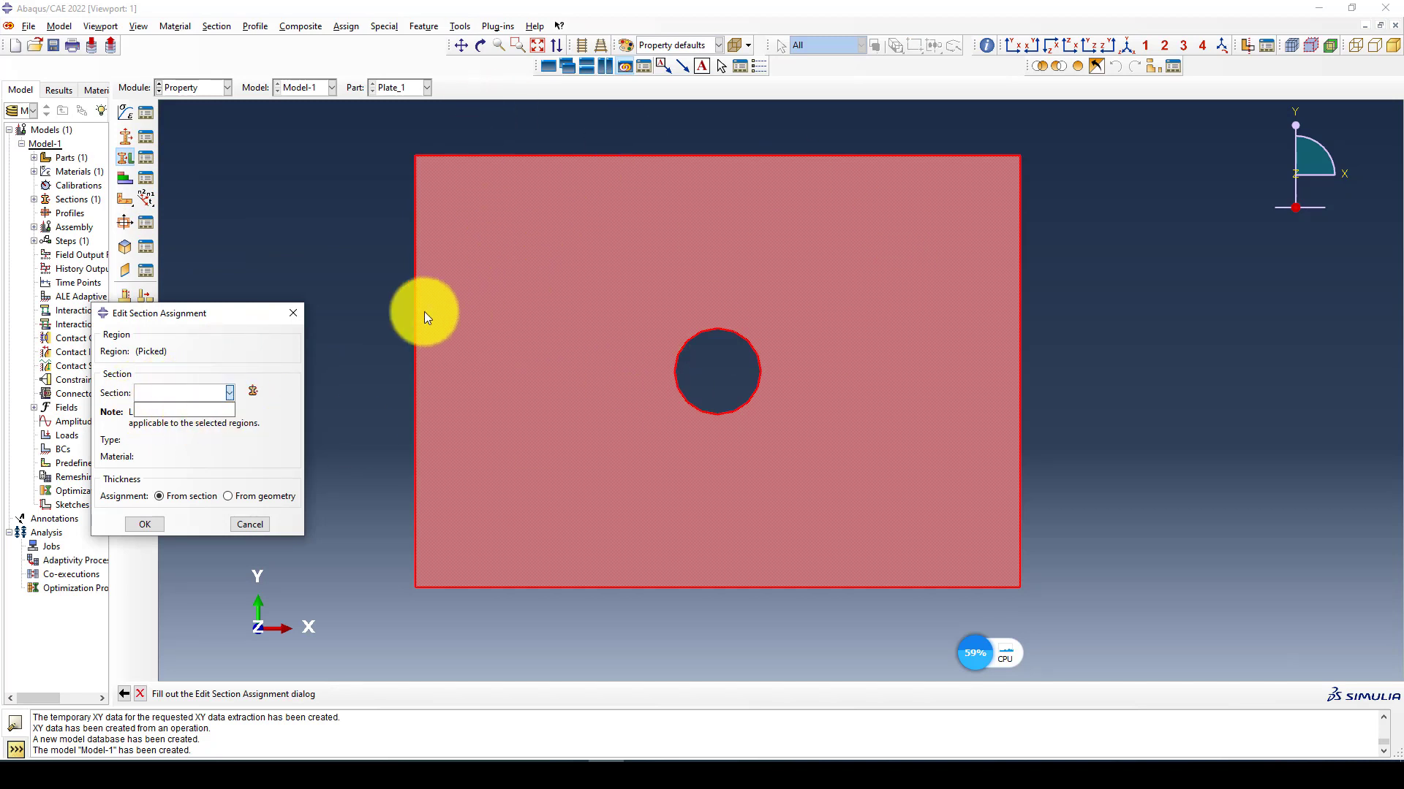
{"action": "left_click", "coordinate": [292, 313]}
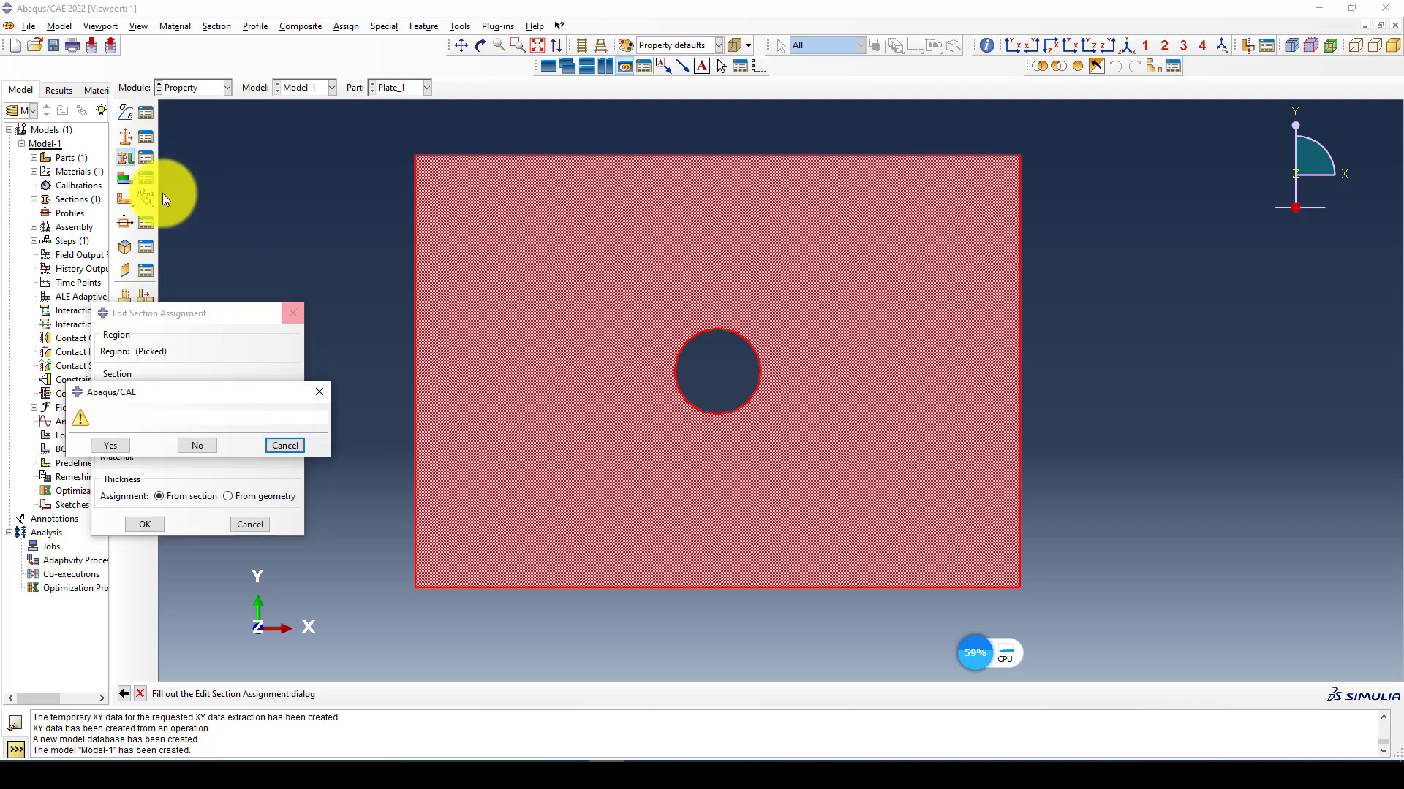
{"action": "left_click", "coordinate": [206, 445]}
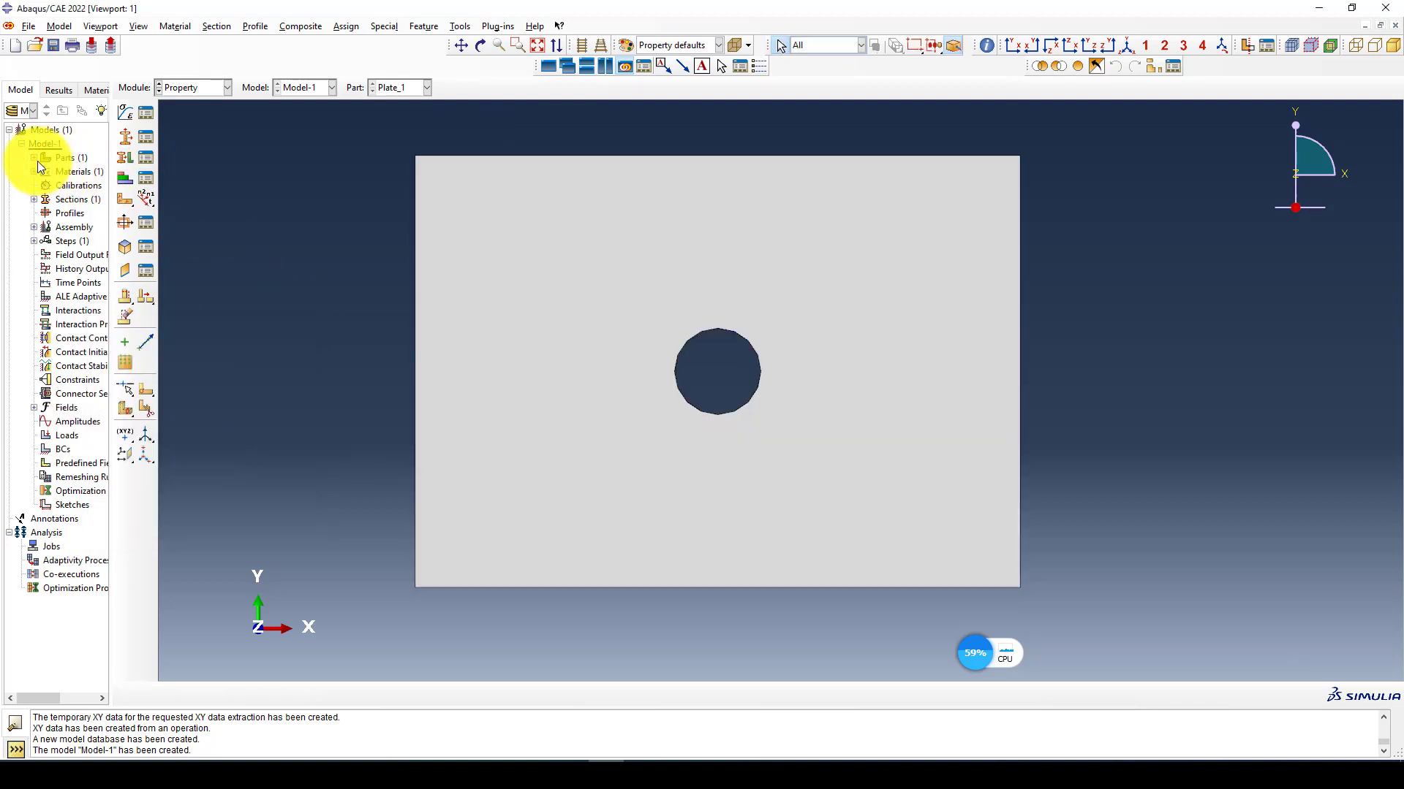
Step: Expand Plate_1's features in a widened model tree and inspect its planar shell feature
{"action": "left_click", "coordinate": [34, 157]}
{"action": "left_click", "coordinate": [46, 172]}
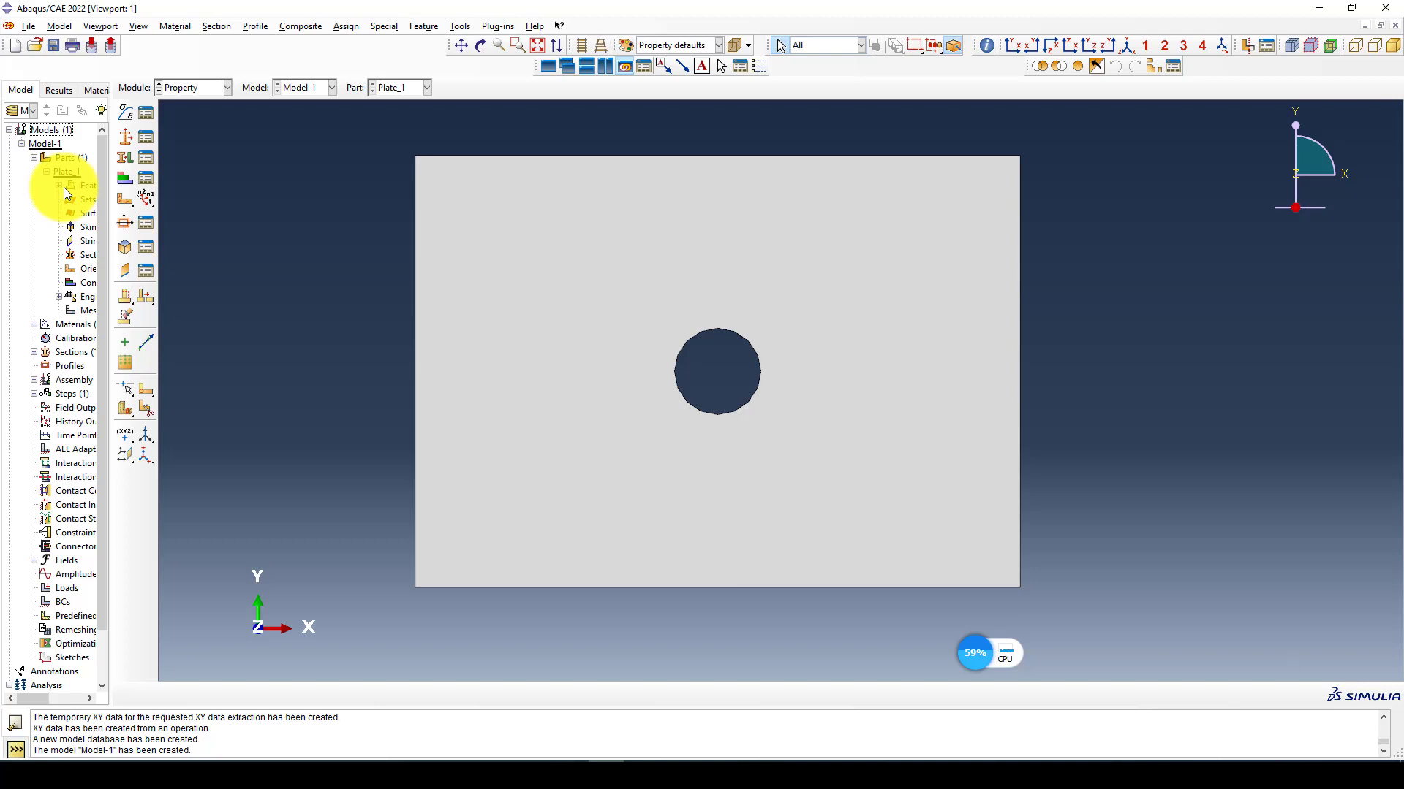
{"action": "left_click", "coordinate": [59, 185]}
{"action": "left_click", "coordinate": [71, 198]}
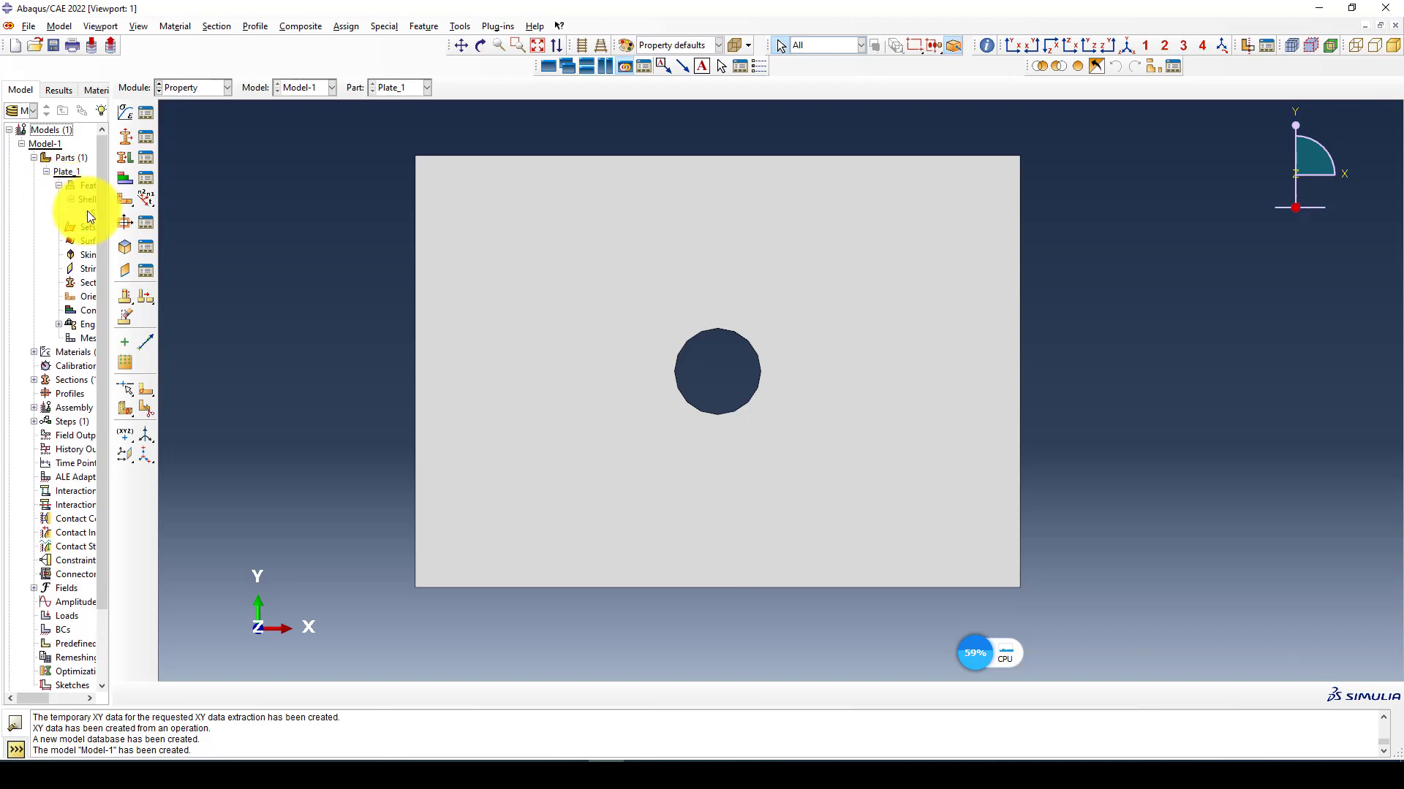
{"action": "left_click_drag", "start_coordinate": [110, 116], "coordinate": [192, 128]}
{"action": "left_click", "coordinate": [107, 199]}
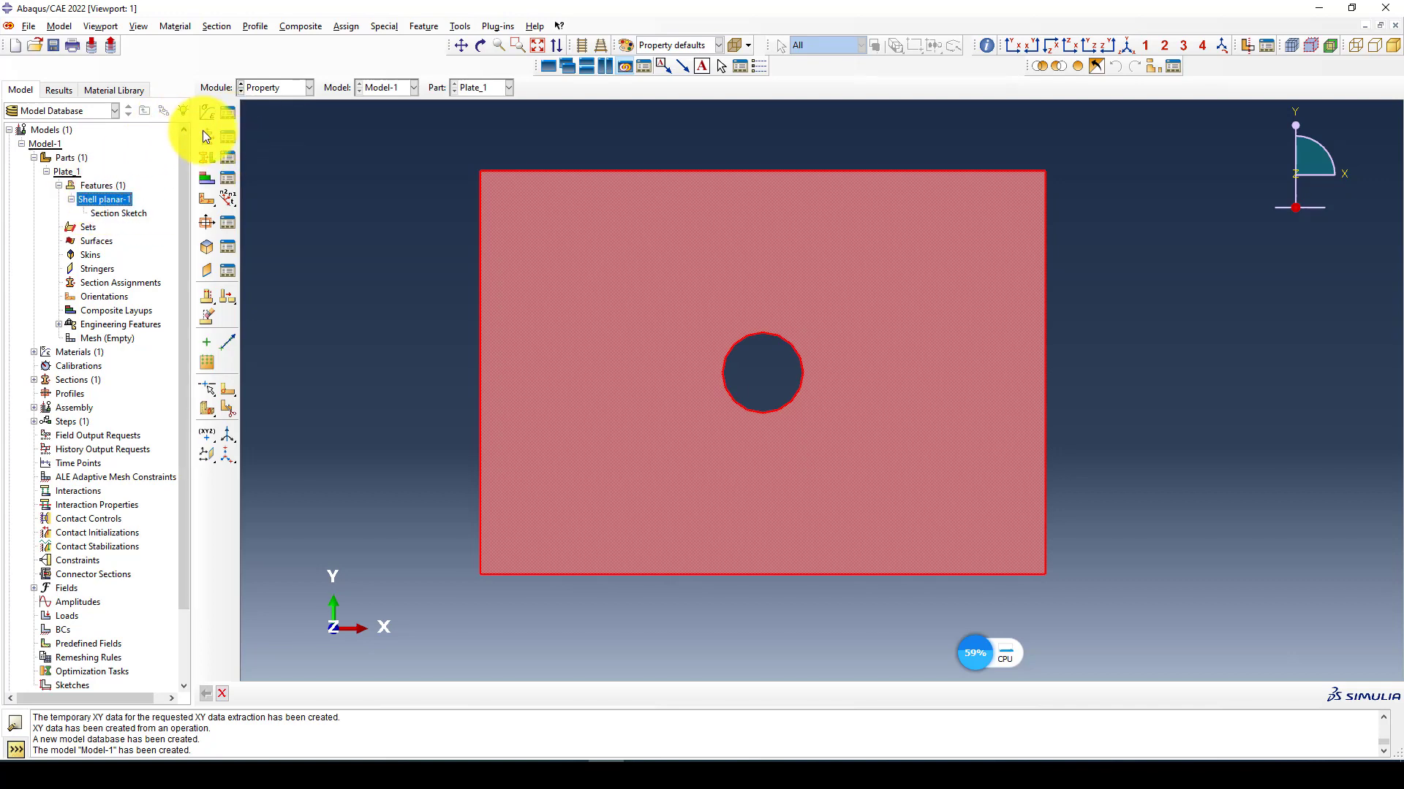
Step: Check the settings of the Plate section and delete that section from the model
{"action": "left_click", "coordinate": [224, 136]}
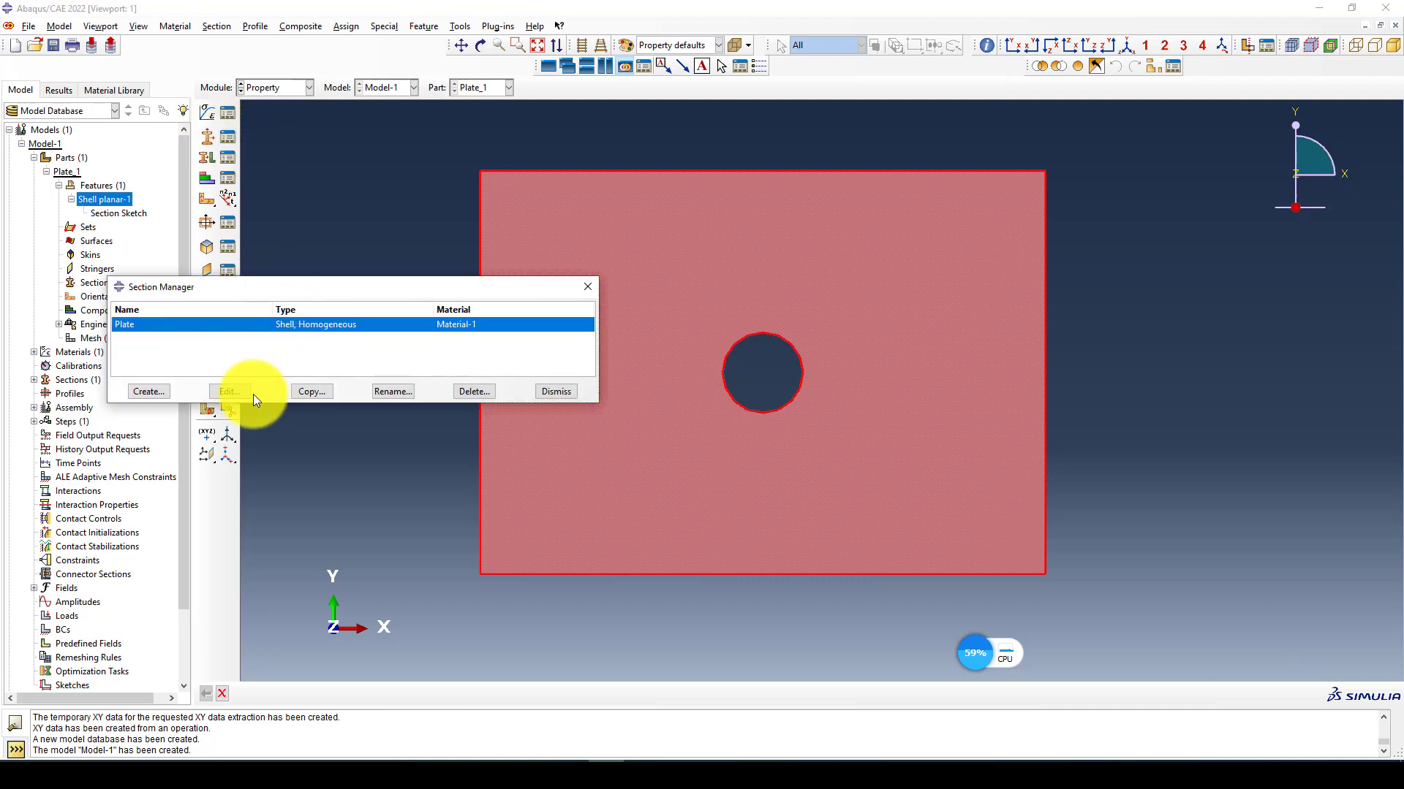
{"action": "left_click", "coordinate": [226, 389]}
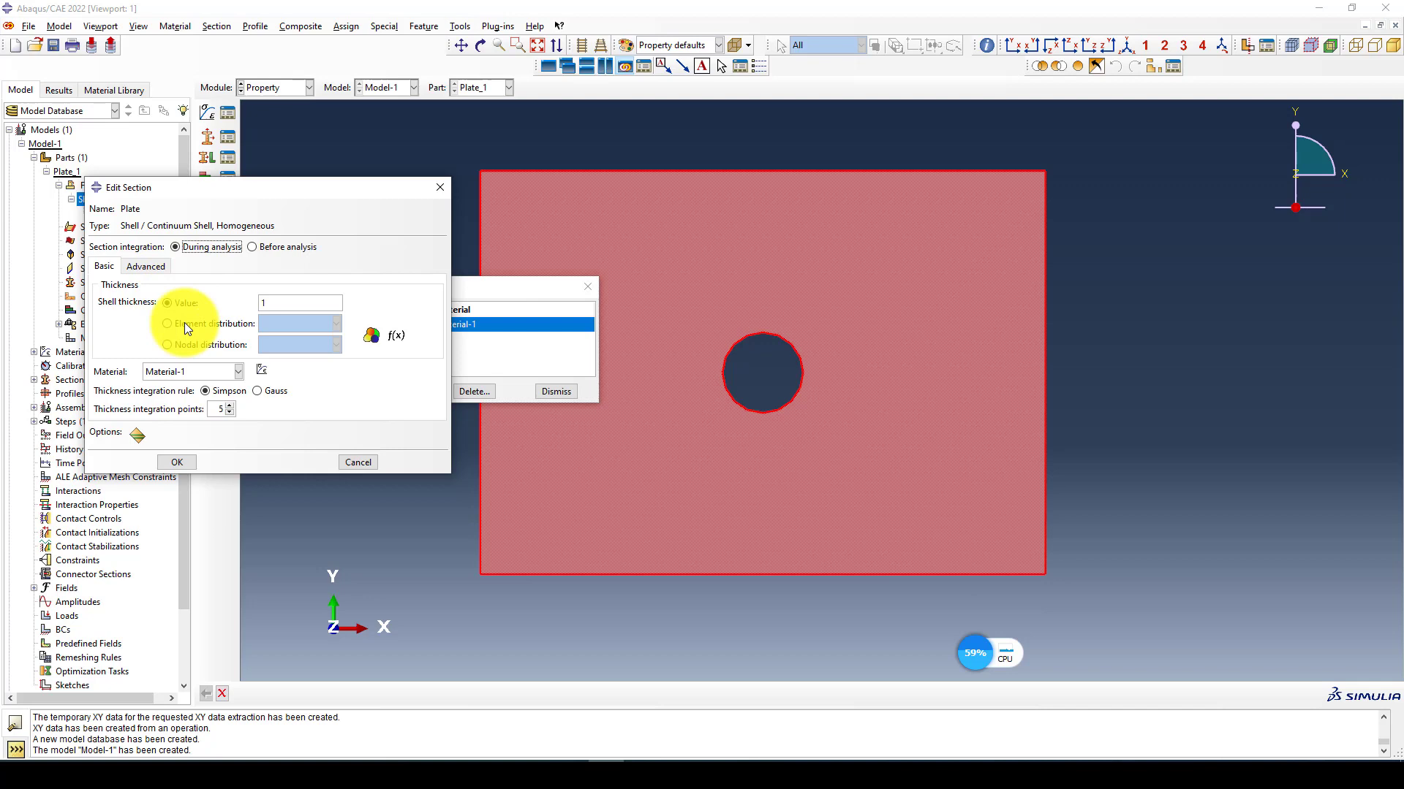
{"action": "left_click", "coordinate": [356, 462]}
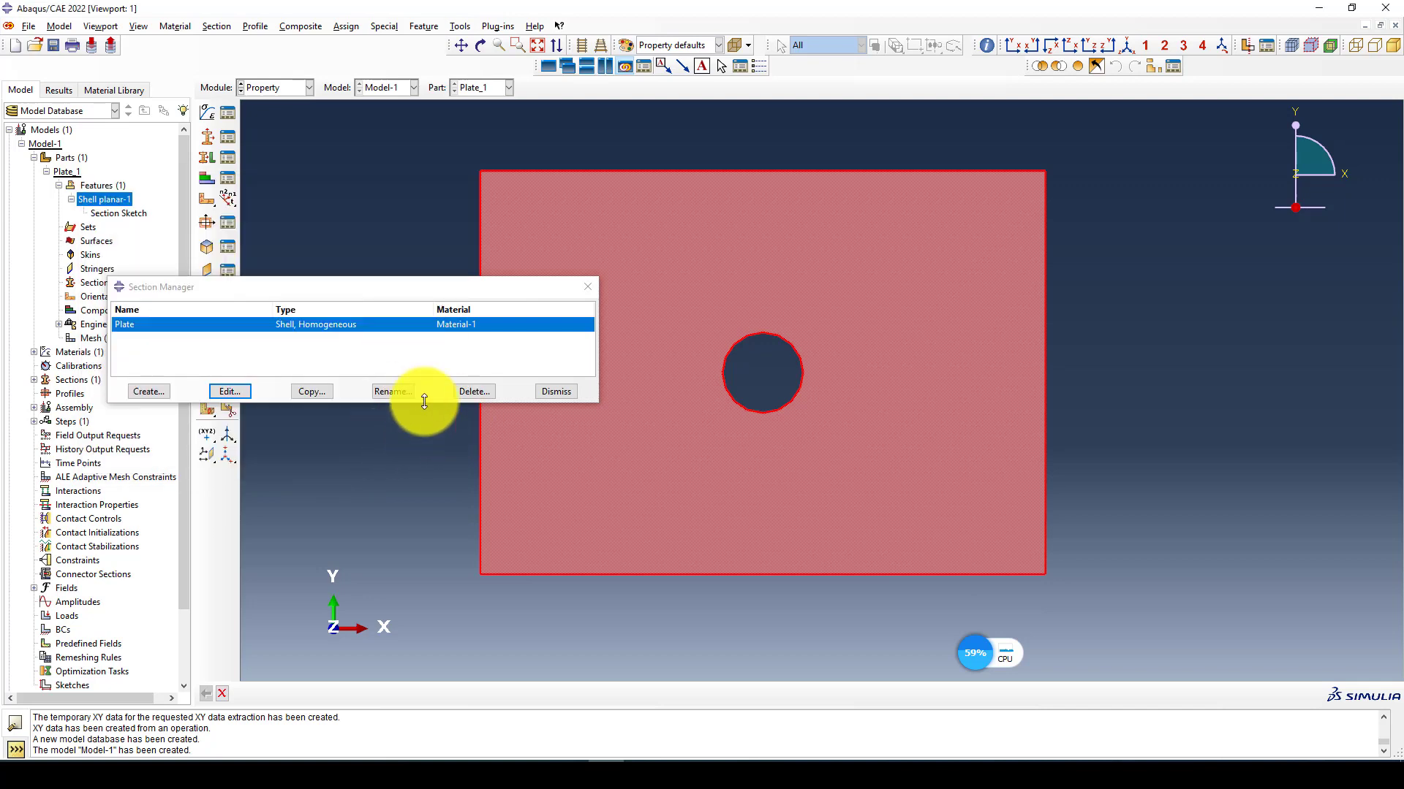
{"action": "left_click", "coordinate": [462, 391]}
{"action": "left_click", "coordinate": [662, 403]}
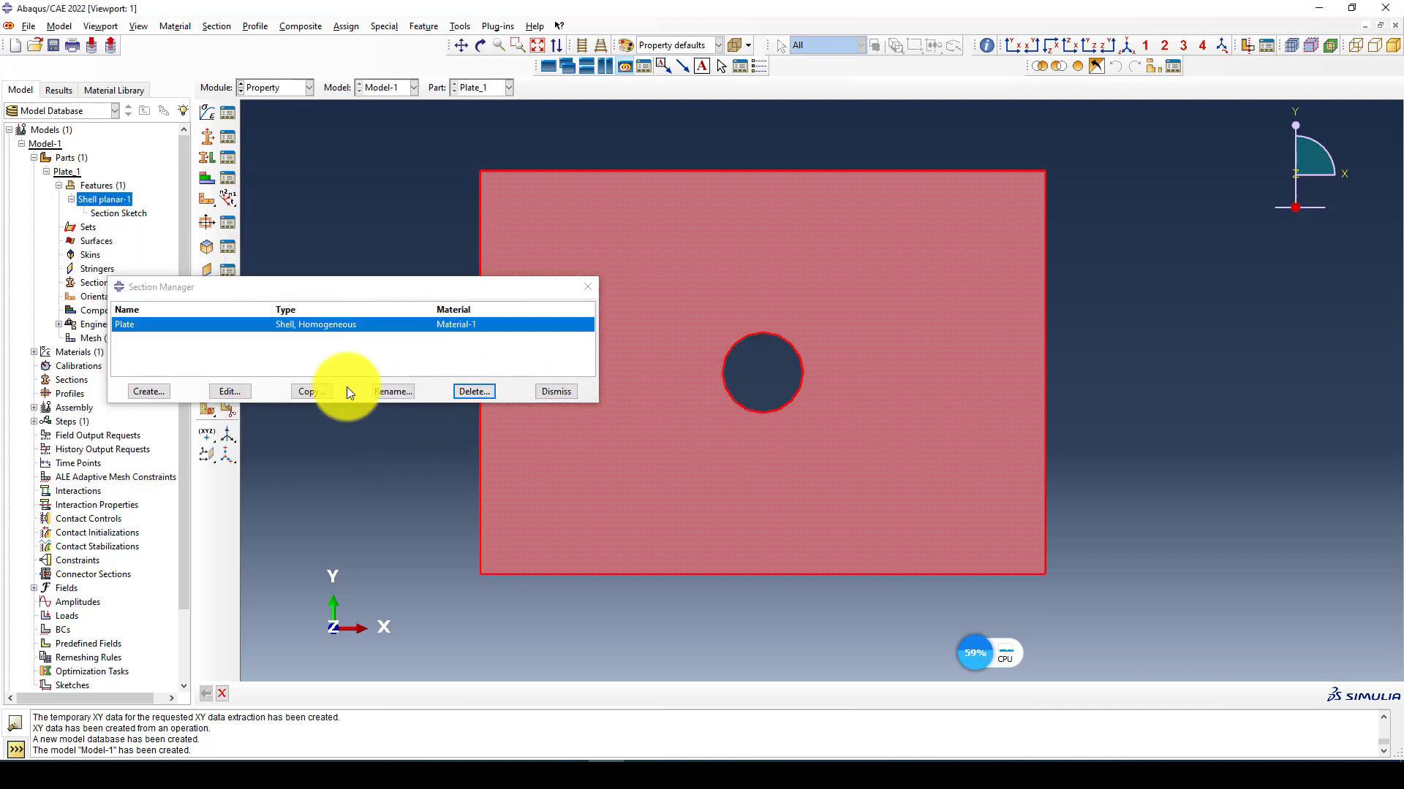
Step: Create a solid, homogeneous section named plate
{"action": "left_click", "coordinate": [153, 391]}
{"action": "left_click", "coordinate": [191, 269]}
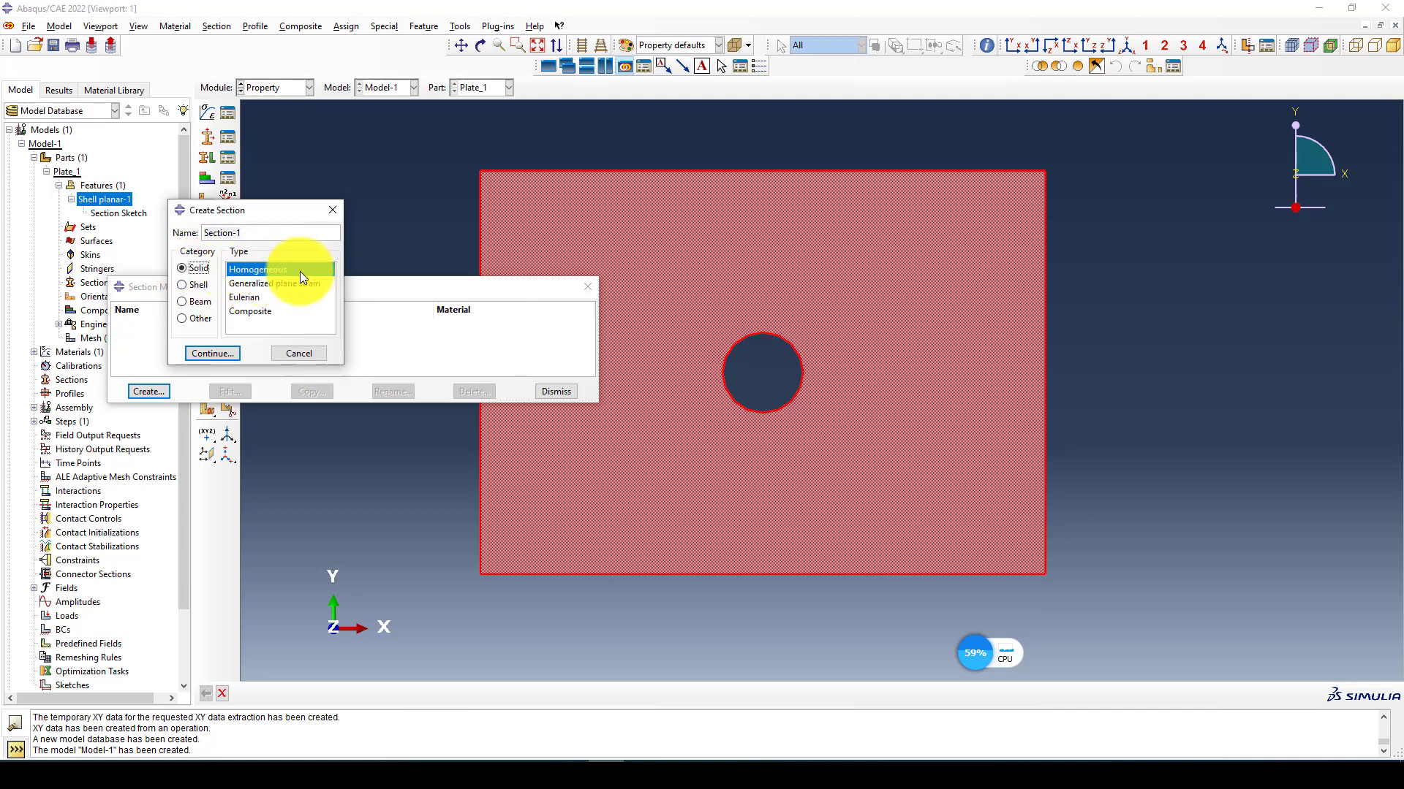
{"action": "triple_click", "coordinate": [219, 232]}
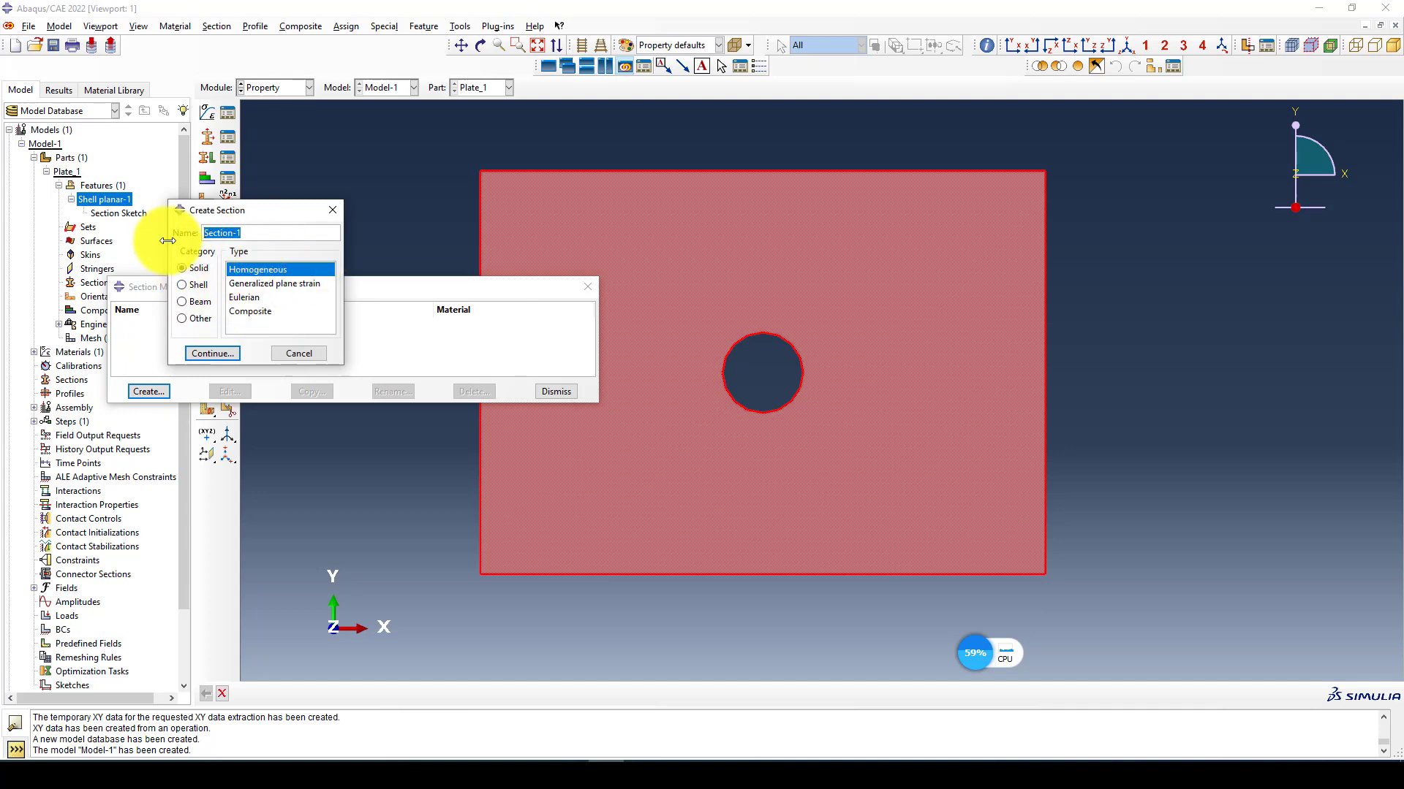
{"action": "type", "text": "plate"}
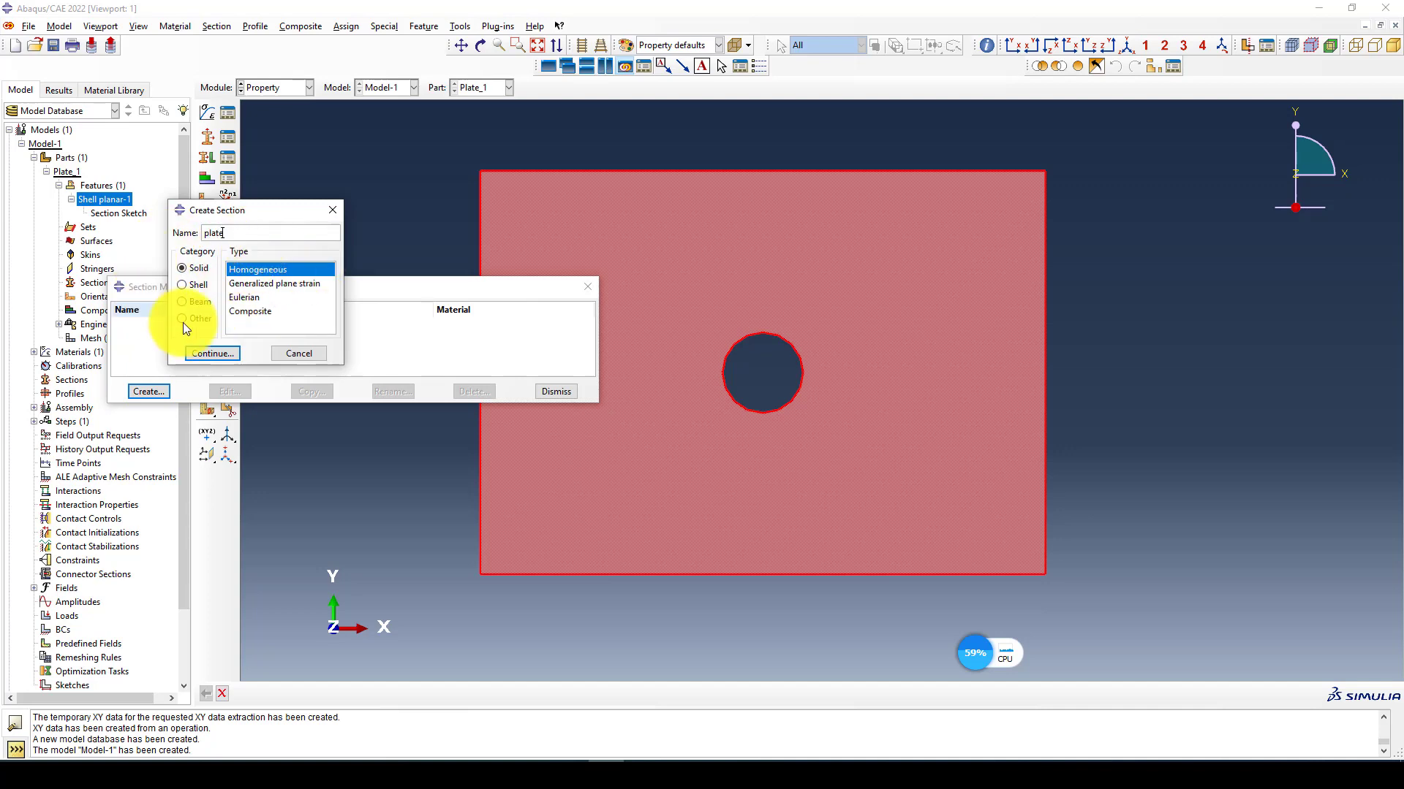
{"action": "left_click", "coordinate": [197, 353]}
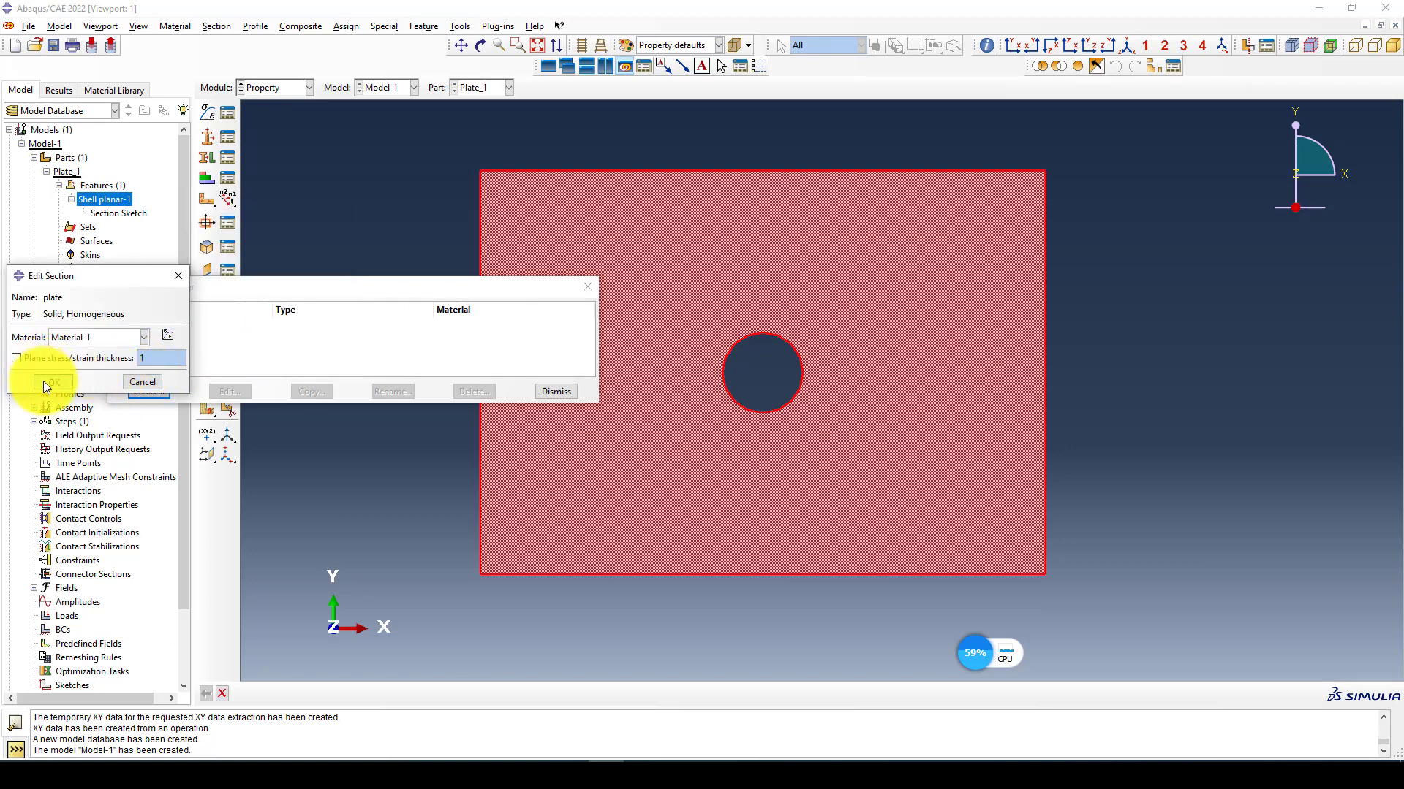
Step: Enable the plane stress/strain thickness for the plate section with Material-1 and finish the section definition
{"action": "left_click_drag", "start_coordinate": [112, 278], "coordinate": [196, 252]}
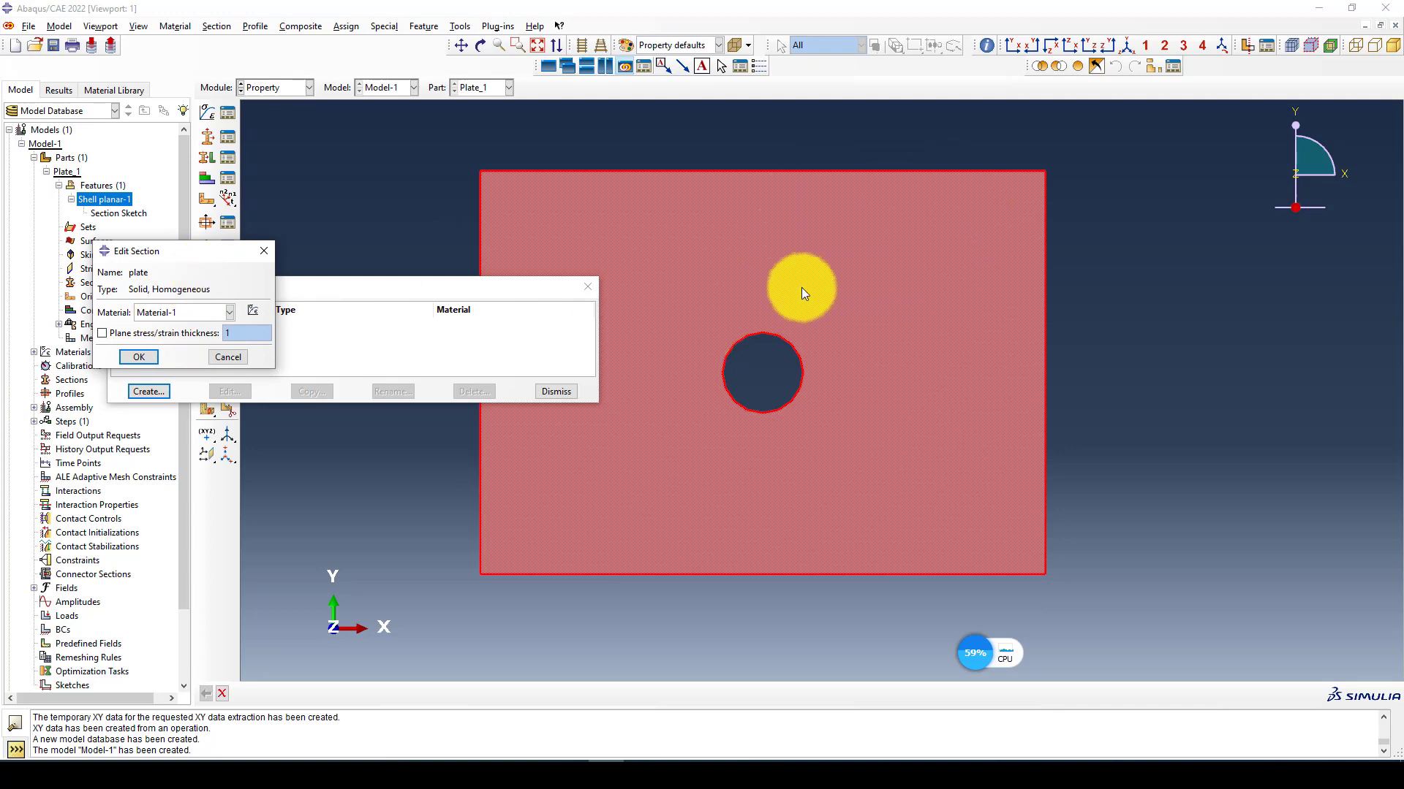
{"action": "left_click_drag", "start_coordinate": [226, 254], "coordinate": [354, 317]}
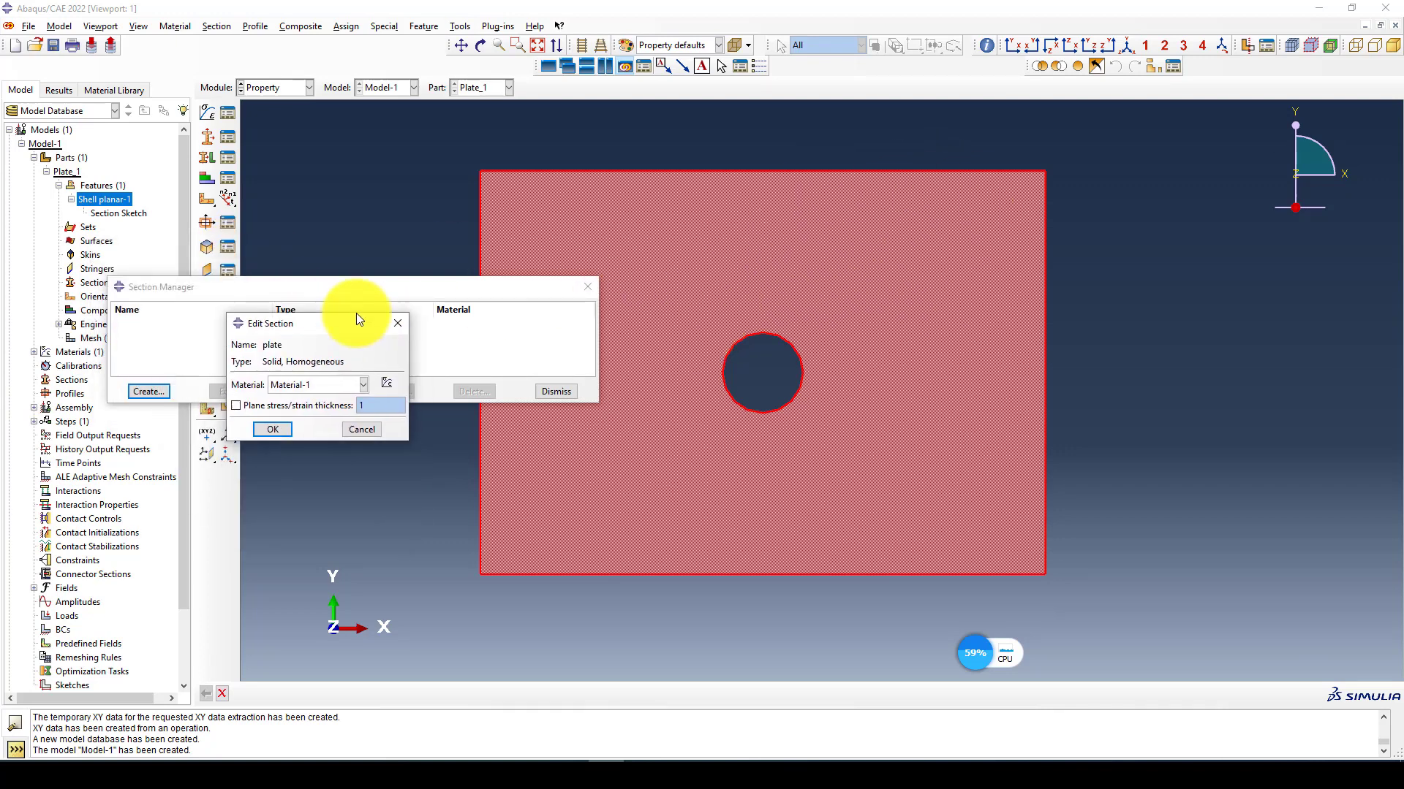
{"action": "left_click", "coordinate": [234, 396]}
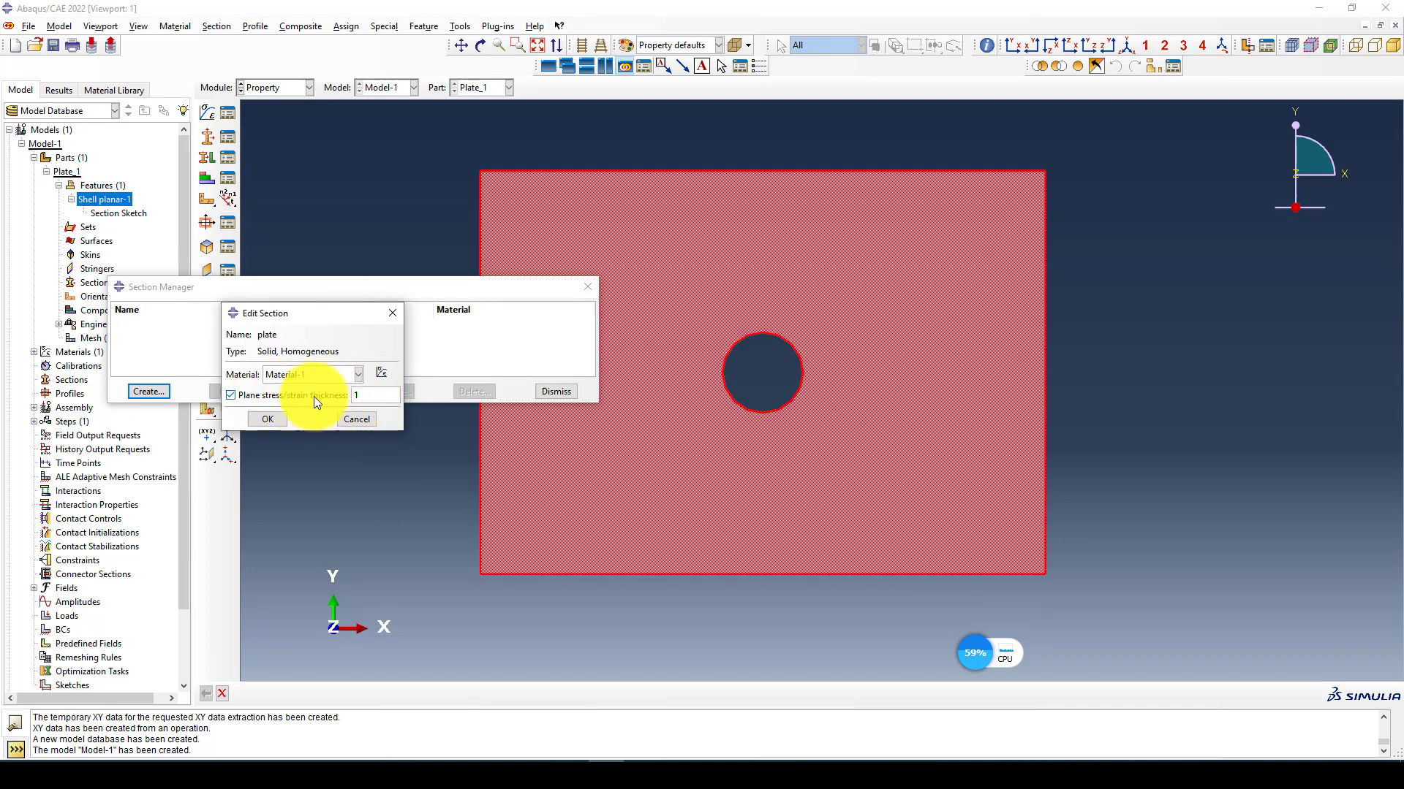
{"action": "double_click", "coordinate": [372, 397]}
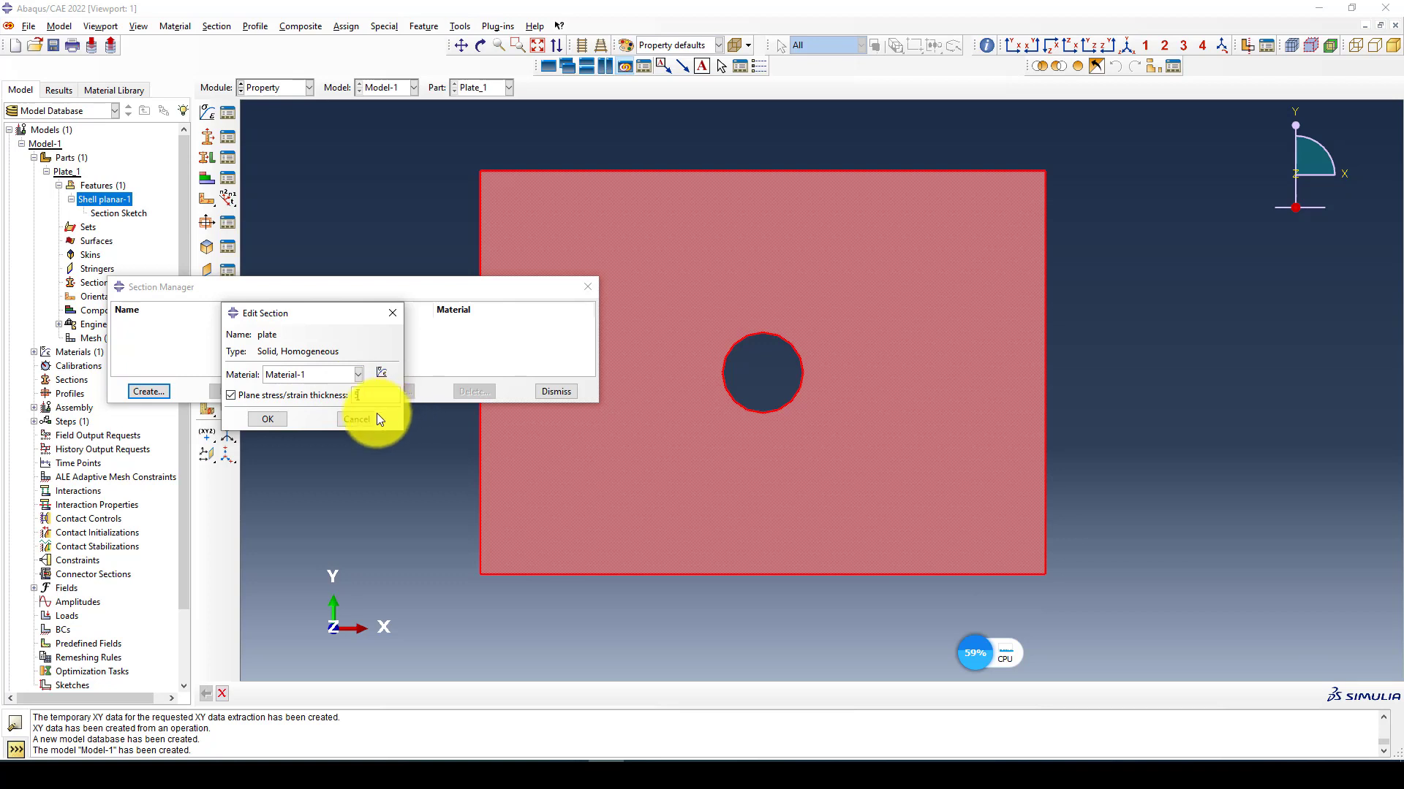
{"action": "left_click", "coordinate": [266, 419]}
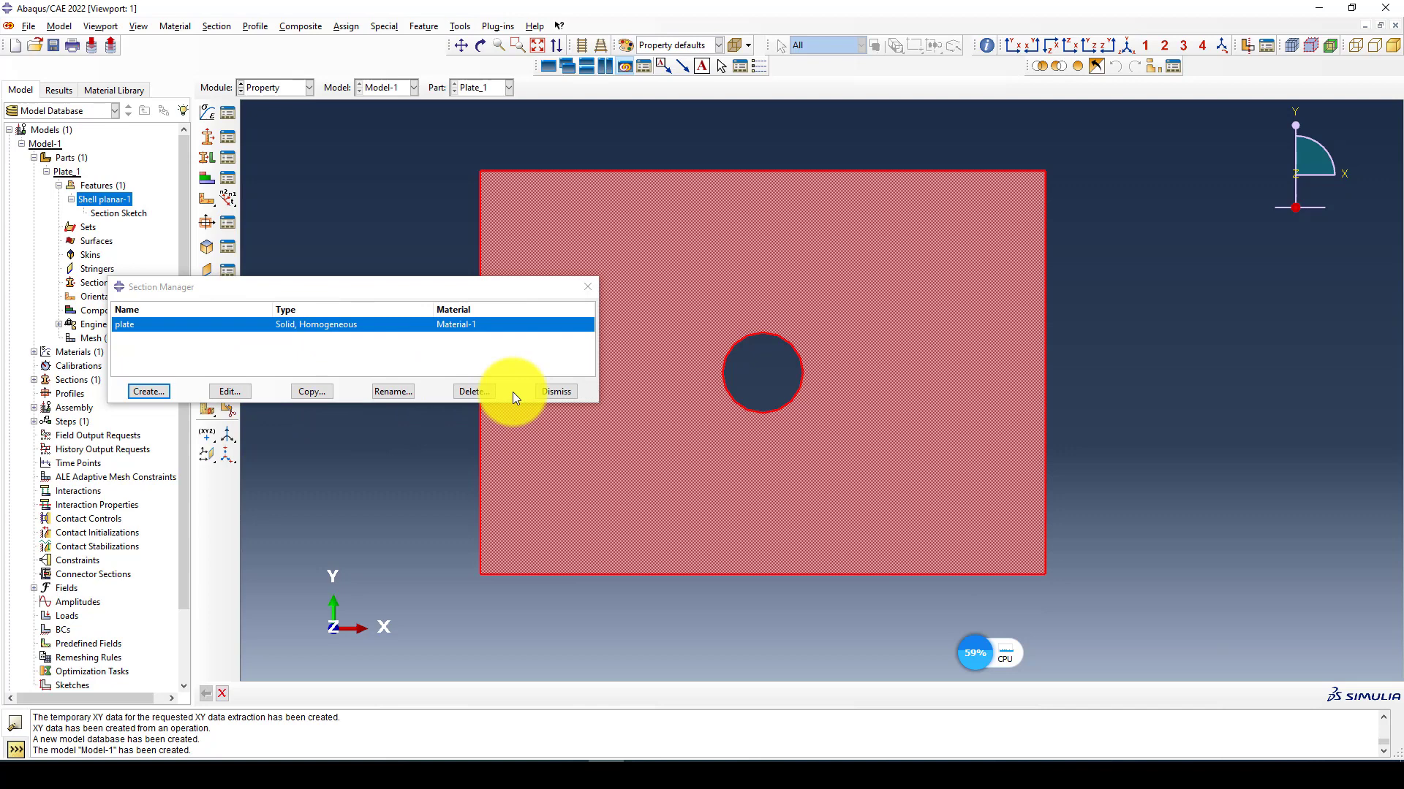
{"action": "left_click", "coordinate": [559, 392]}
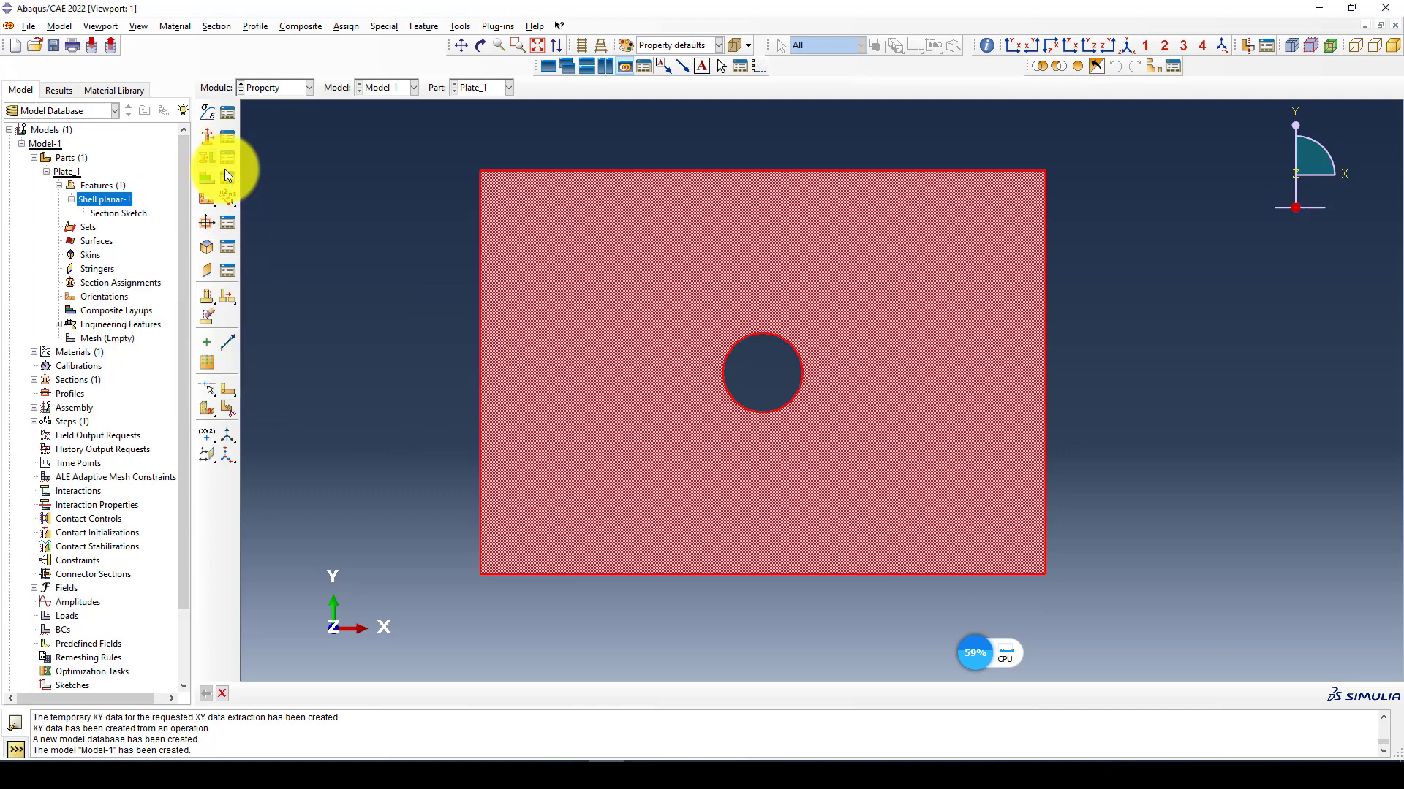
Step: Assign the solid plate section to the whole plate region, taking the thickness from the section
{"action": "left_click", "coordinate": [512, 351]}
{"action": "middle_click", "coordinate": [388, 391]}
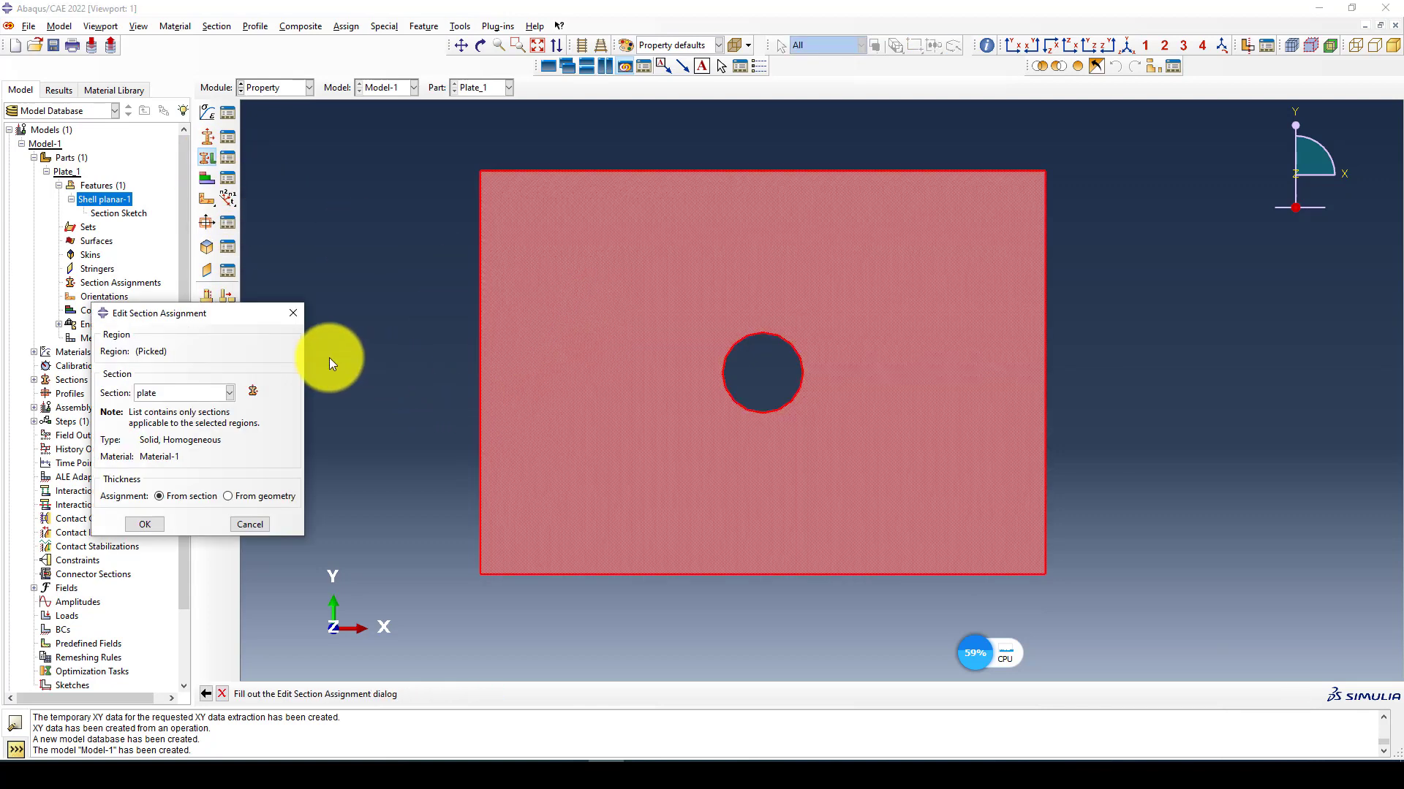
{"action": "left_click", "coordinate": [145, 525]}
{"action": "left_click_drag", "start_coordinate": [860, 248], "coordinate": [924, 155], "text": "ctrl+alt"}
{"action": "scroll", "coordinate": [926, 158], "scroll_direction": "up", "scroll_amount": 5}
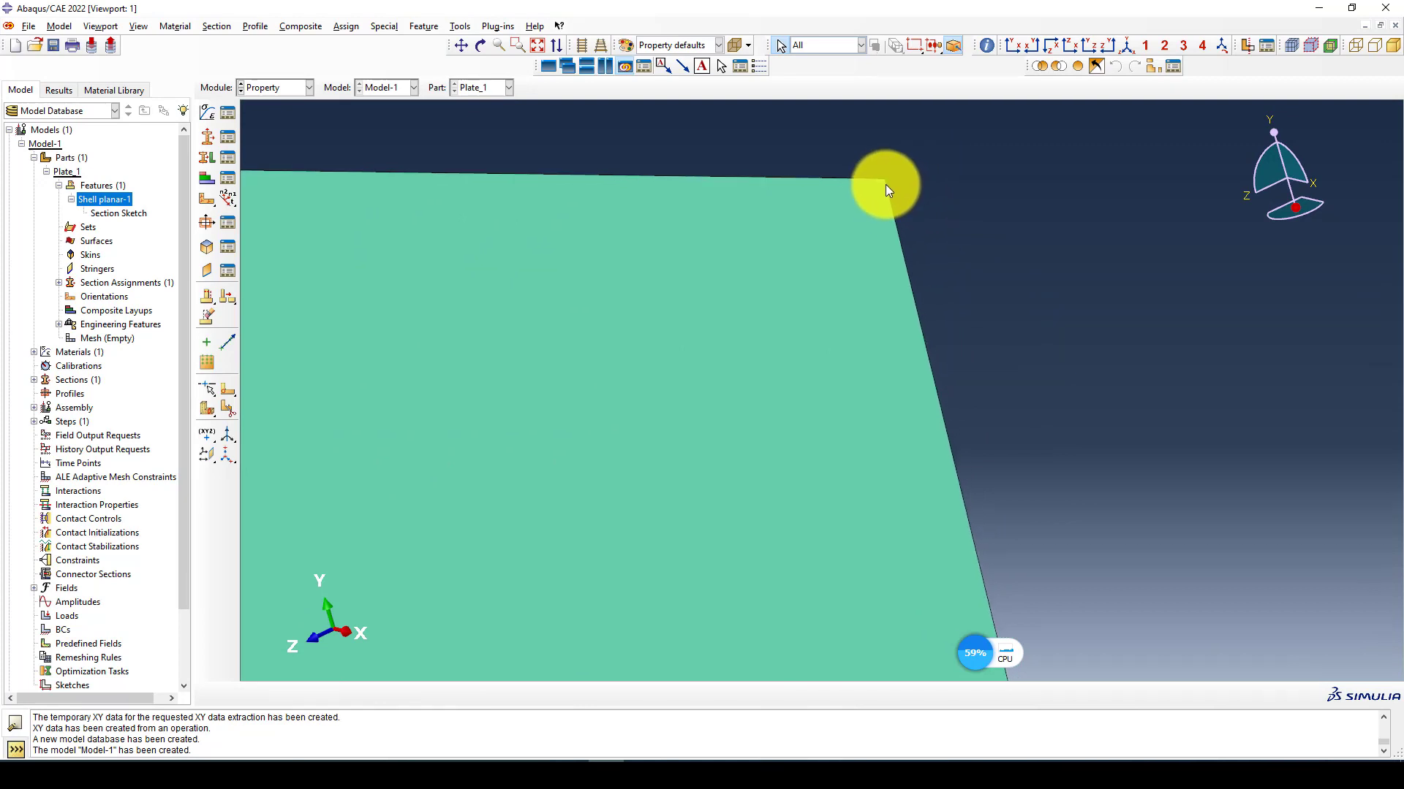
{"action": "scroll", "coordinate": [746, 165], "scroll_direction": "down", "scroll_amount": 1}
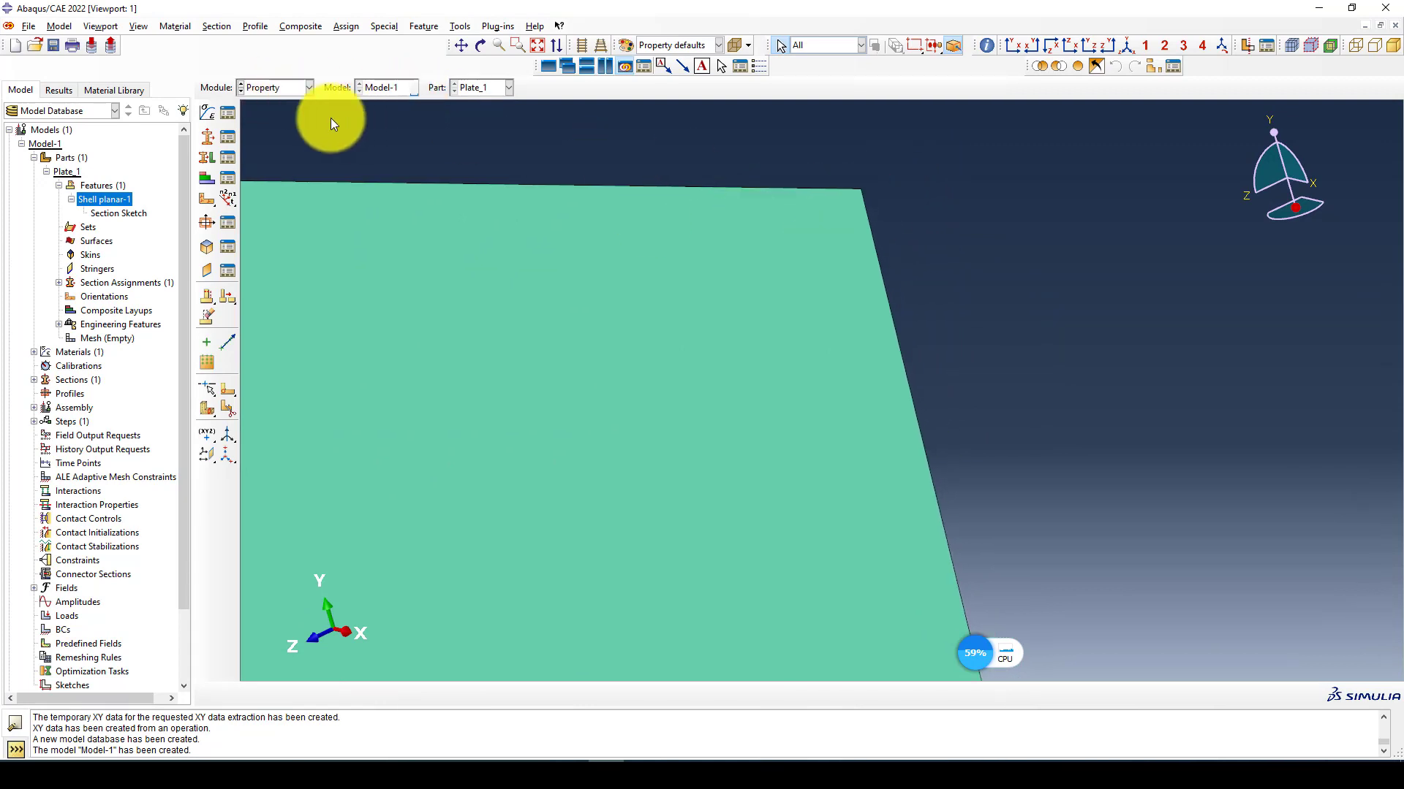
Step: Create an instance of the Plate_1 part in the Assembly module
{"action": "left_click", "coordinate": [275, 87]}
{"action": "left_click", "coordinate": [266, 130]}
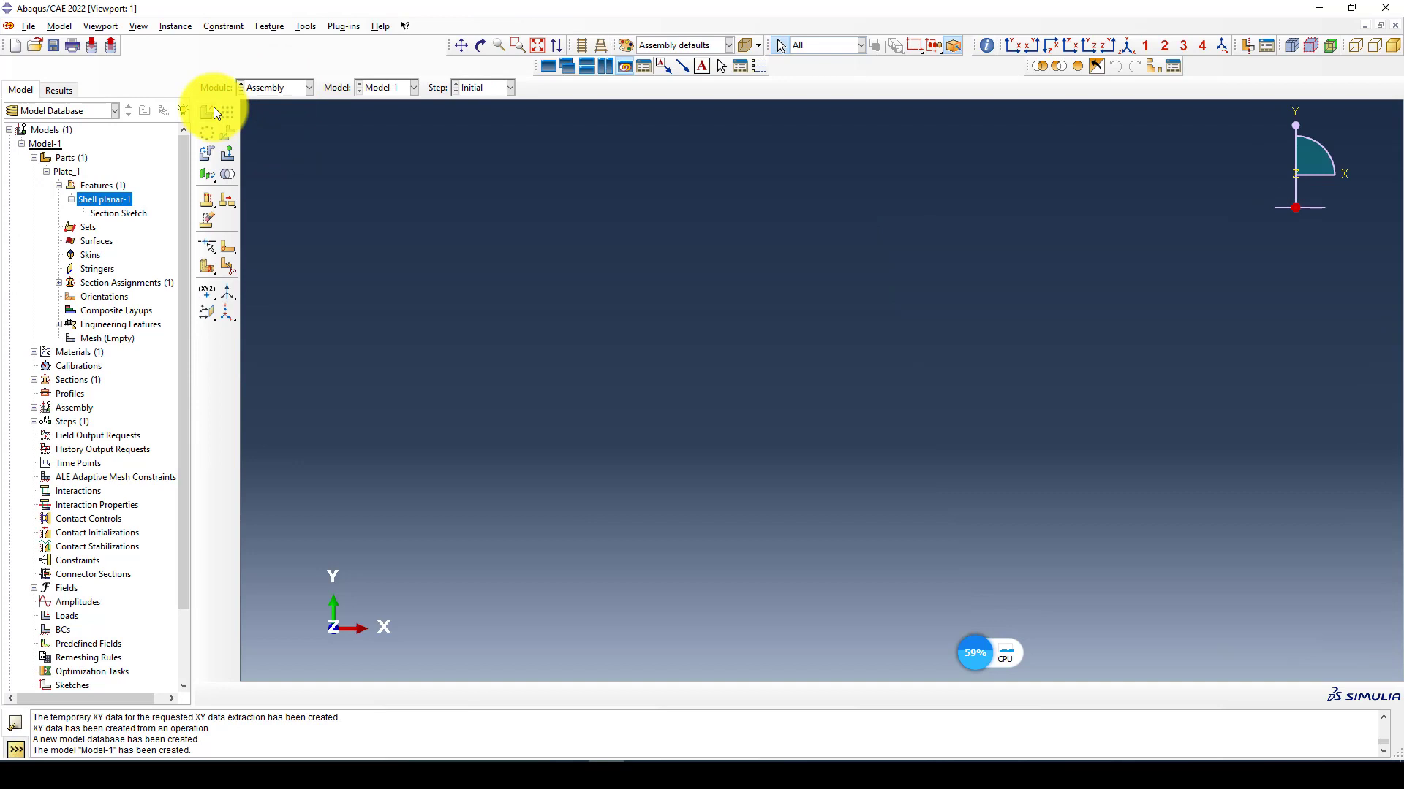
{"action": "left_click", "coordinate": [208, 112]}
{"action": "left_click", "coordinate": [212, 424]}
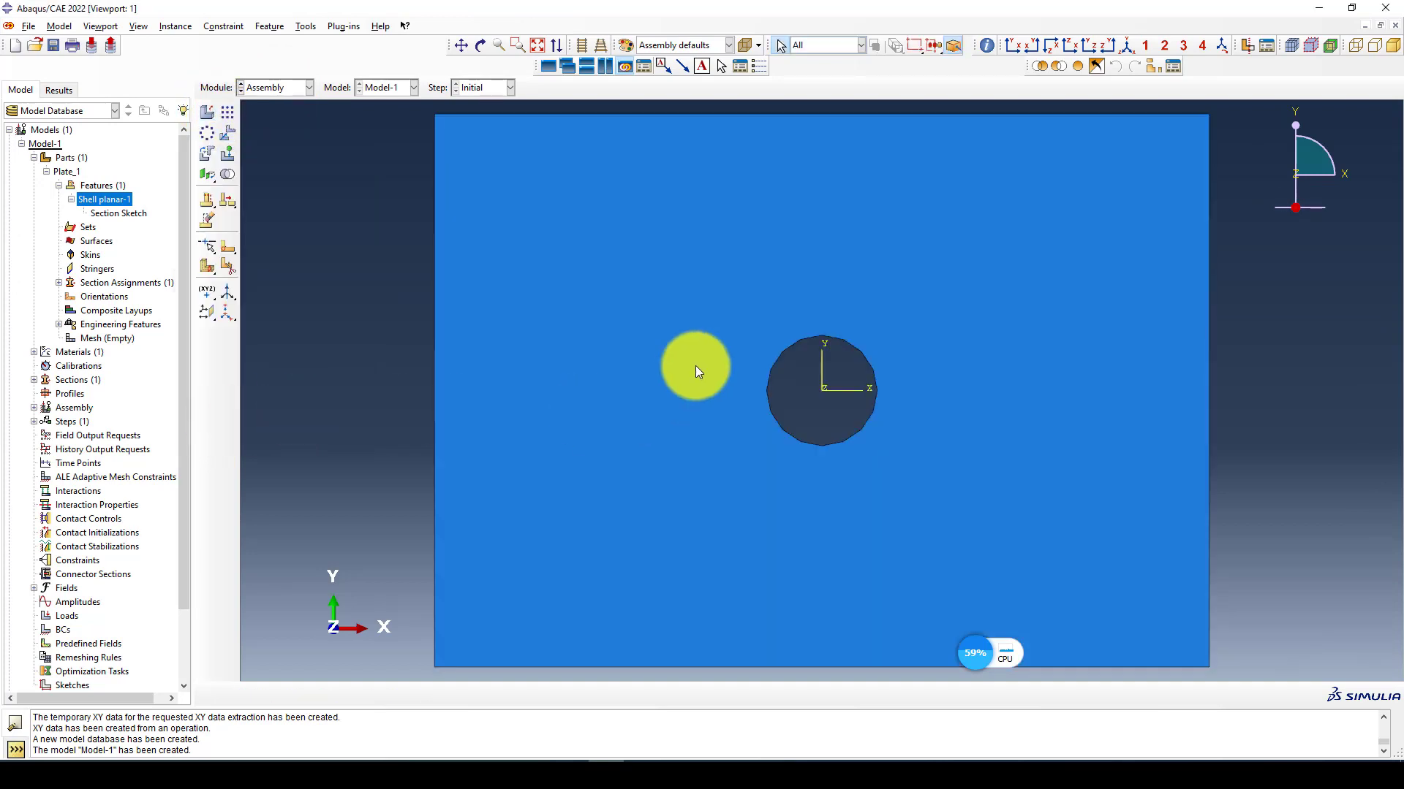
{"action": "left_click", "coordinate": [138, 26]}
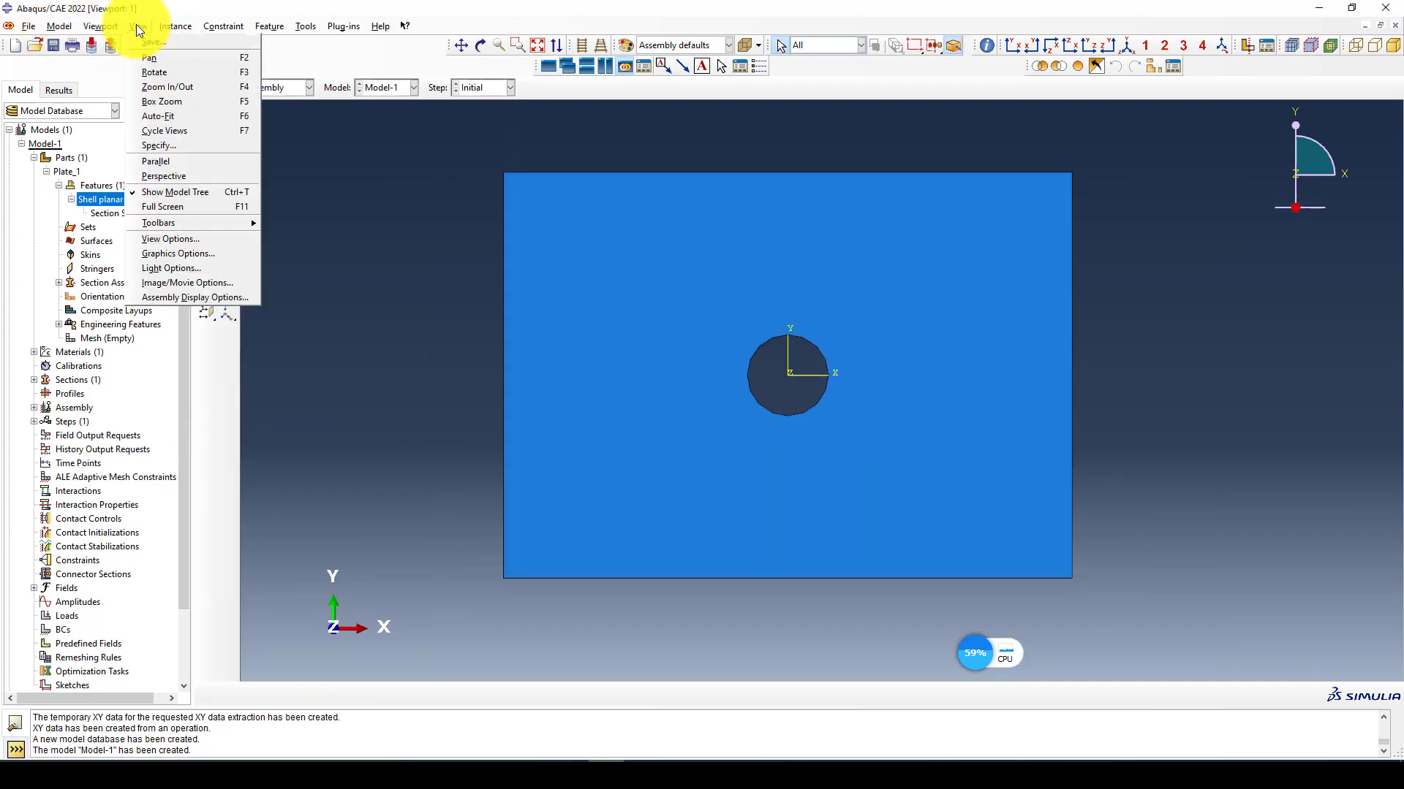
{"action": "left_click", "coordinate": [179, 253]}
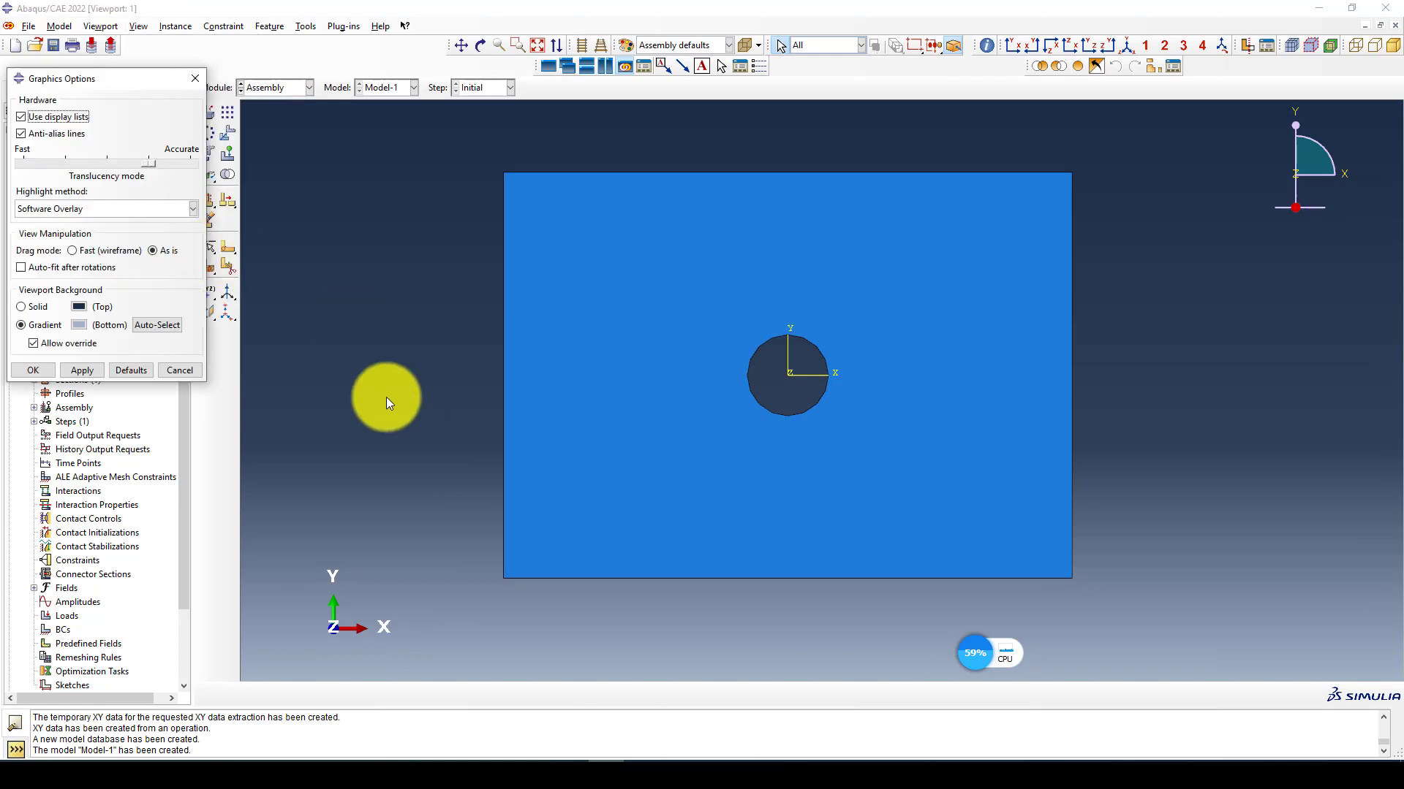
{"action": "left_click_drag", "start_coordinate": [142, 78], "coordinate": [258, 80]}
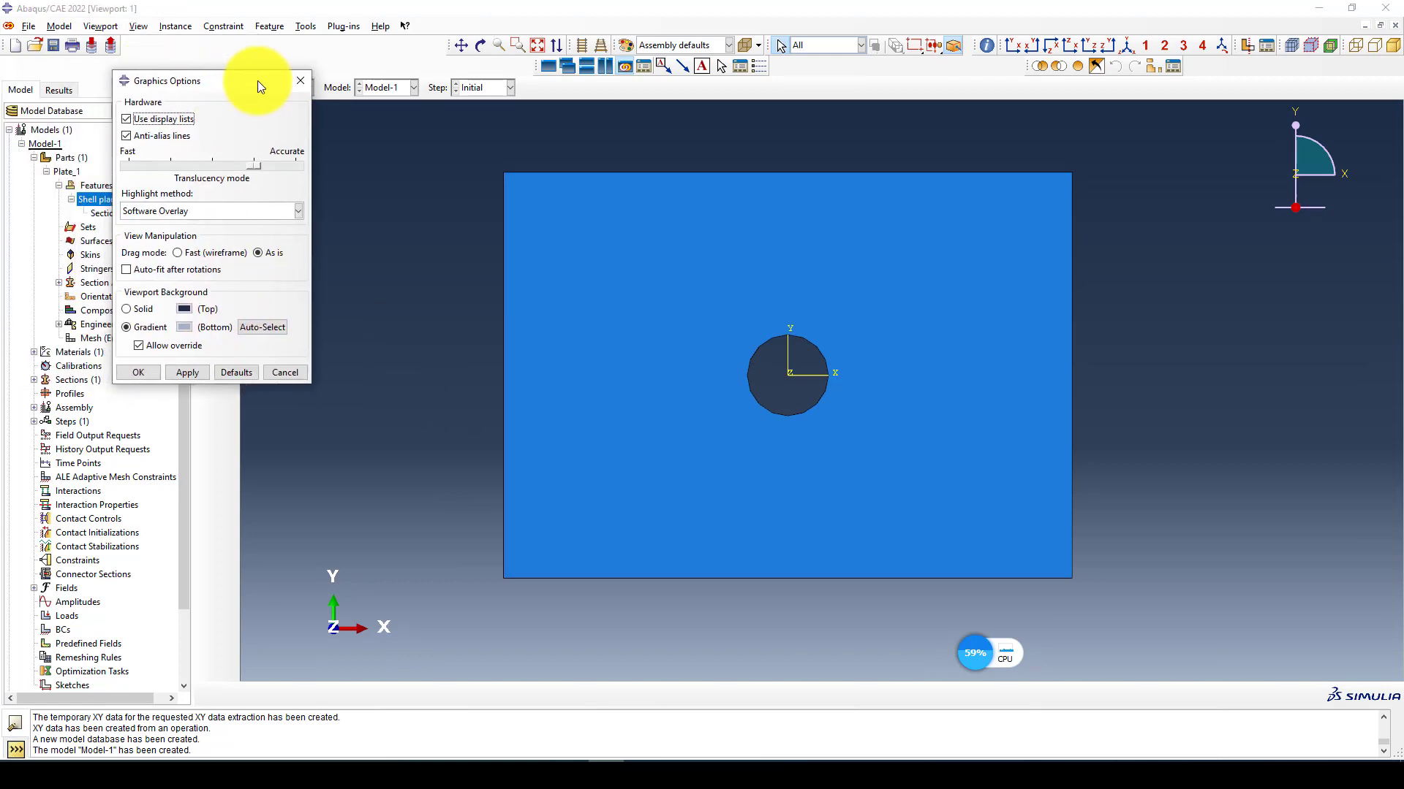
{"action": "left_click", "coordinate": [294, 81]}
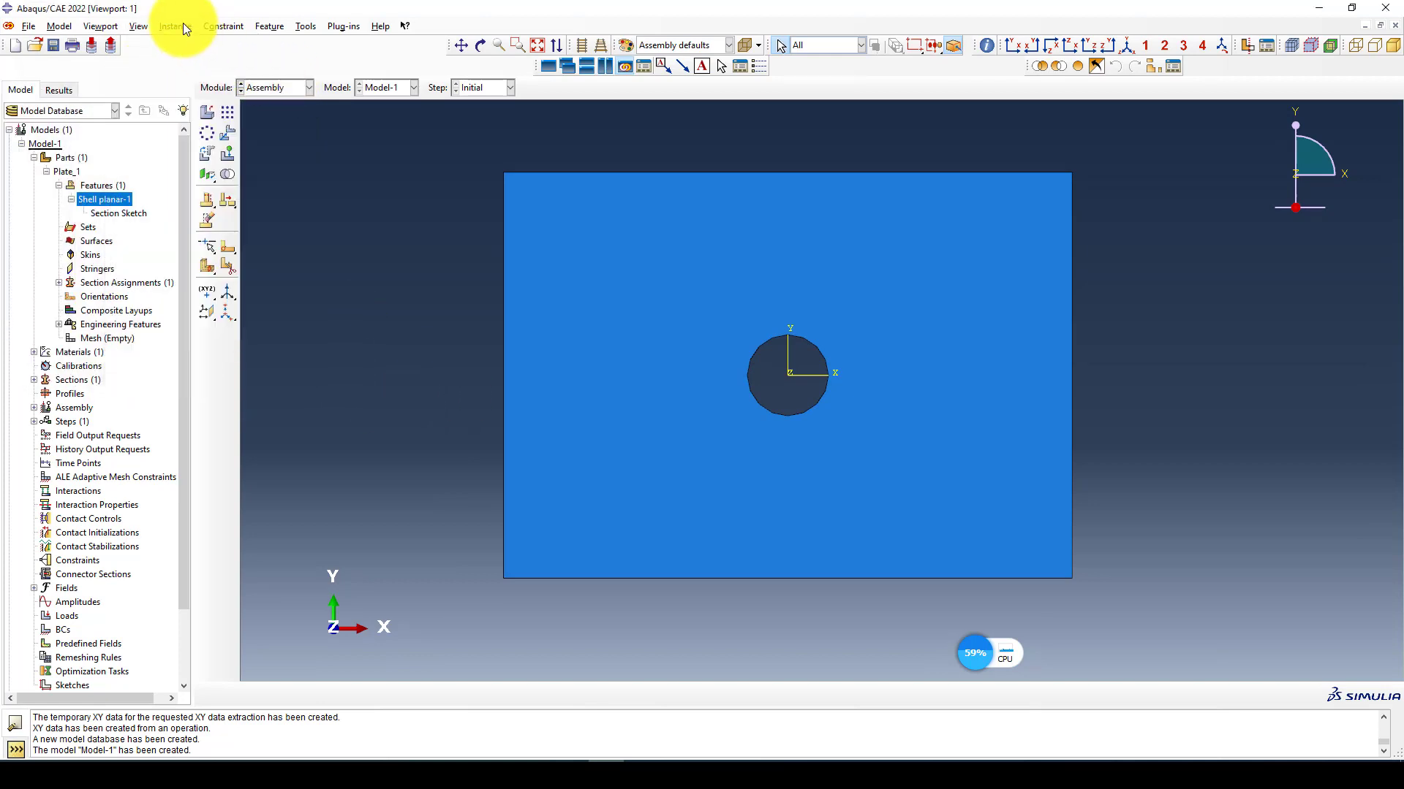
Step: Turn on shell thickness rendering in the assembly display options with a scale factor of 1
{"action": "left_click", "coordinate": [114, 24]}
{"action": "mouse_move", "coordinate": [141, 29]}
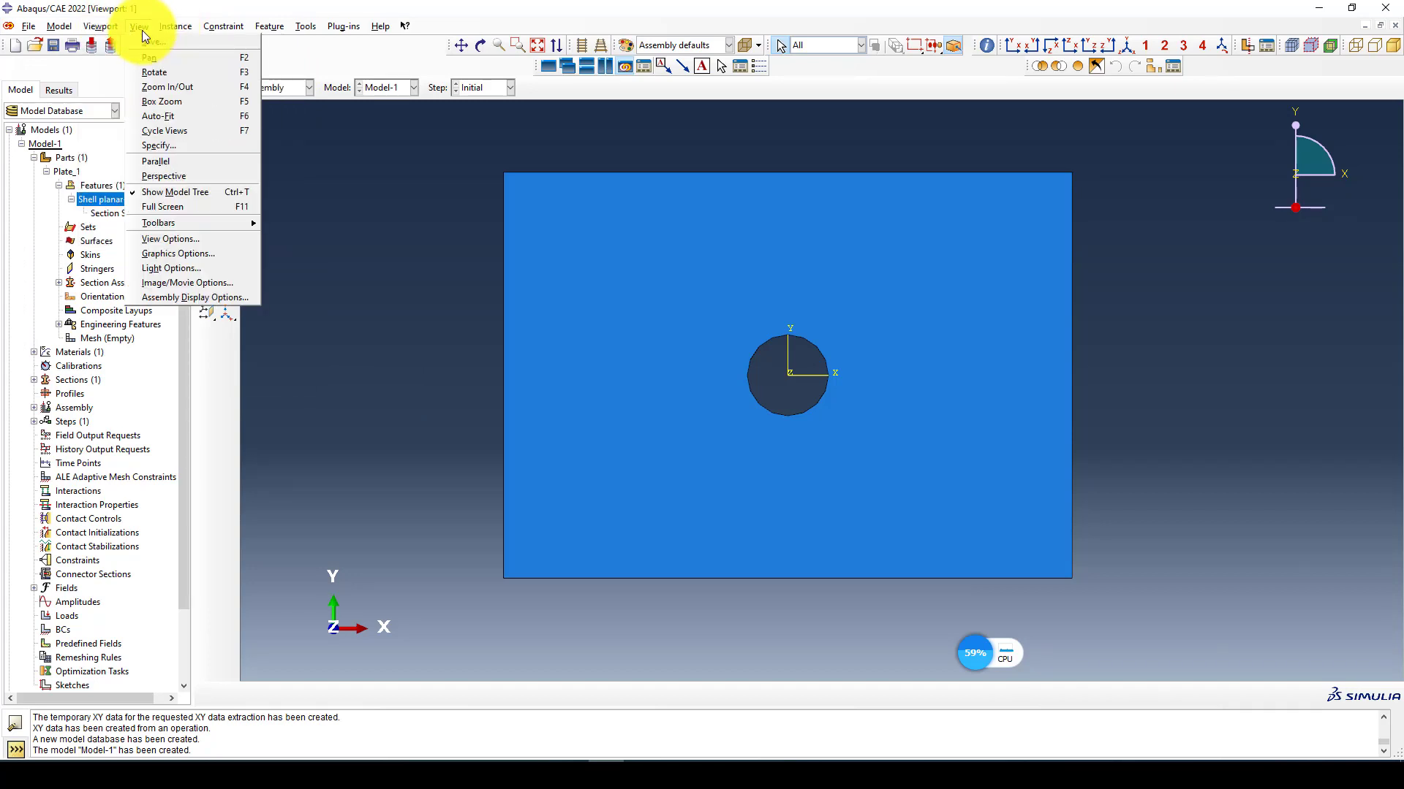
{"action": "left_click", "coordinate": [184, 297]}
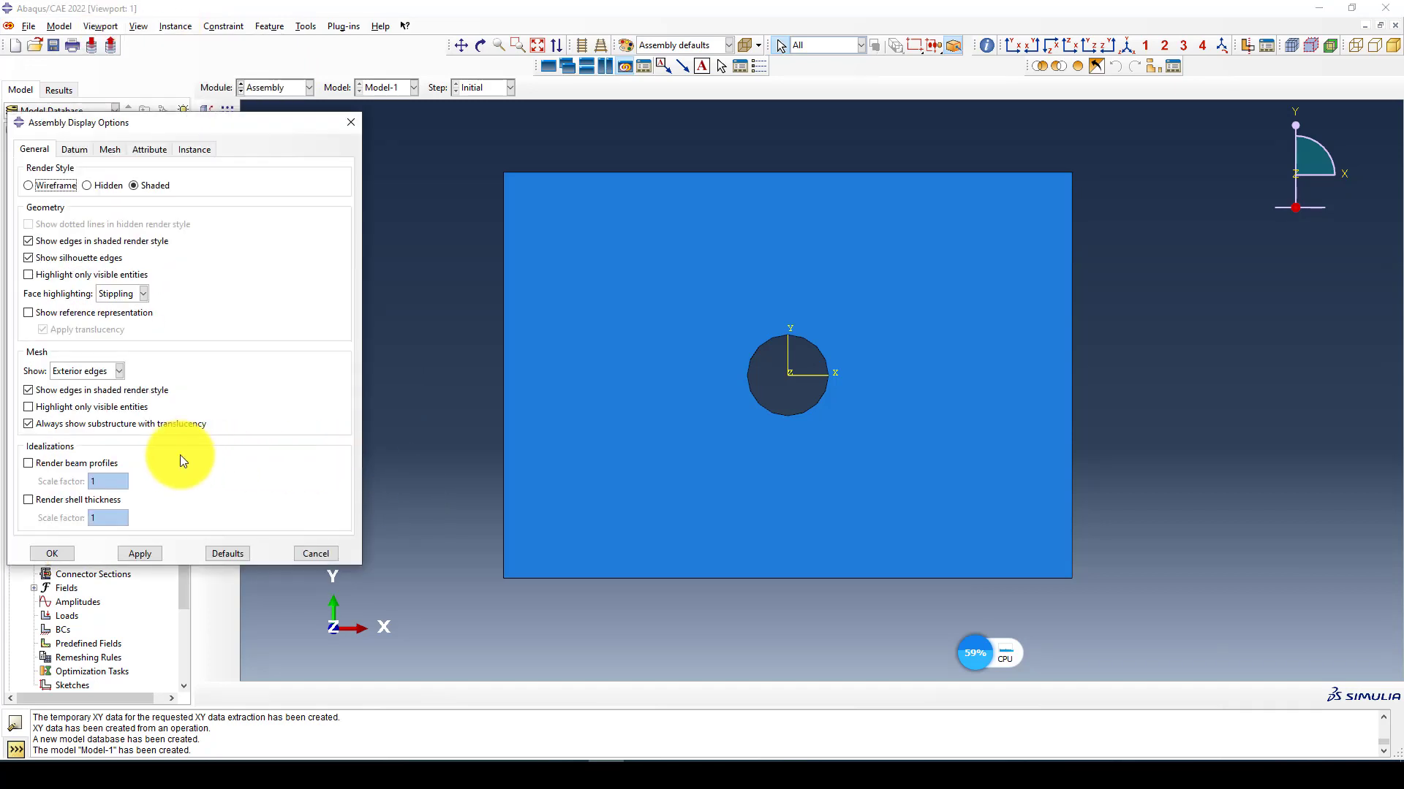
{"action": "left_click", "coordinate": [50, 503]}
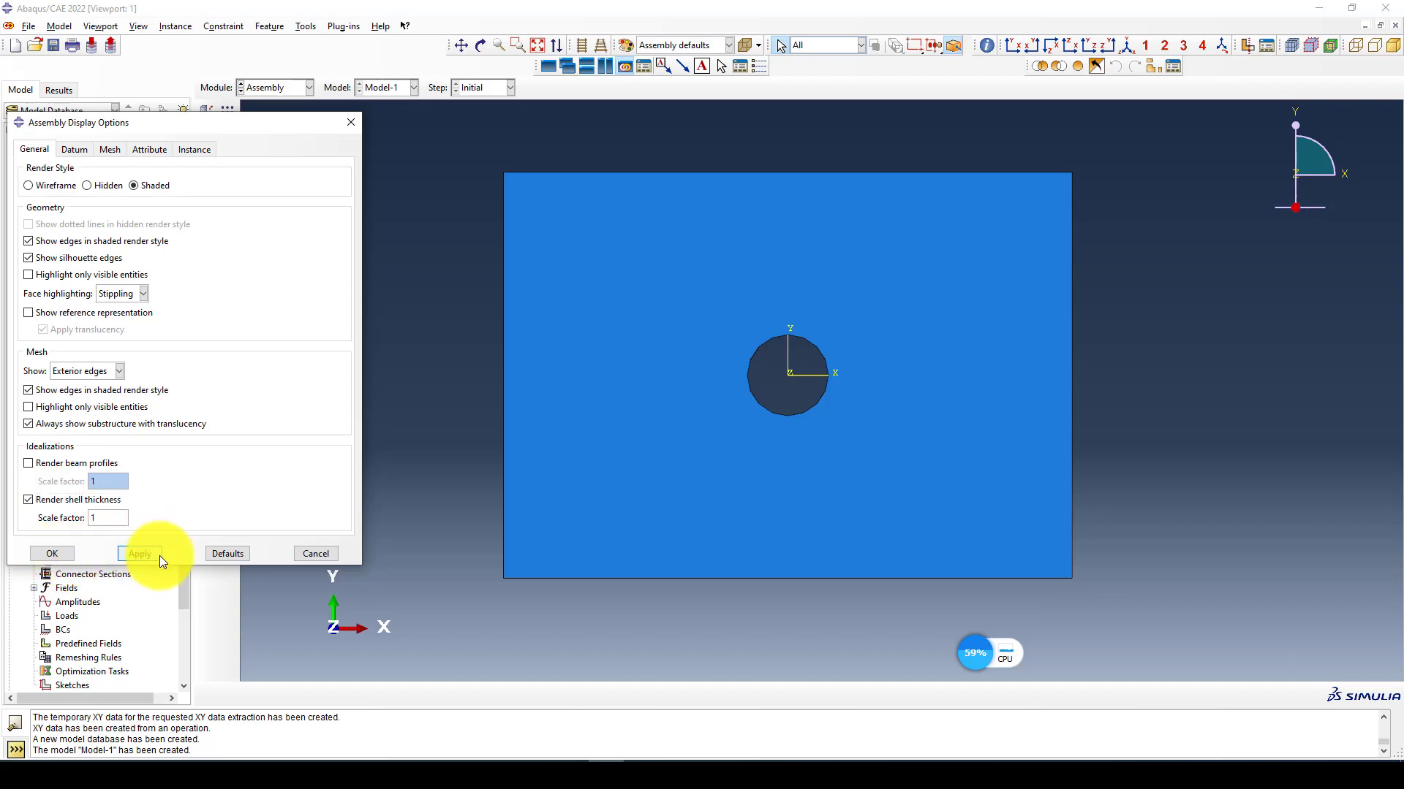
{"action": "left_click", "coordinate": [56, 553]}
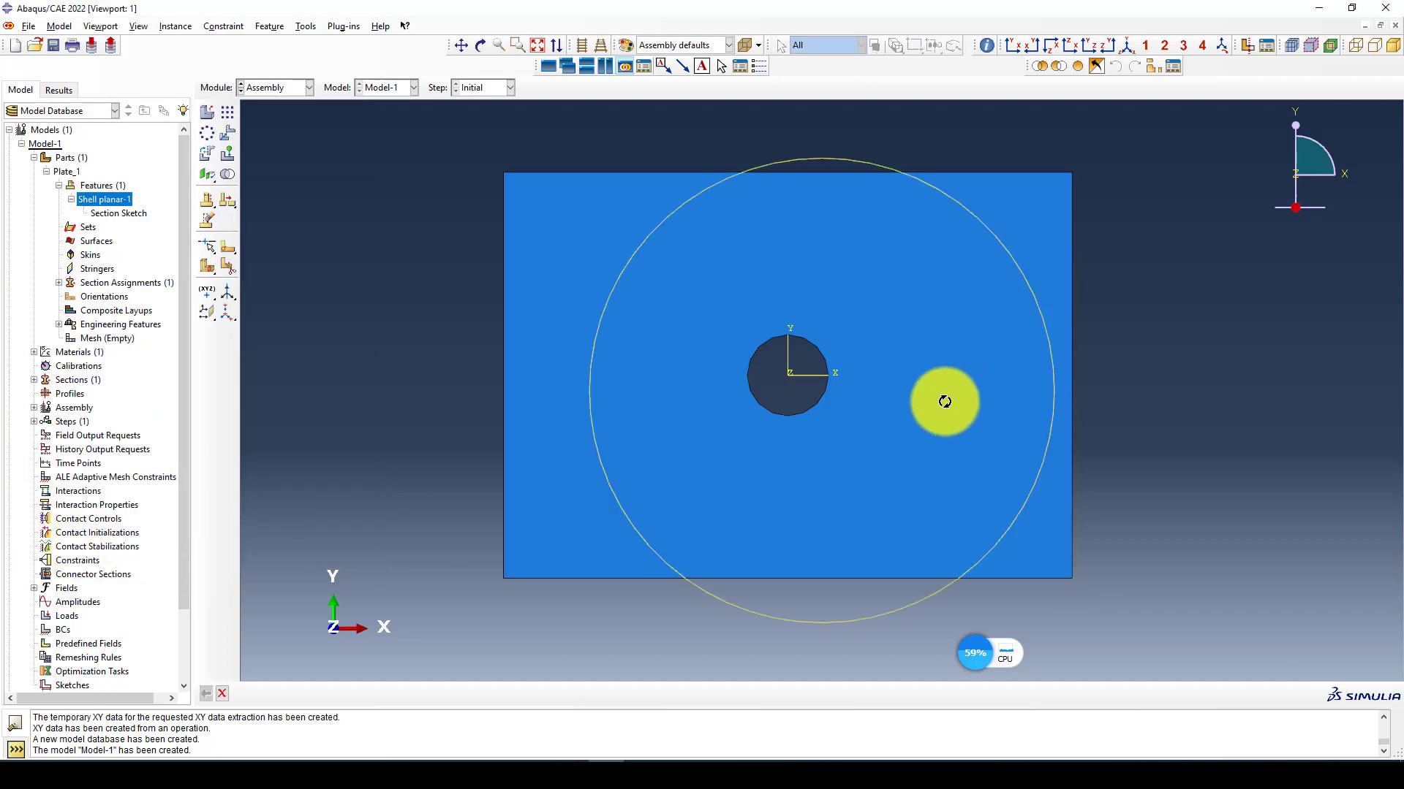
Step: Examine the plate instance's edges and corner from several angles for a rendered thickness
{"action": "left_click_drag", "start_coordinate": [940, 398], "coordinate": [866, 366], "text": "ctrl+alt"}
{"action": "scroll", "coordinate": [878, 156], "scroll_direction": "up", "scroll_amount": 6}
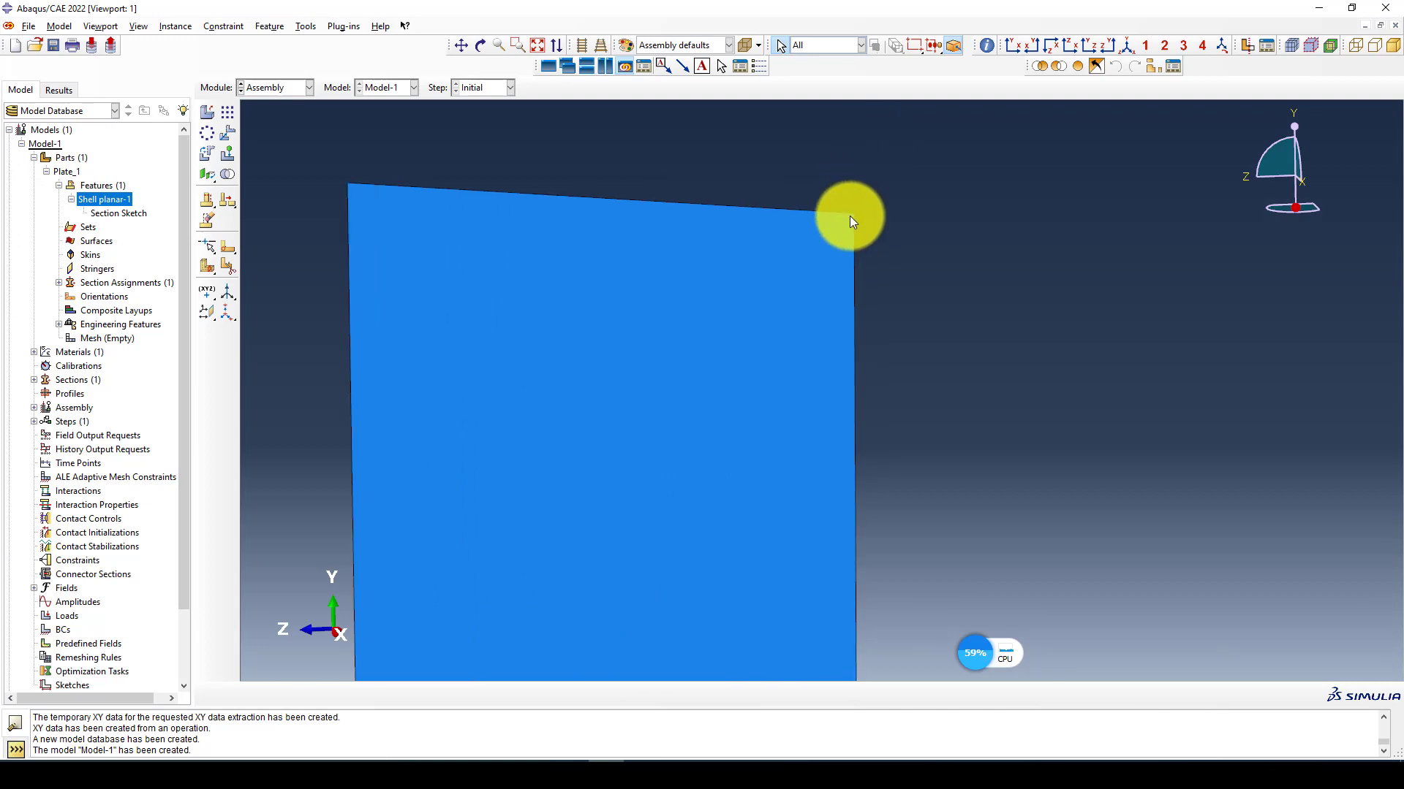
{"action": "left_click_drag", "start_coordinate": [848, 230], "coordinate": [805, 238], "text": "ctrl+alt"}
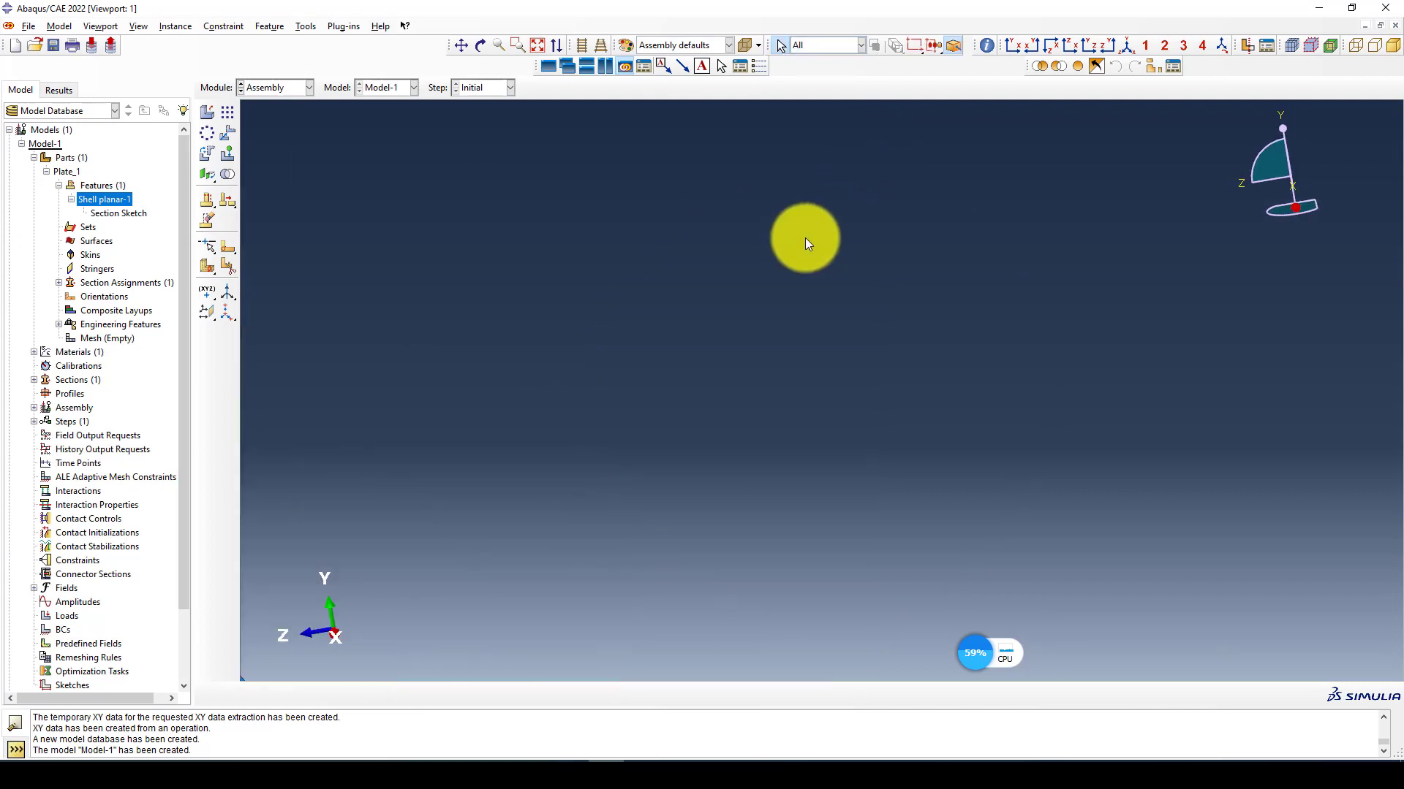
{"action": "scroll", "coordinate": [805, 238], "scroll_direction": "down", "scroll_amount": 5}
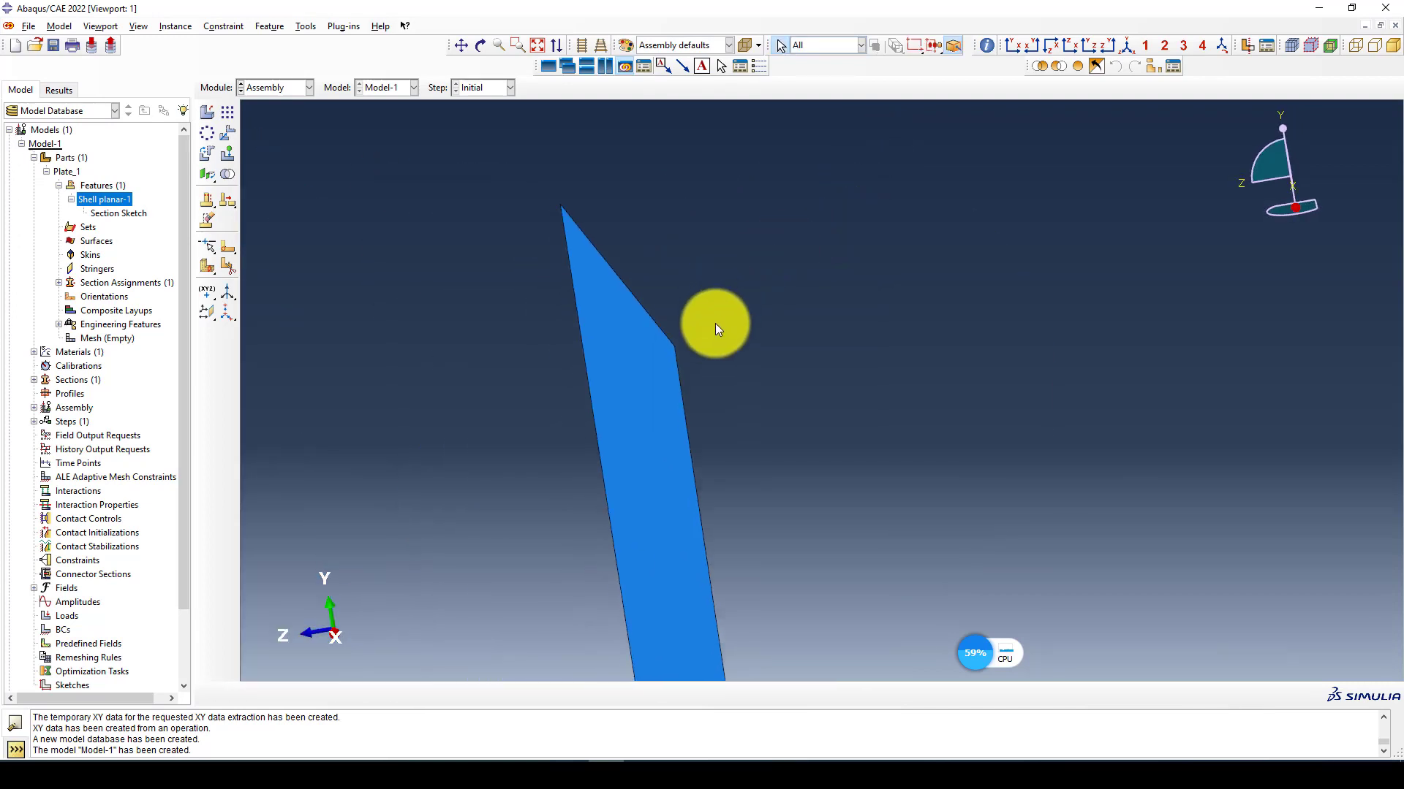
{"action": "left_click_drag", "start_coordinate": [688, 388], "coordinate": [659, 380], "text": "ctrl+alt"}
{"action": "scroll", "coordinate": [607, 219], "scroll_direction": "up", "scroll_amount": 3}
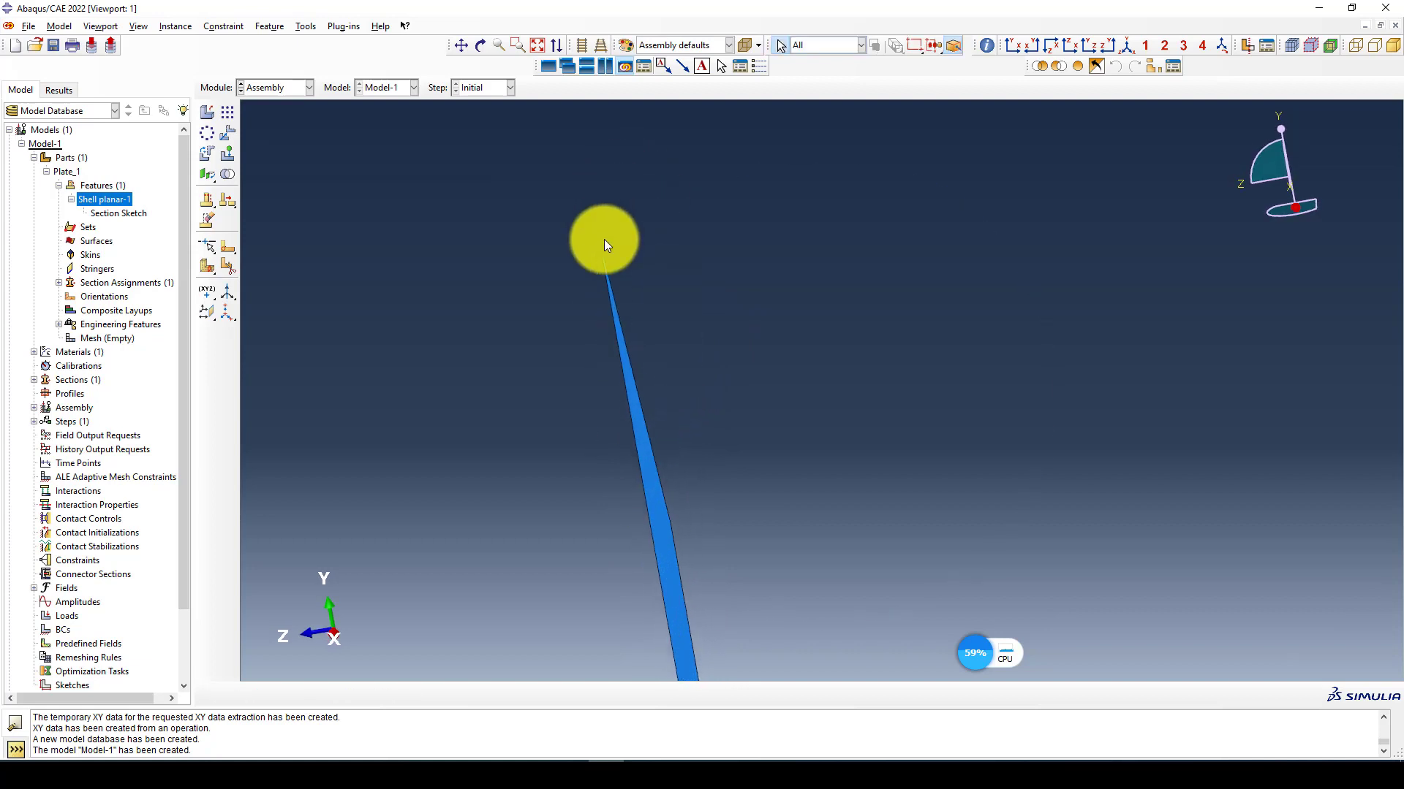
{"action": "middle_click_drag", "start_coordinate": [623, 238], "coordinate": [598, 231], "text": "ctrl+alt"}
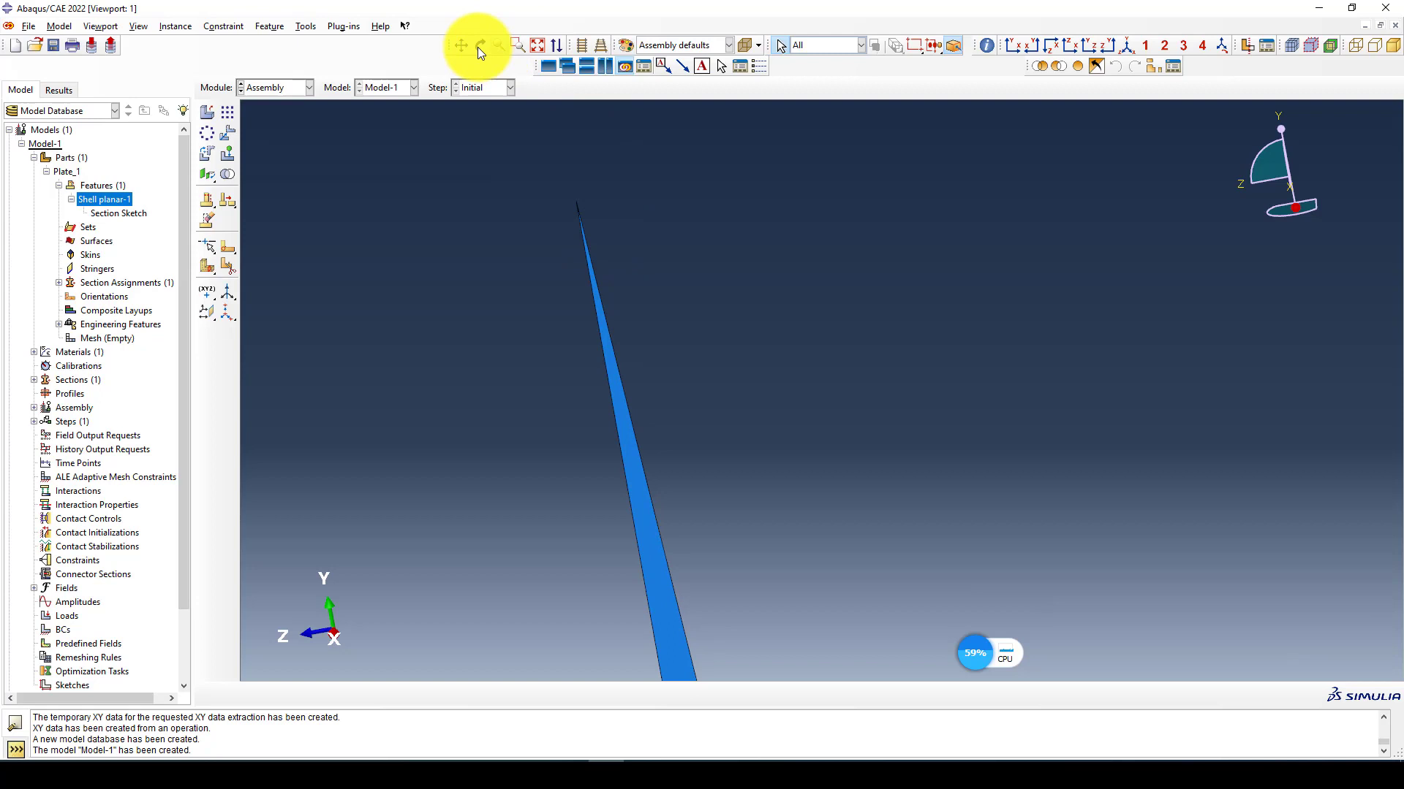
{"action": "left_click", "coordinate": [532, 47]}
{"action": "left_click_drag", "start_coordinate": [766, 292], "coordinate": [585, 471], "text": "ctrl+alt"}
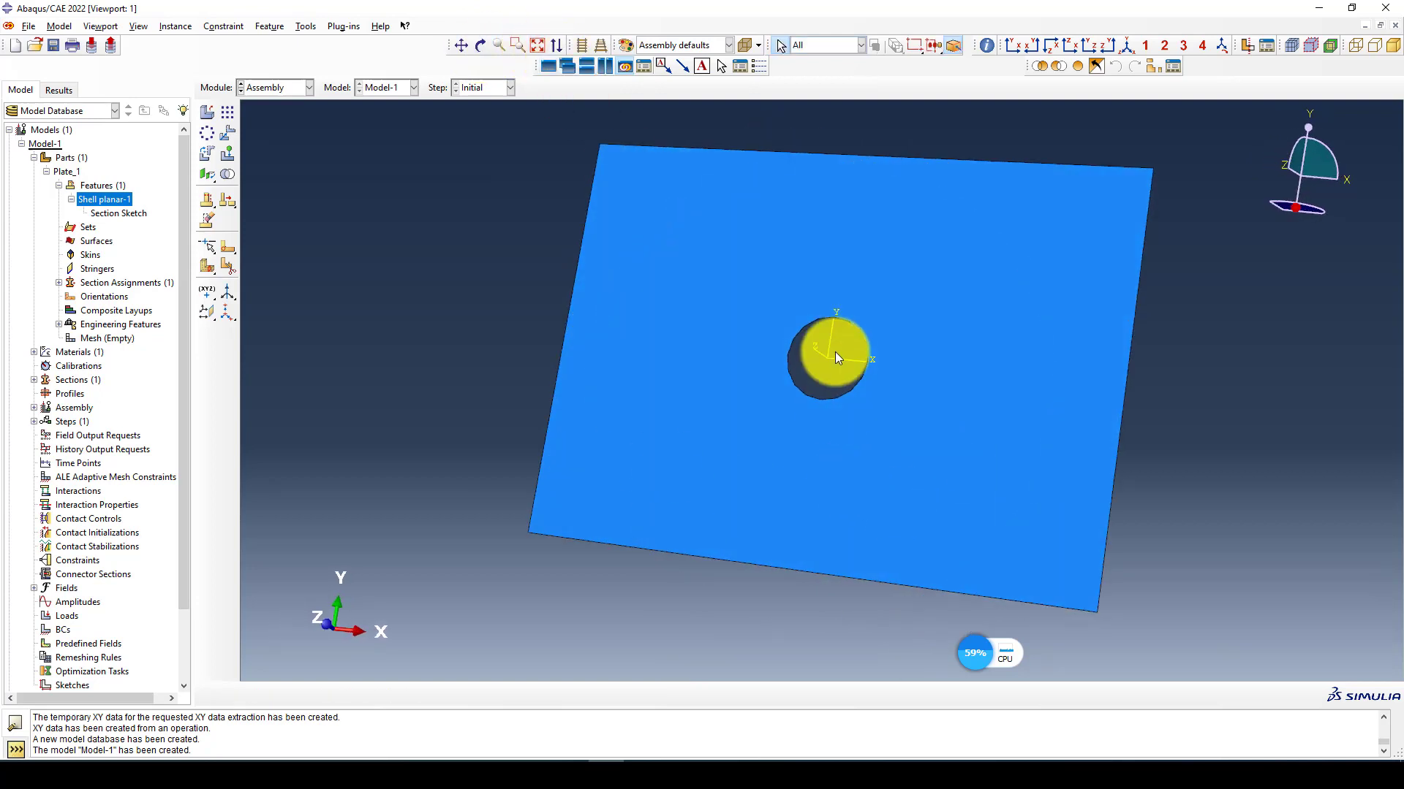
{"action": "left_click_drag", "start_coordinate": [835, 352], "coordinate": [731, 314], "text": "ctrl+alt"}
{"action": "left_click", "coordinate": [283, 88]}
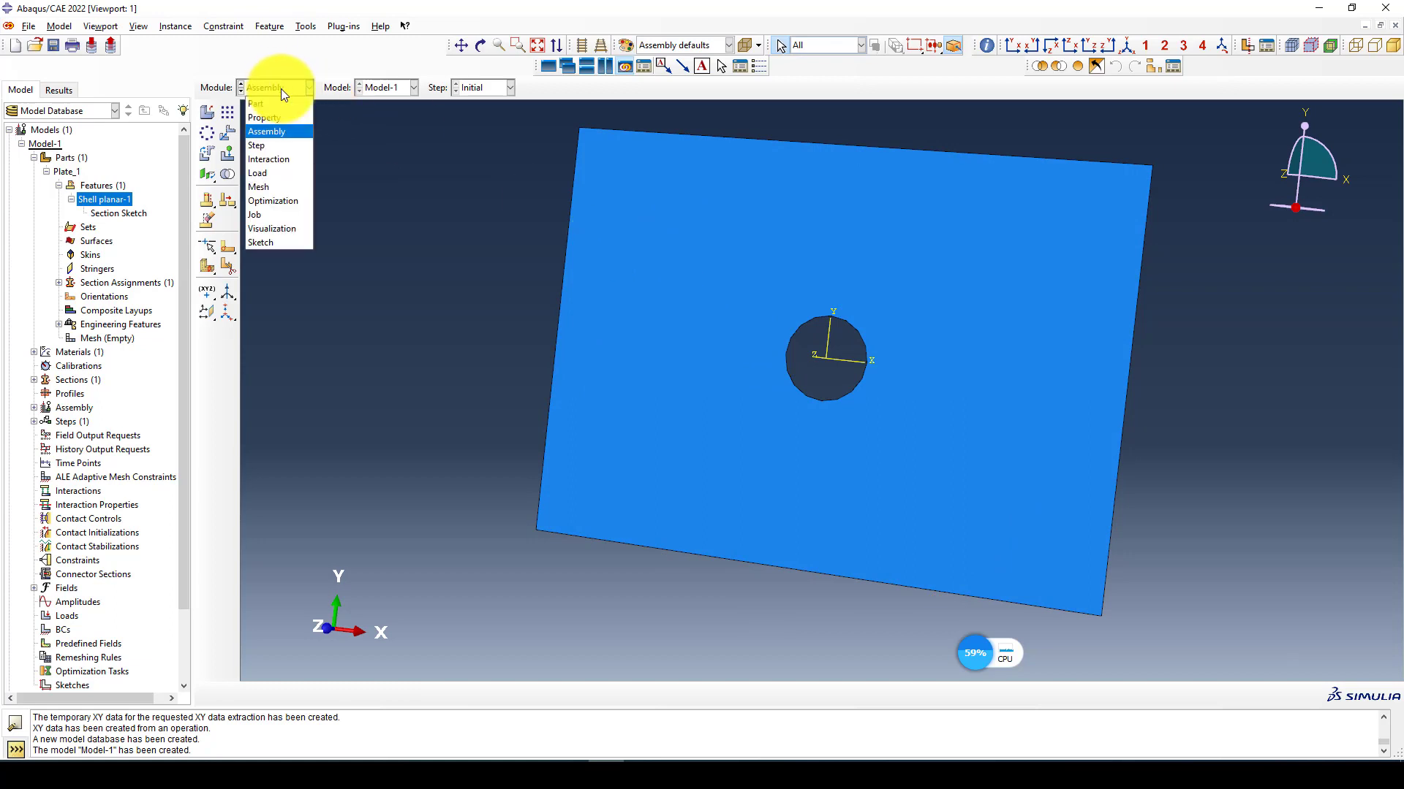
{"action": "left_click", "coordinate": [291, 119]}
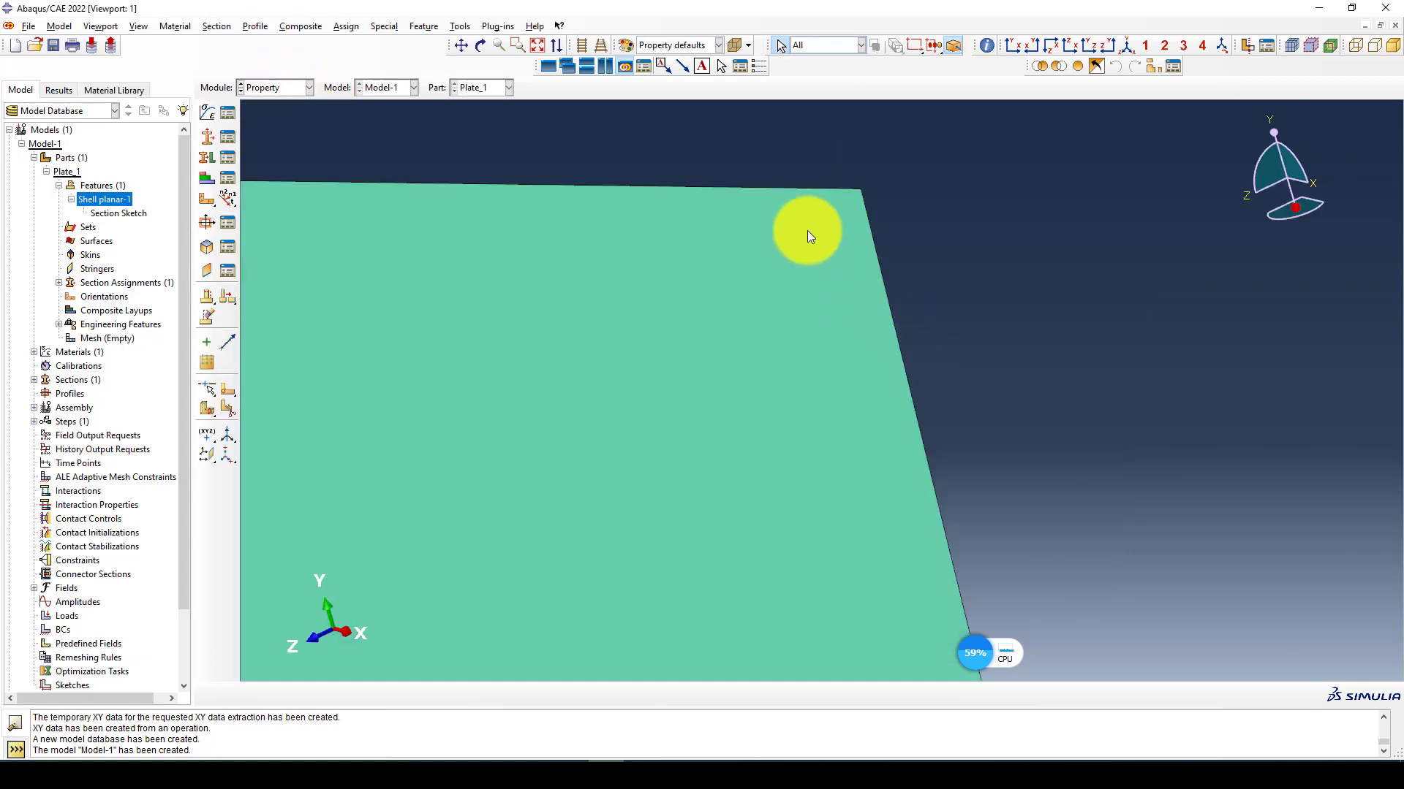
{"action": "left_click_drag", "start_coordinate": [809, 232], "coordinate": [314, 87], "text": "ctrl+alt"}
{"action": "left_click", "coordinate": [312, 88]}
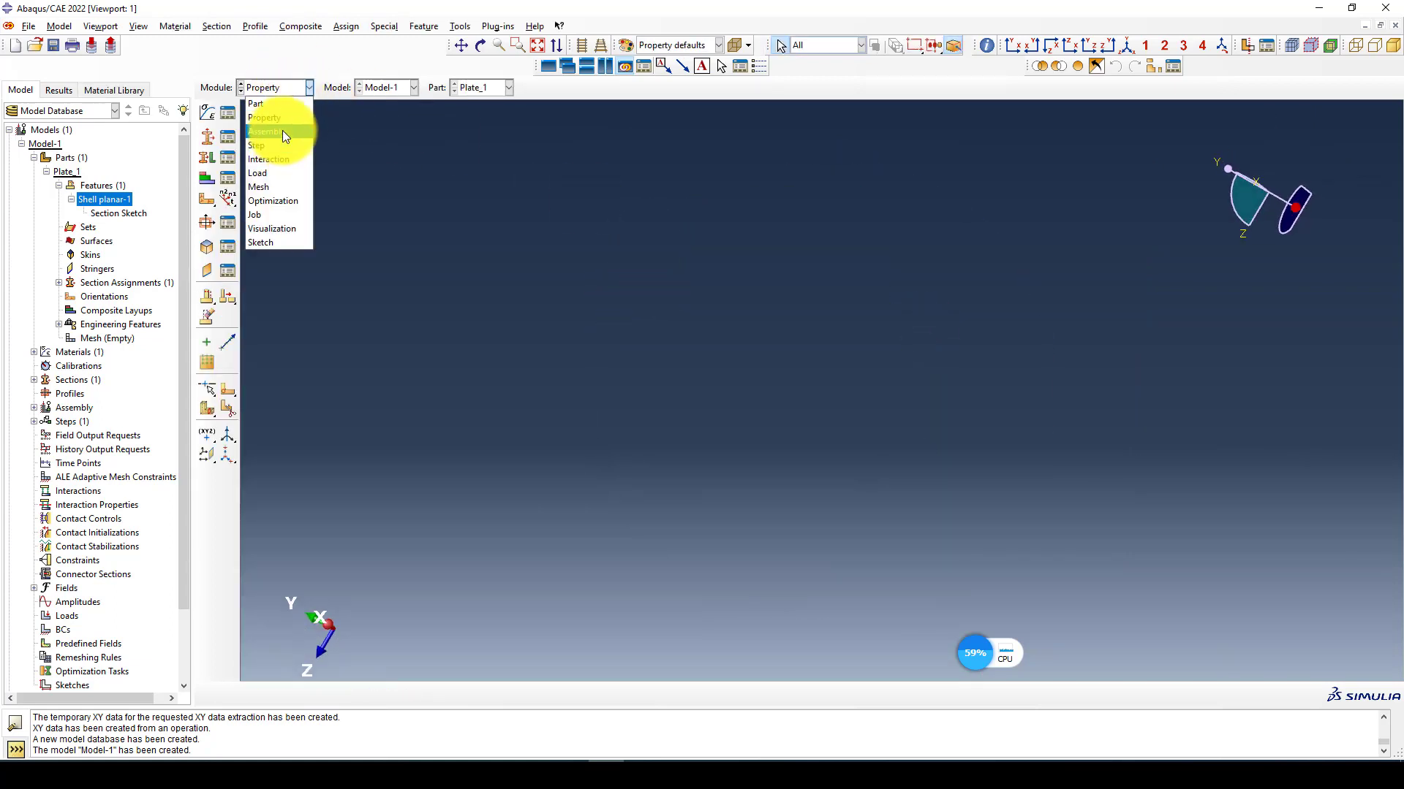
{"action": "left_click", "coordinate": [283, 132]}
Step: Create a Static, General step after the Initial step in the Step module, with Nlgeom on
{"action": "left_click", "coordinate": [270, 89]}
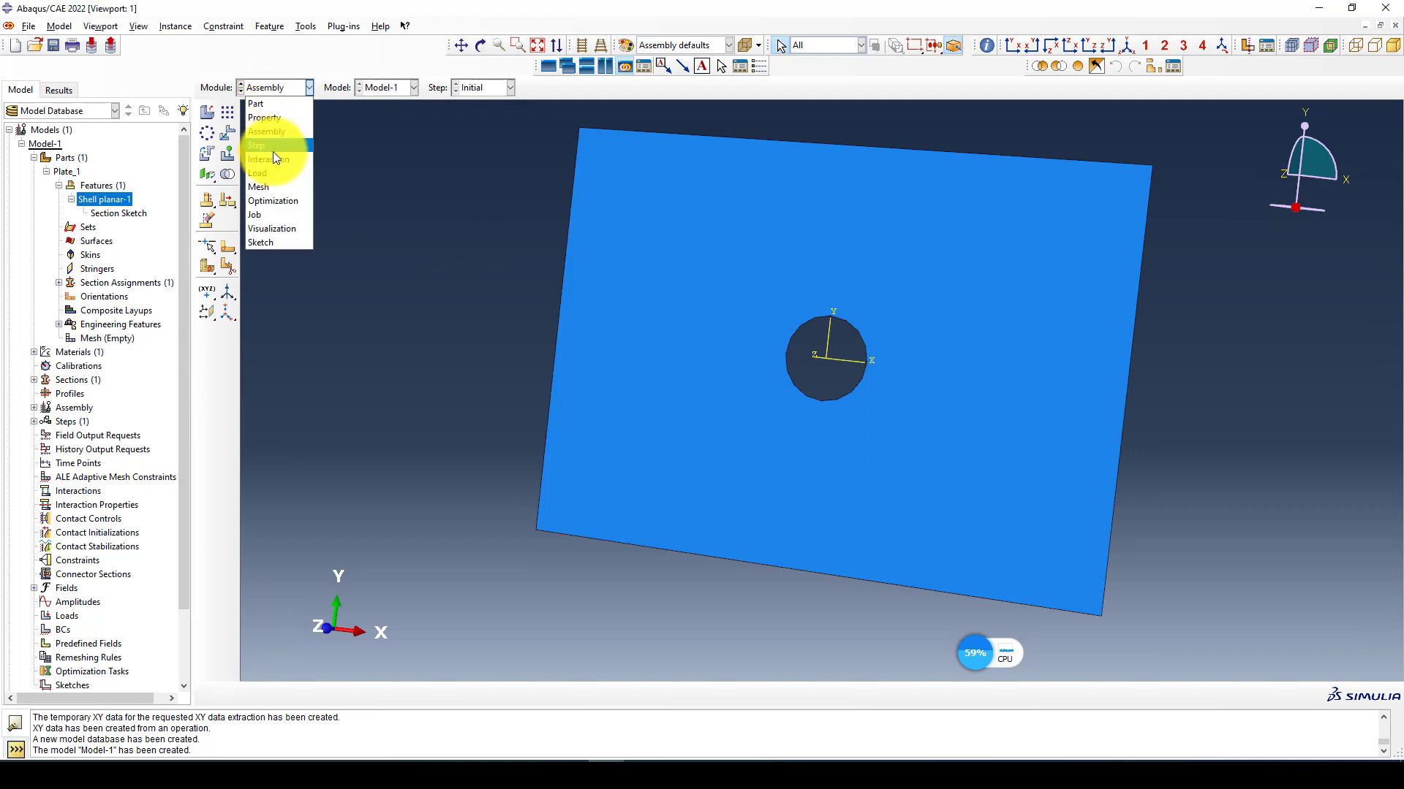
{"action": "left_click", "coordinate": [274, 146]}
{"action": "left_click", "coordinate": [208, 115]}
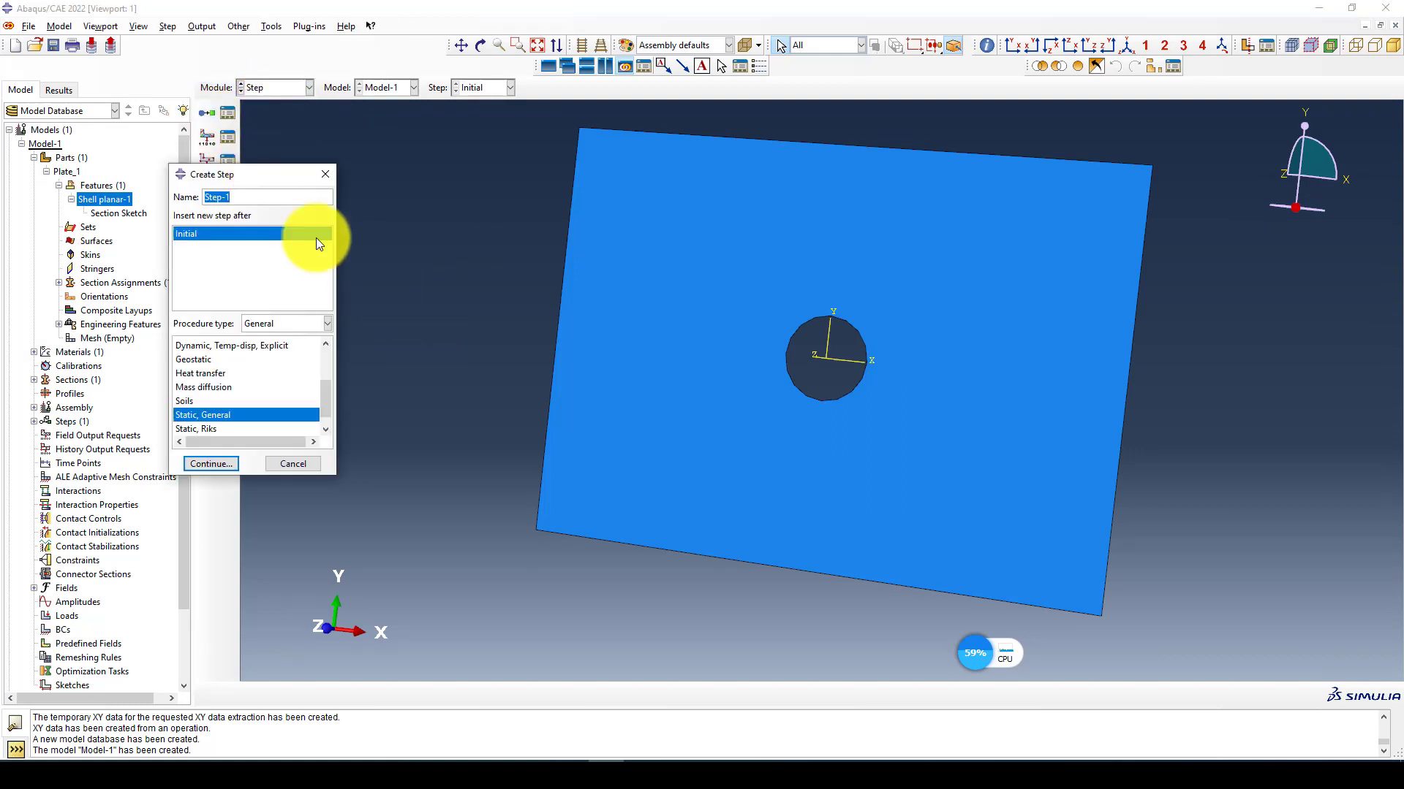
{"action": "left_click_drag", "start_coordinate": [271, 176], "coordinate": [380, 191]}
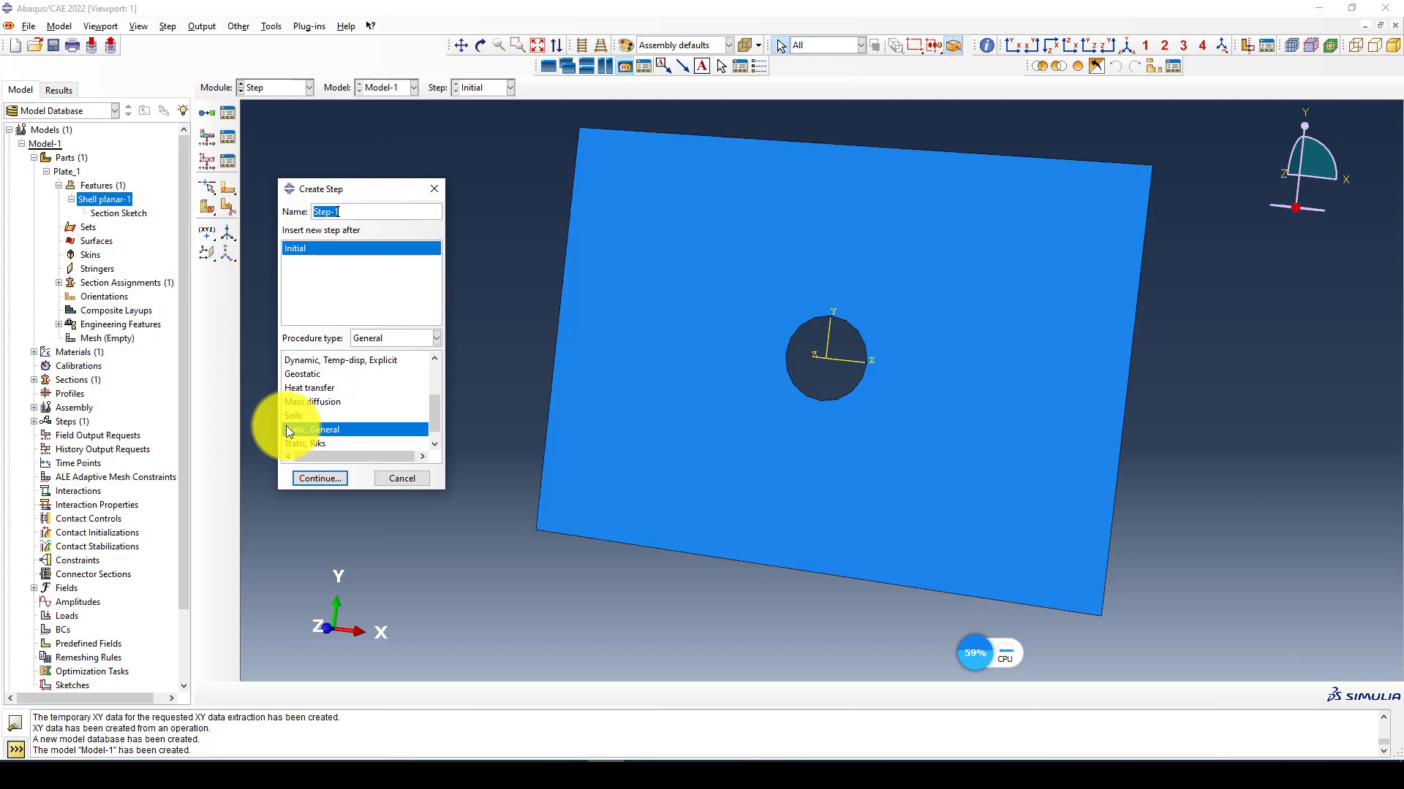
{"action": "left_click", "coordinate": [319, 481]}
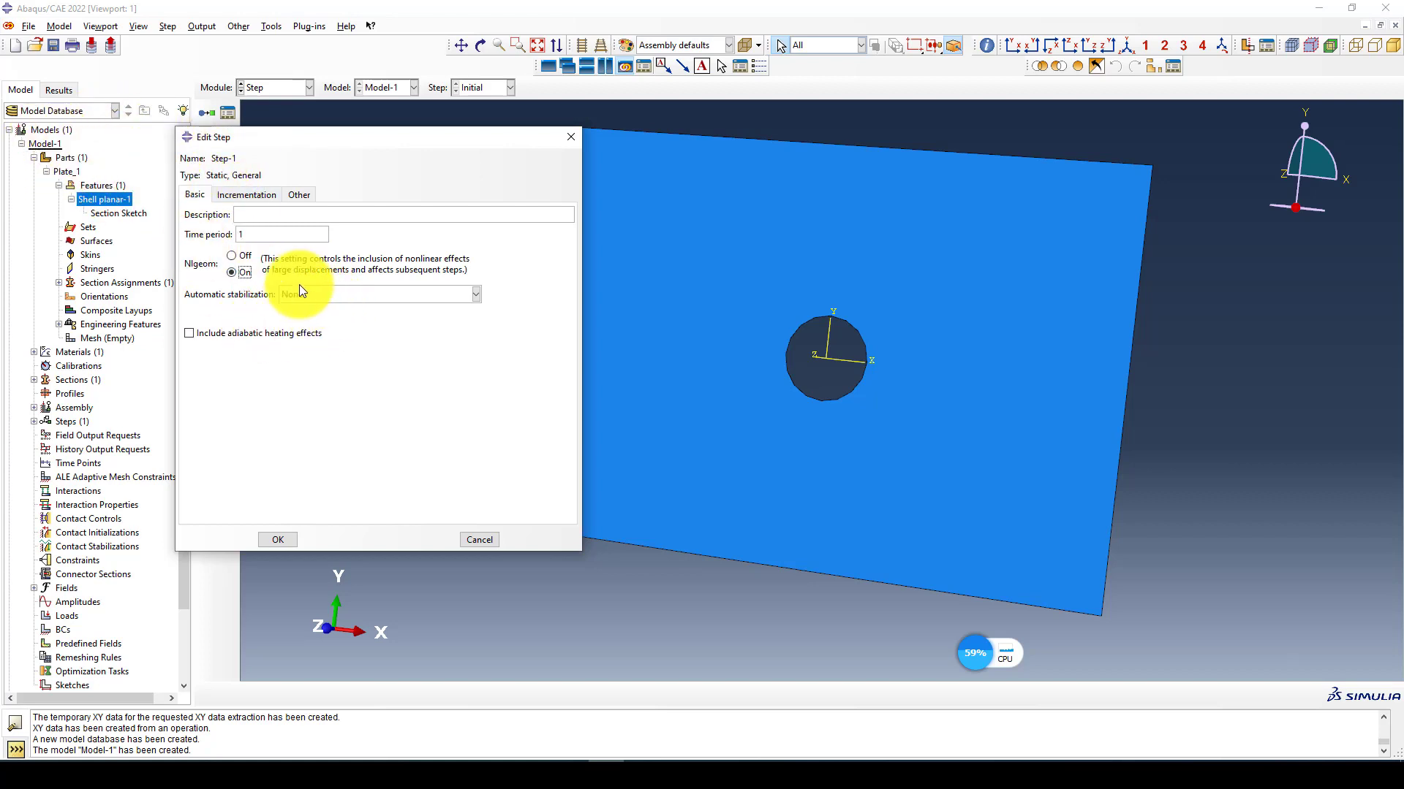
Step: Set the static step's initial increment to 0.01, maximum increment to 0.05 and maximum number of increments to 500
{"action": "left_click", "coordinate": [247, 193]}
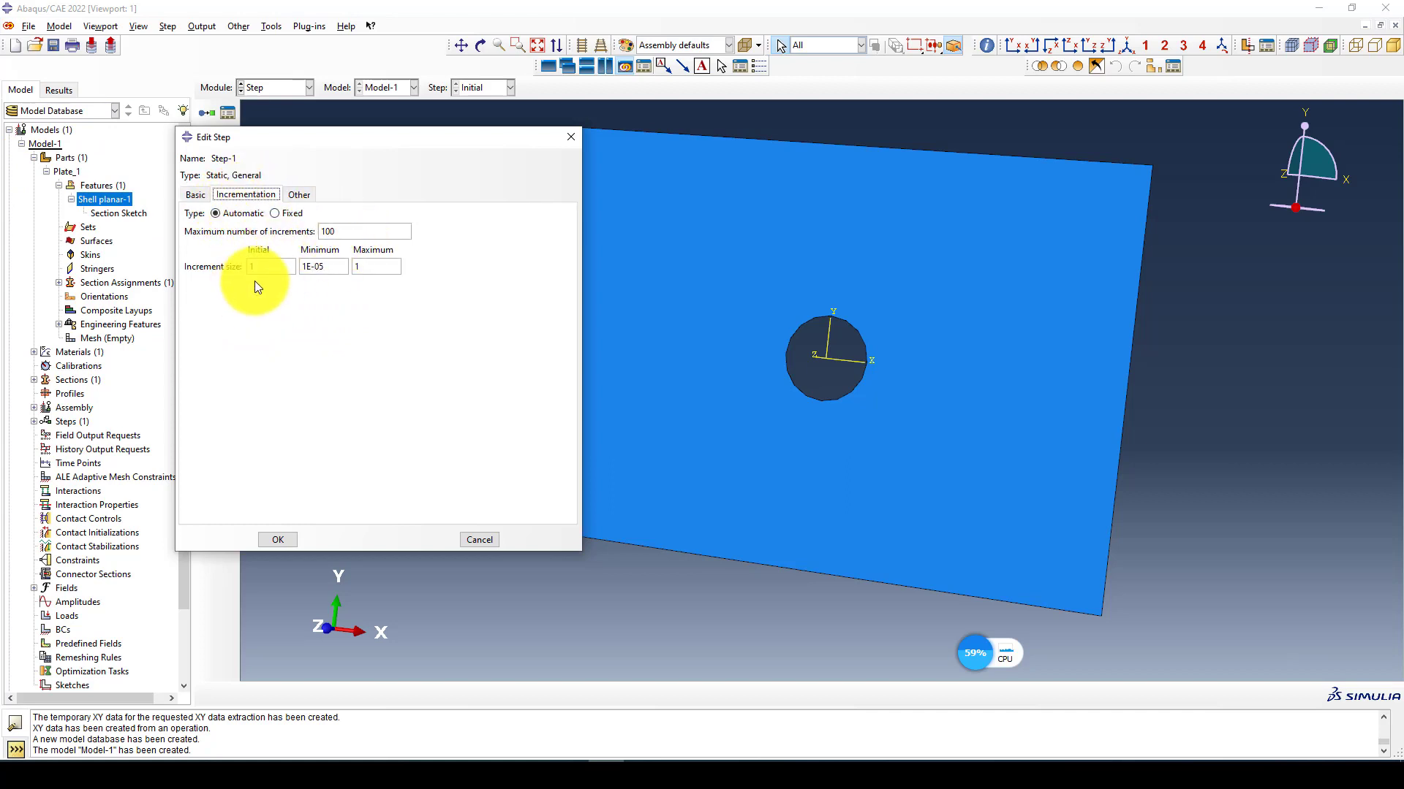
{"action": "type", "text": "0"}
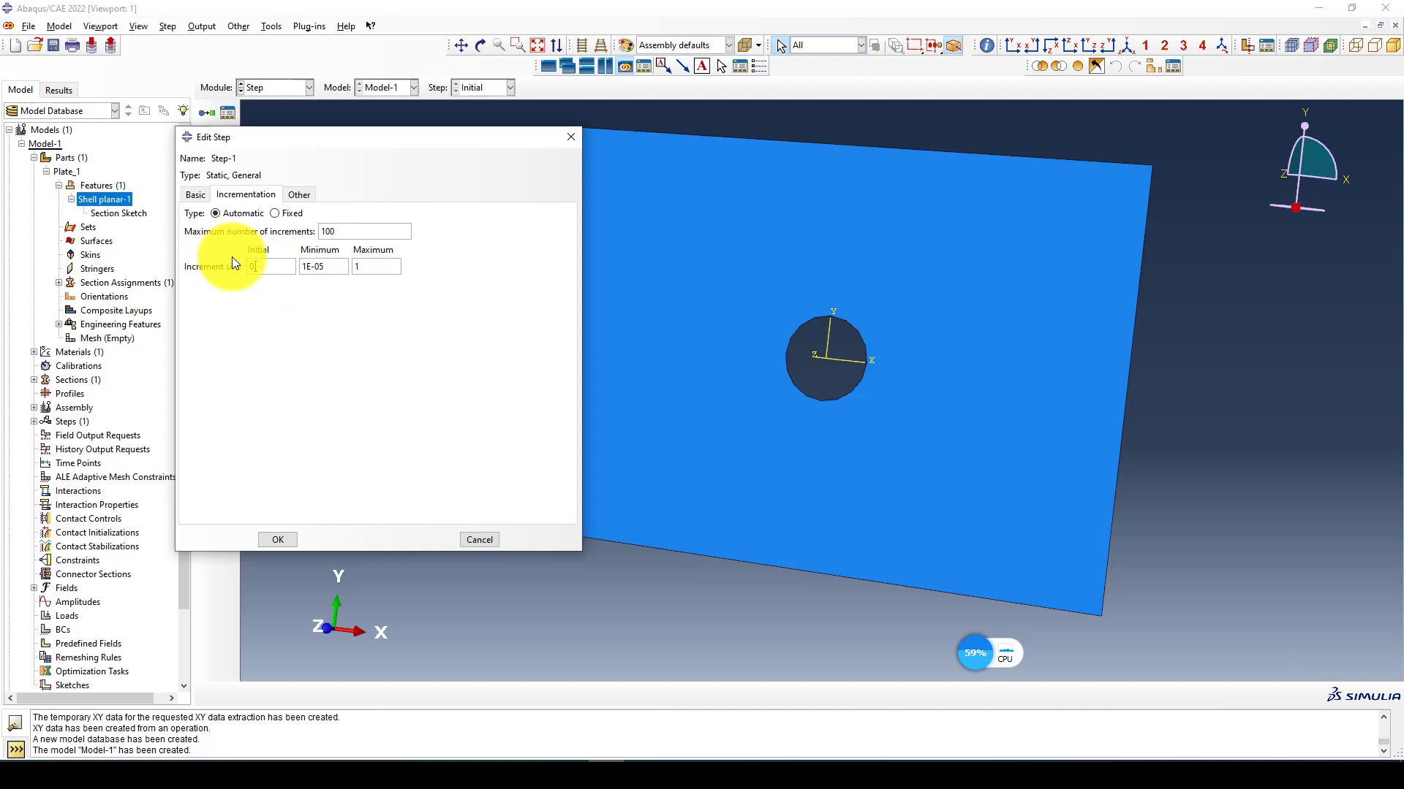
{"action": "type", "text": ".01"}
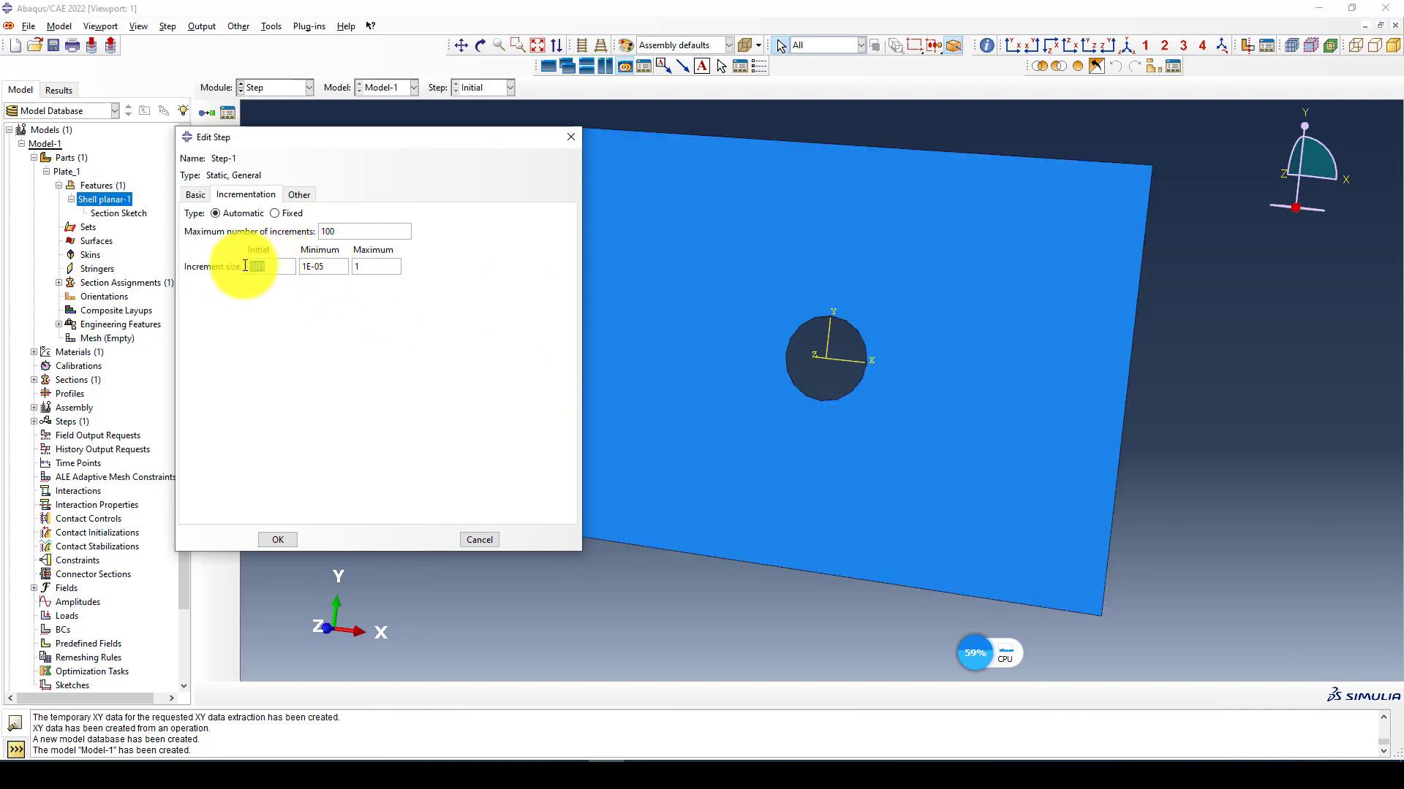
{"action": "left_click", "coordinate": [322, 267]}
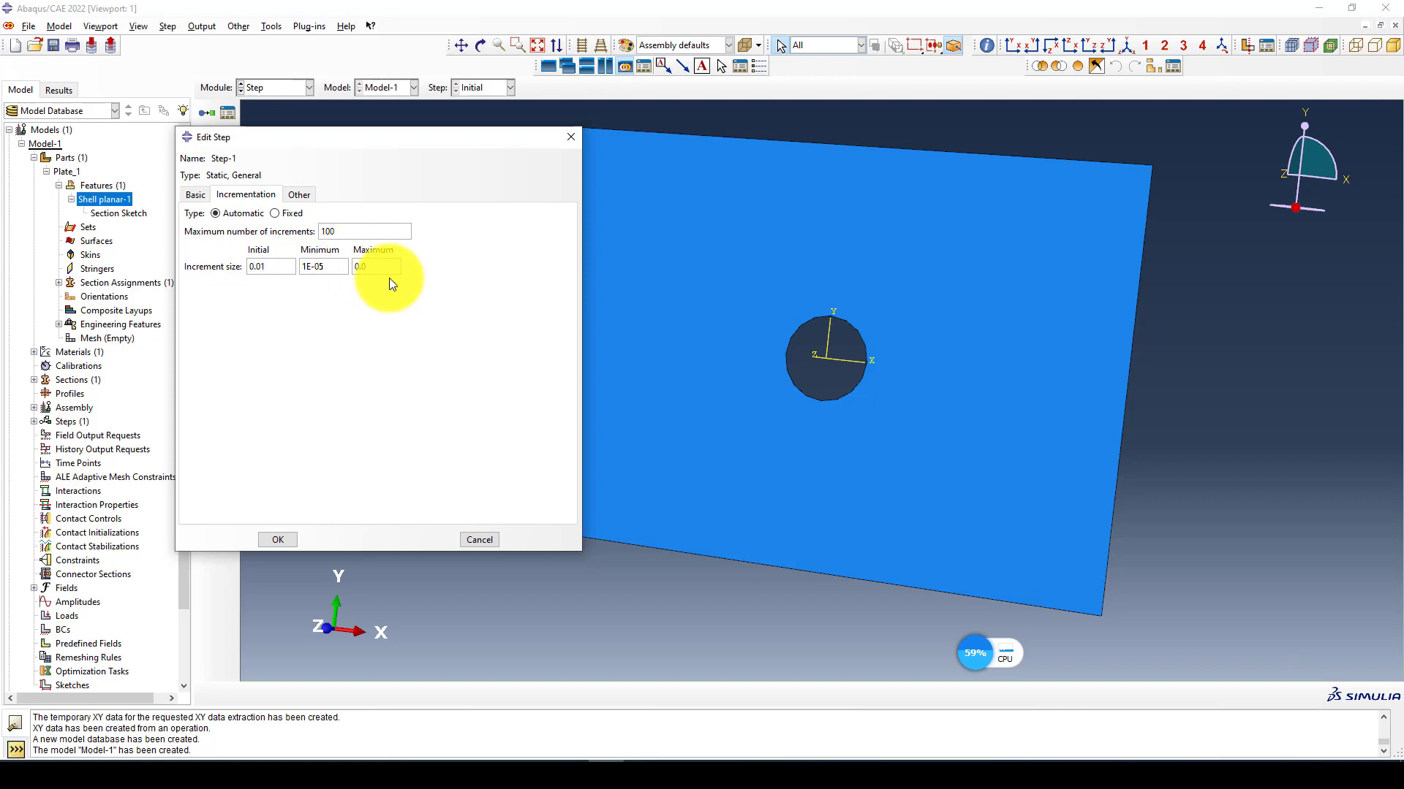
{"action": "double_click", "coordinate": [324, 231]}
{"action": "type", "text": "500"}
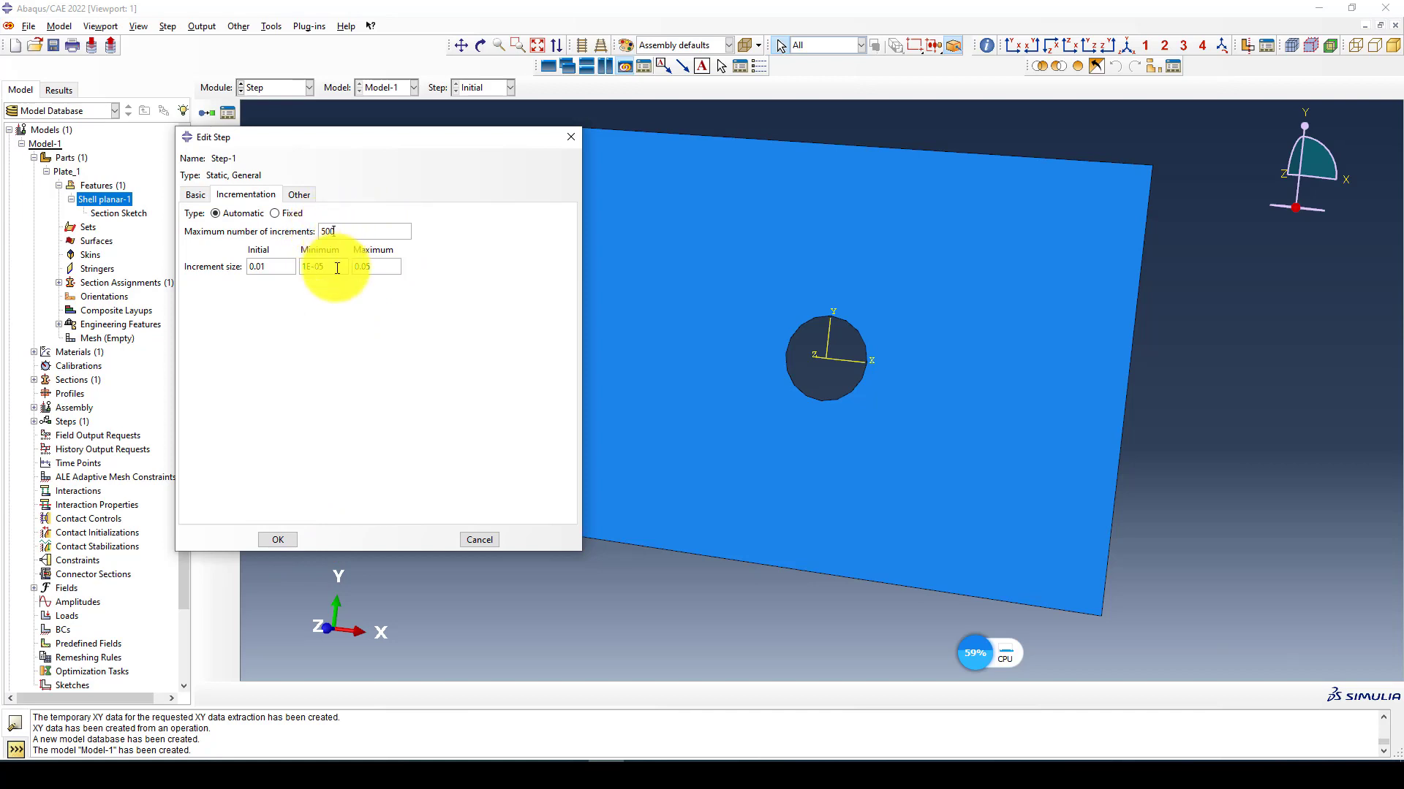
{"action": "left_click", "coordinate": [275, 544]}
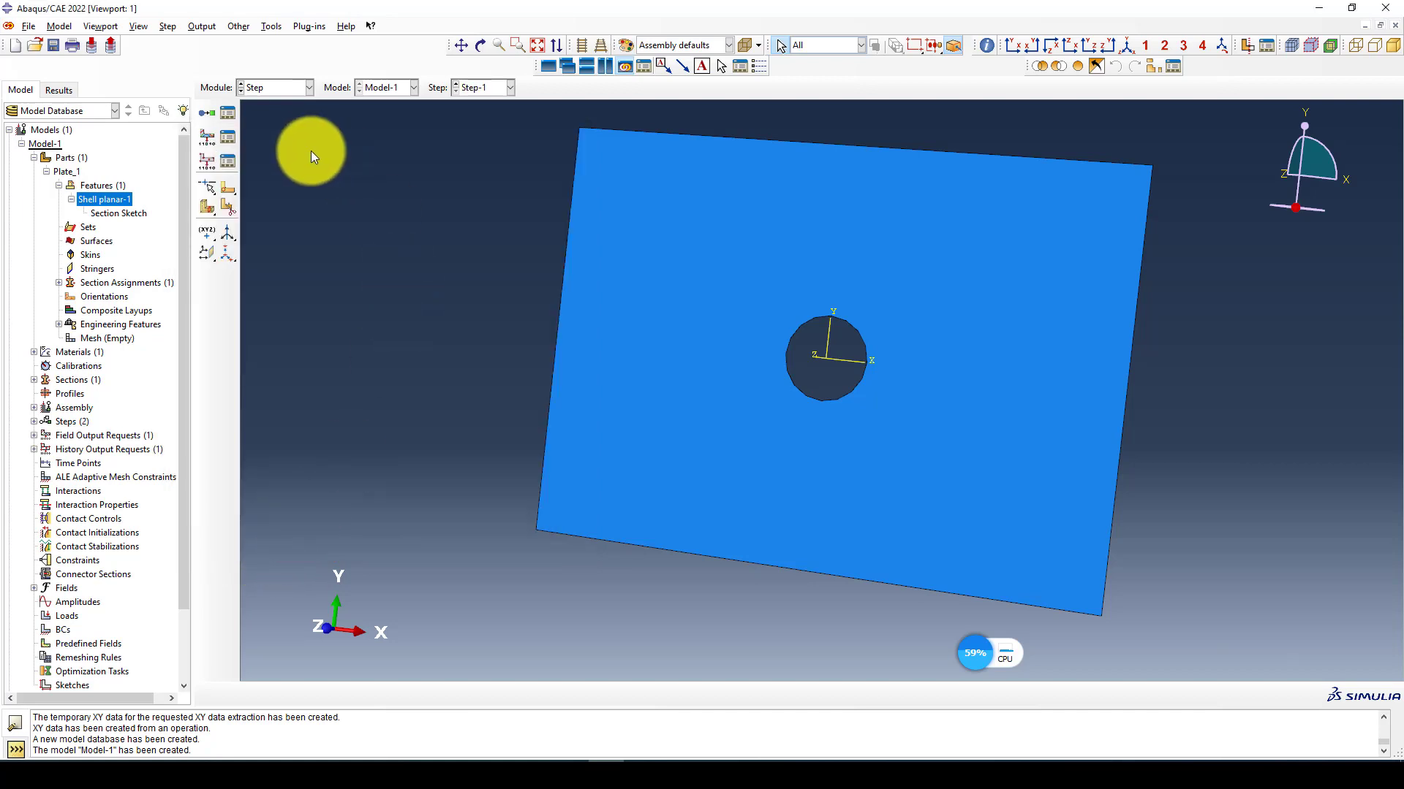
Step: Start a Displacement/Rotation boundary condition for Step-1 in the Load module and apply it to the plate's left edge
{"action": "left_click", "coordinate": [260, 84]}
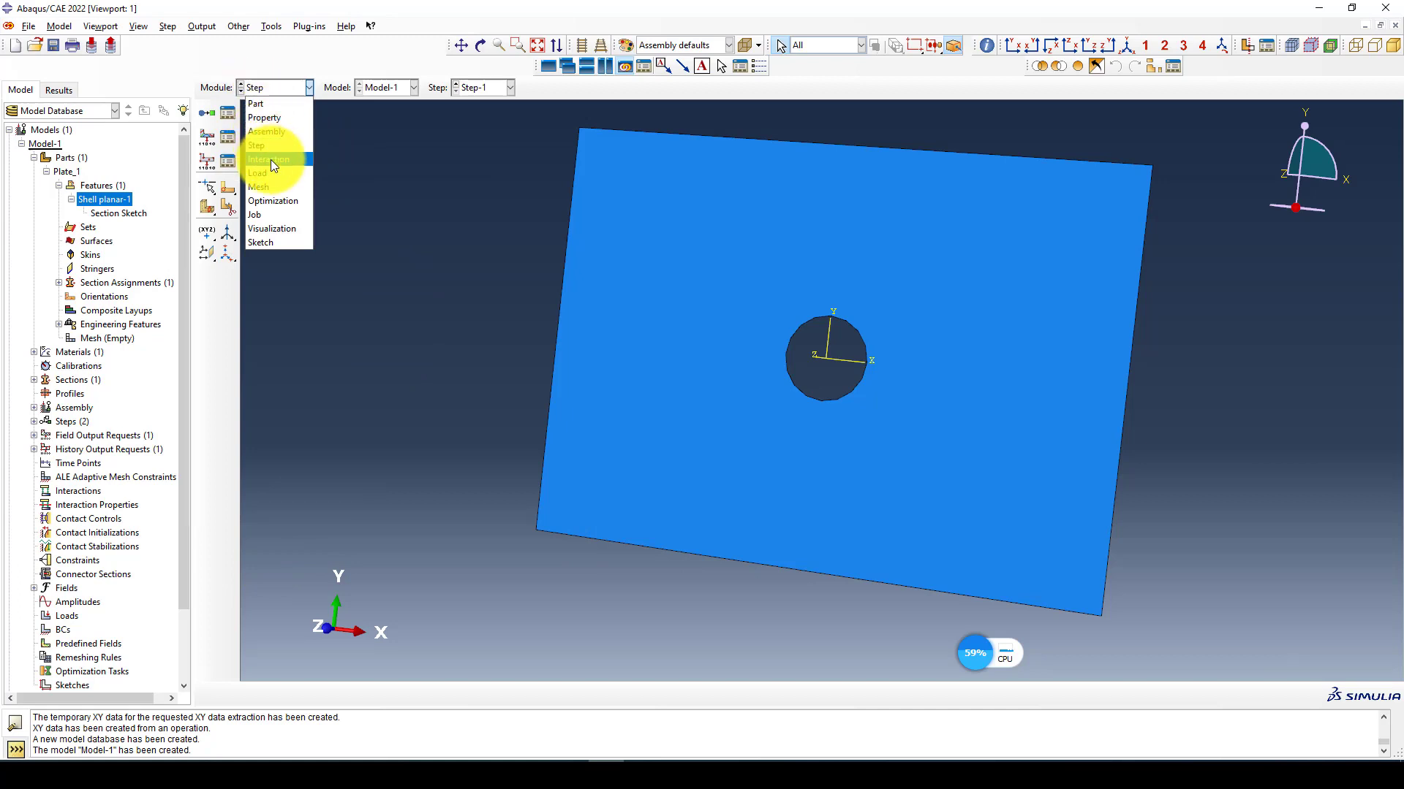
{"action": "left_click", "coordinate": [270, 159]}
{"action": "left_click", "coordinate": [285, 88]}
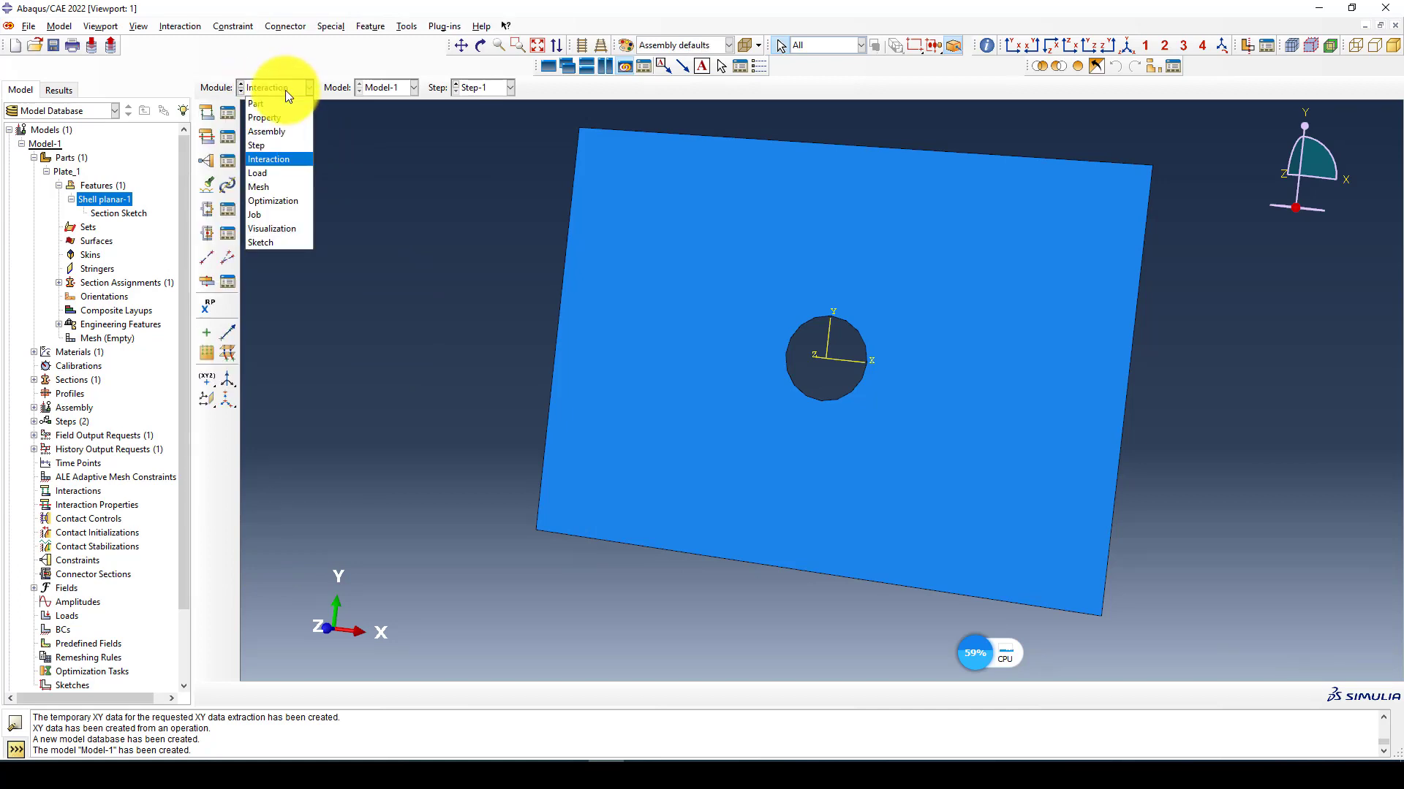
{"action": "left_click", "coordinate": [274, 173]}
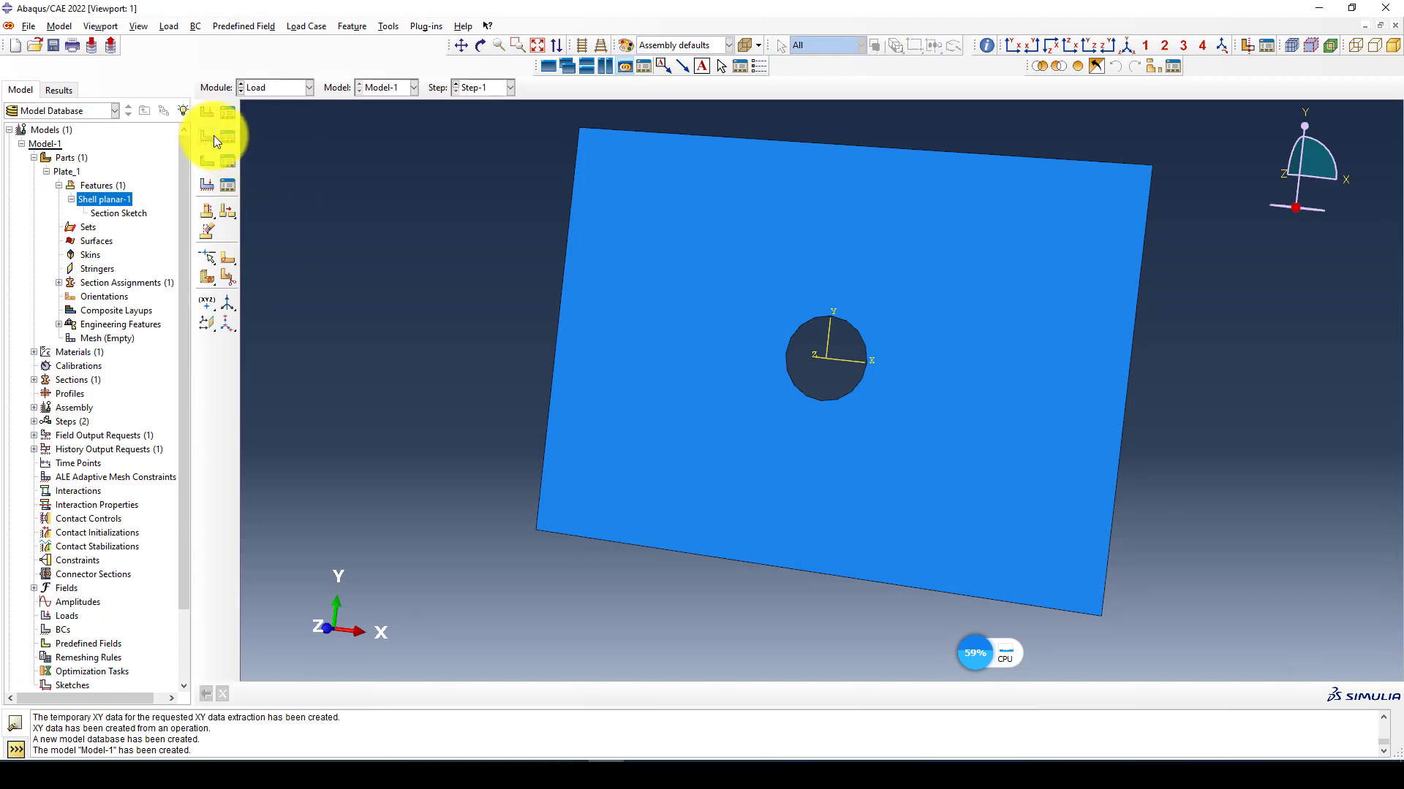
{"action": "left_click", "coordinate": [213, 134]}
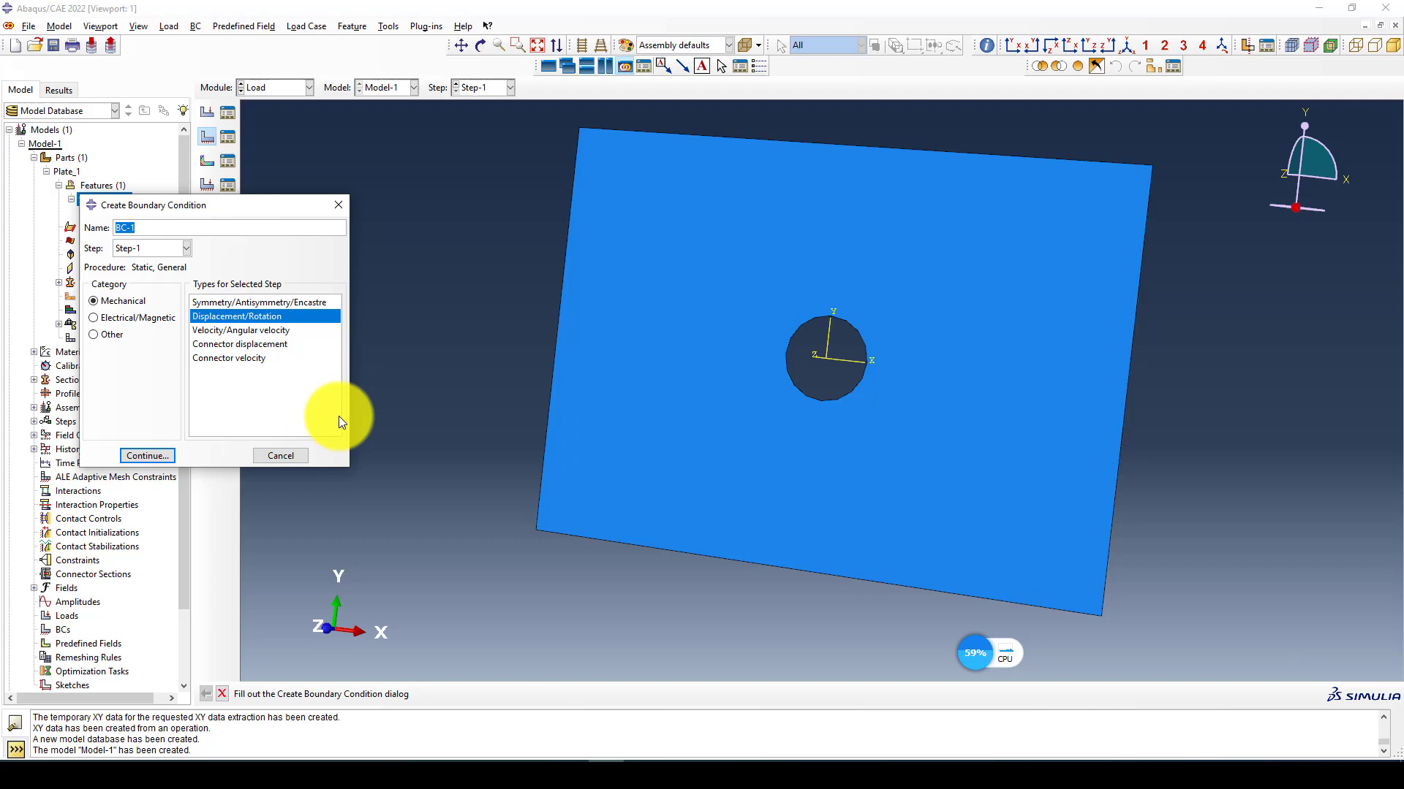
{"action": "left_click", "coordinate": [146, 462]}
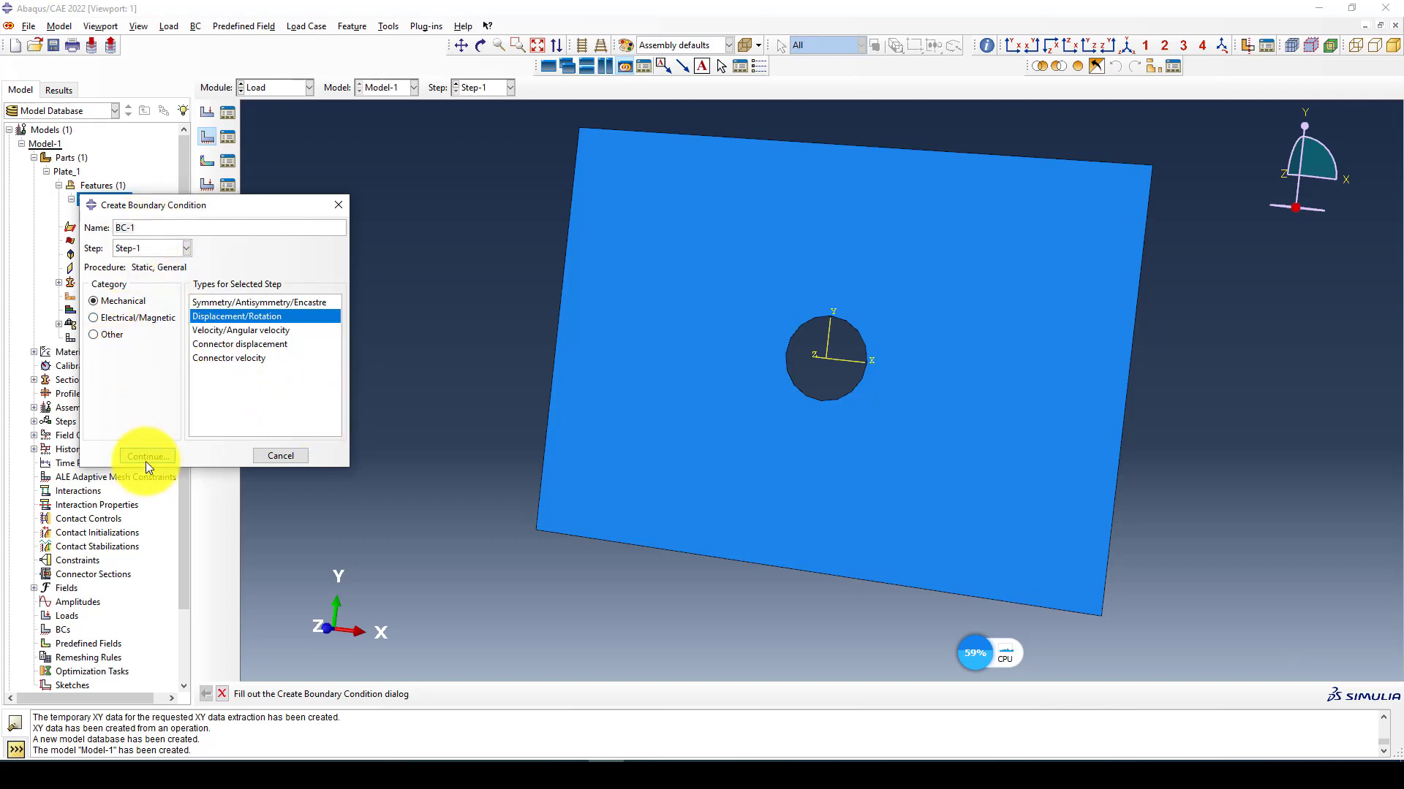
{"action": "left_click", "coordinate": [554, 348]}
{"action": "middle_click", "coordinate": [450, 273]}
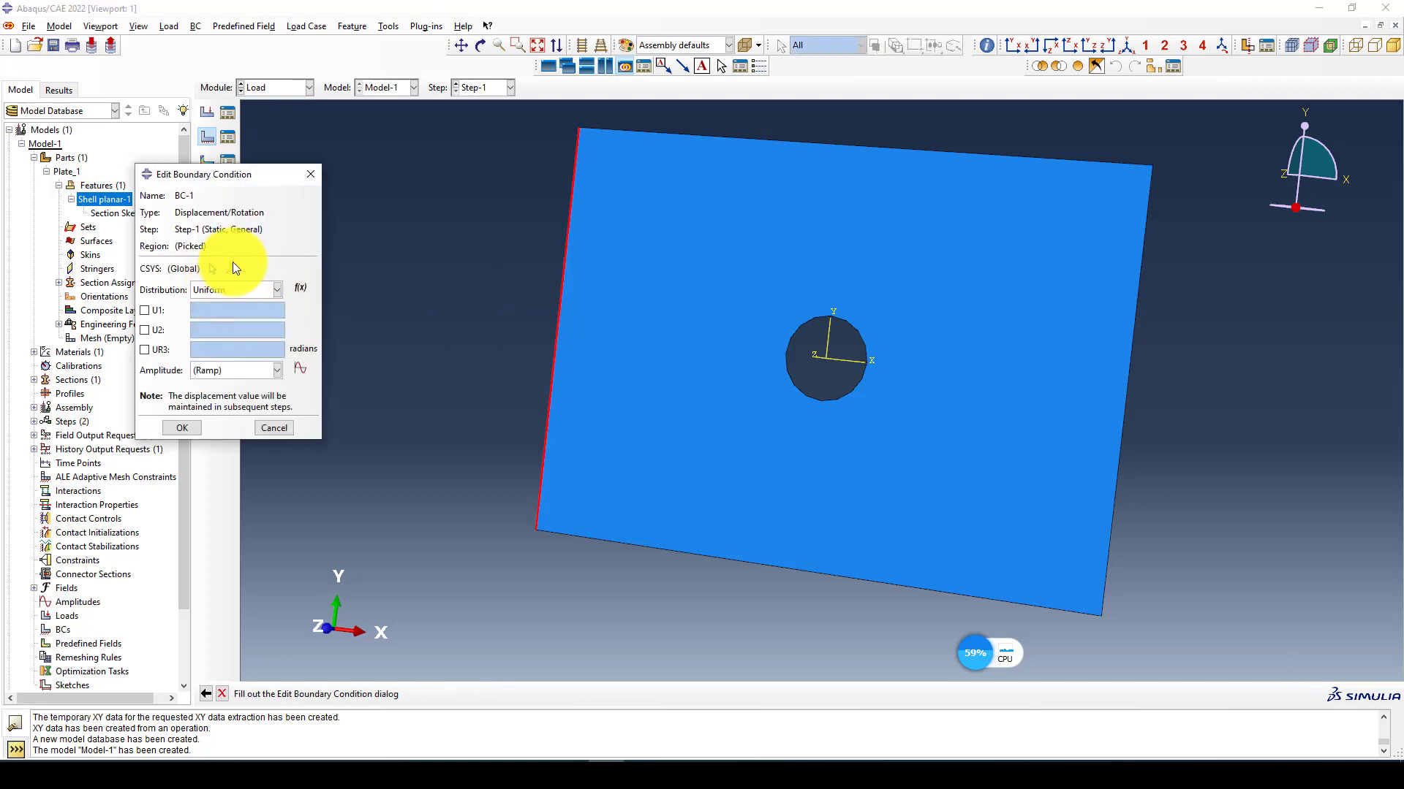
Step: Fix U1, U2 and UR3 at 0 for the left edge's boundary condition
{"action": "left_click", "coordinate": [145, 310]}
{"action": "left_click", "coordinate": [145, 329]}
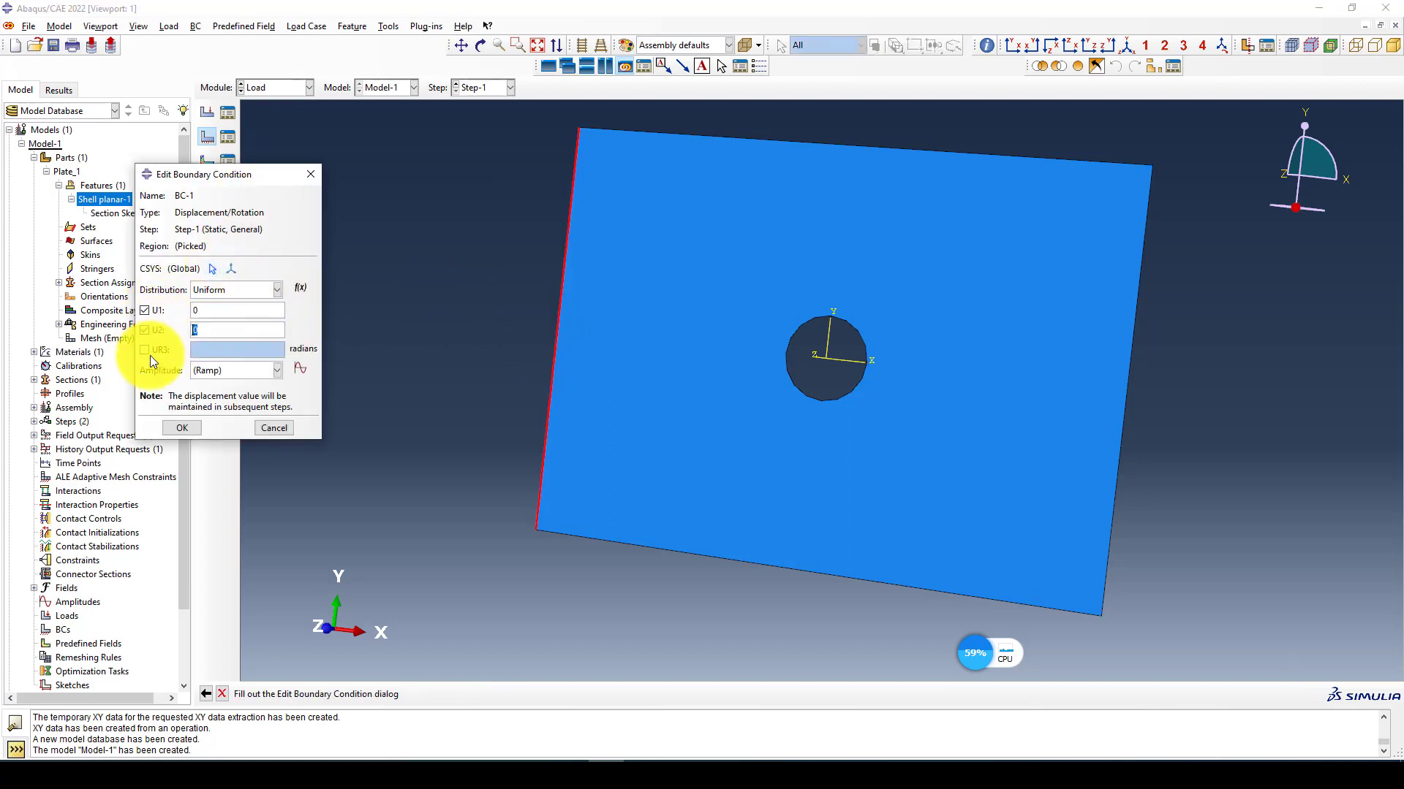
{"action": "left_click", "coordinate": [146, 350]}
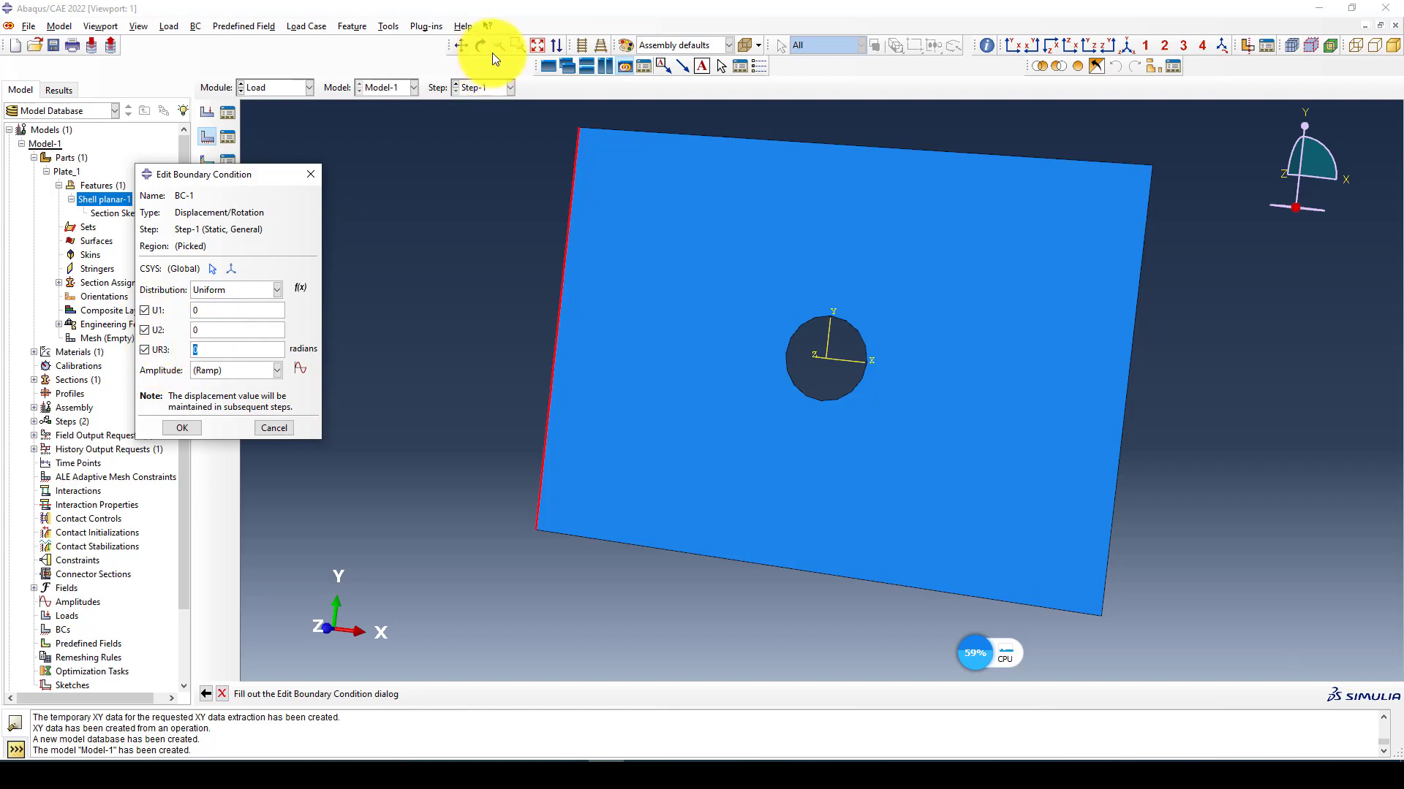
{"action": "left_click", "coordinate": [535, 46]}
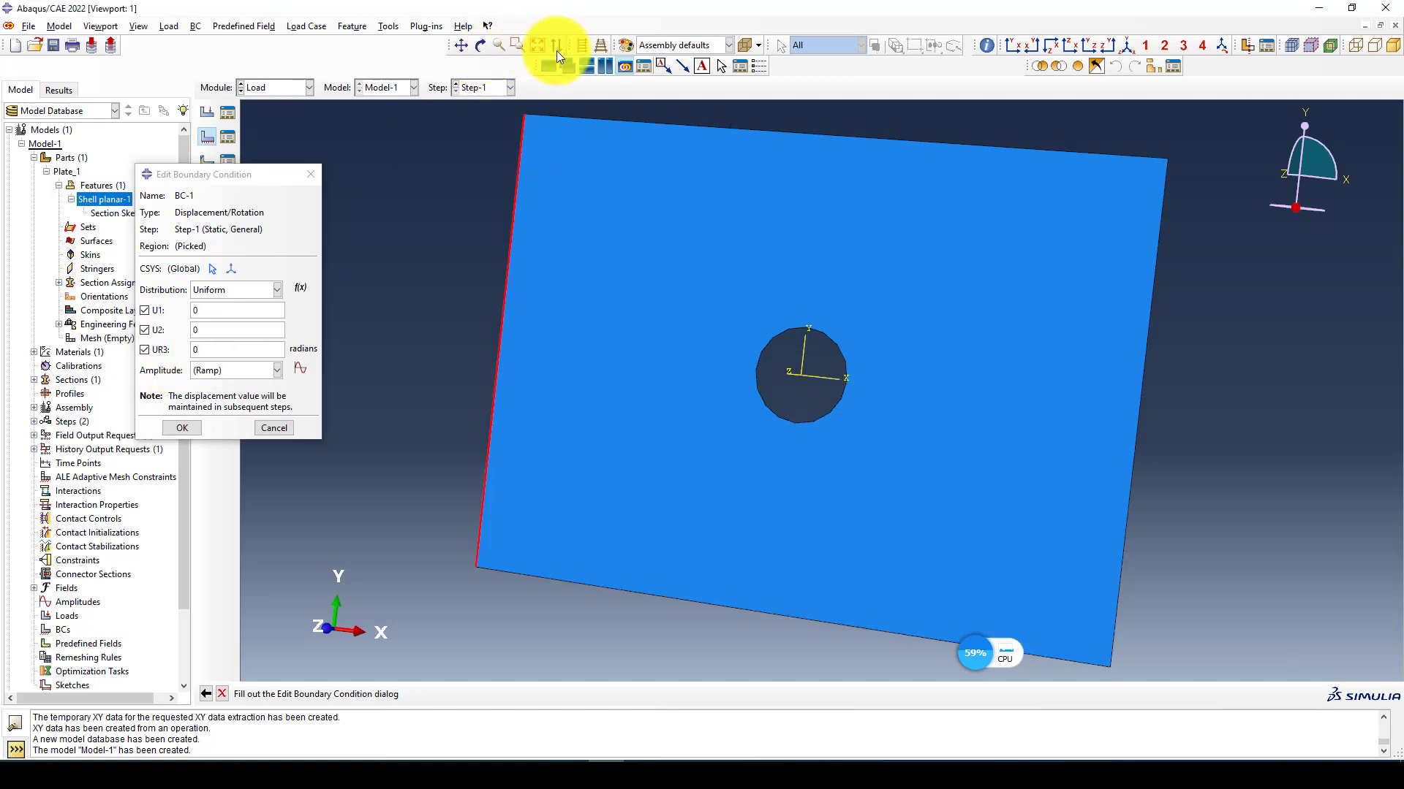
{"action": "left_click", "coordinate": [1006, 45]}
{"action": "scroll", "coordinate": [729, 174], "scroll_direction": "down", "scroll_amount": 3}
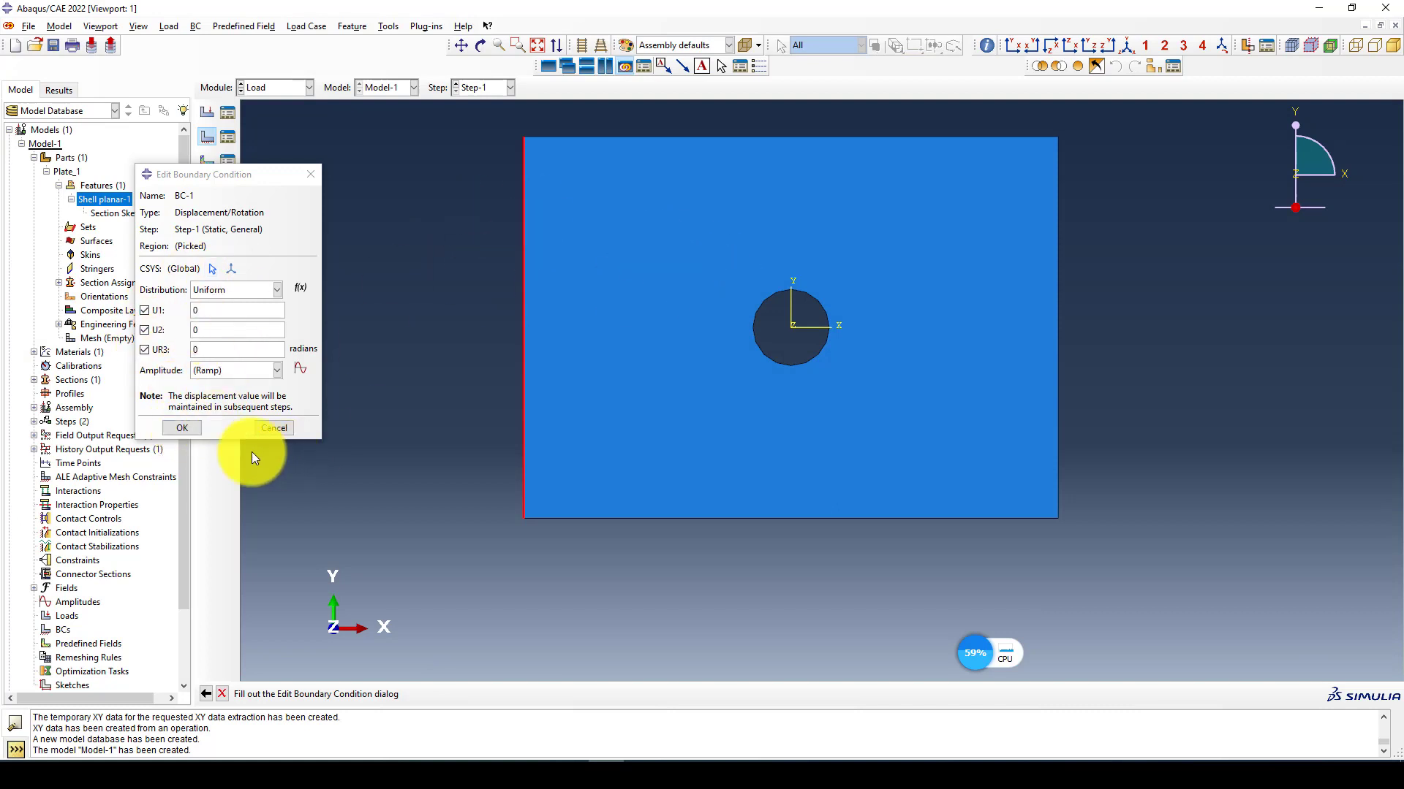
{"action": "left_click", "coordinate": [176, 428]}
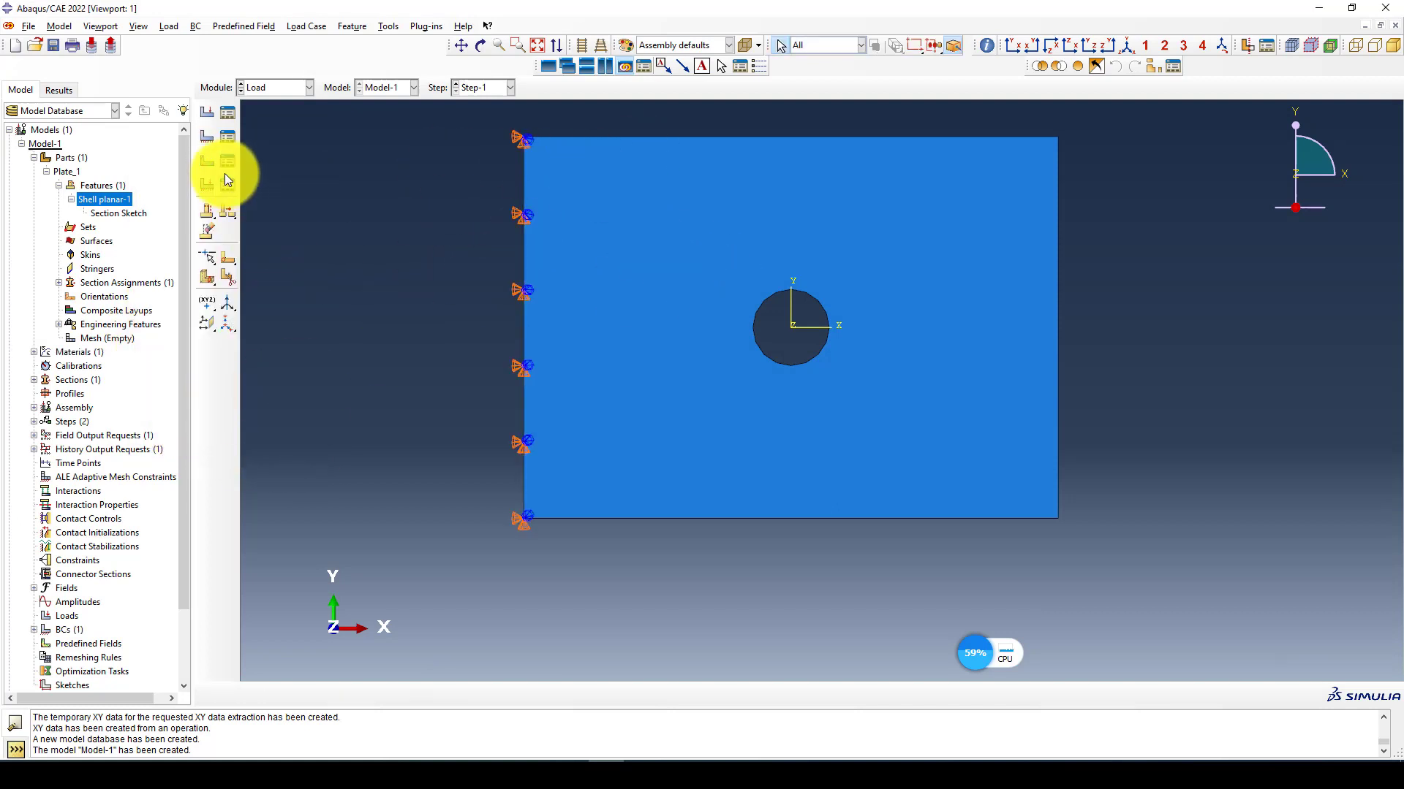
{"action": "left_click", "coordinate": [210, 137]}
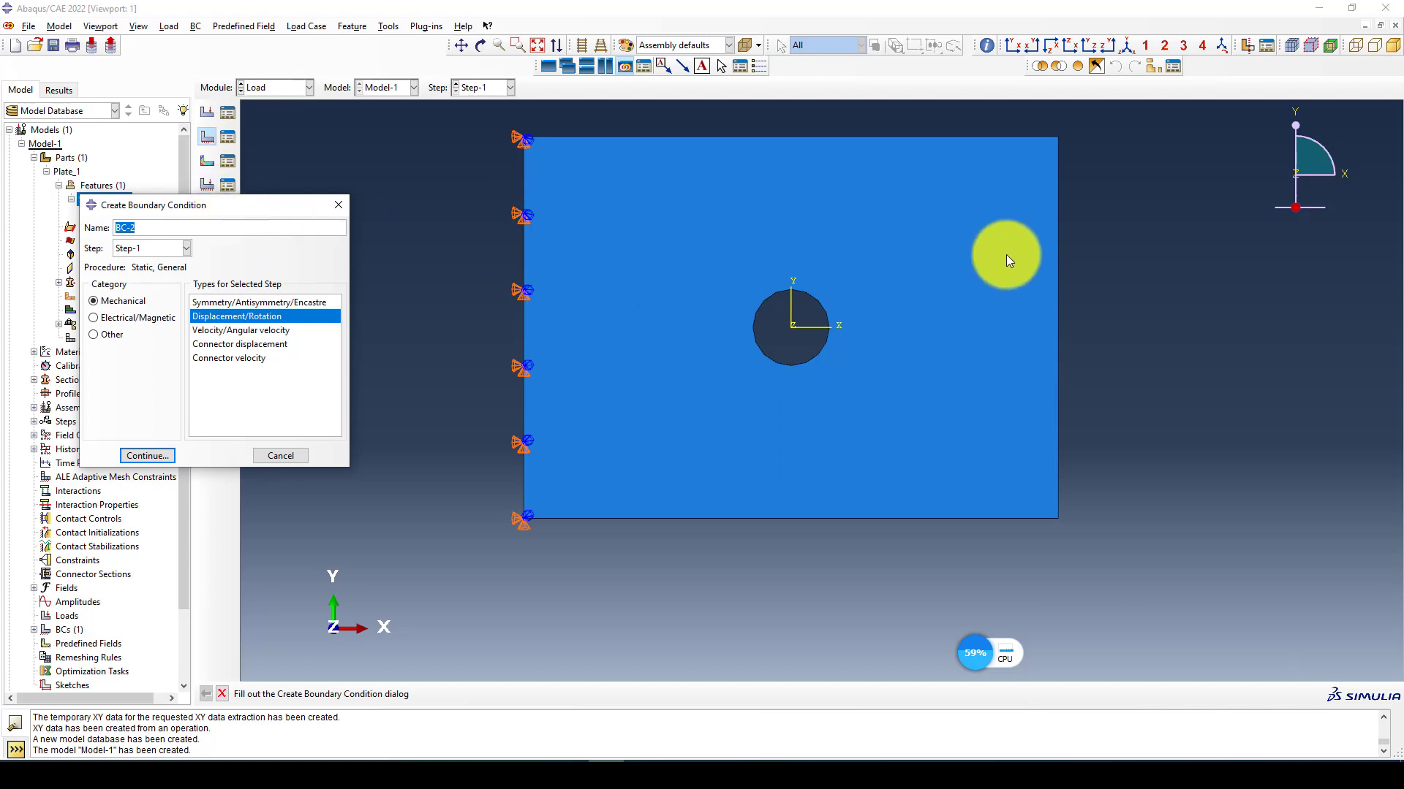
{"action": "left_click", "coordinate": [337, 206]}
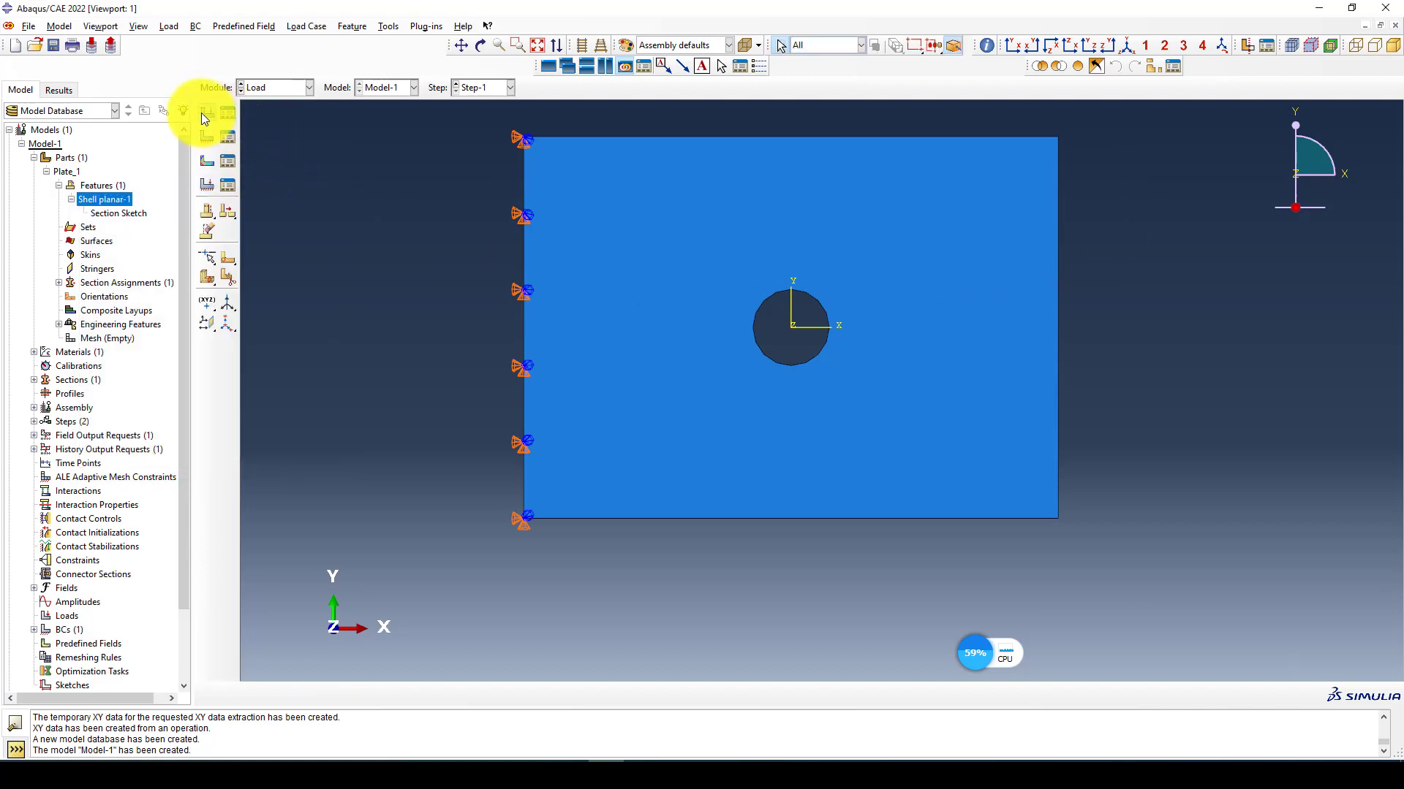
{"action": "left_click", "coordinate": [203, 115]}
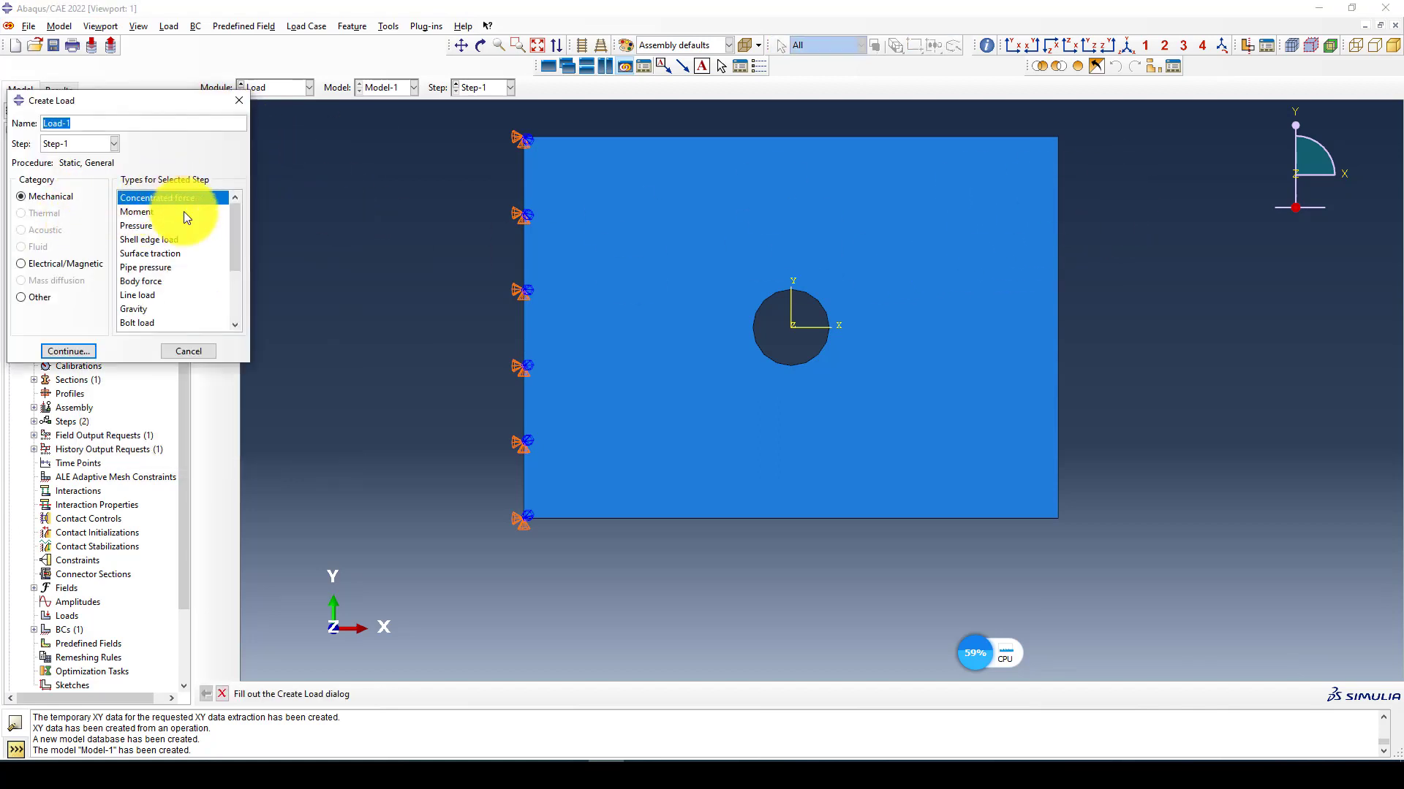
{"action": "left_click", "coordinate": [146, 241]}
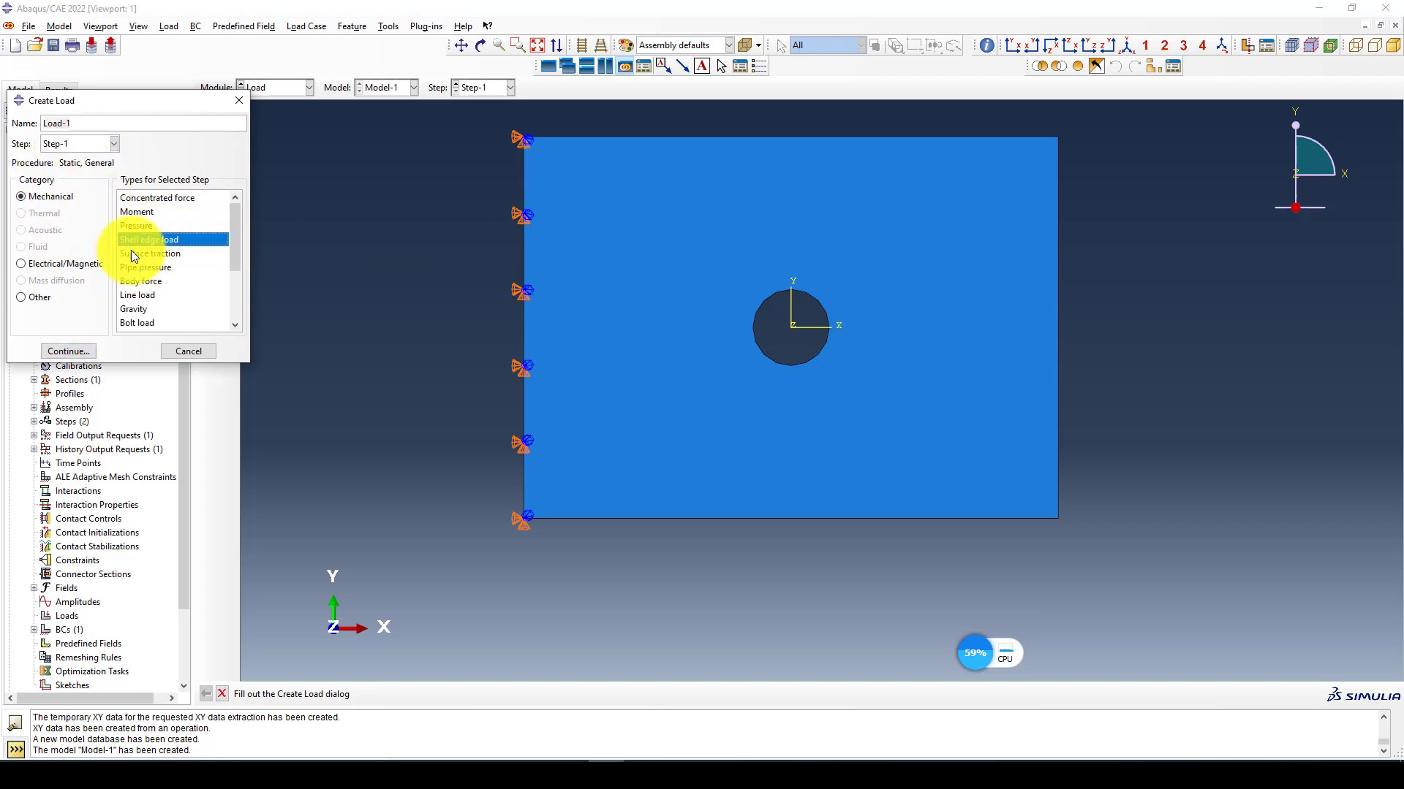
{"action": "left_click", "coordinate": [69, 350]}
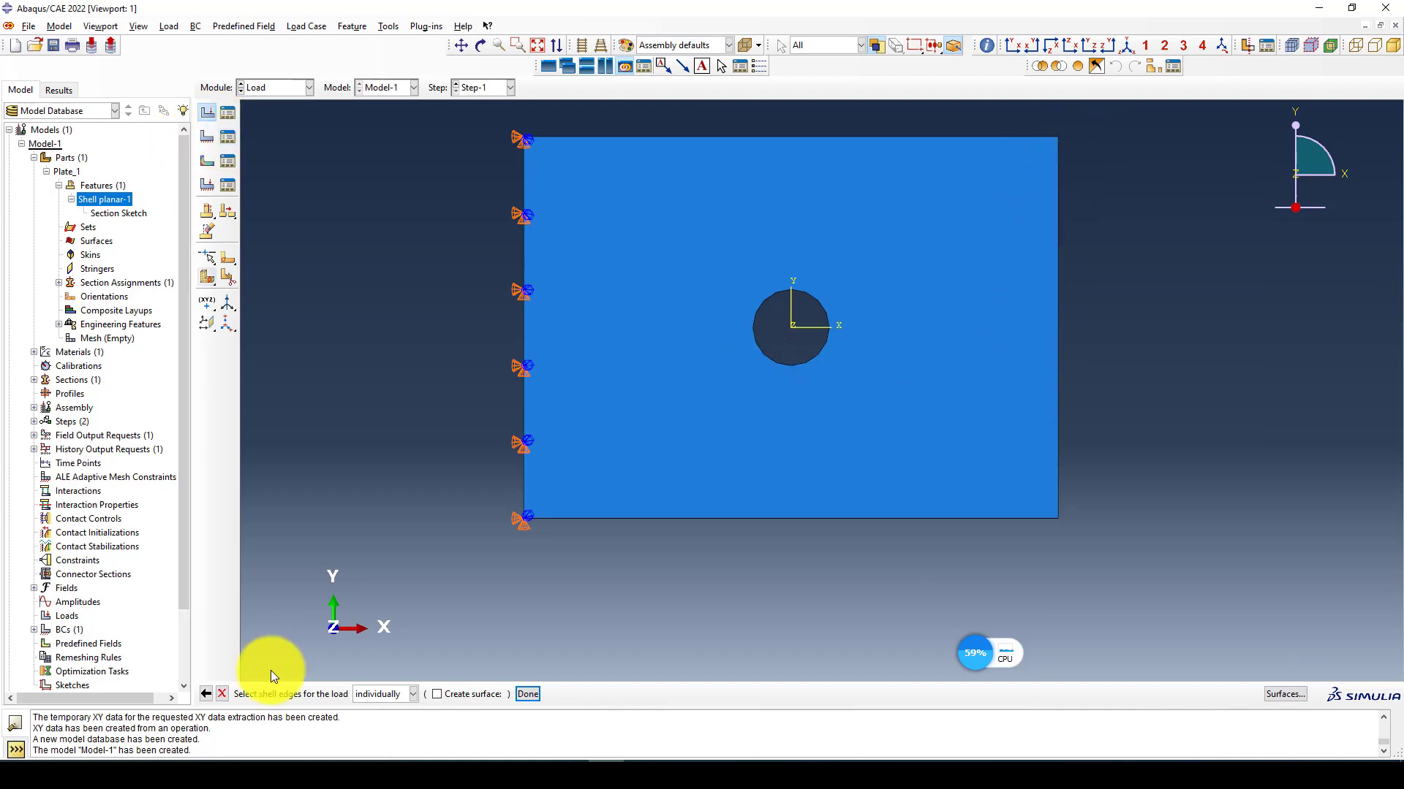
{"action": "left_click", "coordinate": [206, 697]}
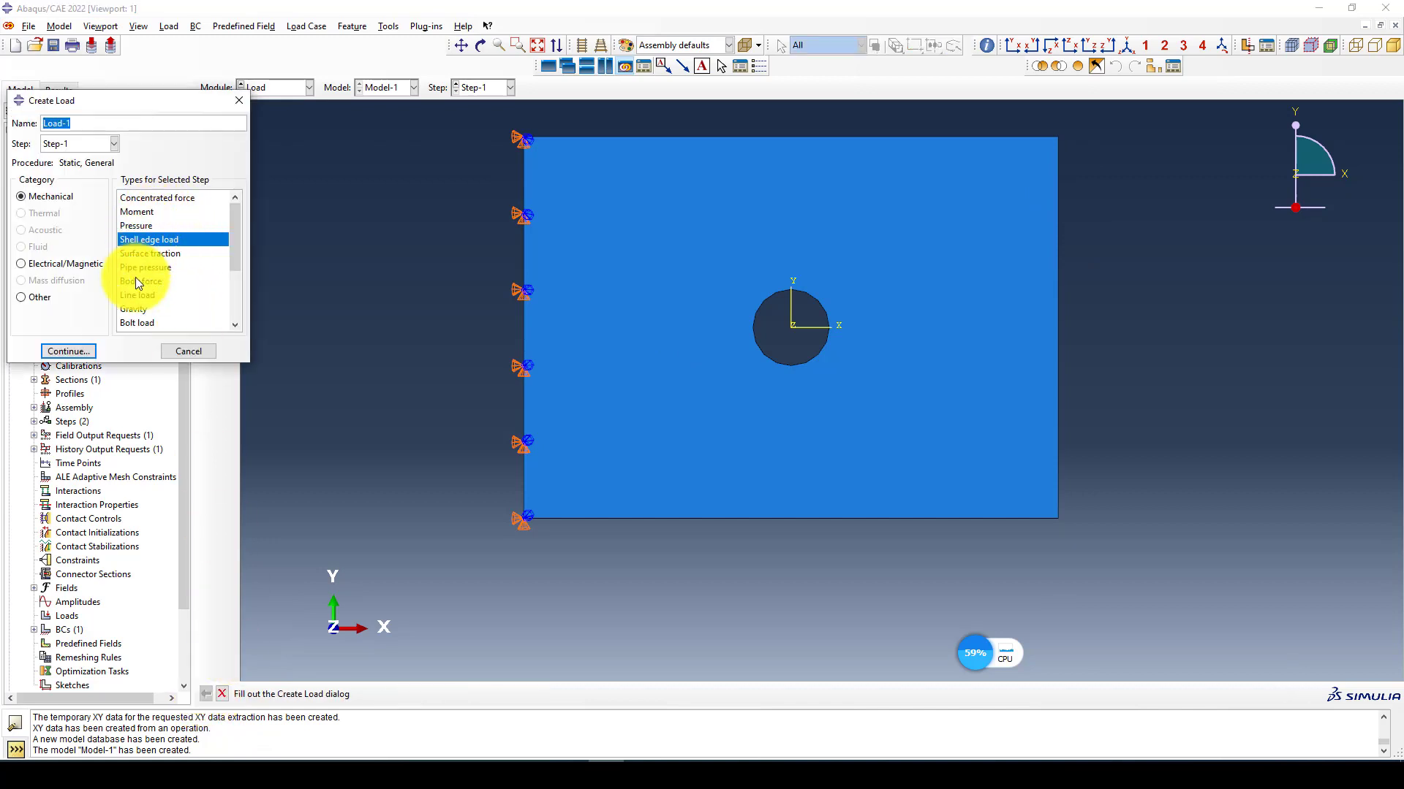
{"action": "left_click", "coordinate": [136, 295]}
{"action": "left_click", "coordinate": [84, 354]}
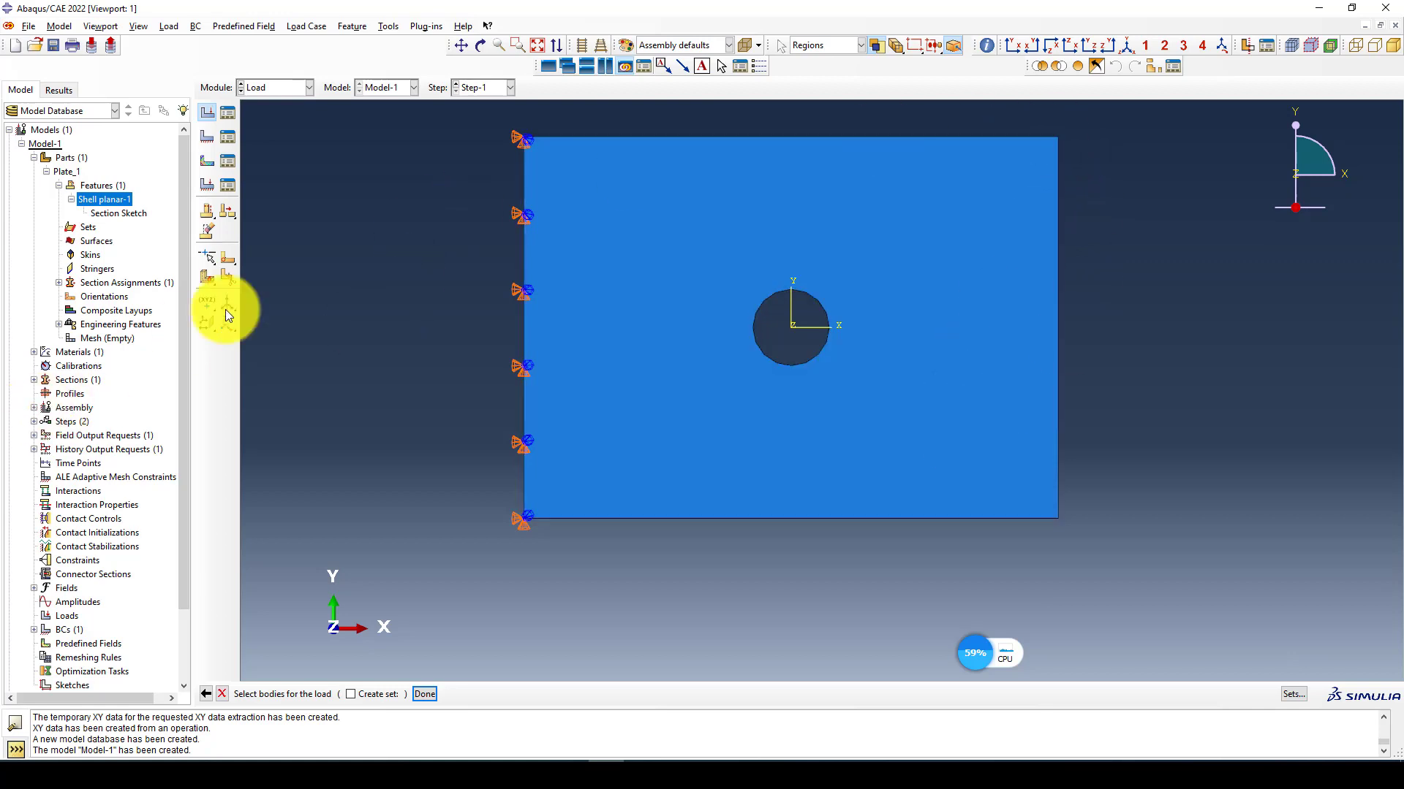
{"action": "left_click", "coordinate": [207, 694]}
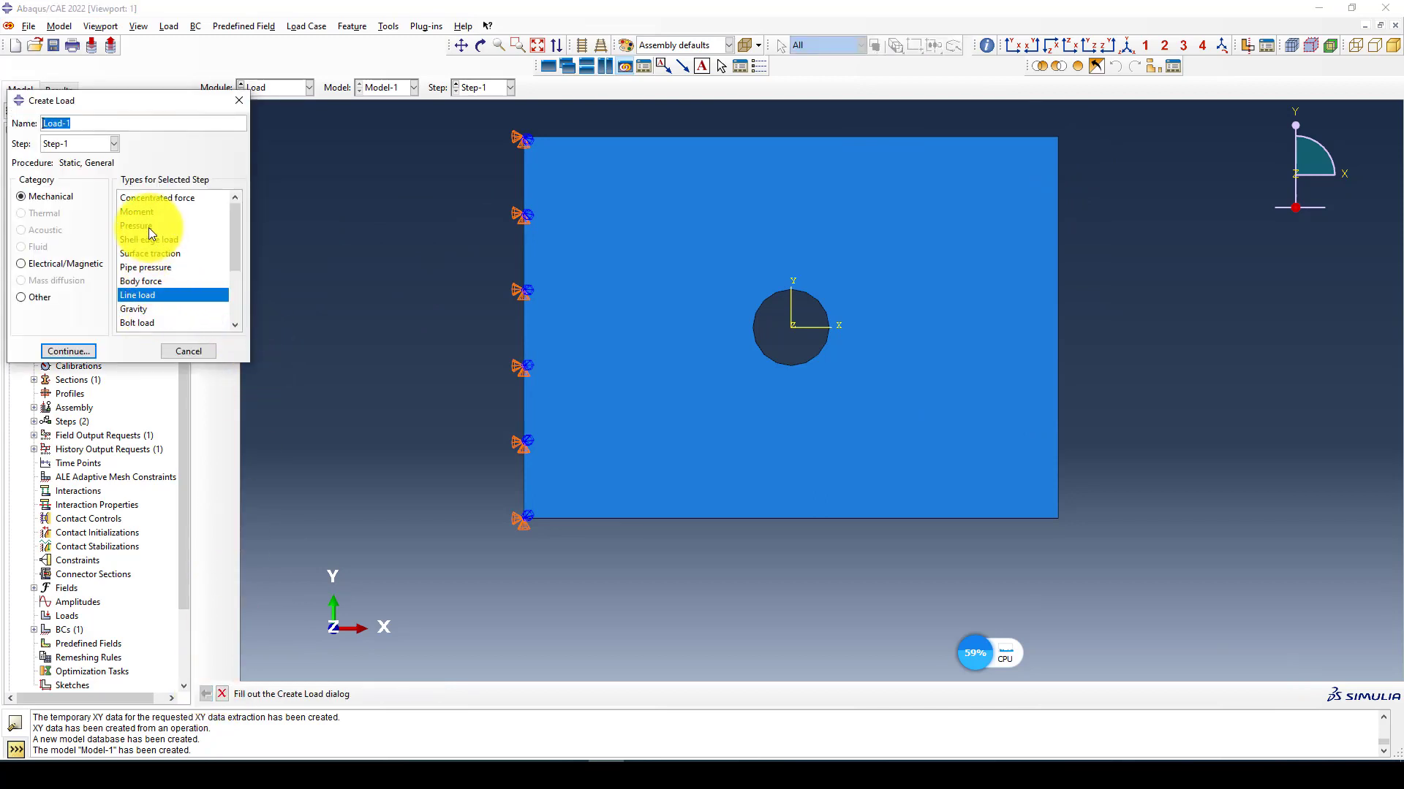
{"action": "left_click", "coordinate": [146, 197]}
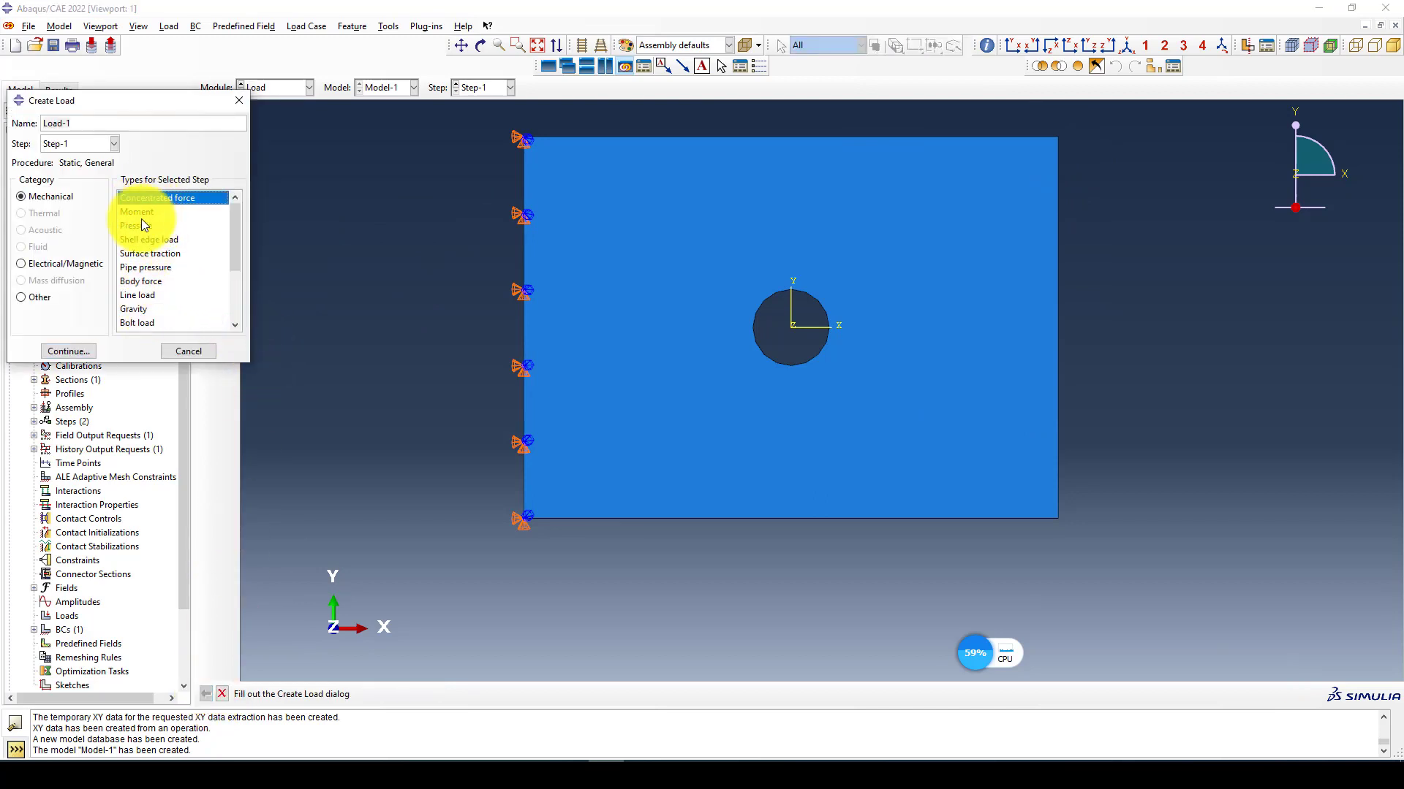
{"action": "left_click", "coordinate": [74, 353]}
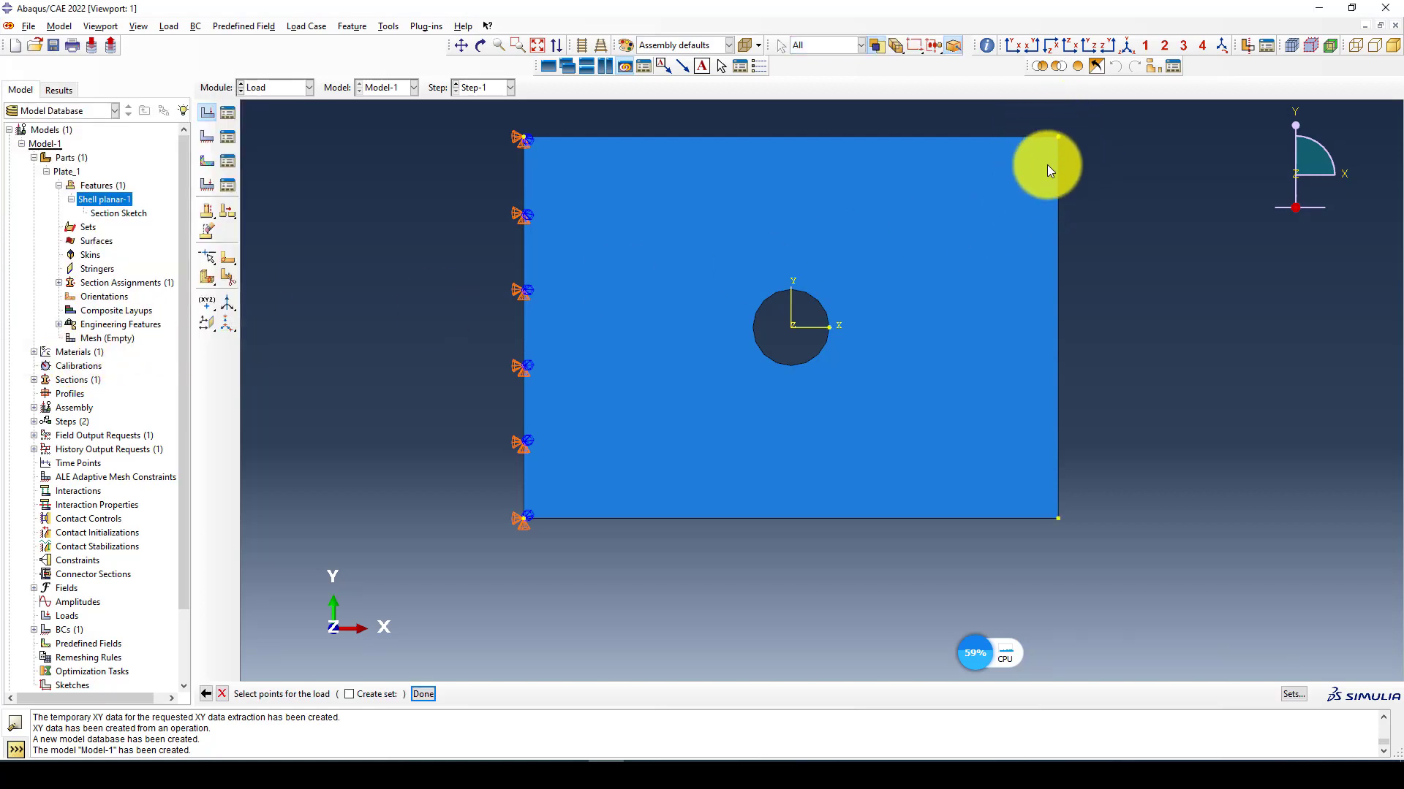
{"action": "left_click", "coordinate": [205, 694]}
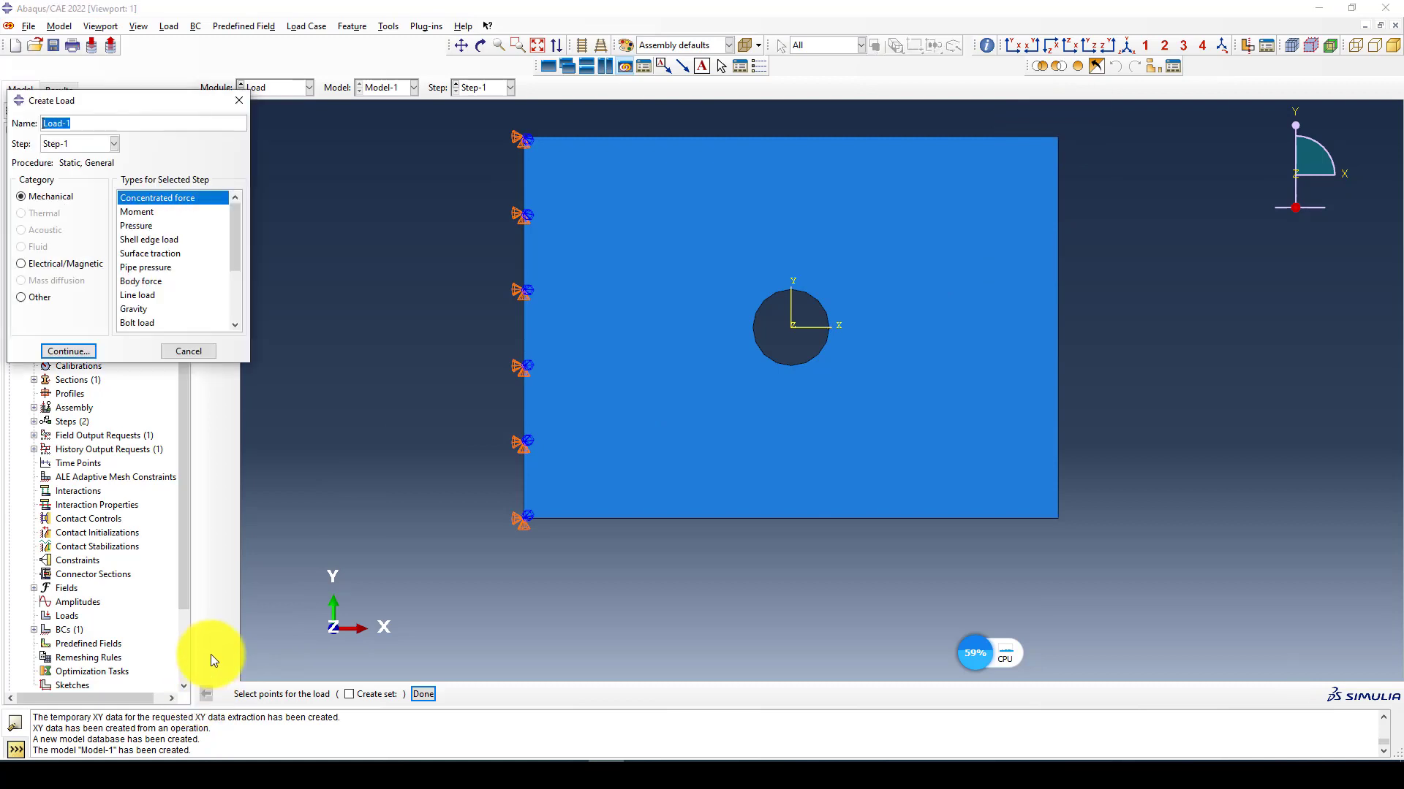
Step: Start a Pressure load for Step-1 and apply it to the plate's right edge
{"action": "left_click", "coordinate": [141, 225]}
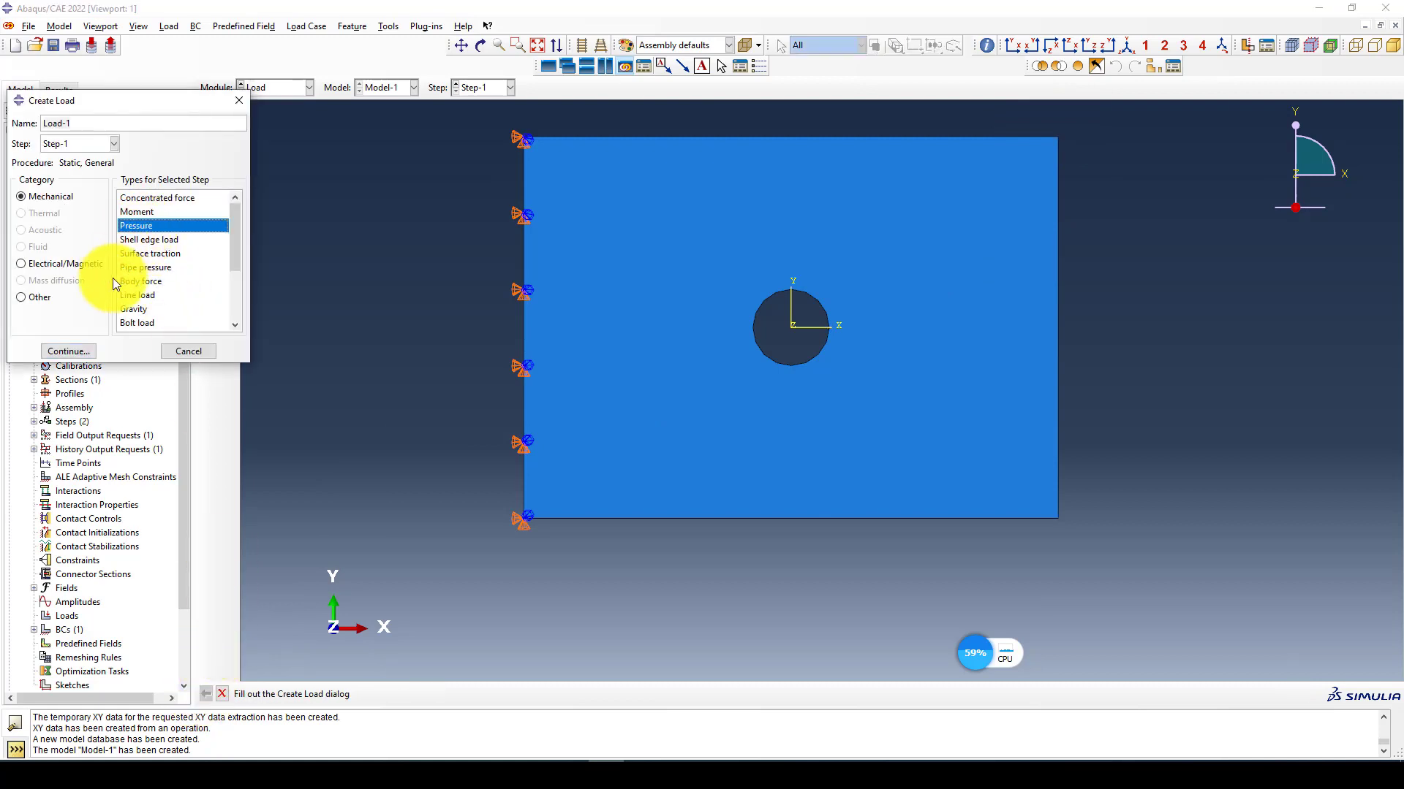
{"action": "left_click", "coordinate": [80, 353]}
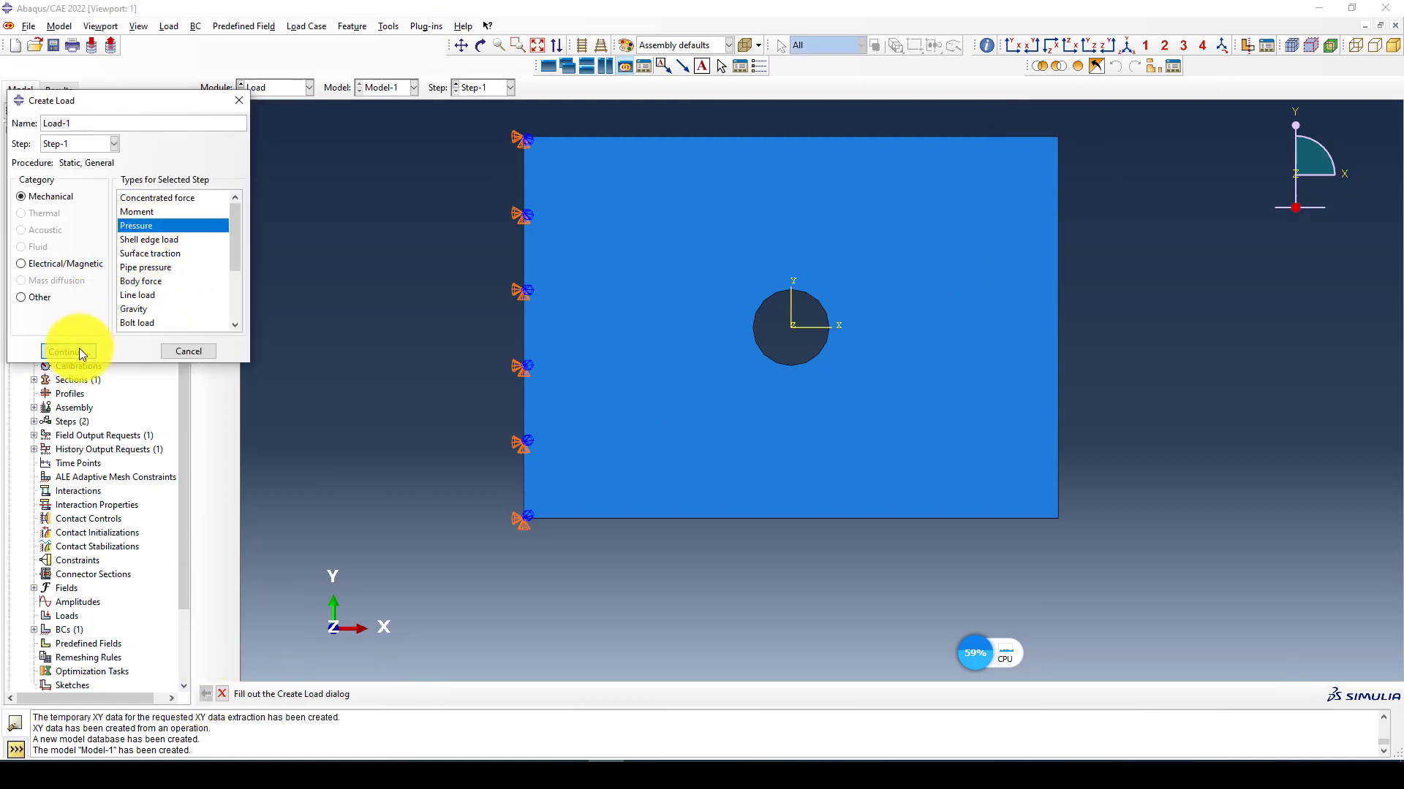
{"action": "left_click", "coordinate": [1058, 284]}
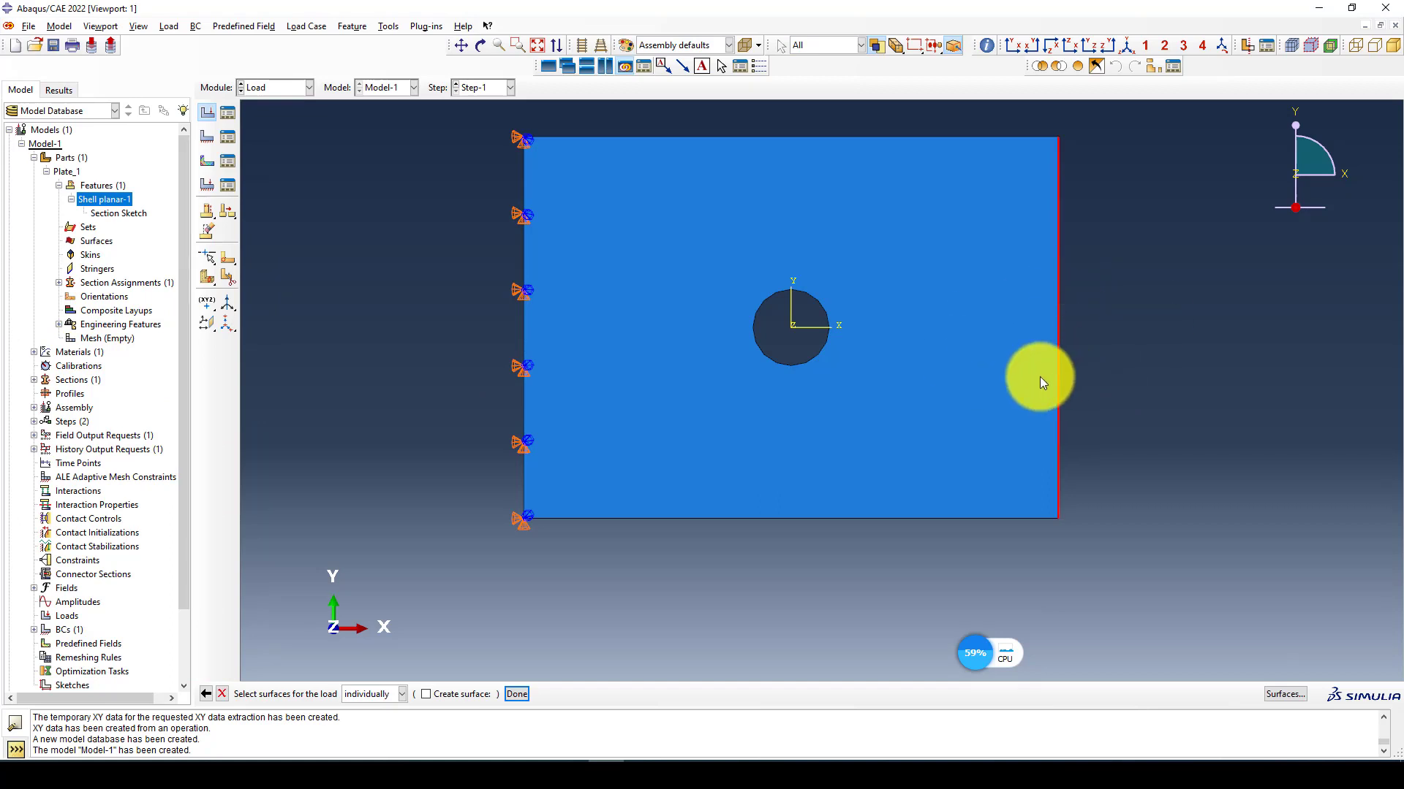
{"action": "left_click", "coordinate": [1123, 51]}
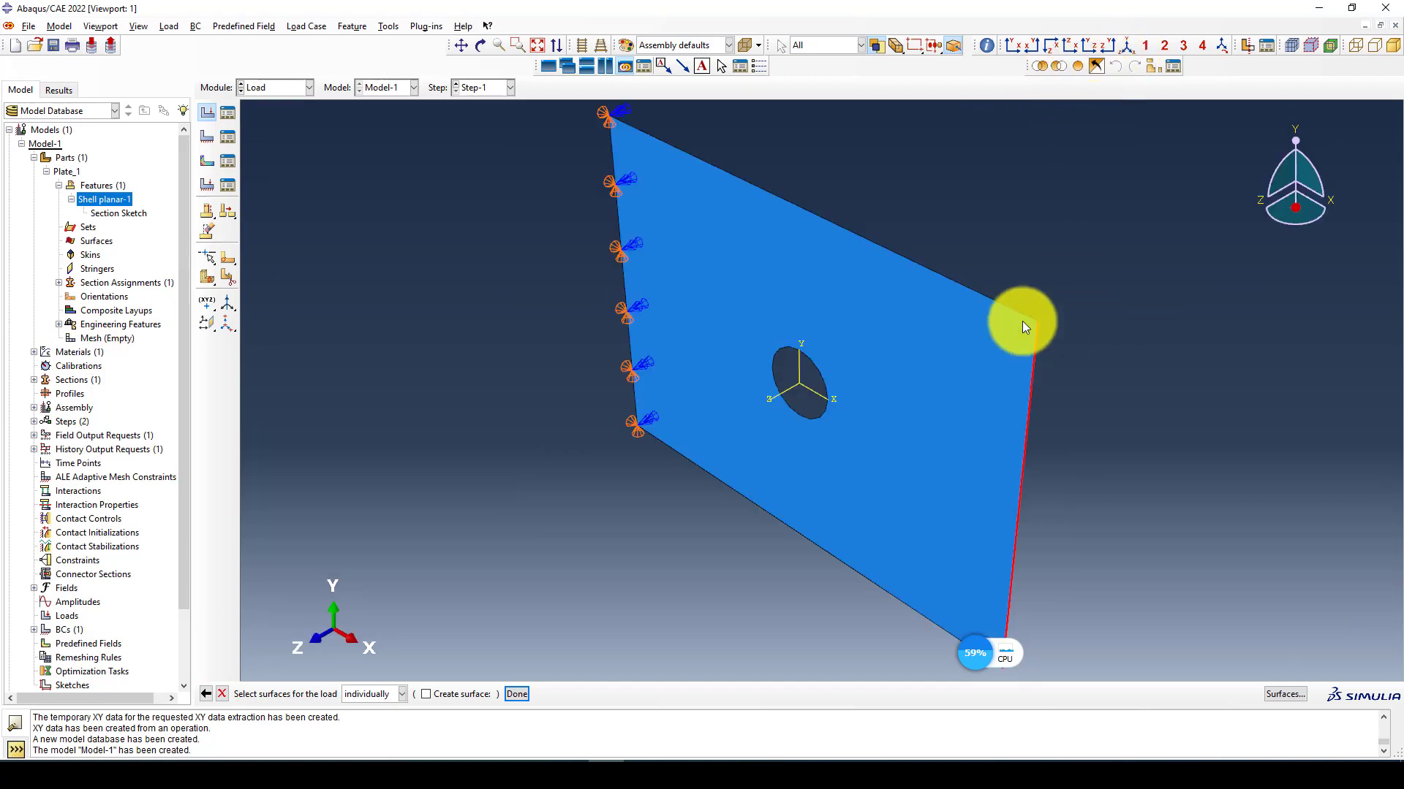
{"action": "middle_click", "coordinate": [486, 293]}
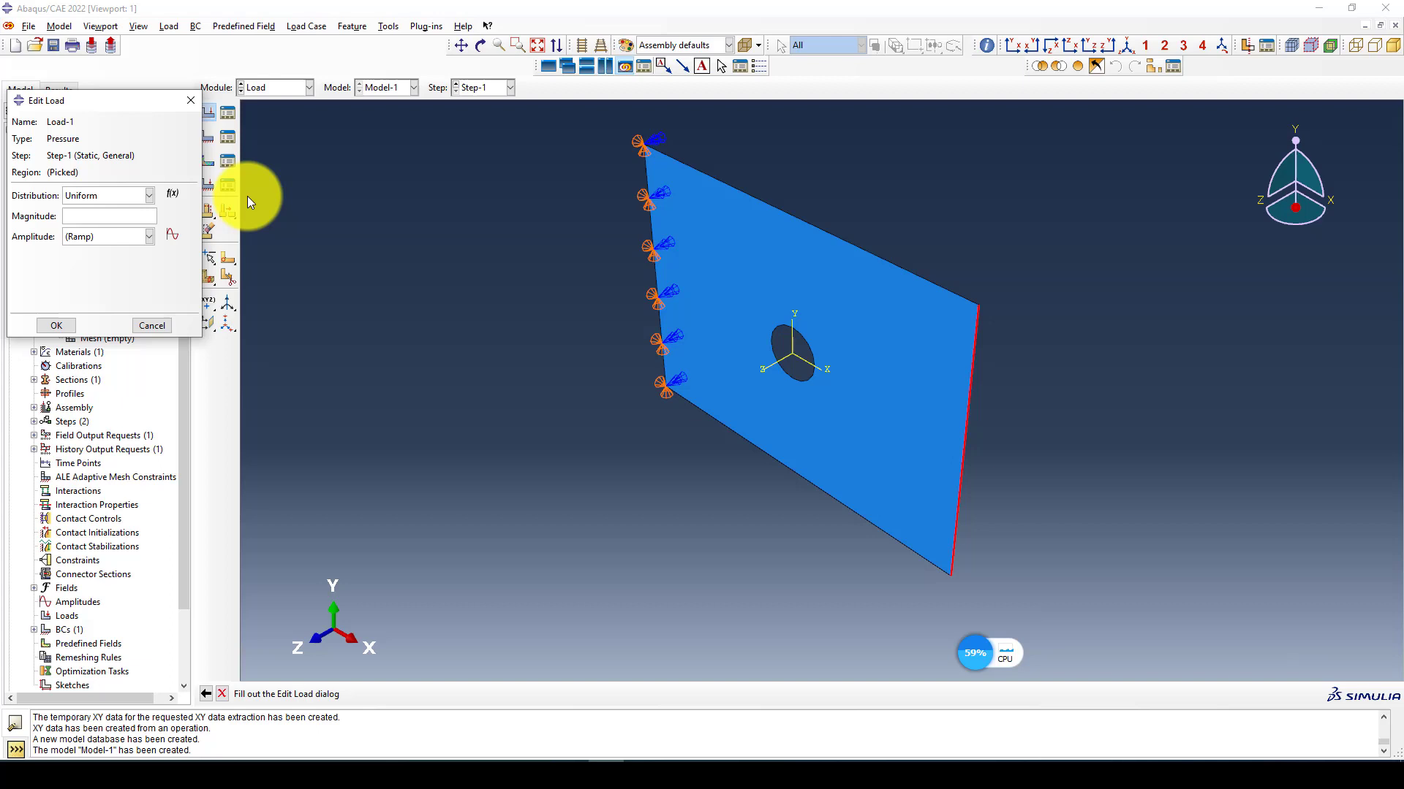
Step: Set the right edge's uniform pressure load to a magnitude of 10 with the Ramp amplitude
{"action": "left_click_drag", "start_coordinate": [143, 108], "coordinate": [415, 206]}
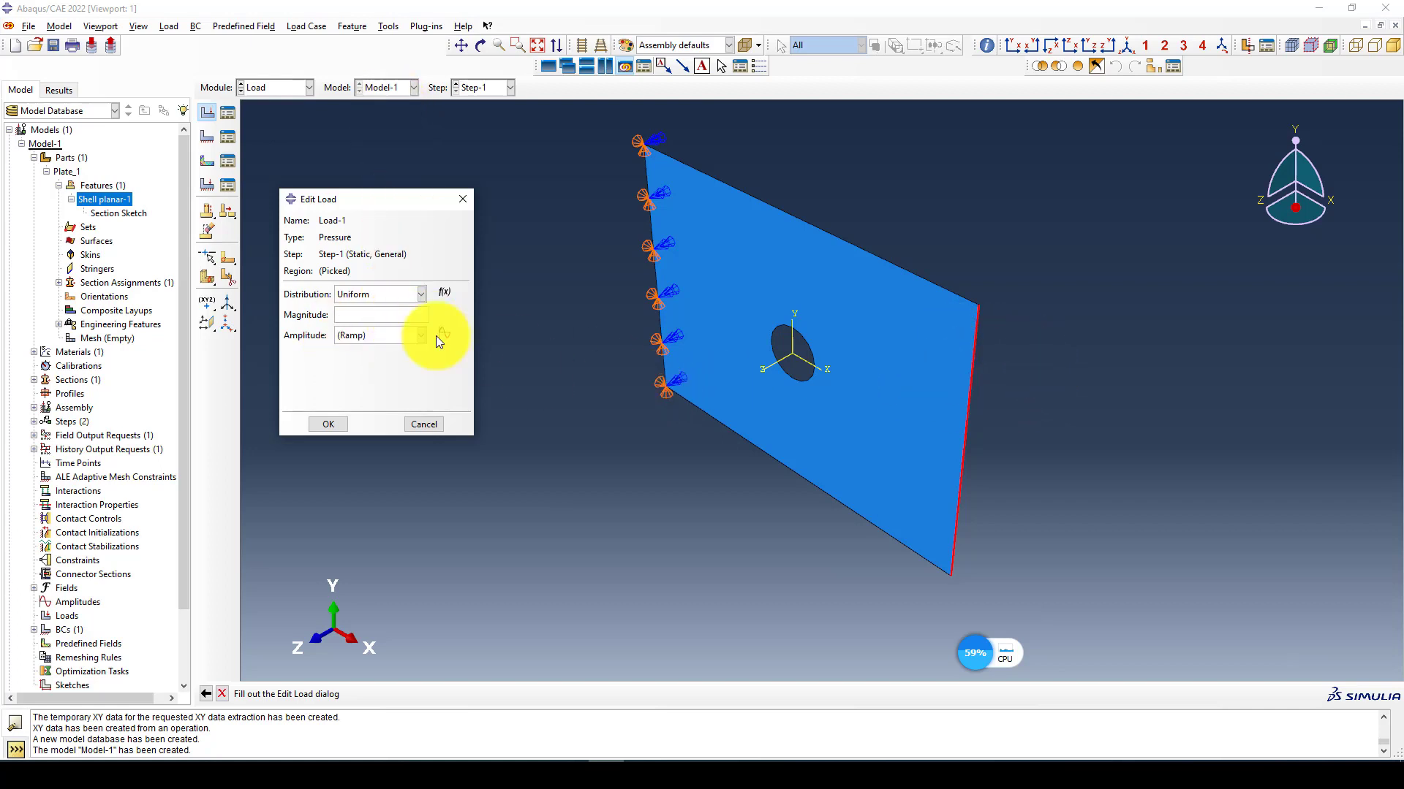
{"action": "left_click", "coordinate": [345, 313]}
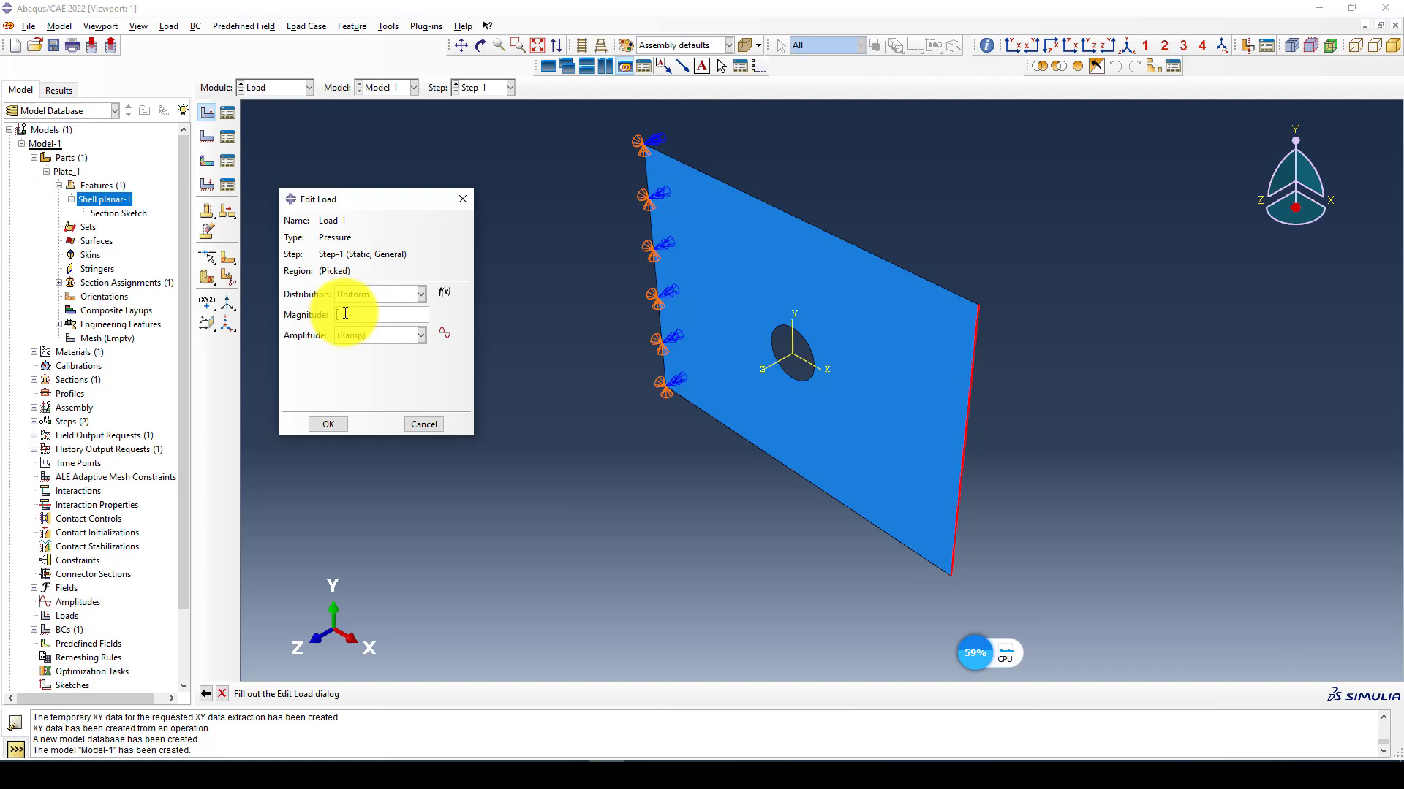
{"action": "type", "text": "10"}
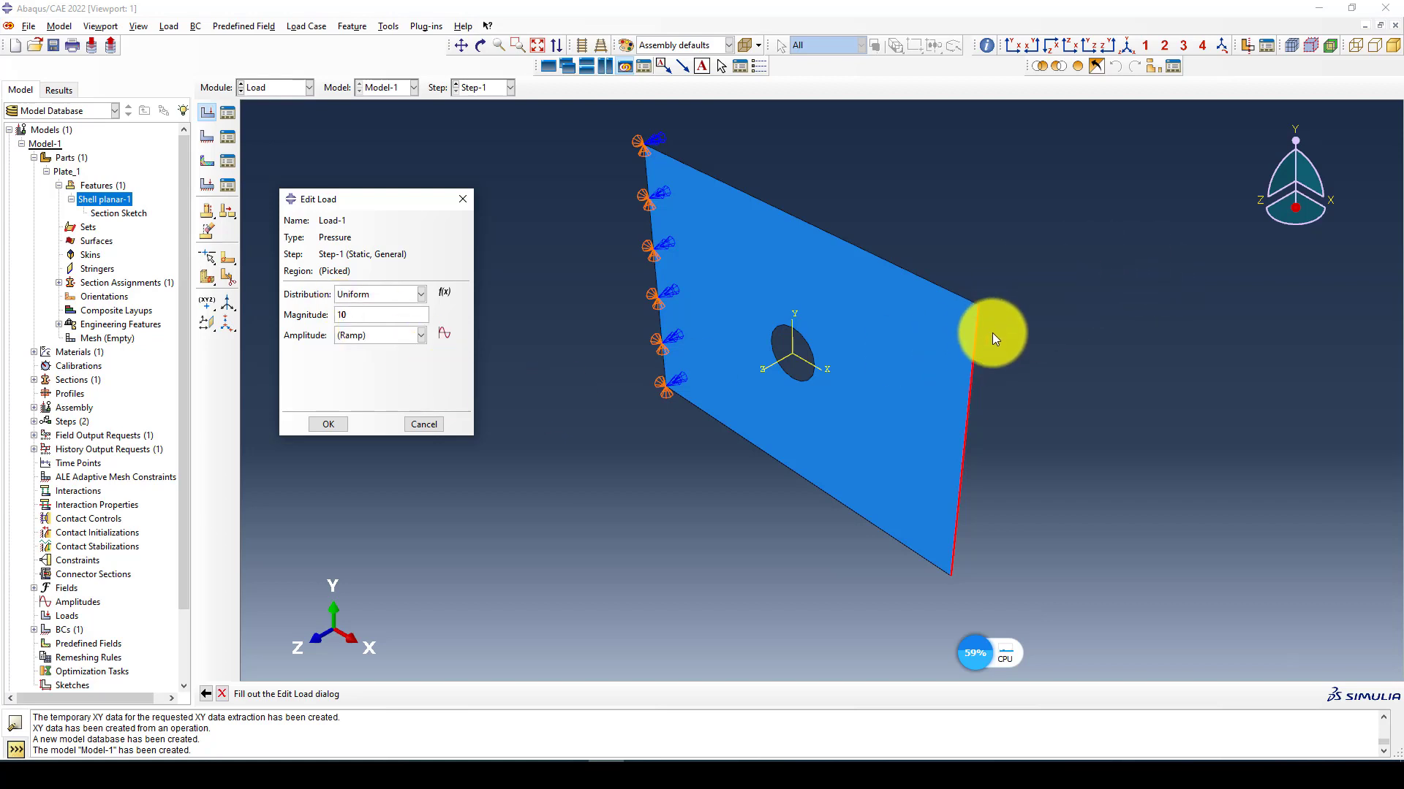
{"action": "left_click", "coordinate": [335, 426]}
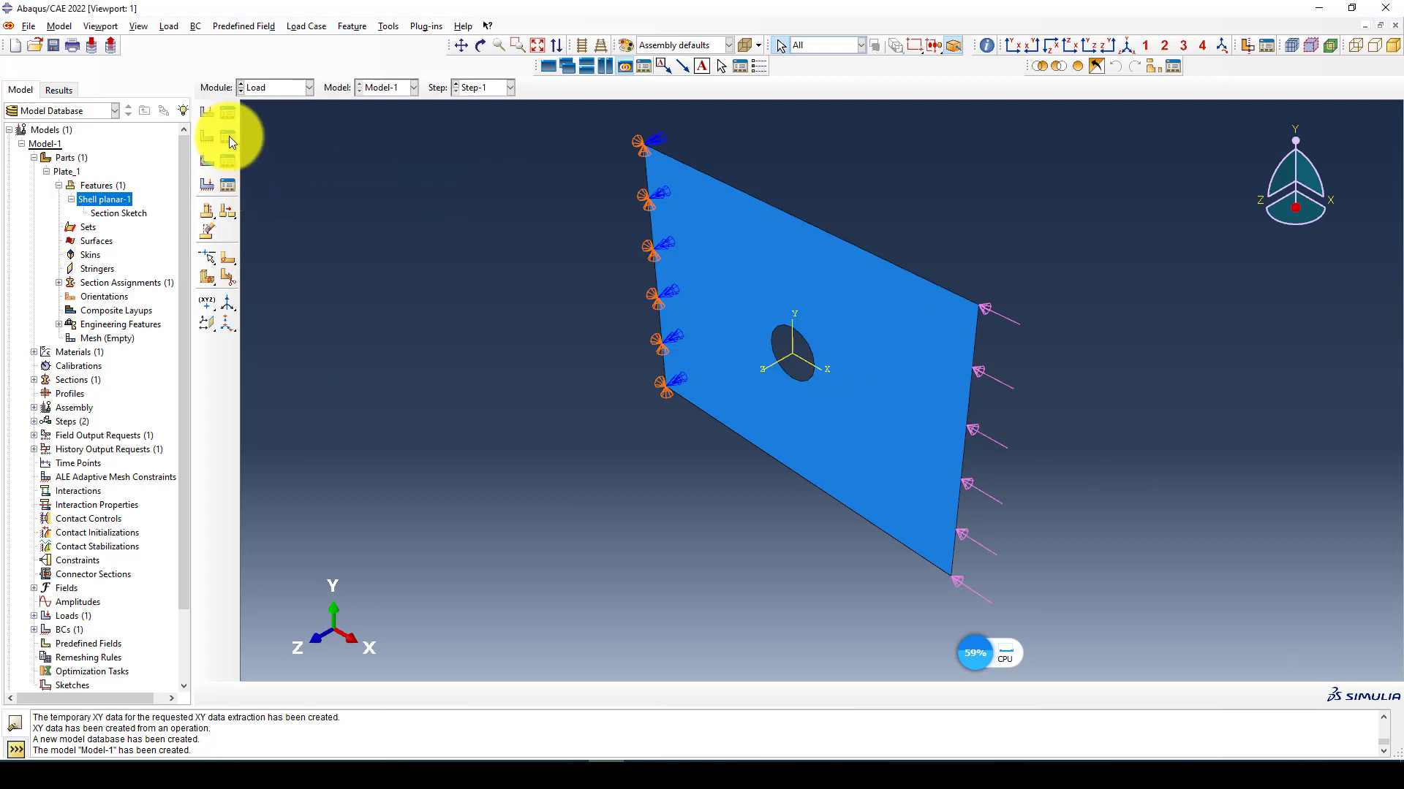
Step: Edit Load-1 to reverse the pressure direction by making its magnitude negative, and close the load and boundary condition managers
{"action": "left_click_drag", "start_coordinate": [851, 389], "coordinate": [880, 380]}
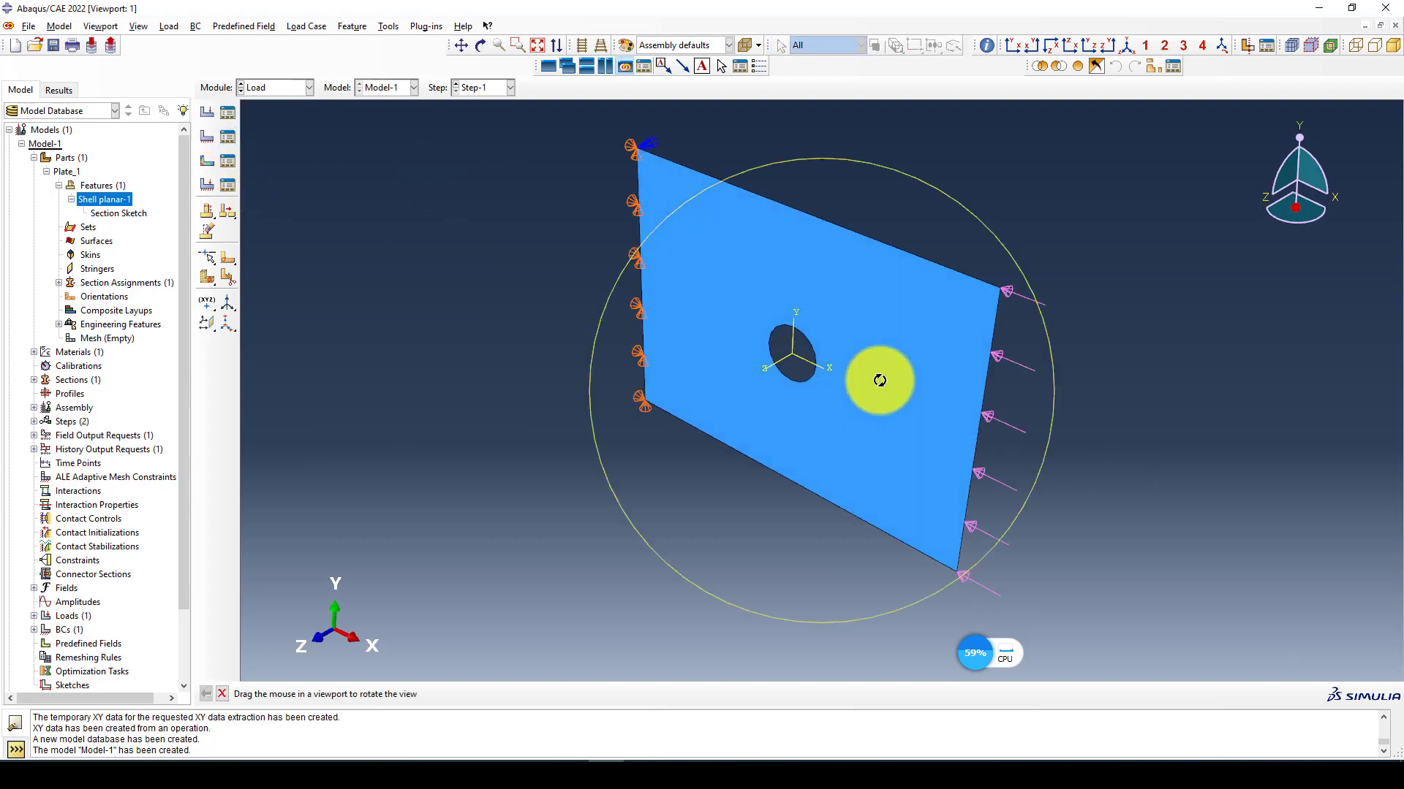
{"action": "left_click", "coordinate": [226, 133]}
{"action": "left_click", "coordinate": [227, 112]}
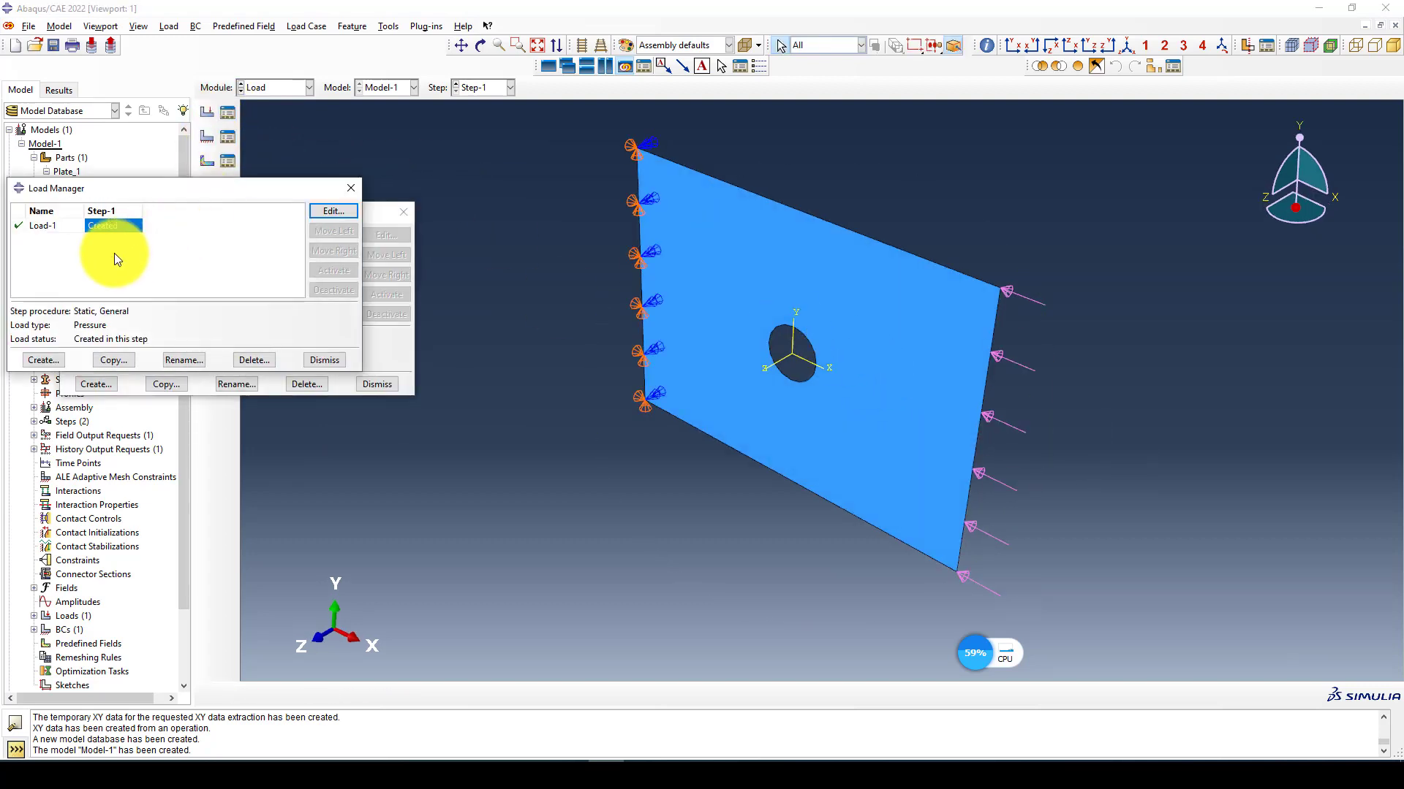
{"action": "left_click", "coordinate": [333, 210]}
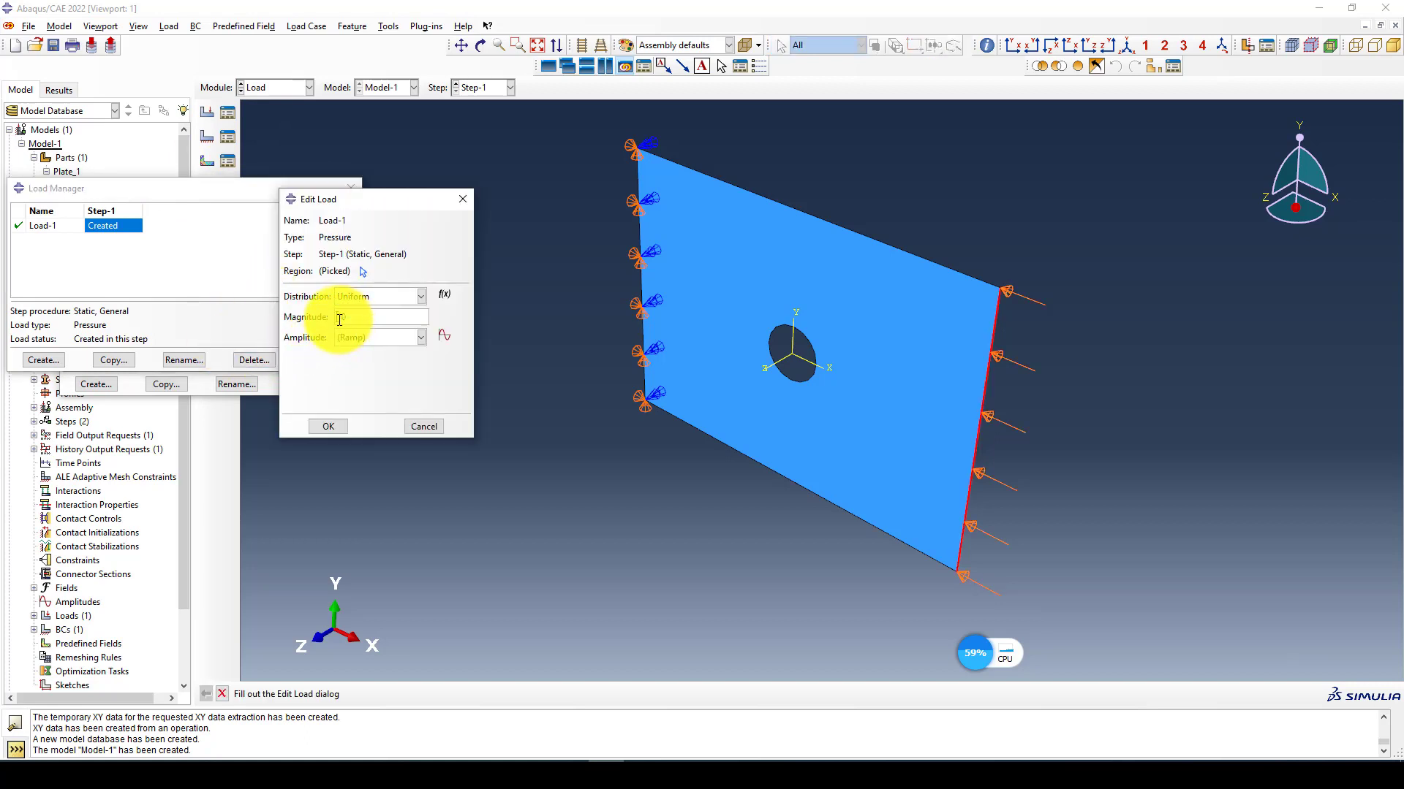
{"action": "left_click", "coordinate": [336, 426]}
{"action": "left_click", "coordinate": [331, 360]}
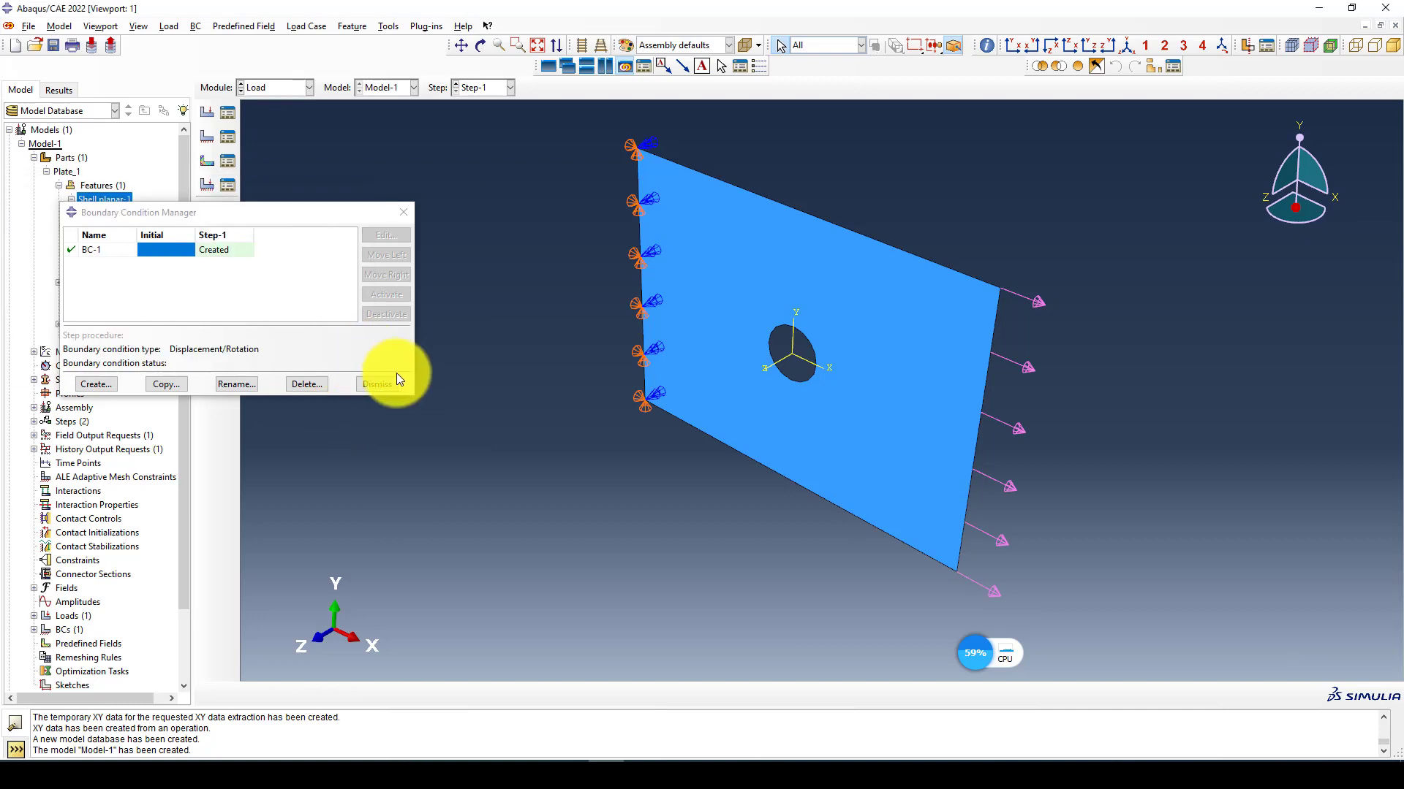
{"action": "left_click", "coordinate": [384, 385]}
Step: Switch to the Mesh module and make part Plate_1 the object to mesh
{"action": "left_click", "coordinate": [272, 89]}
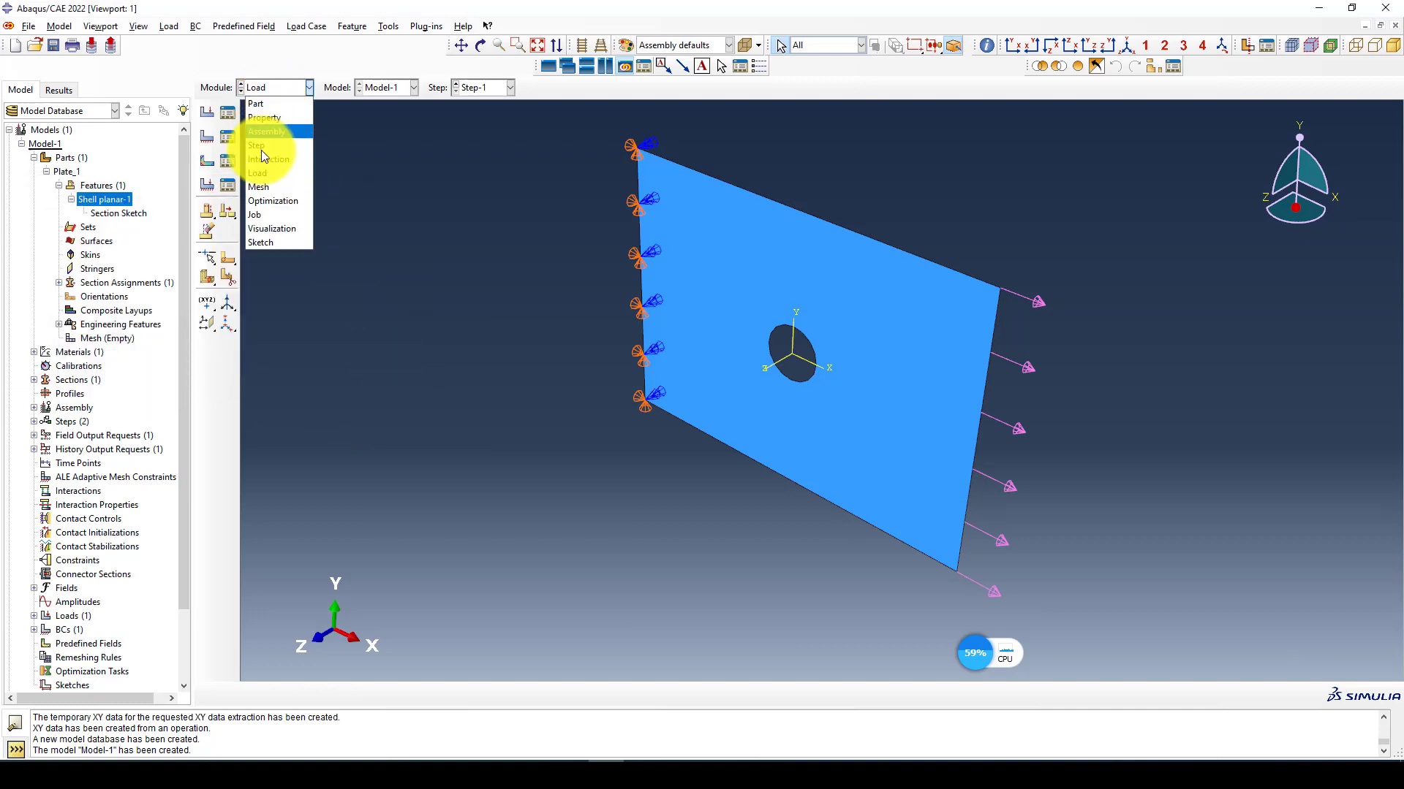
{"action": "left_click", "coordinate": [262, 187]}
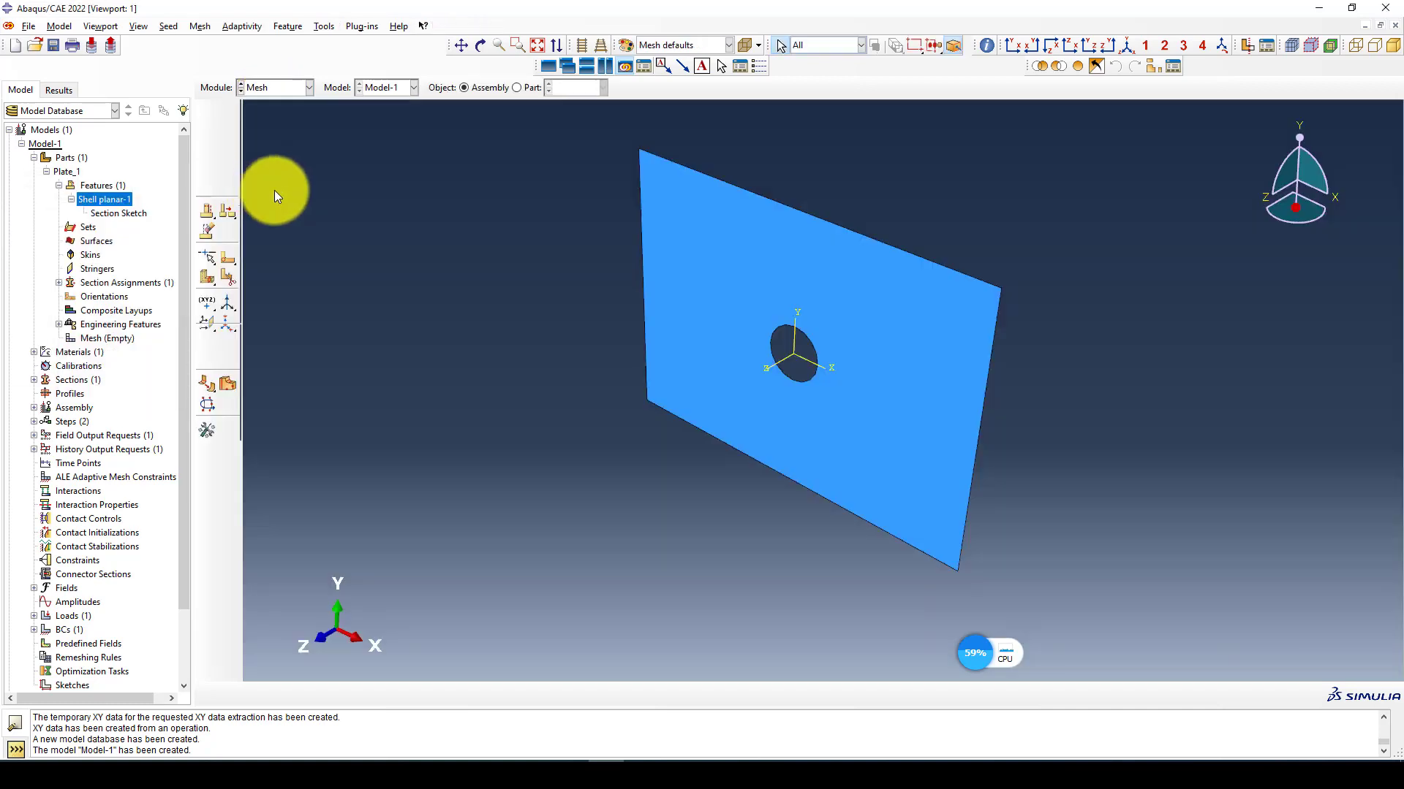
{"action": "left_click", "coordinate": [1012, 45]}
{"action": "left_click", "coordinate": [516, 87]}
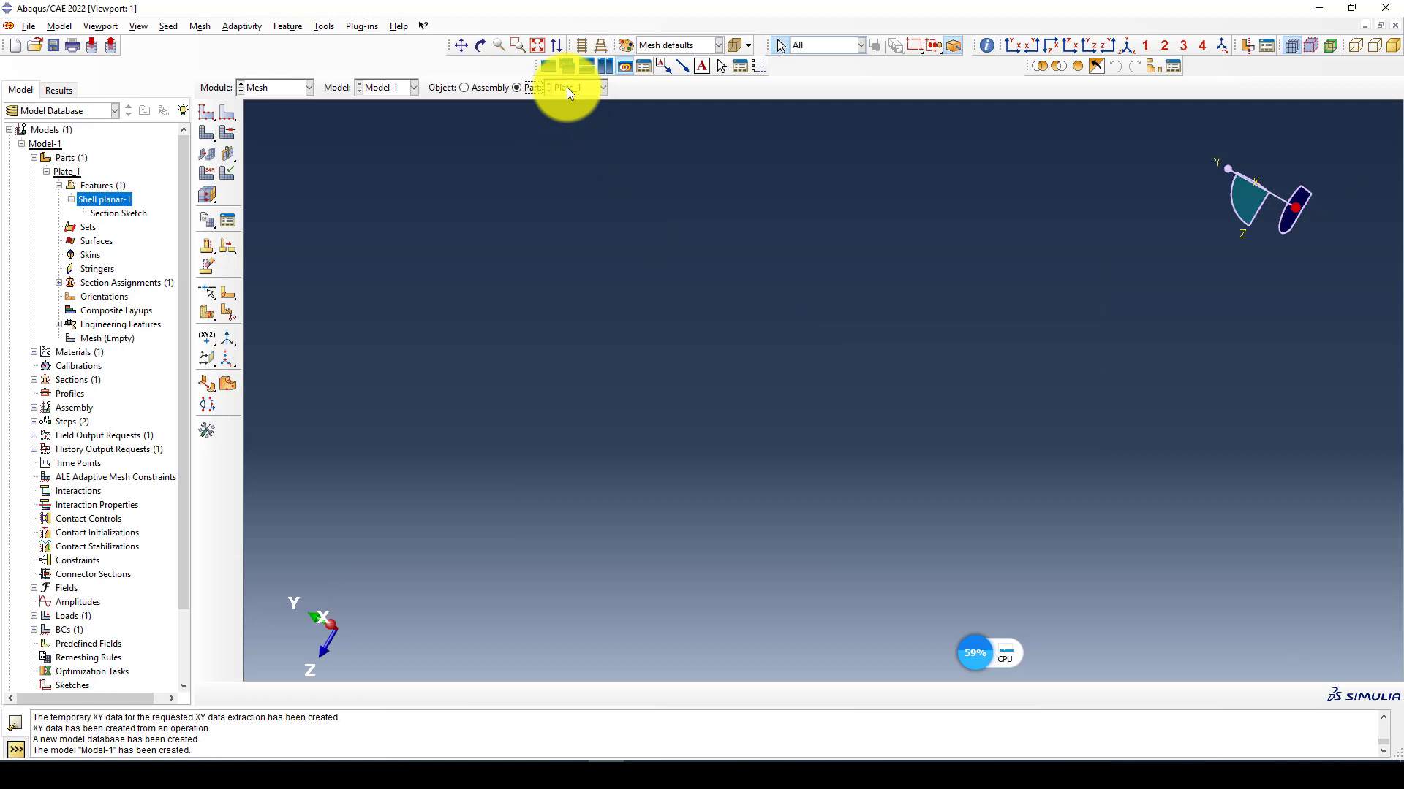
Step: Try to seed the plate instance with the assembly as the mesh object, and go back to part Plate_1
{"action": "left_click", "coordinate": [489, 89]}
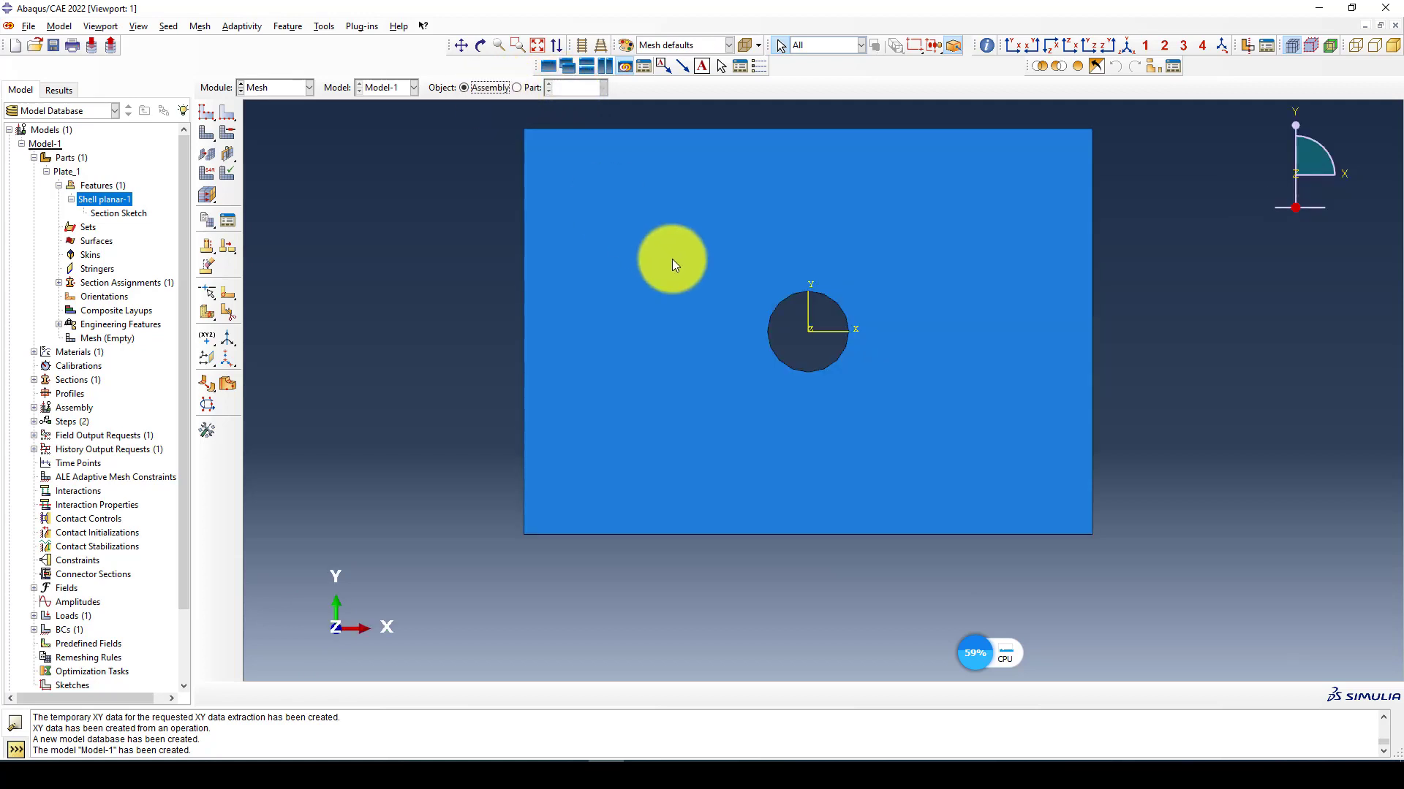
{"action": "left_click", "coordinate": [208, 113]}
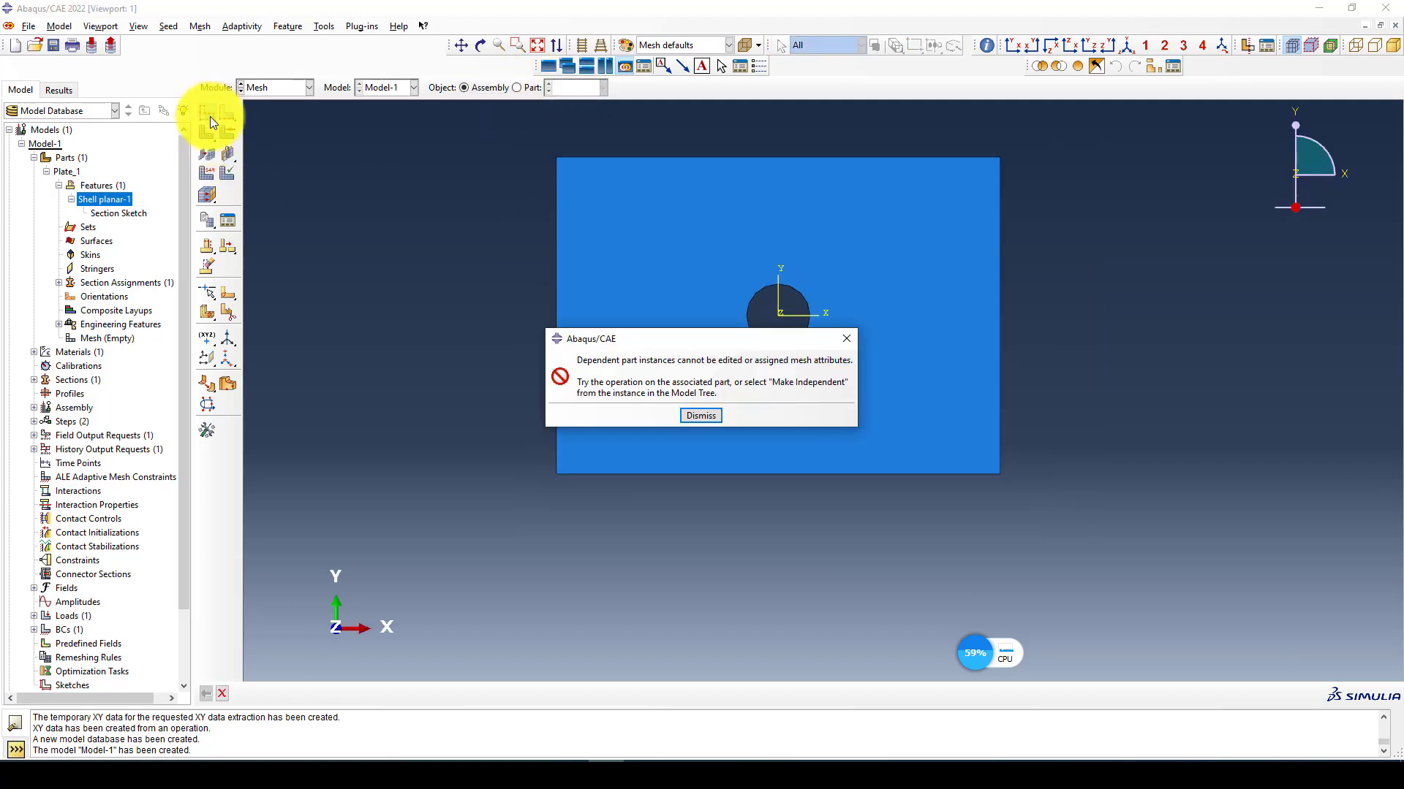
{"action": "left_click", "coordinate": [846, 340]}
{"action": "left_click", "coordinate": [517, 88]}
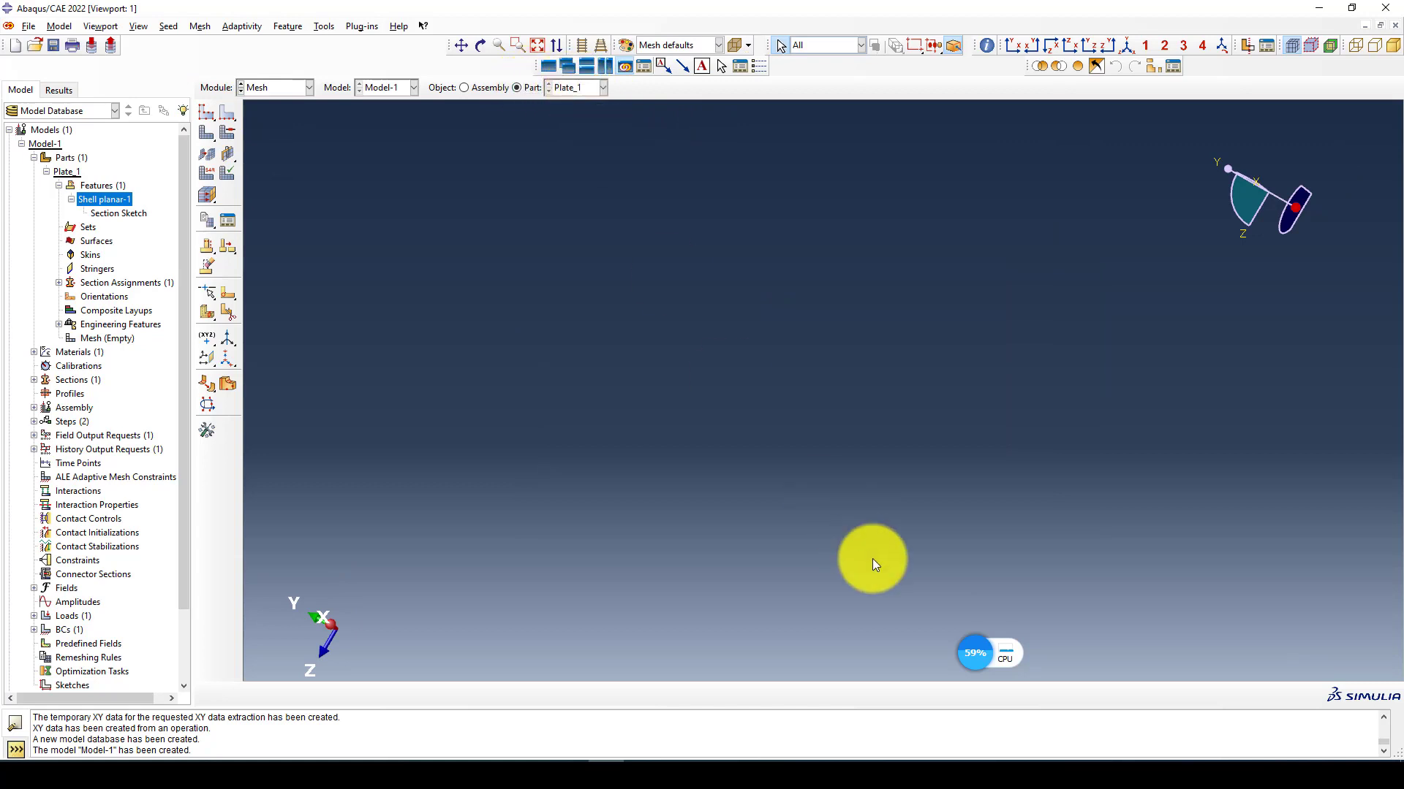
Step: Set the plate's mesh controls to Quad elements with the Free technique and the Medial axis algorithm
{"action": "left_click", "coordinate": [1125, 46]}
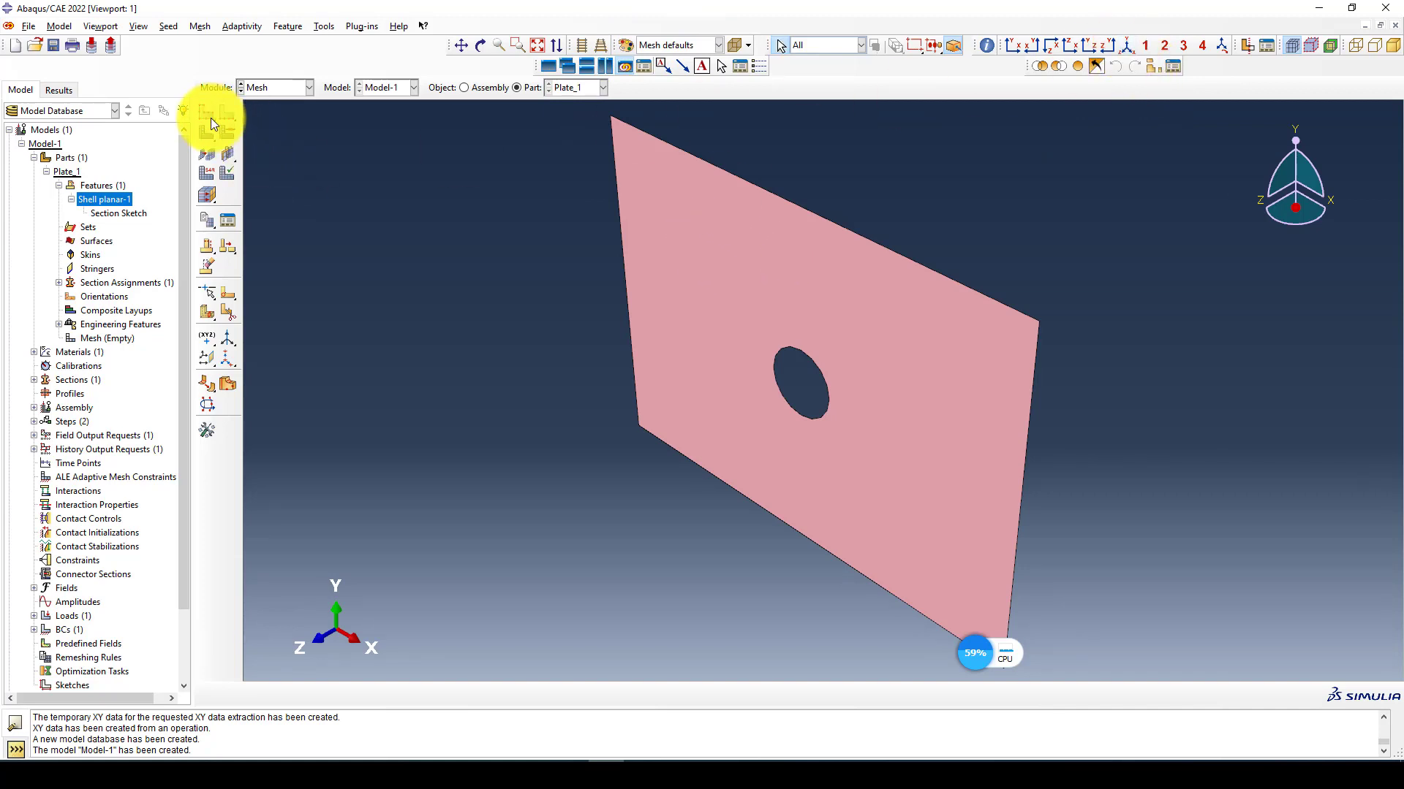
{"action": "left_click", "coordinate": [225, 134]}
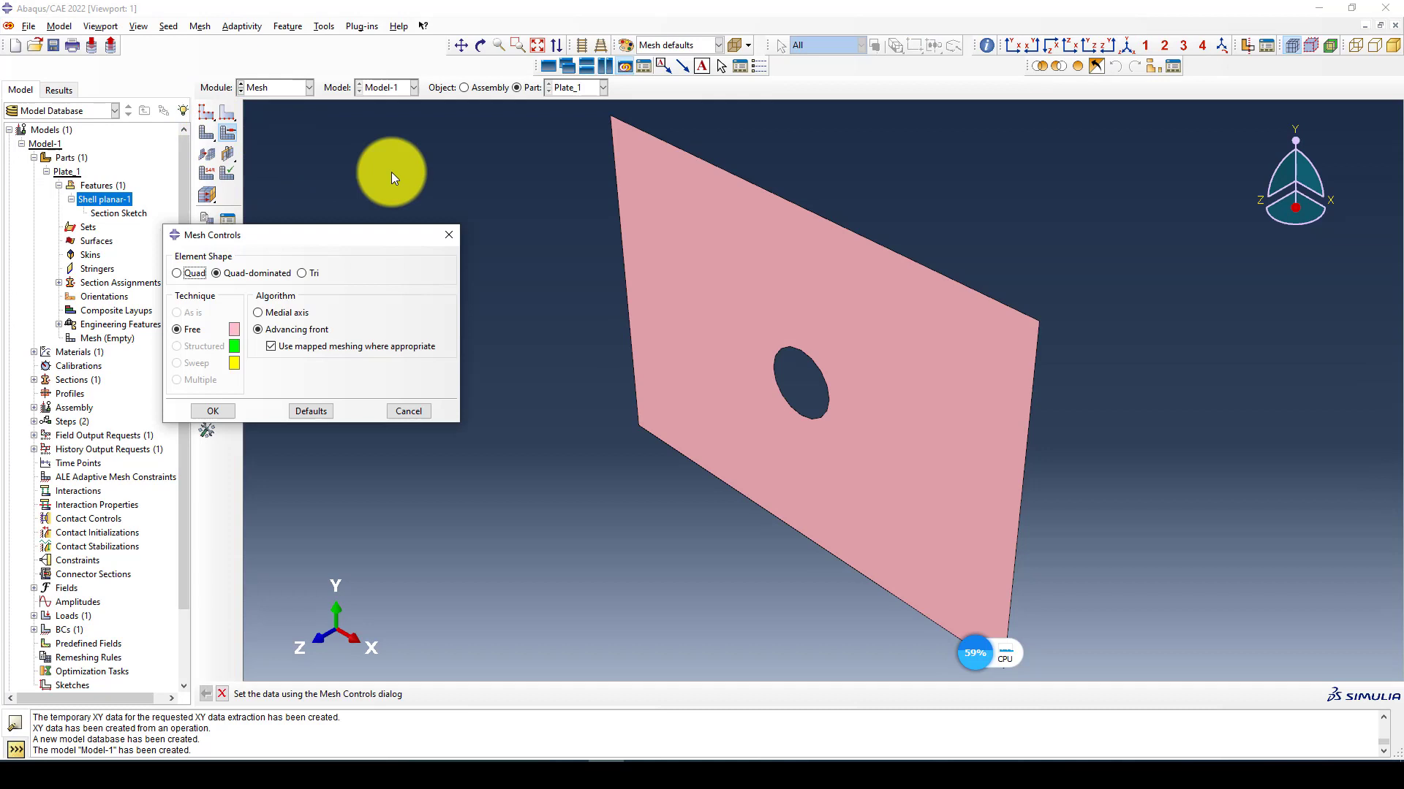
{"action": "scroll", "coordinate": [788, 274], "scroll_direction": "down", "scroll_amount": 2}
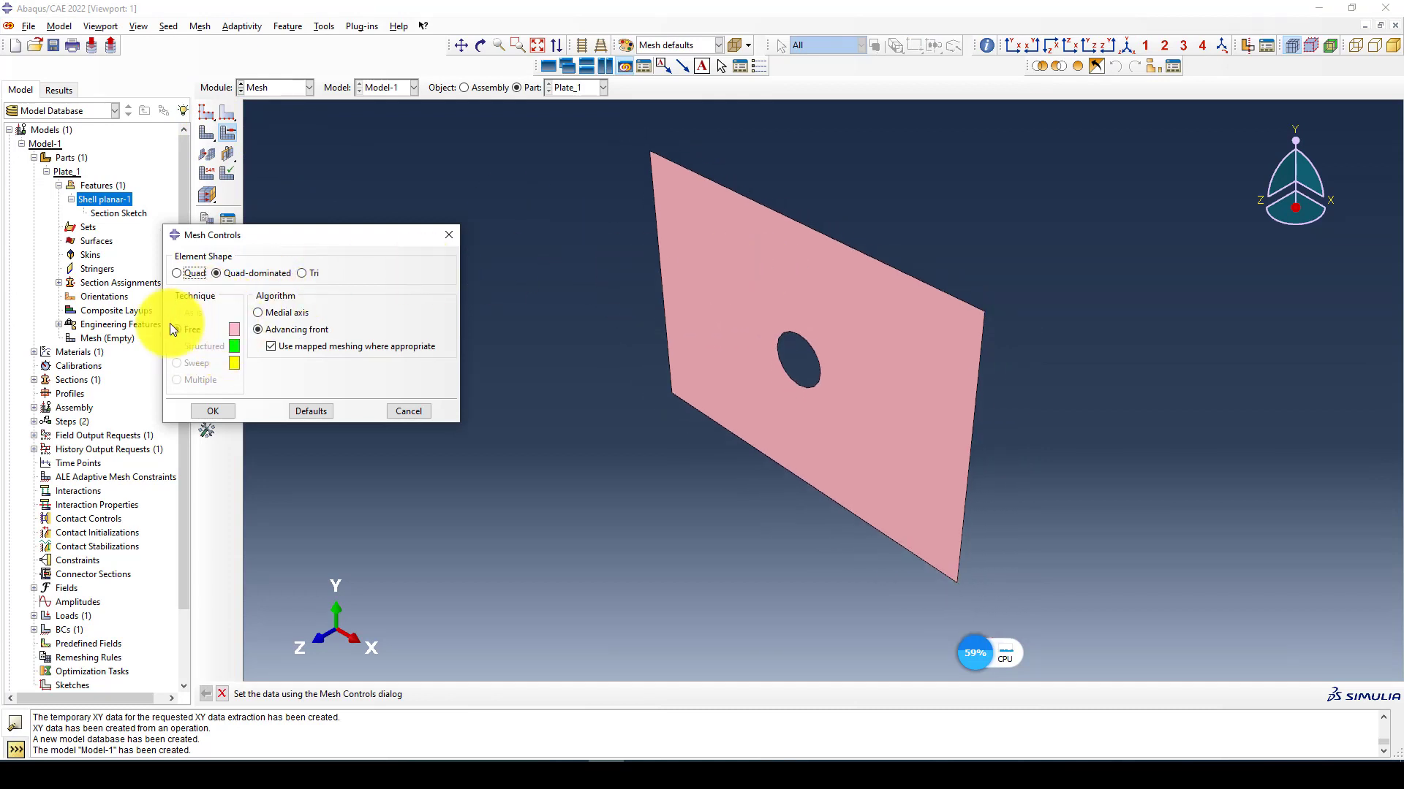
{"action": "left_click", "coordinate": [182, 272]}
{"action": "left_click", "coordinate": [258, 312]}
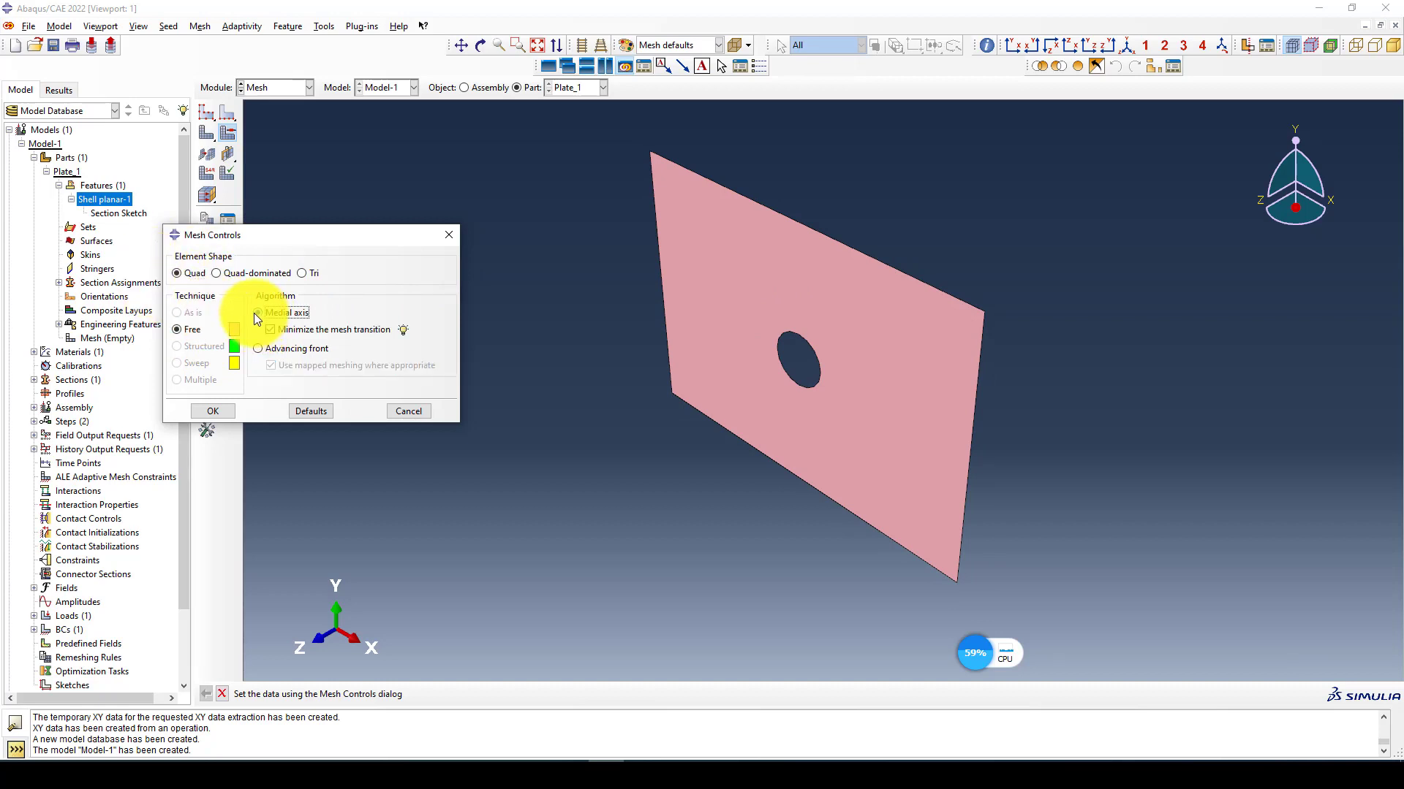
{"action": "left_click", "coordinate": [213, 410]}
Step: Seed the plate with an approximate global size of 20, keeping curvature control on
{"action": "left_click", "coordinate": [212, 113]}
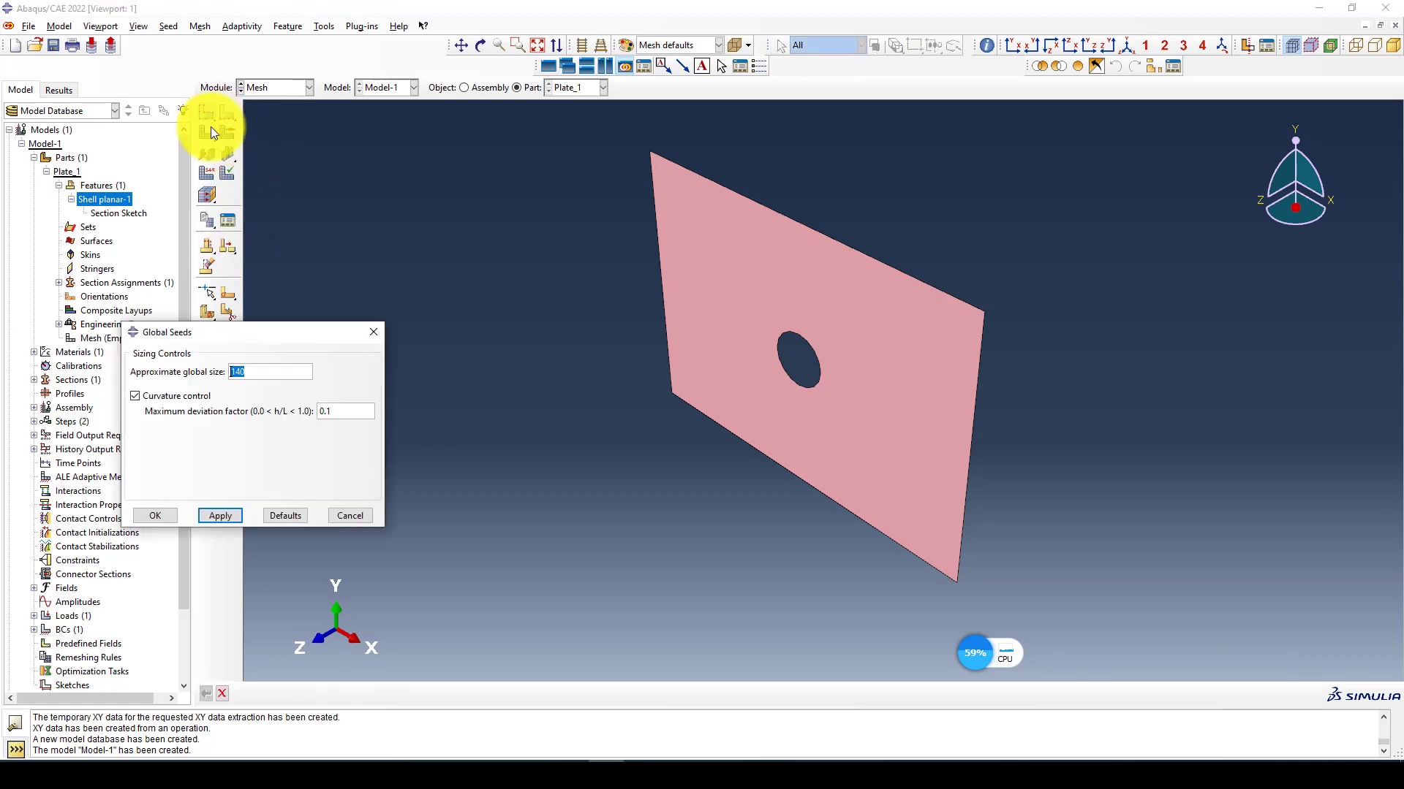
{"action": "double_click", "coordinate": [267, 374]}
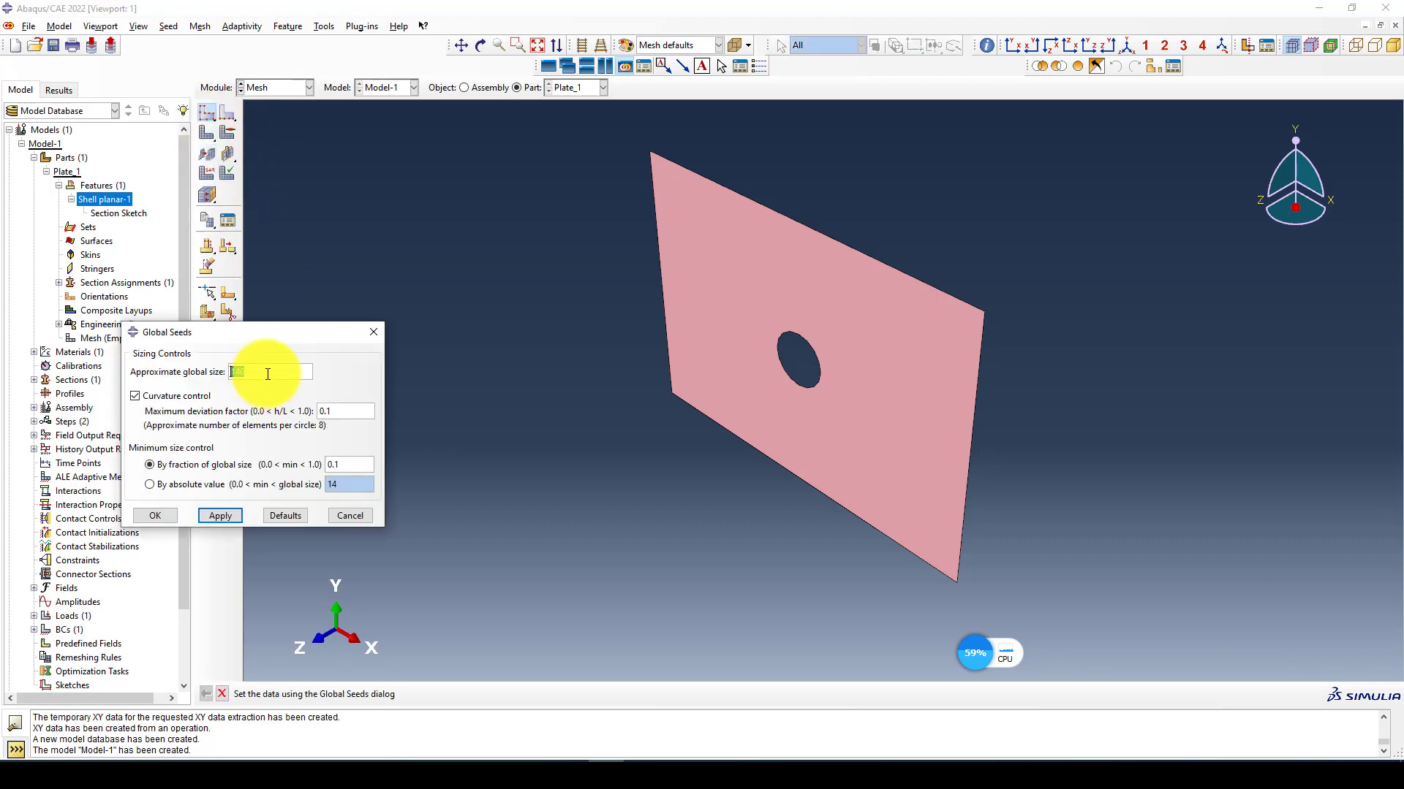
{"action": "type", "text": "20"}
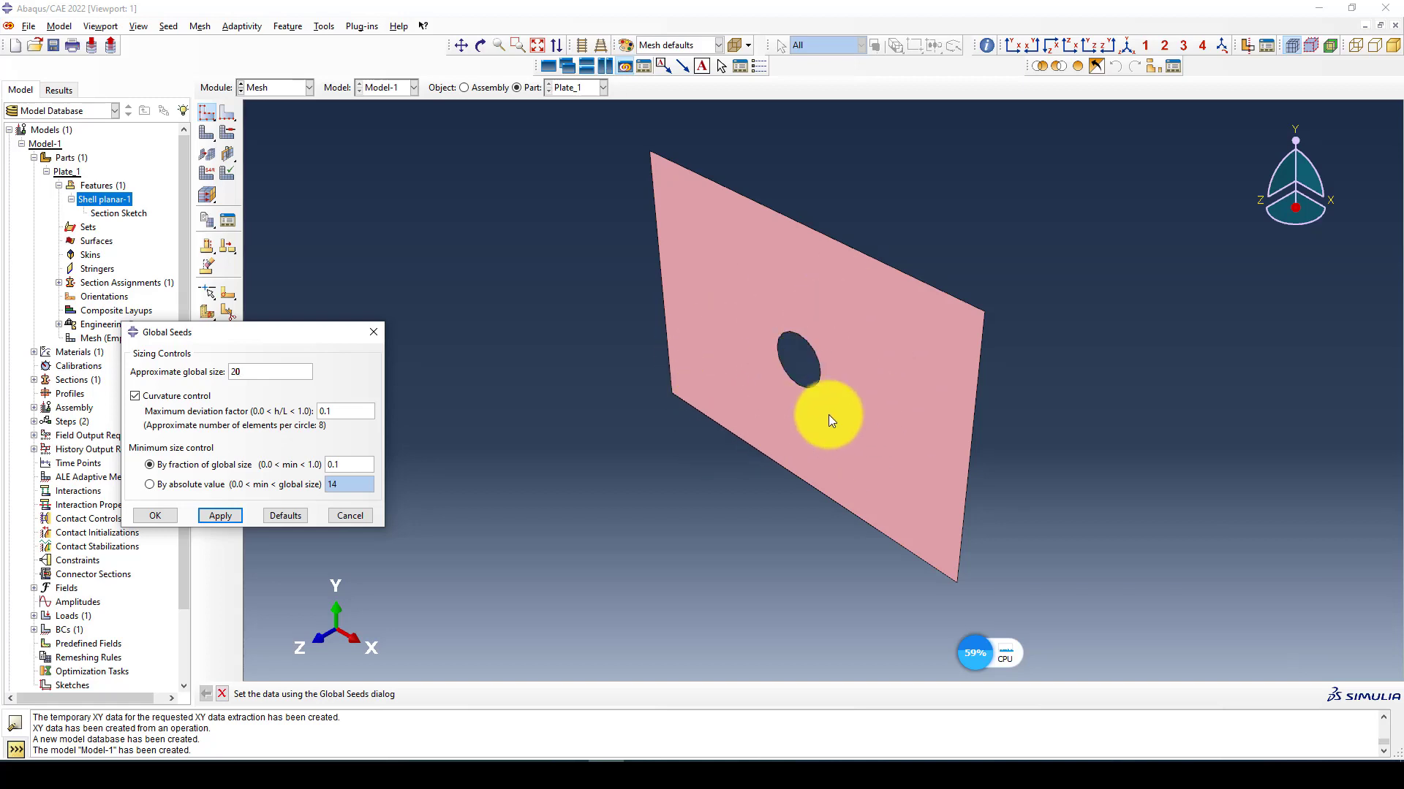
{"action": "left_click", "coordinate": [219, 513]}
{"action": "left_click", "coordinate": [161, 515]}
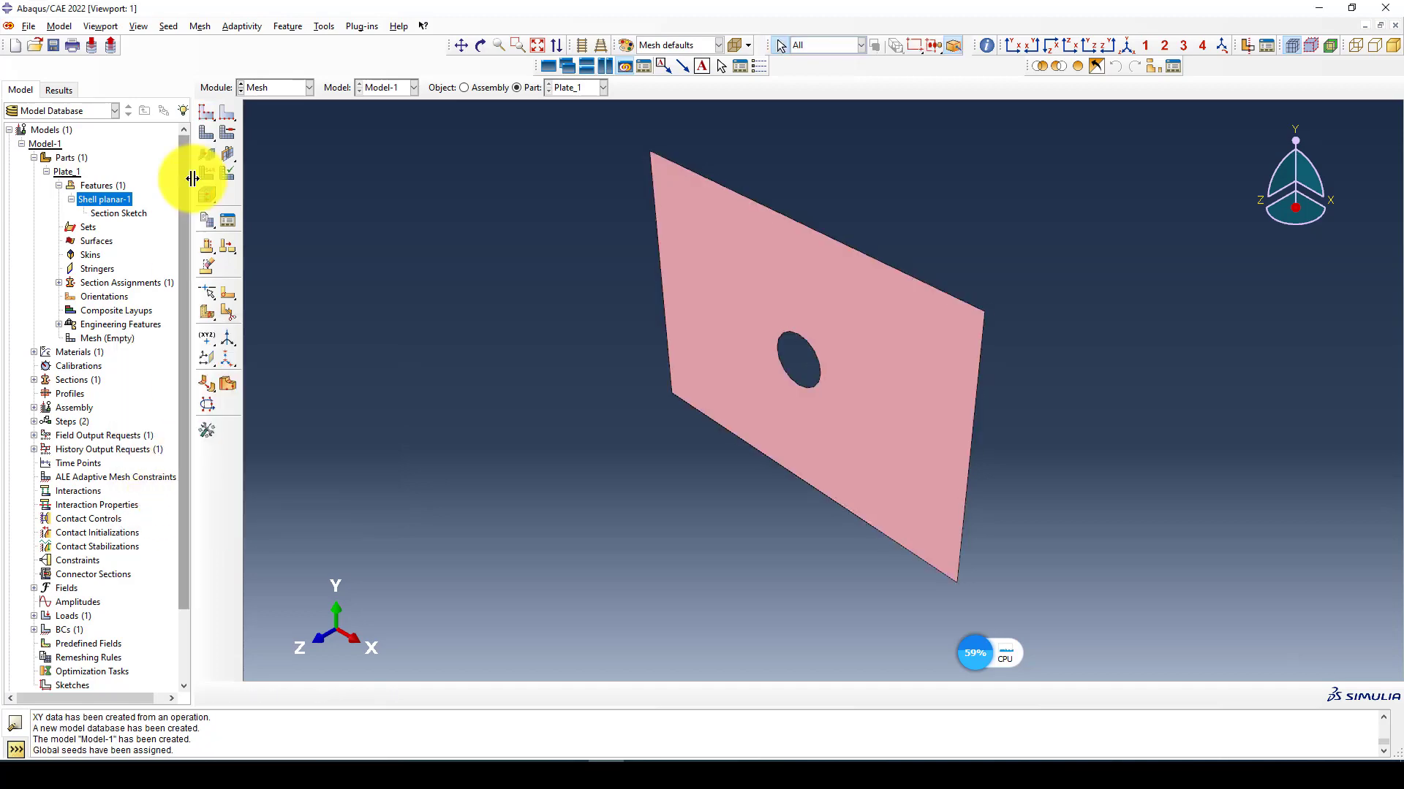
Step: Mesh part Plate_1 and inspect the elements around the central hole
{"action": "left_click", "coordinate": [207, 132]}
{"action": "left_click", "coordinate": [329, 694]}
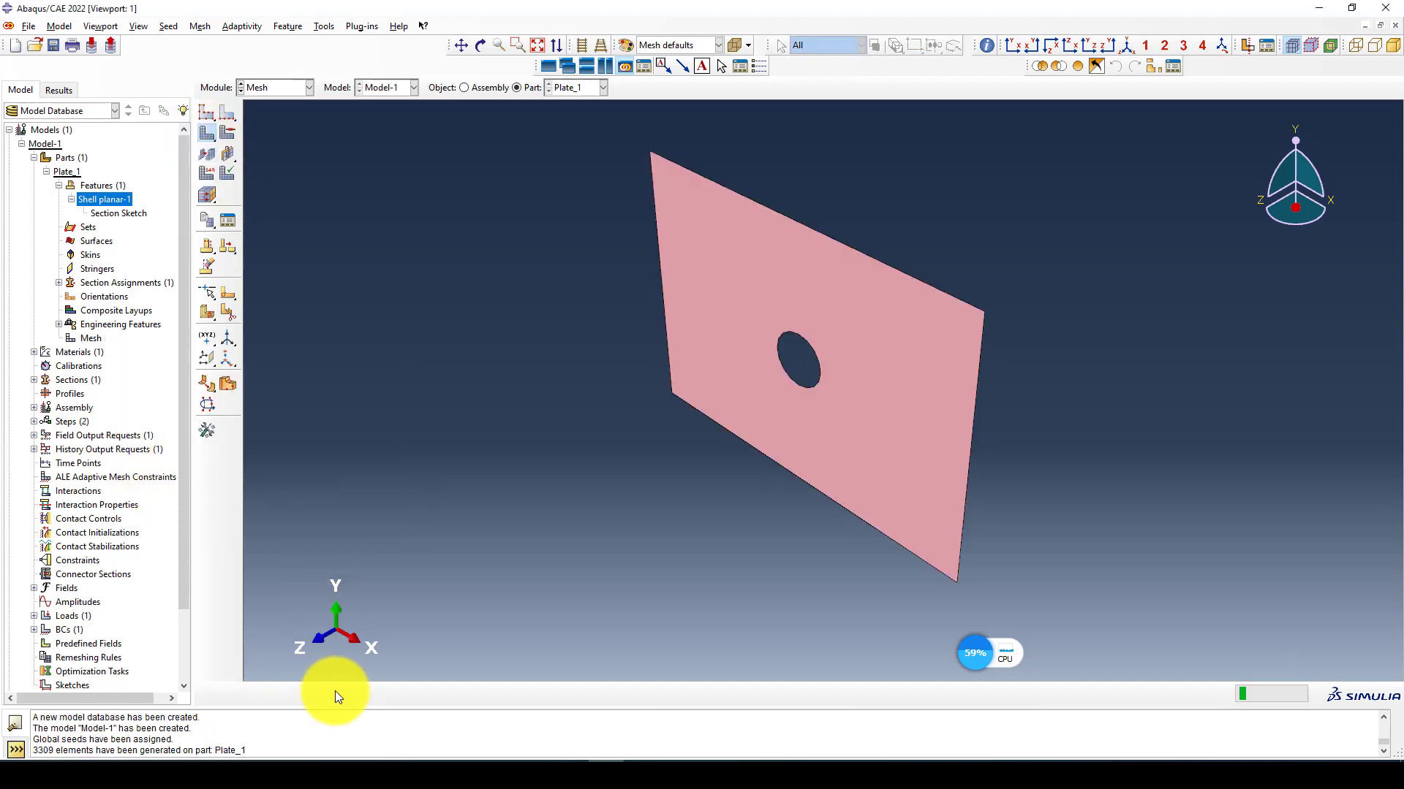
{"action": "left_click_drag", "start_coordinate": [808, 520], "coordinate": [810, 436], "text": "ctrl+alt"}
{"action": "scroll", "coordinate": [783, 410], "scroll_direction": "down", "scroll_amount": 4}
{"action": "scroll", "coordinate": [810, 436], "scroll_direction": "up", "scroll_amount": 3}
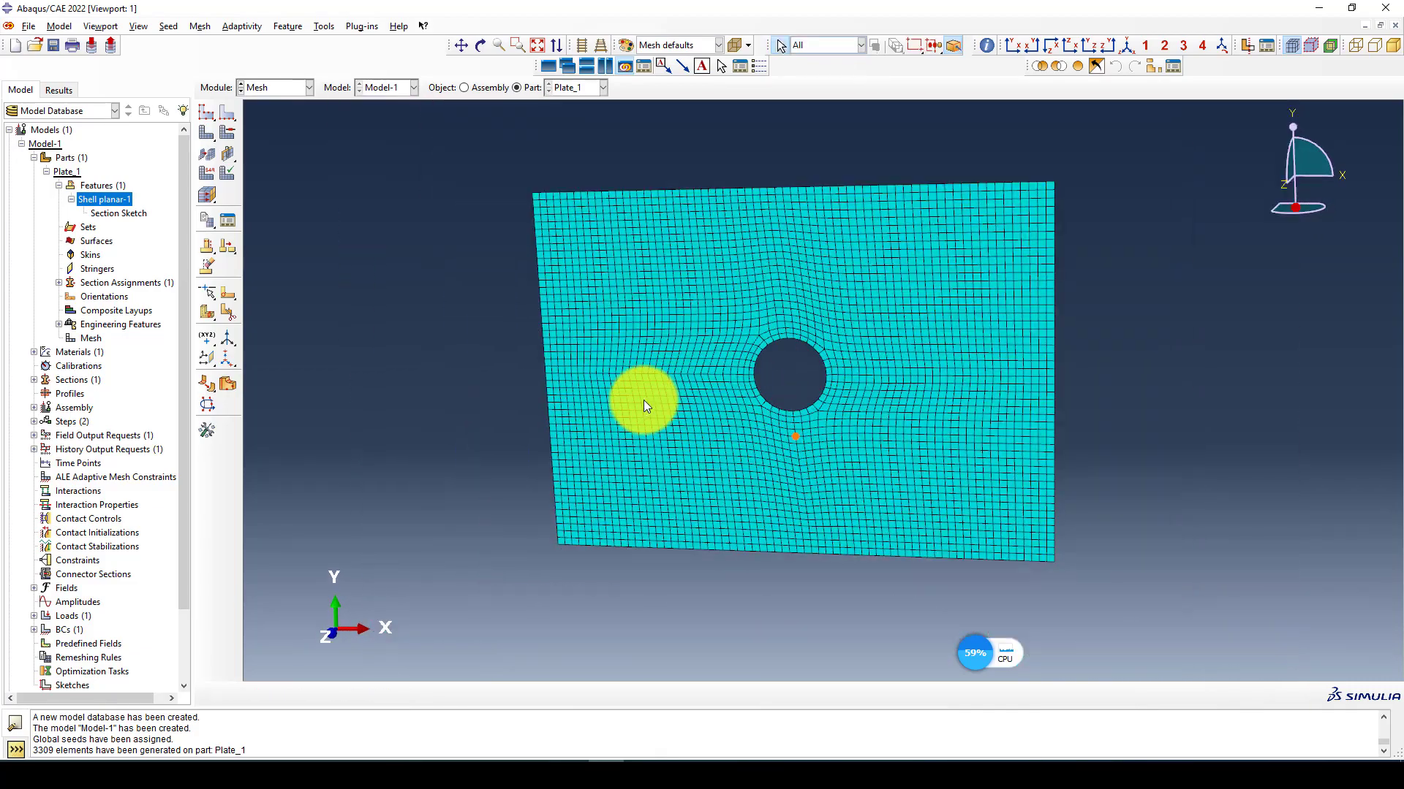
Step: Create a full analysis job named Plate_Analysis from Model-1 in the Job module with the default settings
{"action": "left_click", "coordinate": [286, 86]}
{"action": "left_click", "coordinate": [287, 214]}
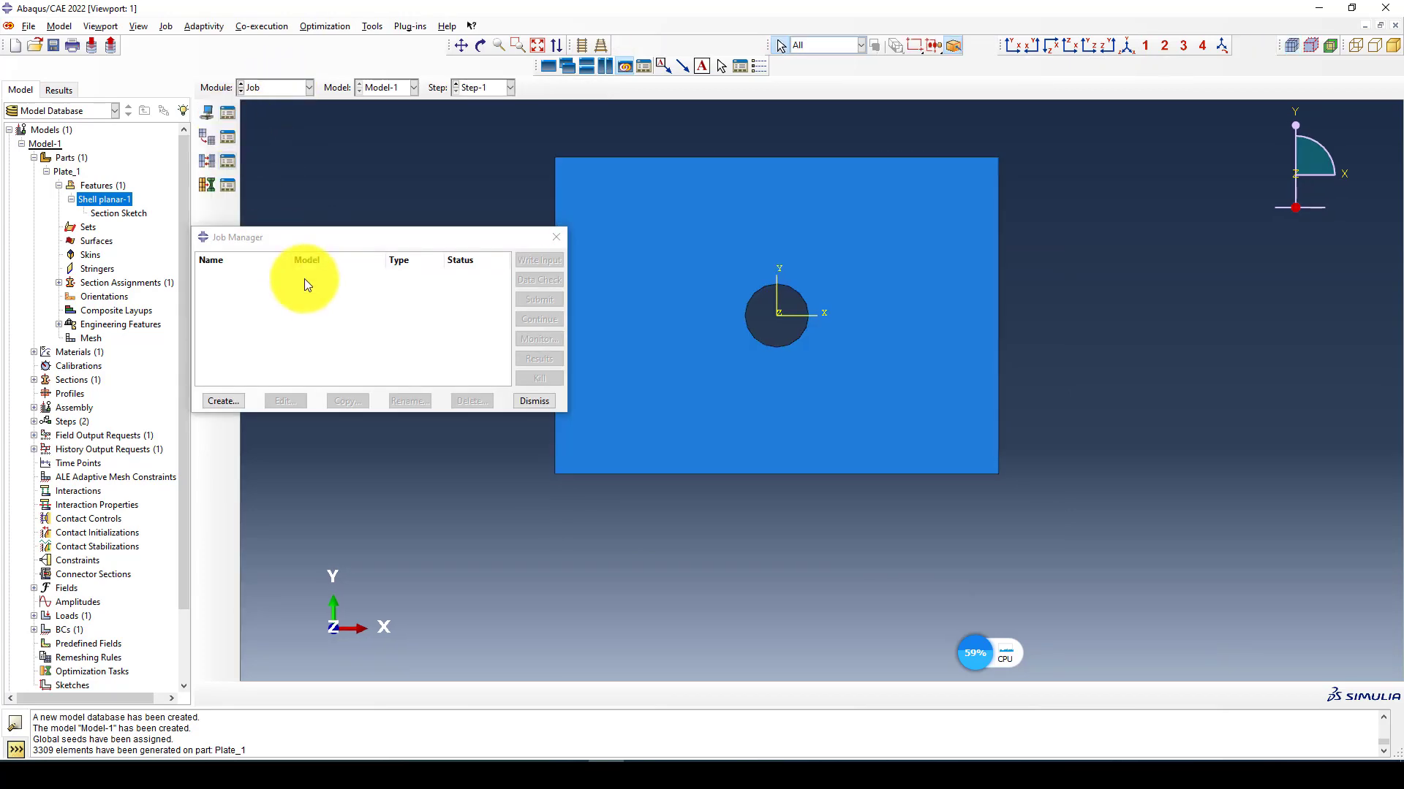
{"action": "left_click", "coordinate": [233, 400]}
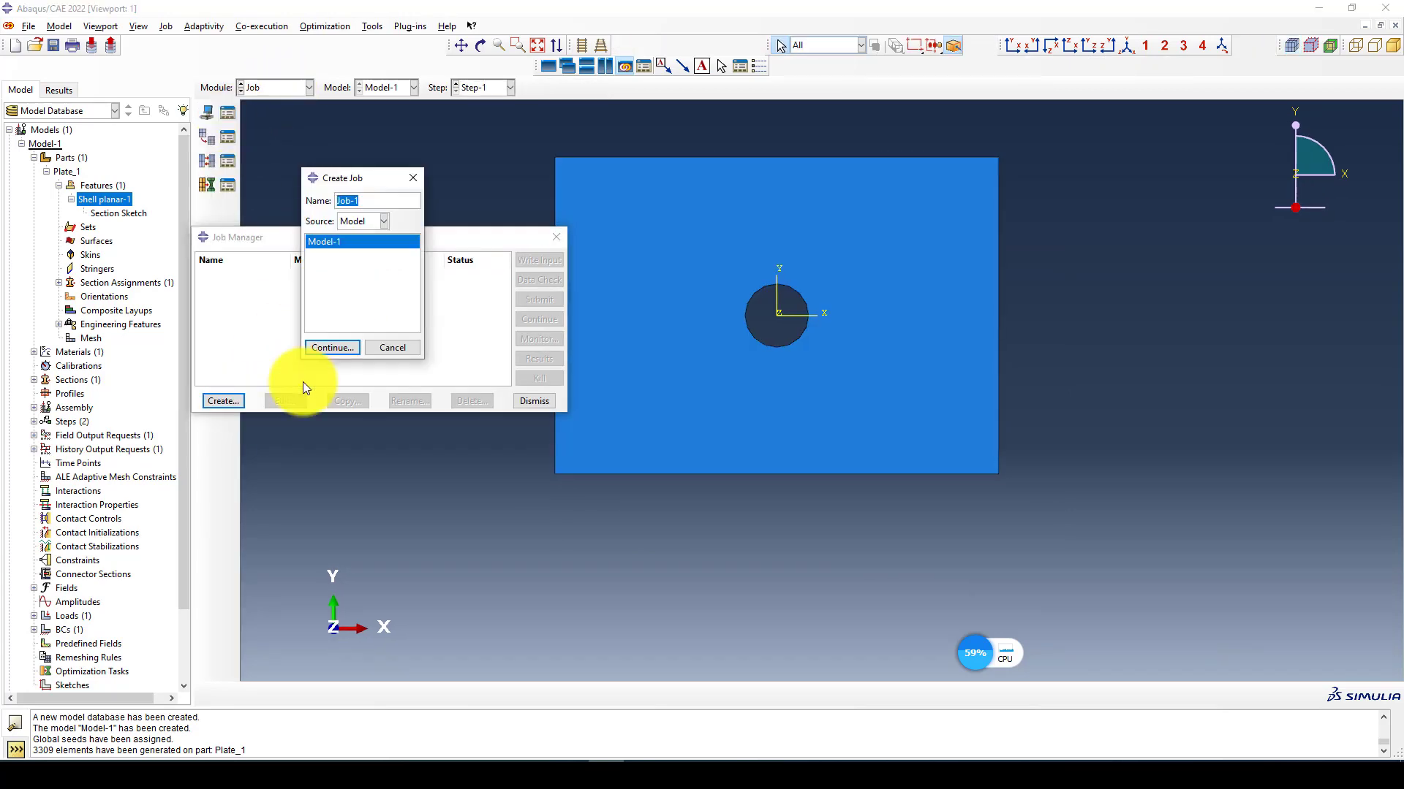
{"action": "type", "text": "Plate_Analysis"}
{"action": "left_click", "coordinate": [330, 349]}
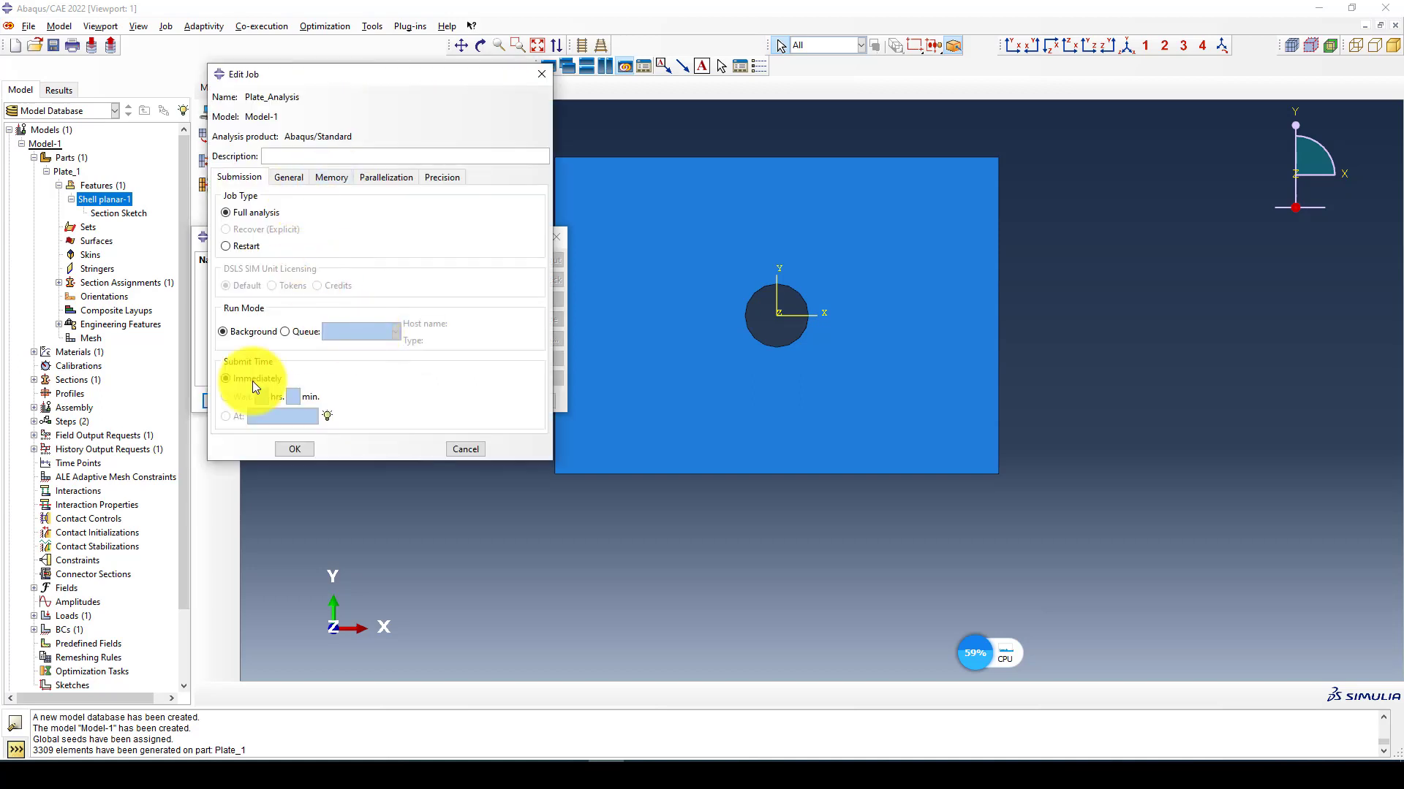
{"action": "left_click", "coordinate": [295, 448]}
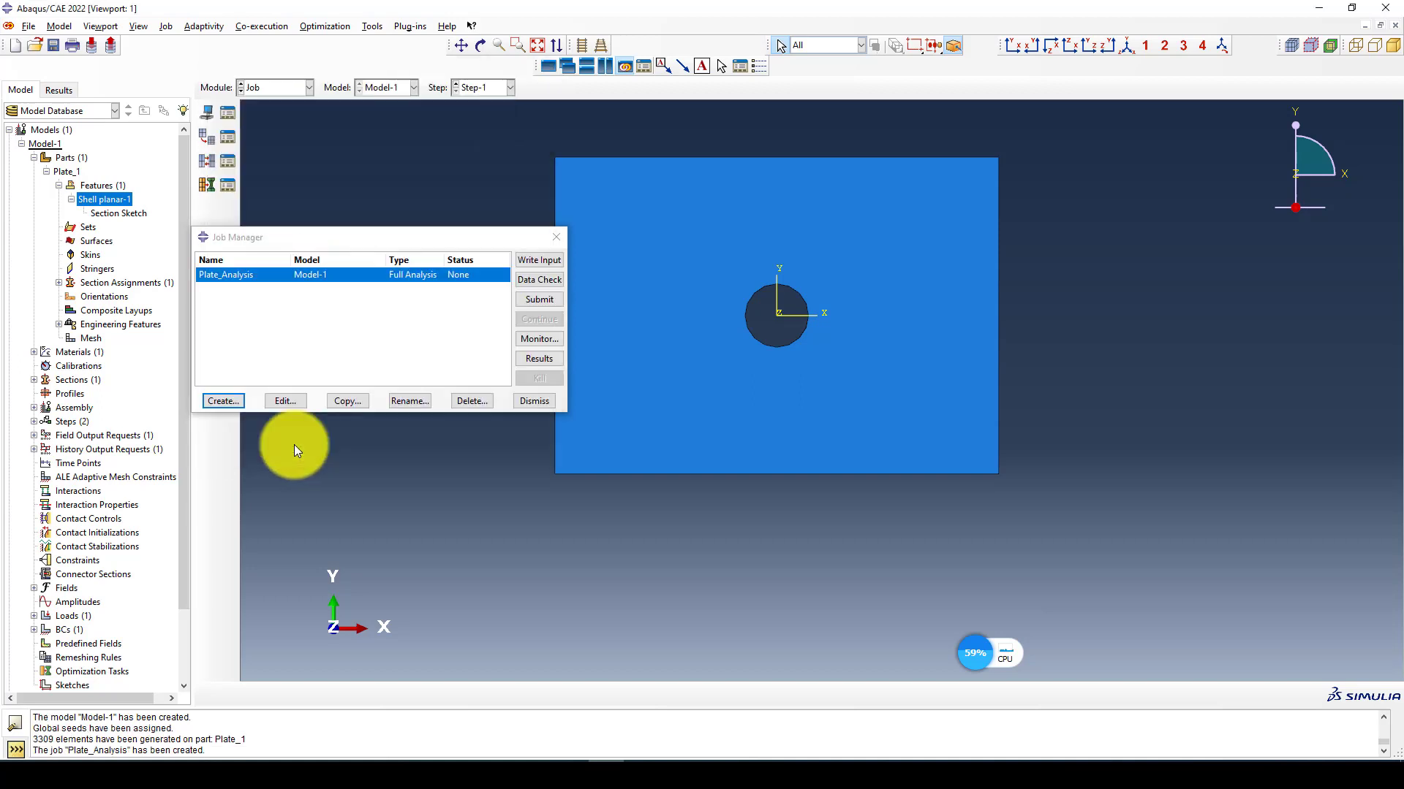
Step: Submit the Plate_Analysis job and open its monitor
{"action": "left_click", "coordinate": [543, 298]}
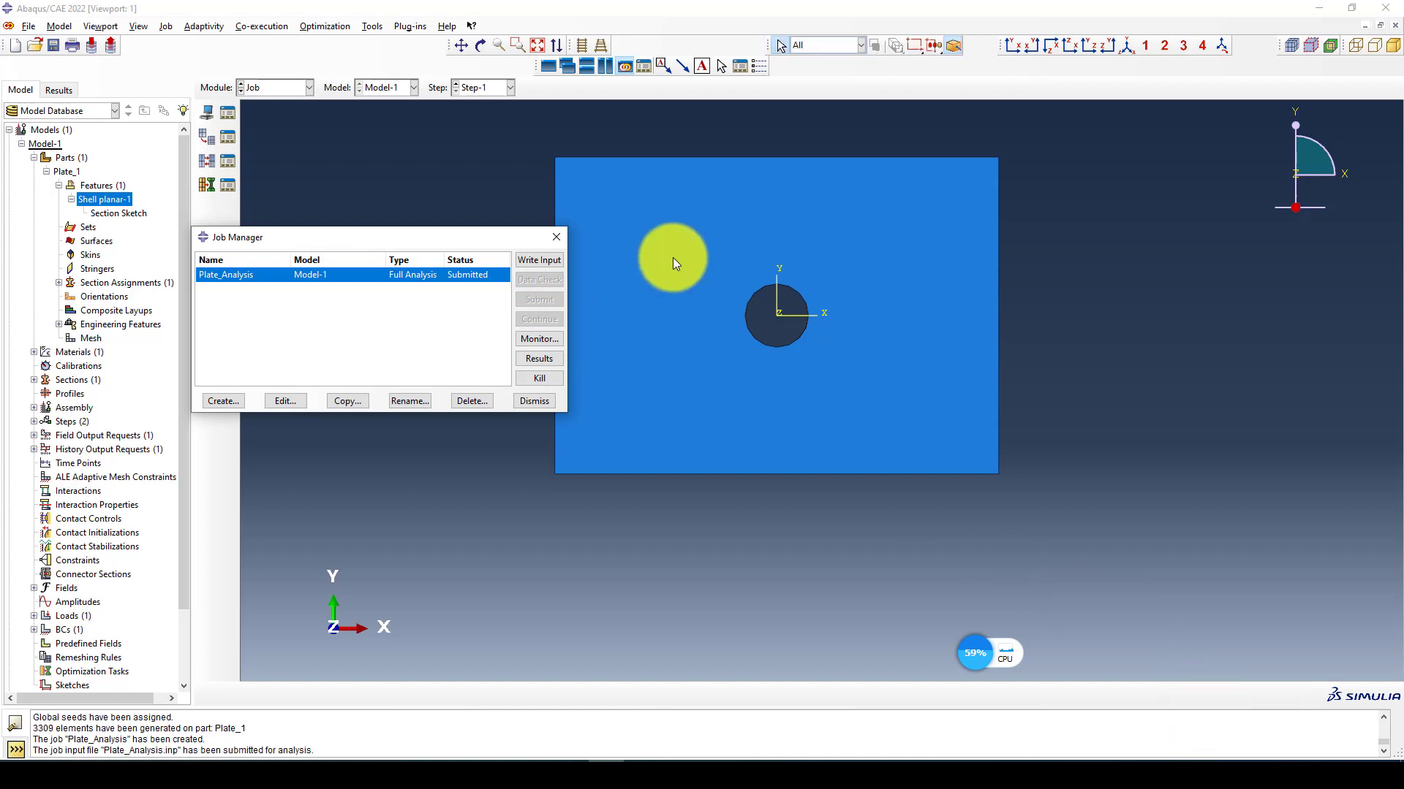
{"action": "left_click", "coordinate": [538, 339]}
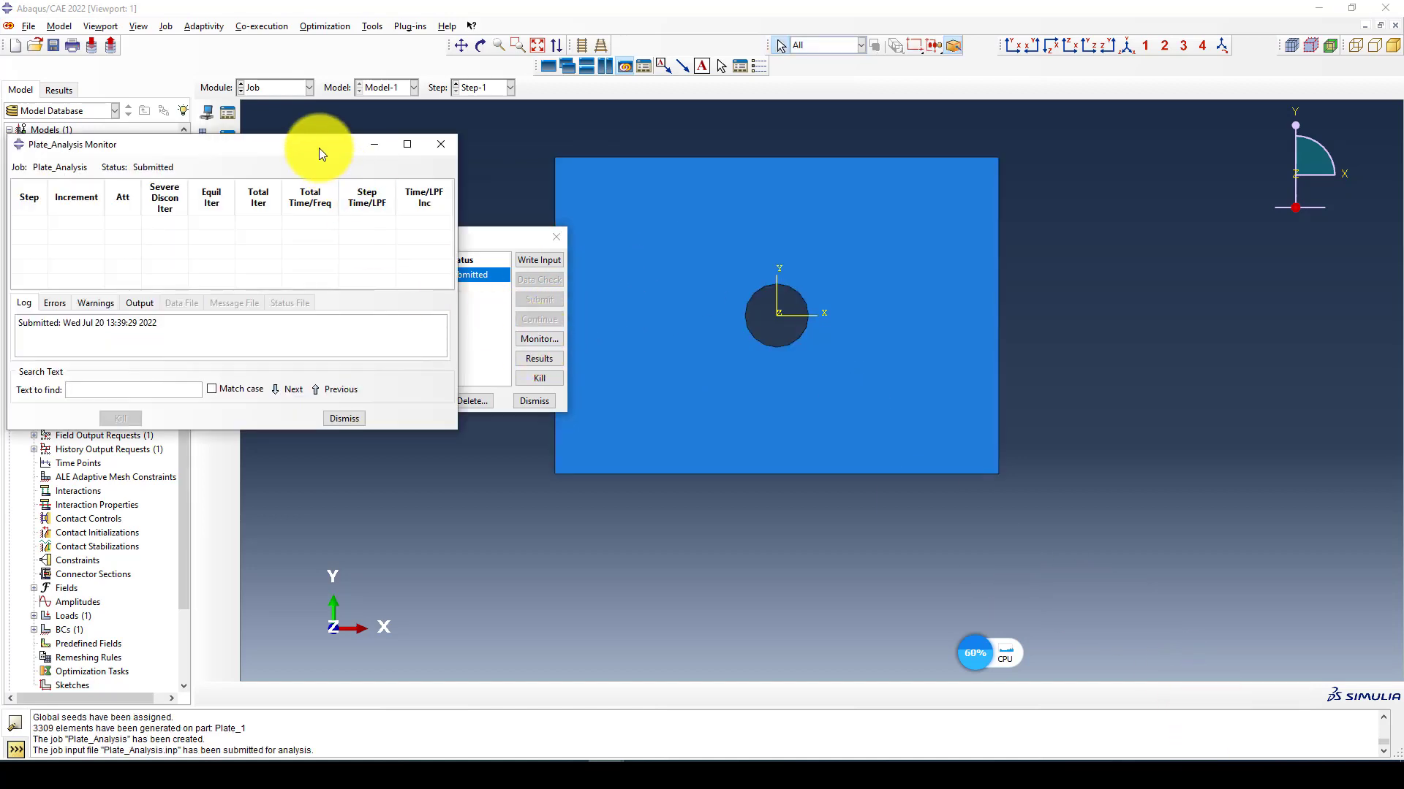
Step: Enlarge the Plate_Analysis job monitor, review the job's warnings, and close it once the run has ended
{"action": "left_click_drag", "start_coordinate": [319, 149], "coordinate": [482, 175]}
{"action": "left_click_drag", "start_coordinate": [619, 446], "coordinate": [717, 656]}
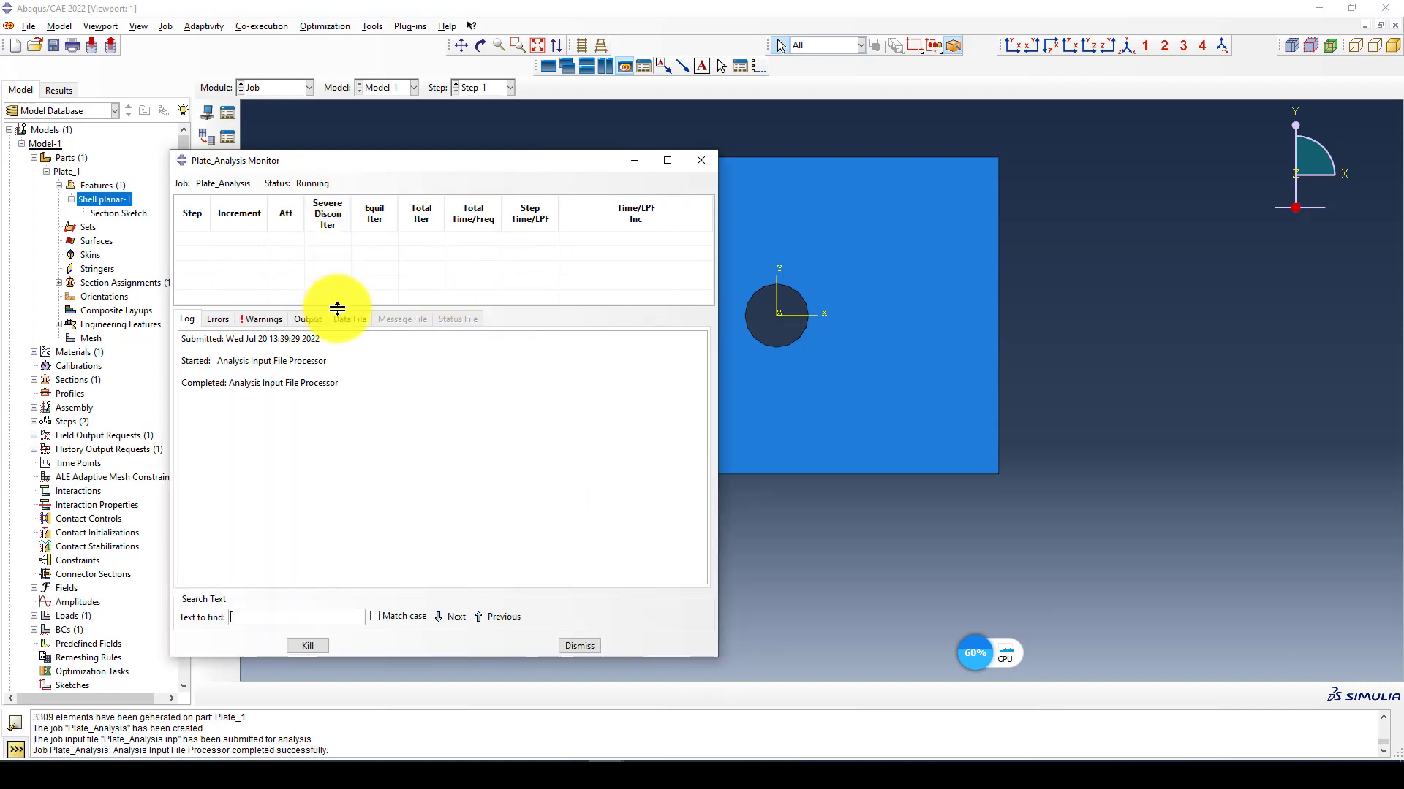
{"action": "left_click", "coordinate": [263, 319]}
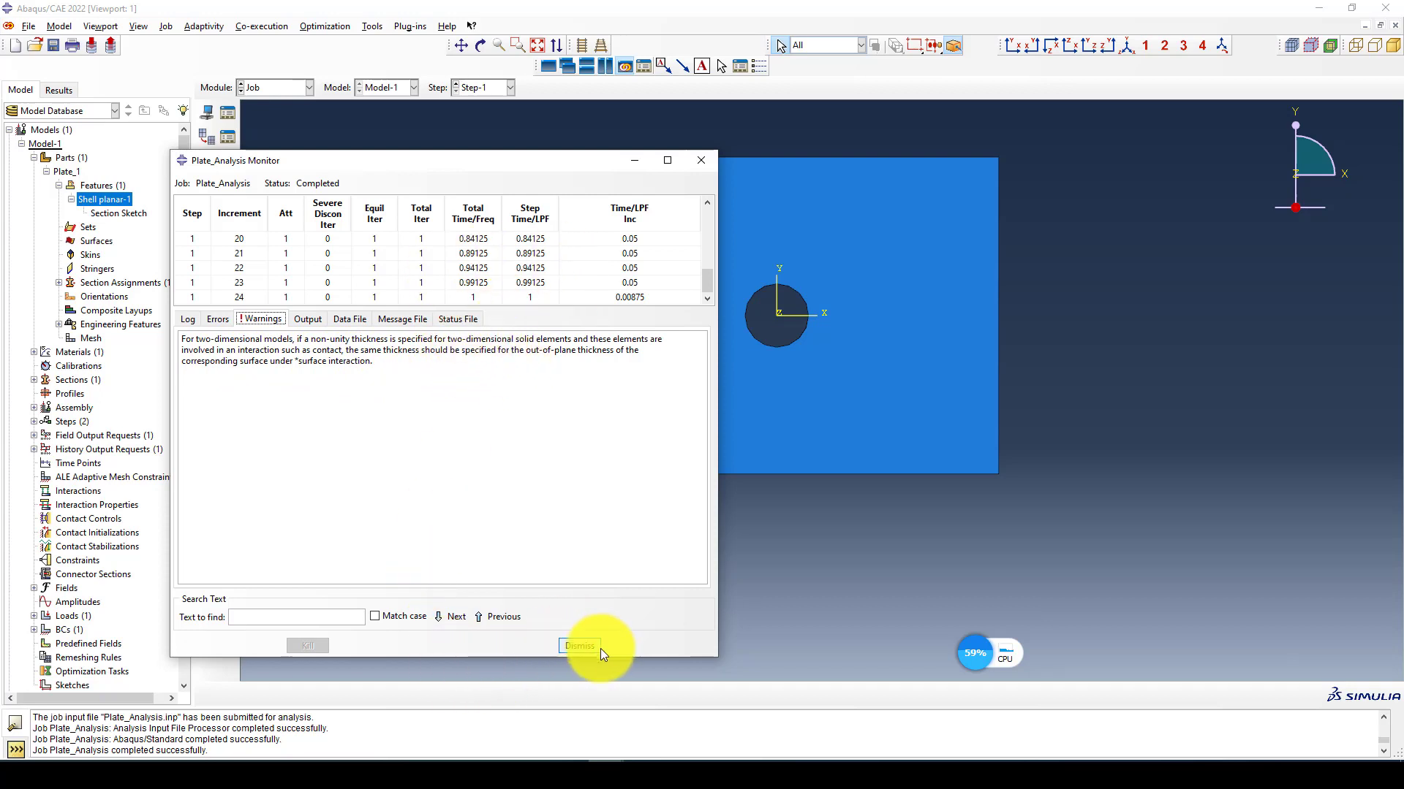
{"action": "left_click", "coordinate": [580, 646]}
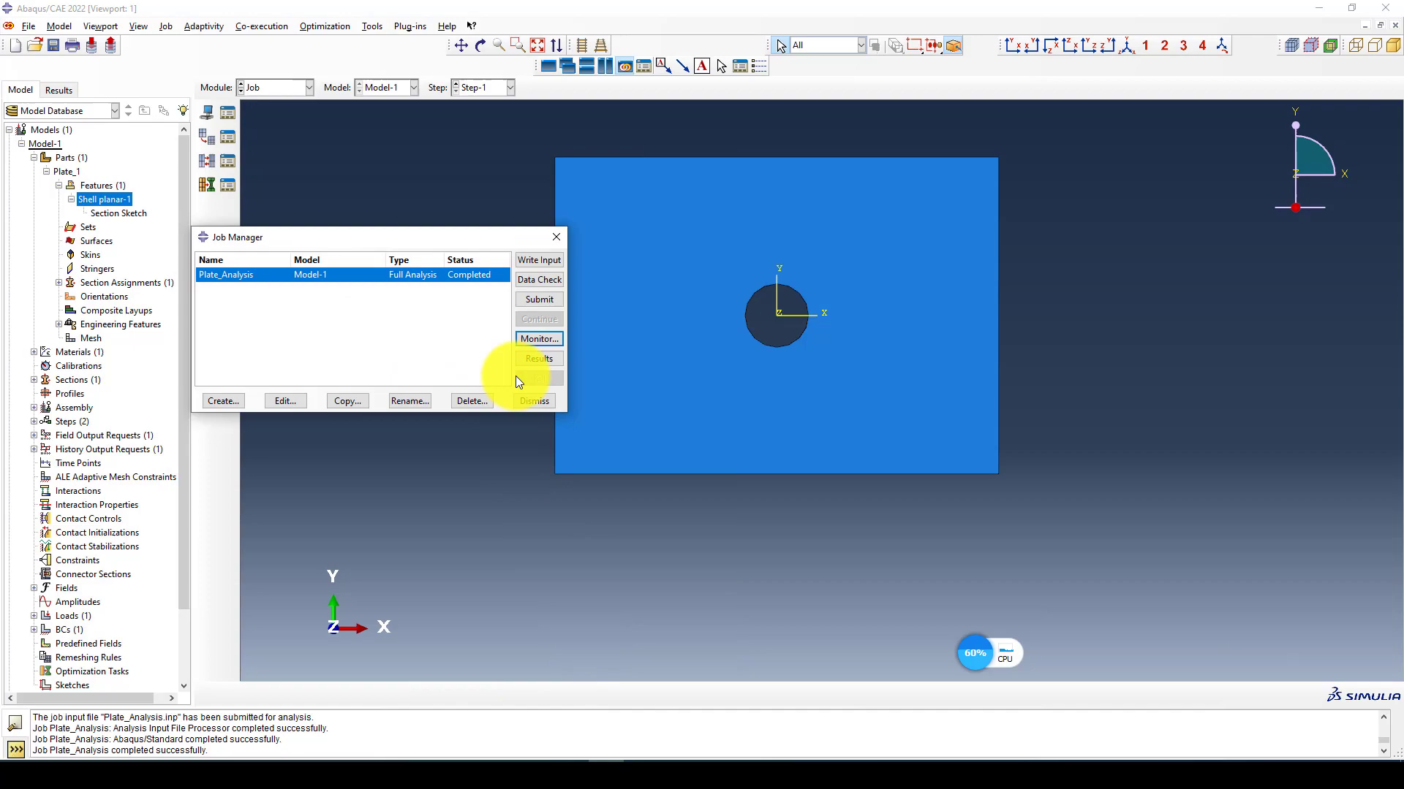
Step: Open the Plate_Analysis results and plot the Mises stress contours on the deformed plate
{"action": "left_click", "coordinate": [536, 357]}
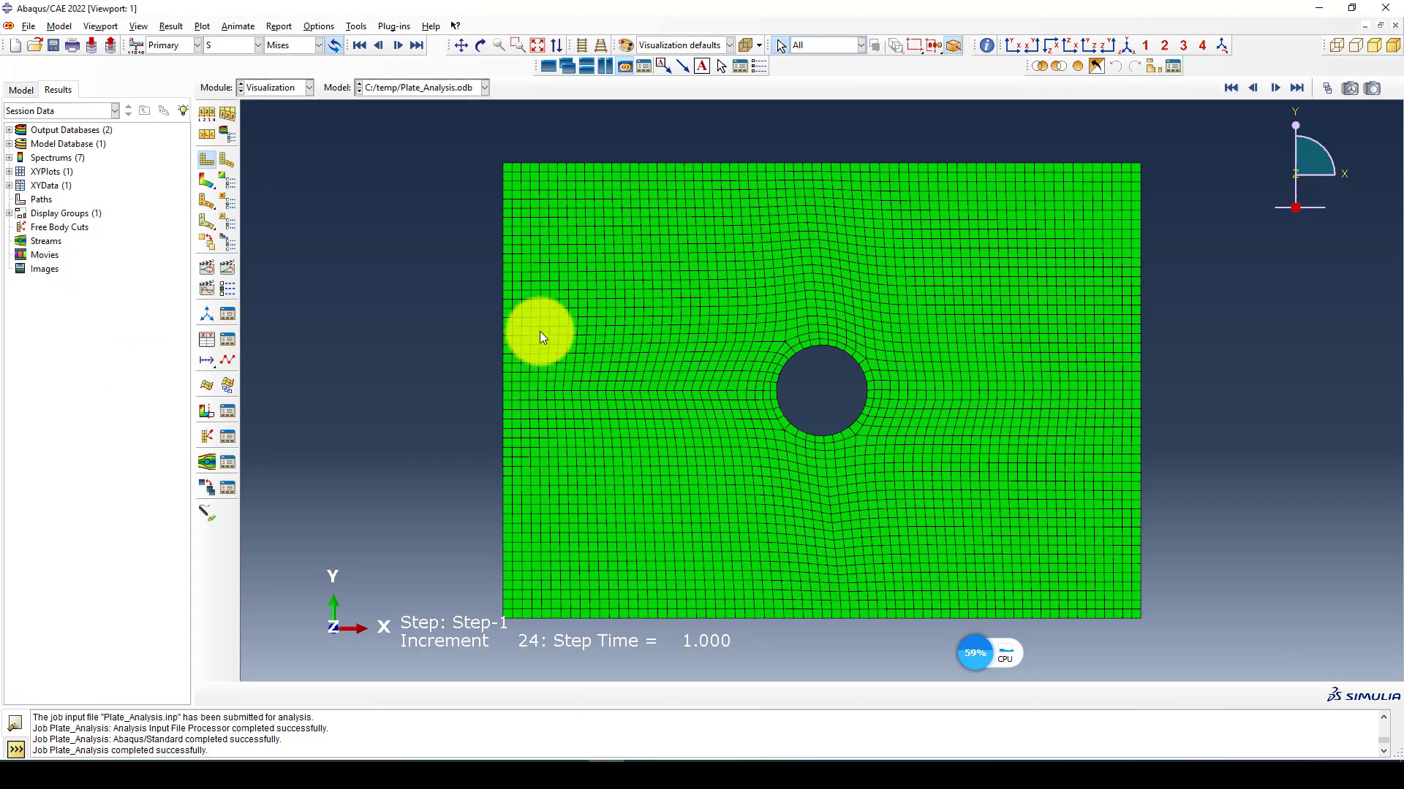
{"action": "scroll", "coordinate": [540, 336], "scroll_direction": "down", "scroll_amount": 2}
{"action": "left_click", "coordinate": [212, 182]}
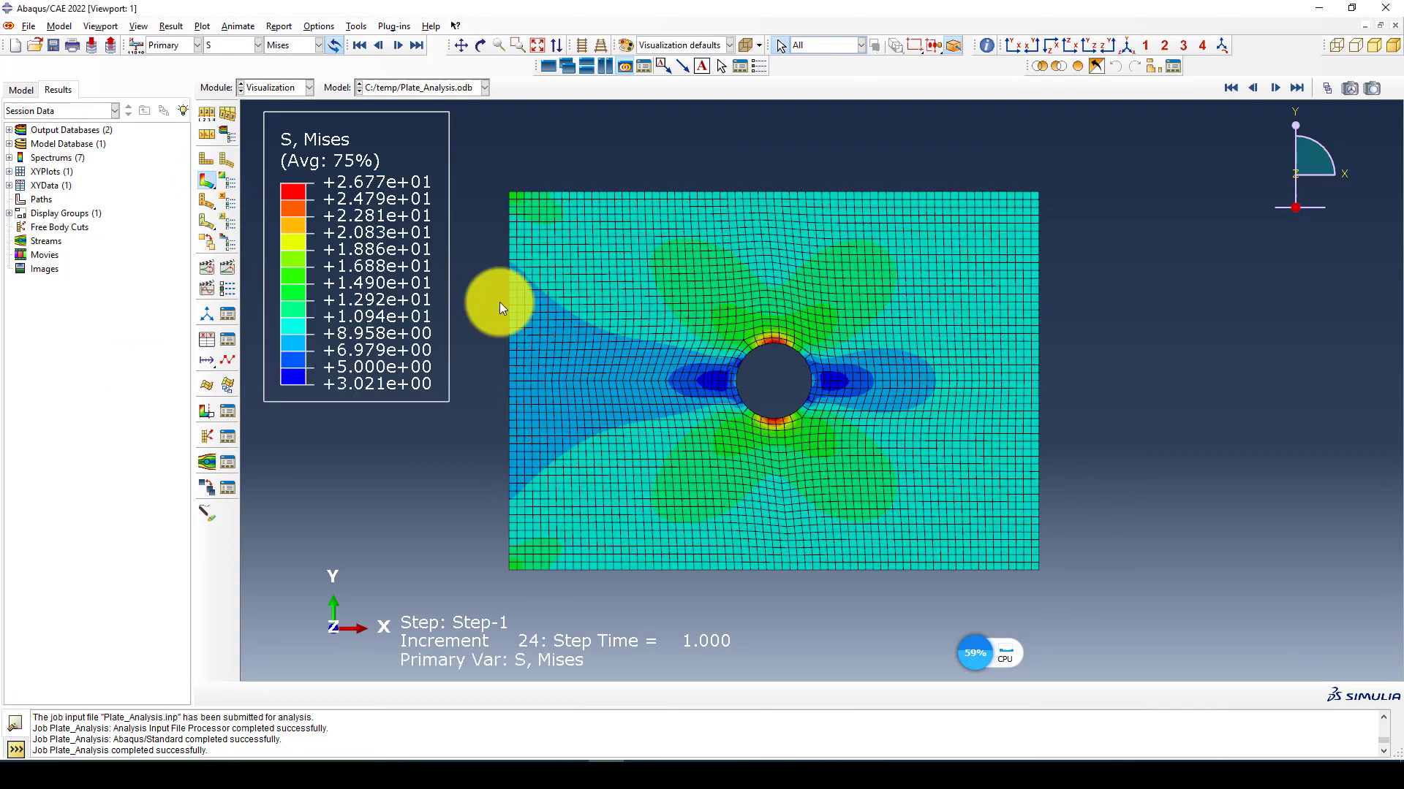
Step: Examine the Mises stress distribution around the central hole and across the plate
{"action": "scroll", "coordinate": [861, 288], "scroll_direction": "down", "scroll_amount": 2}
{"action": "scroll", "coordinate": [897, 425], "scroll_direction": "up", "scroll_amount": 1}
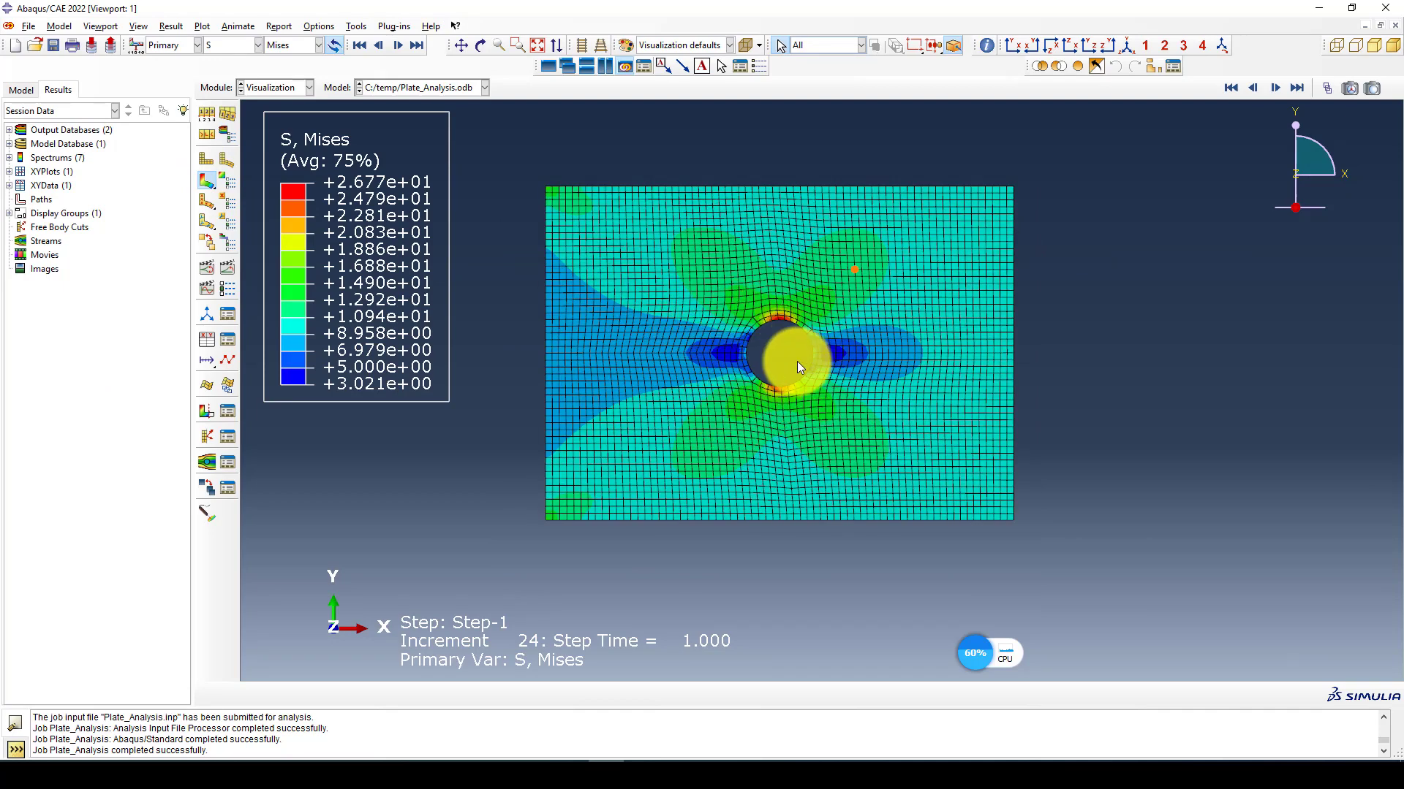
{"action": "scroll", "coordinate": [762, 392], "scroll_direction": "up", "scroll_amount": 1}
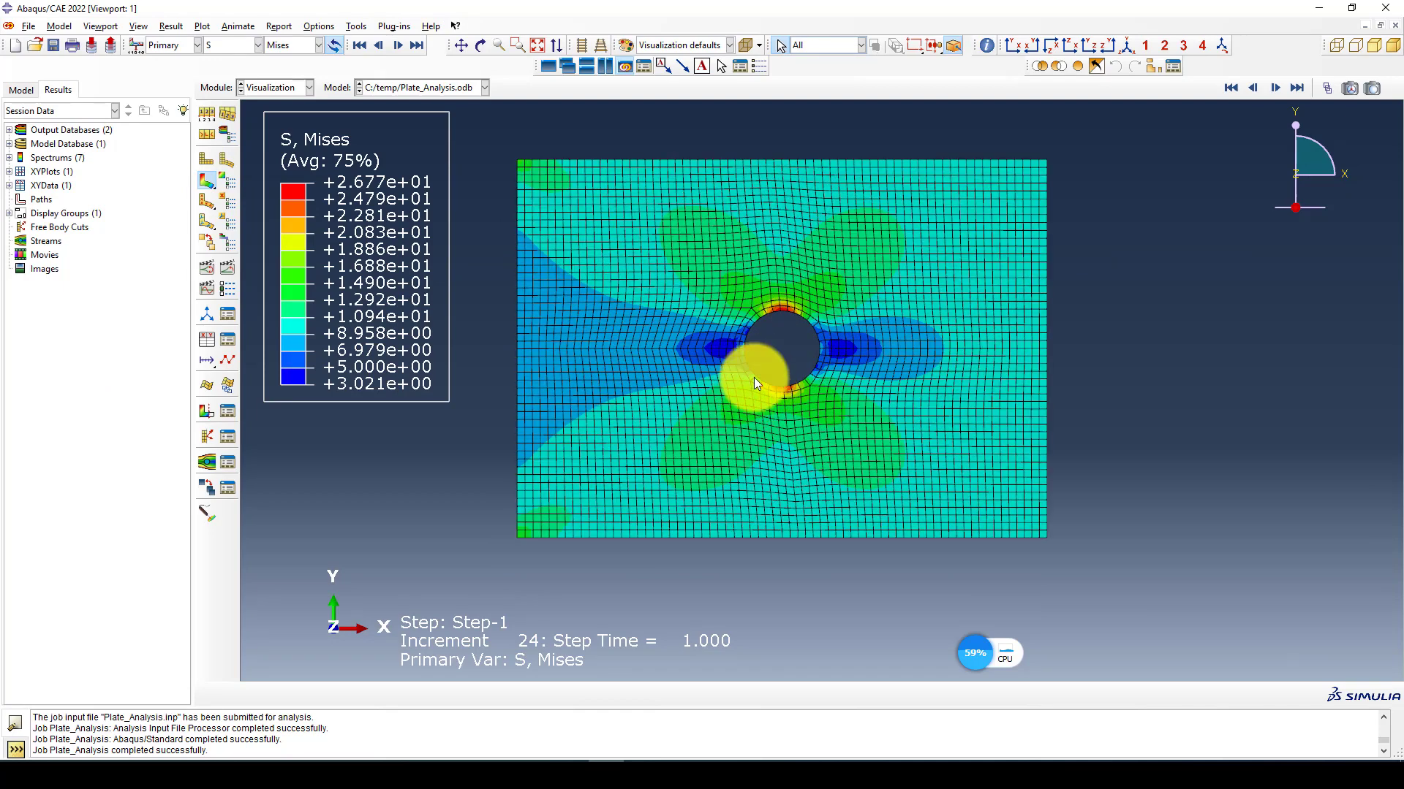
{"action": "scroll", "coordinate": [827, 313], "scroll_direction": "up", "scroll_amount": 1}
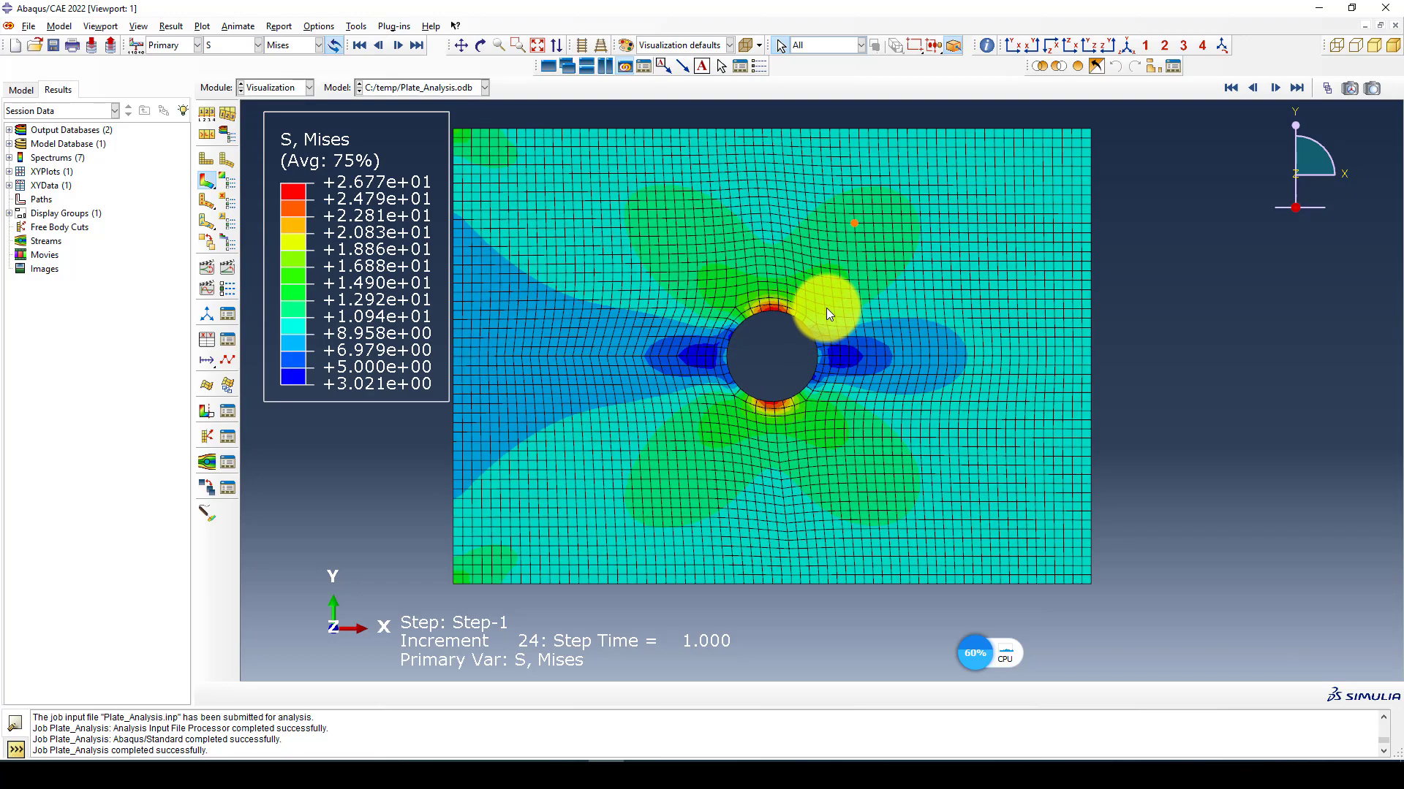
{"action": "scroll", "coordinate": [826, 308], "scroll_direction": "down", "scroll_amount": 1}
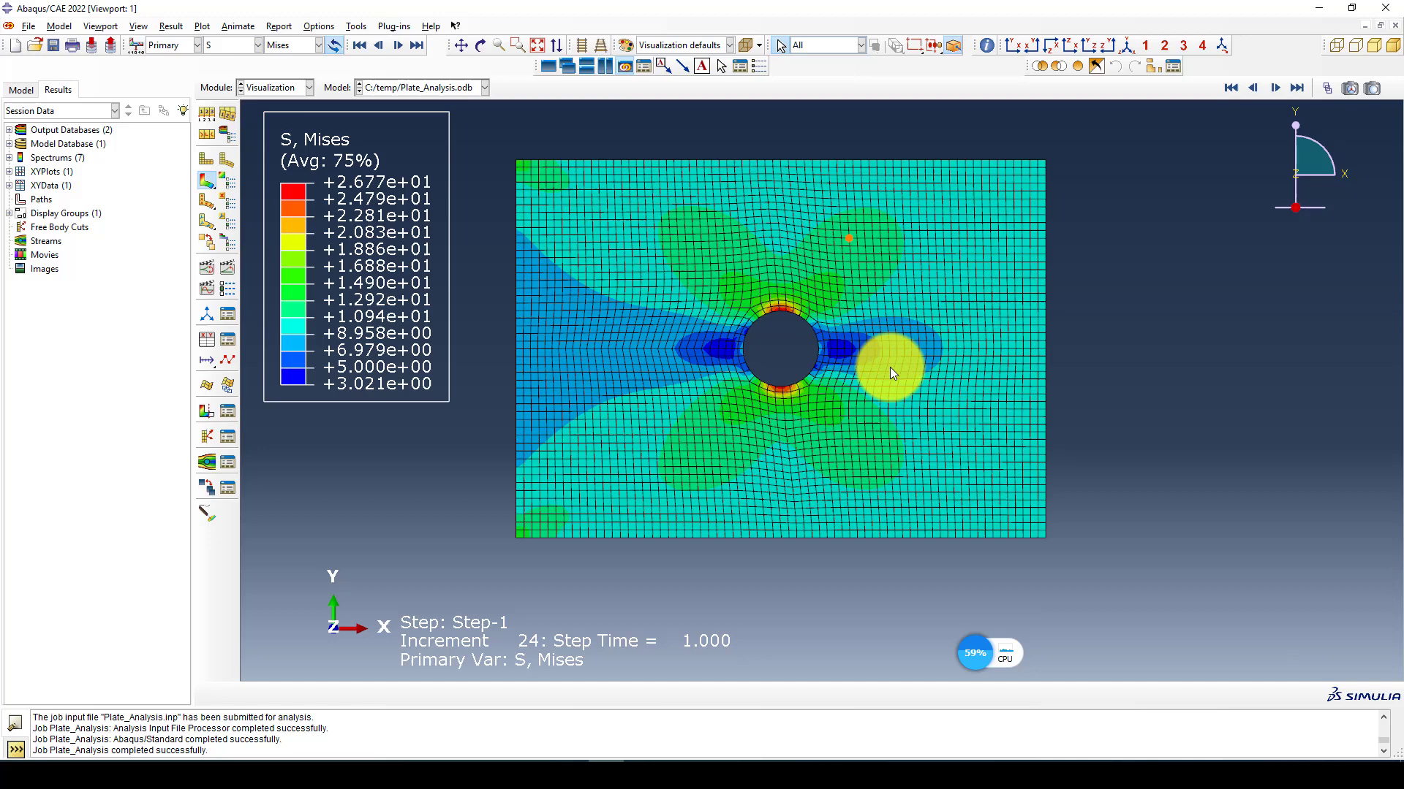
{"action": "scroll", "coordinate": [875, 358], "scroll_direction": "up", "scroll_amount": 1}
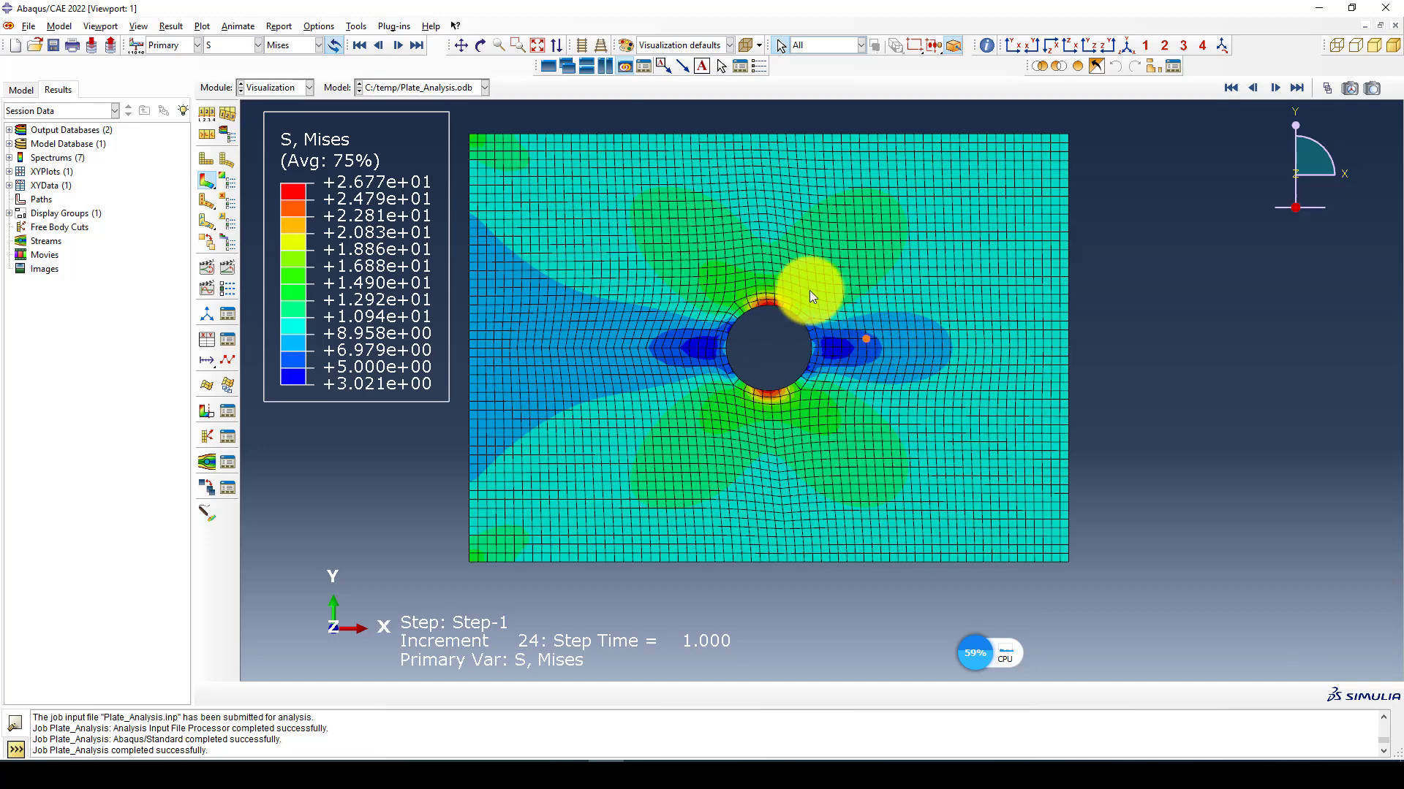
{"action": "scroll", "coordinate": [768, 309], "scroll_direction": "down", "scroll_amount": 1}
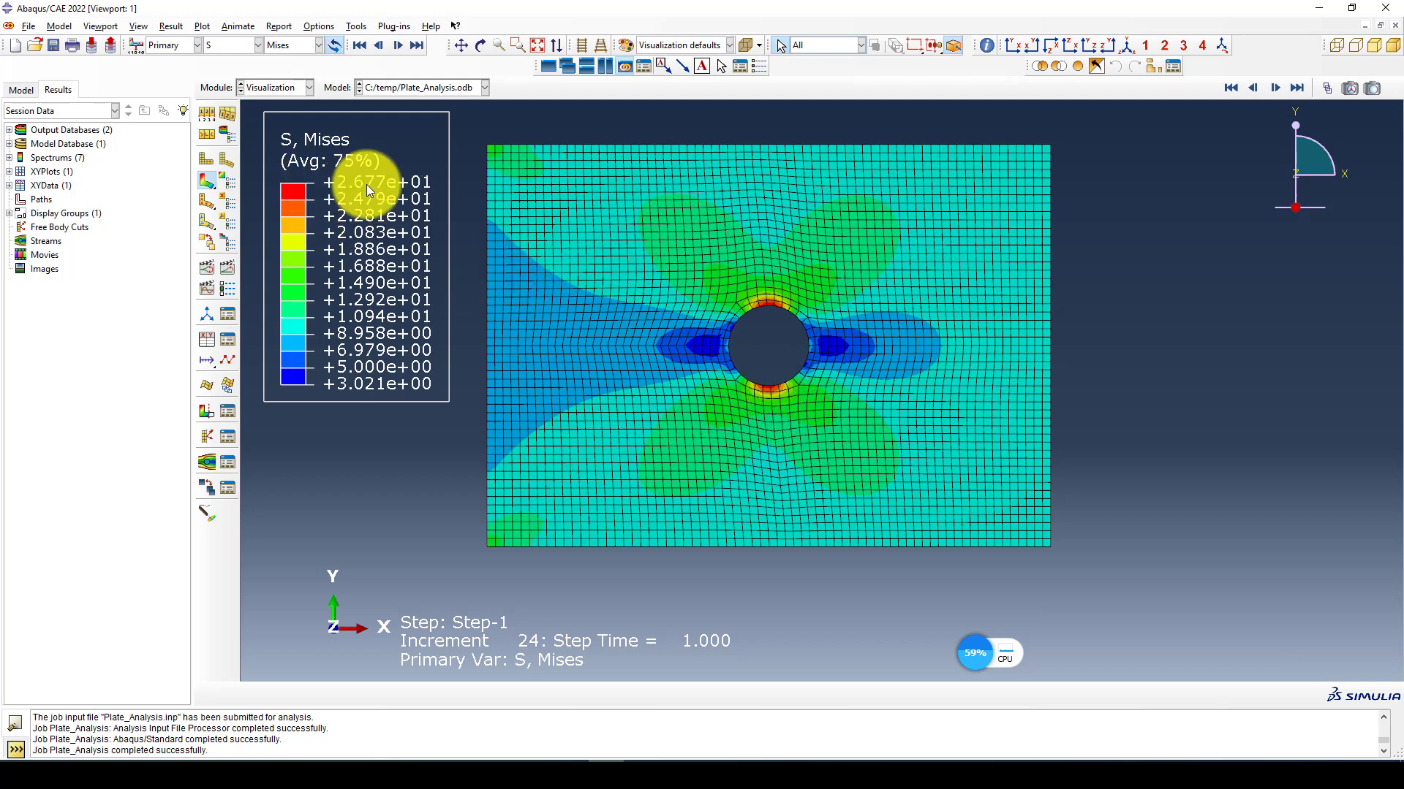
Step: Turn on shell thickness rendering in the ODB display options, keeping the scale factor at 1
{"action": "left_click", "coordinate": [140, 27]}
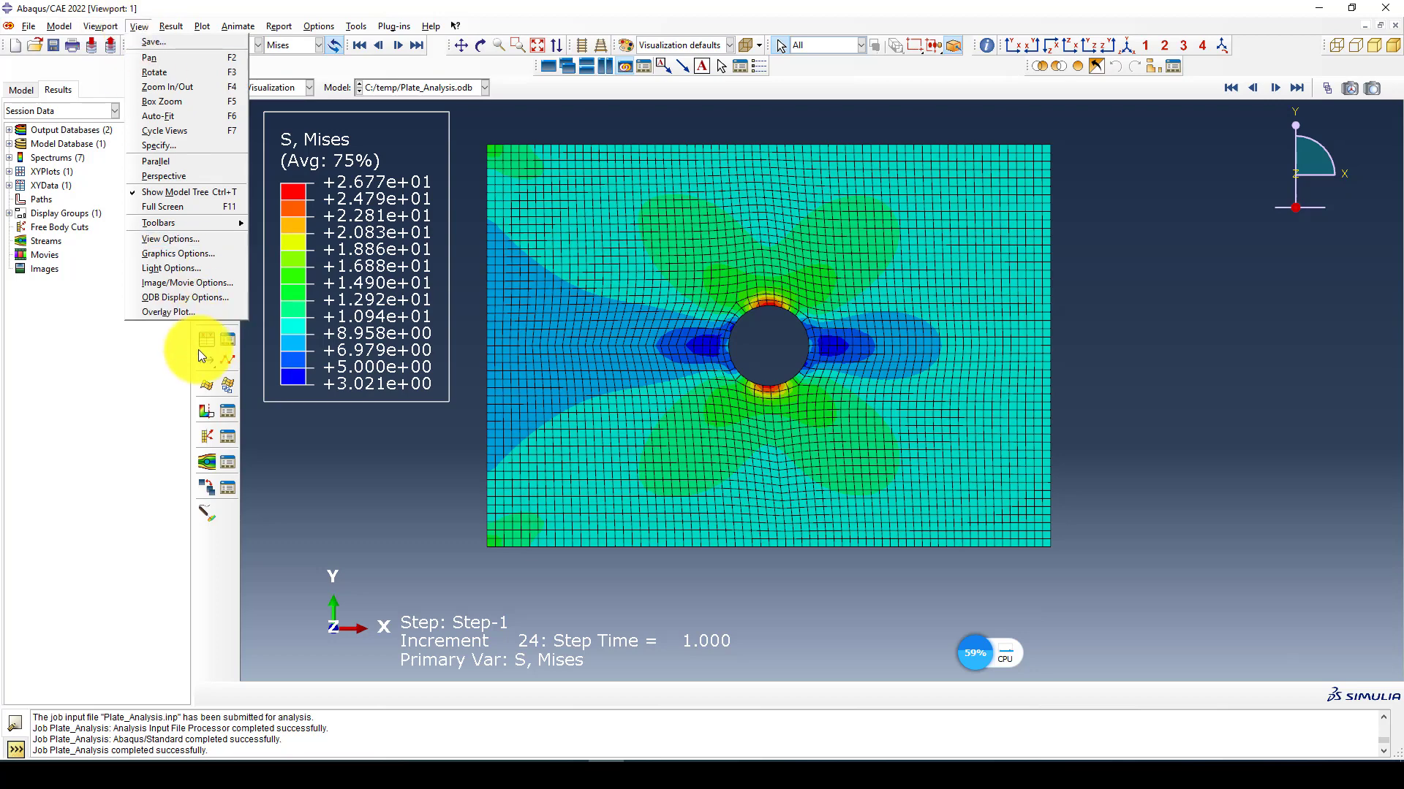
{"action": "left_click", "coordinate": [195, 298]}
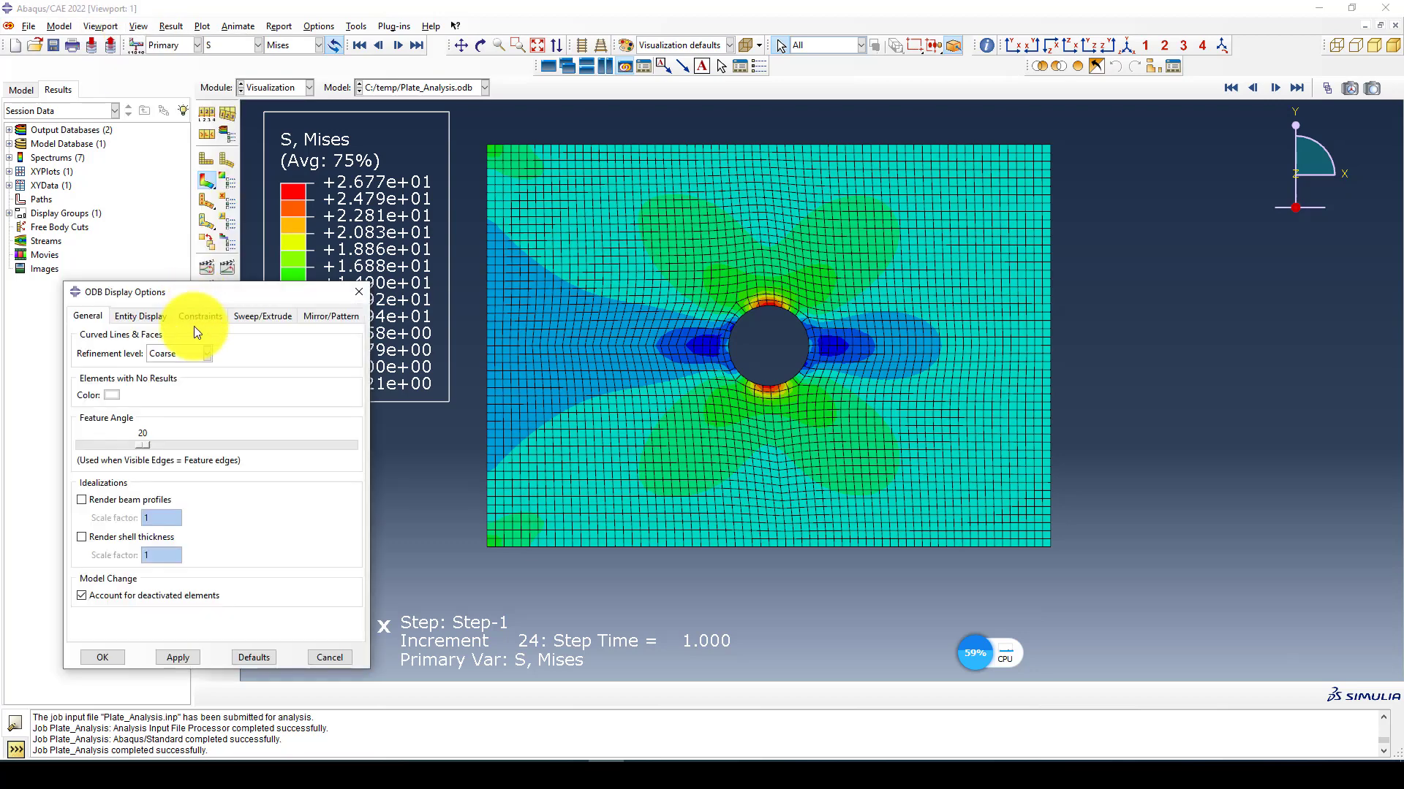
{"action": "left_click_drag", "start_coordinate": [199, 294], "coordinate": [201, 196]}
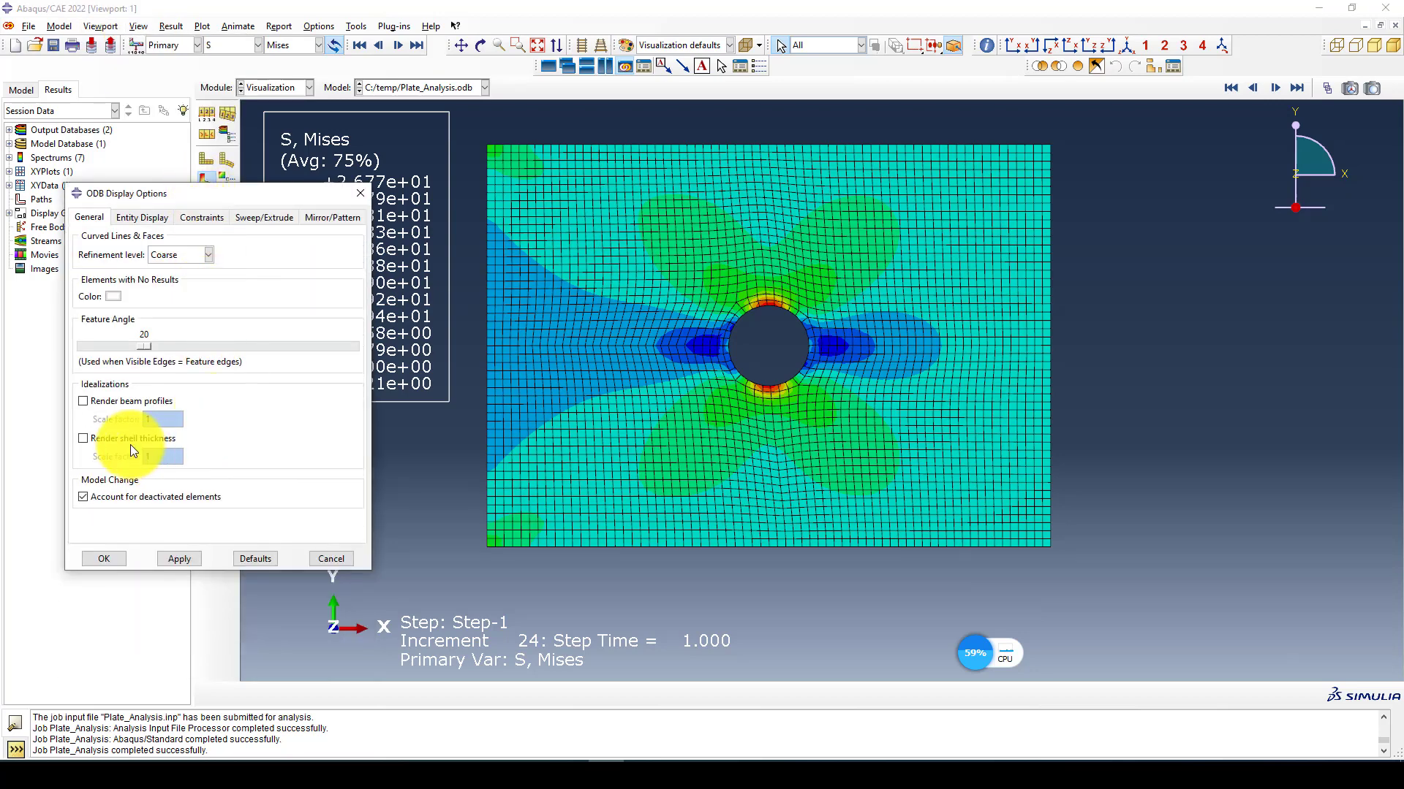
{"action": "left_click", "coordinate": [109, 440]}
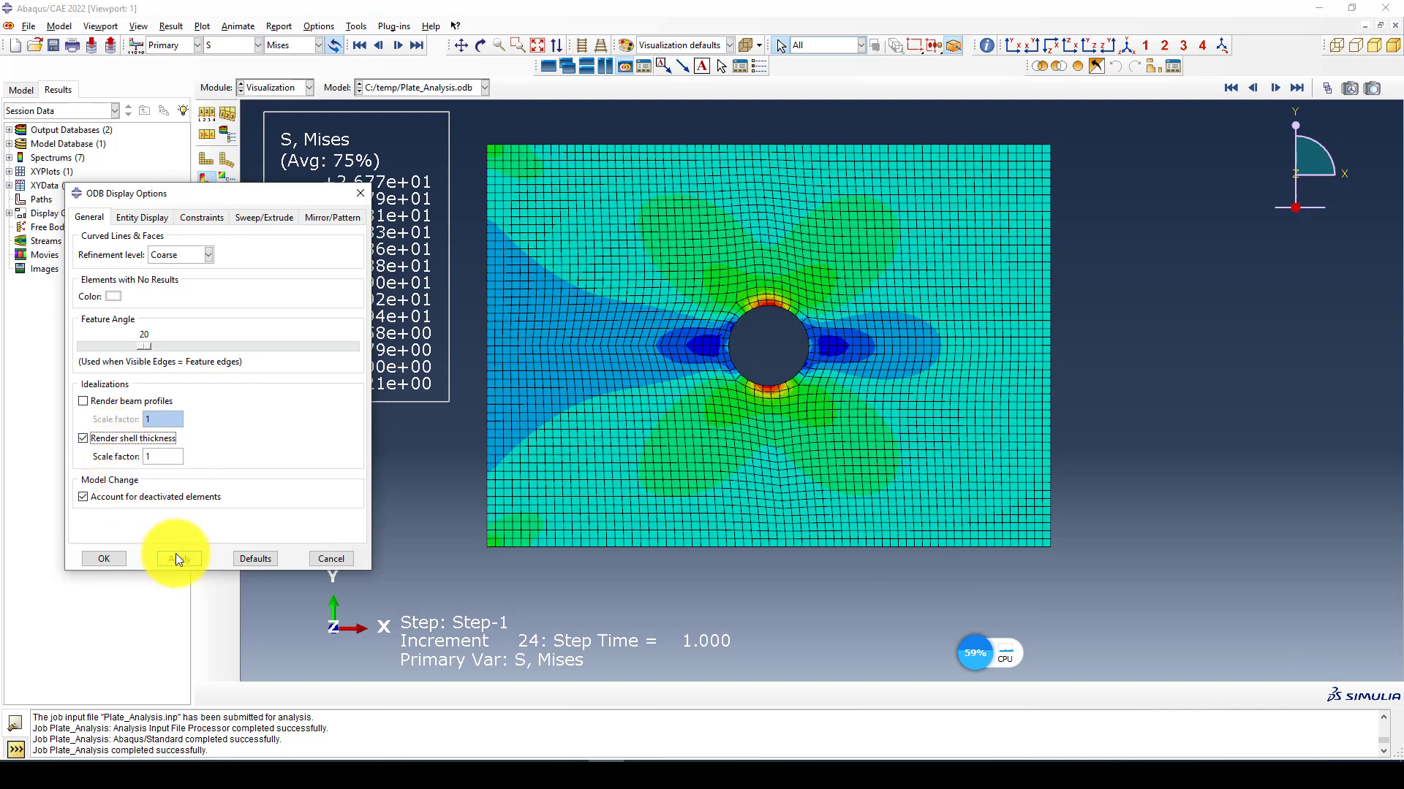
{"action": "left_click", "coordinate": [126, 557]}
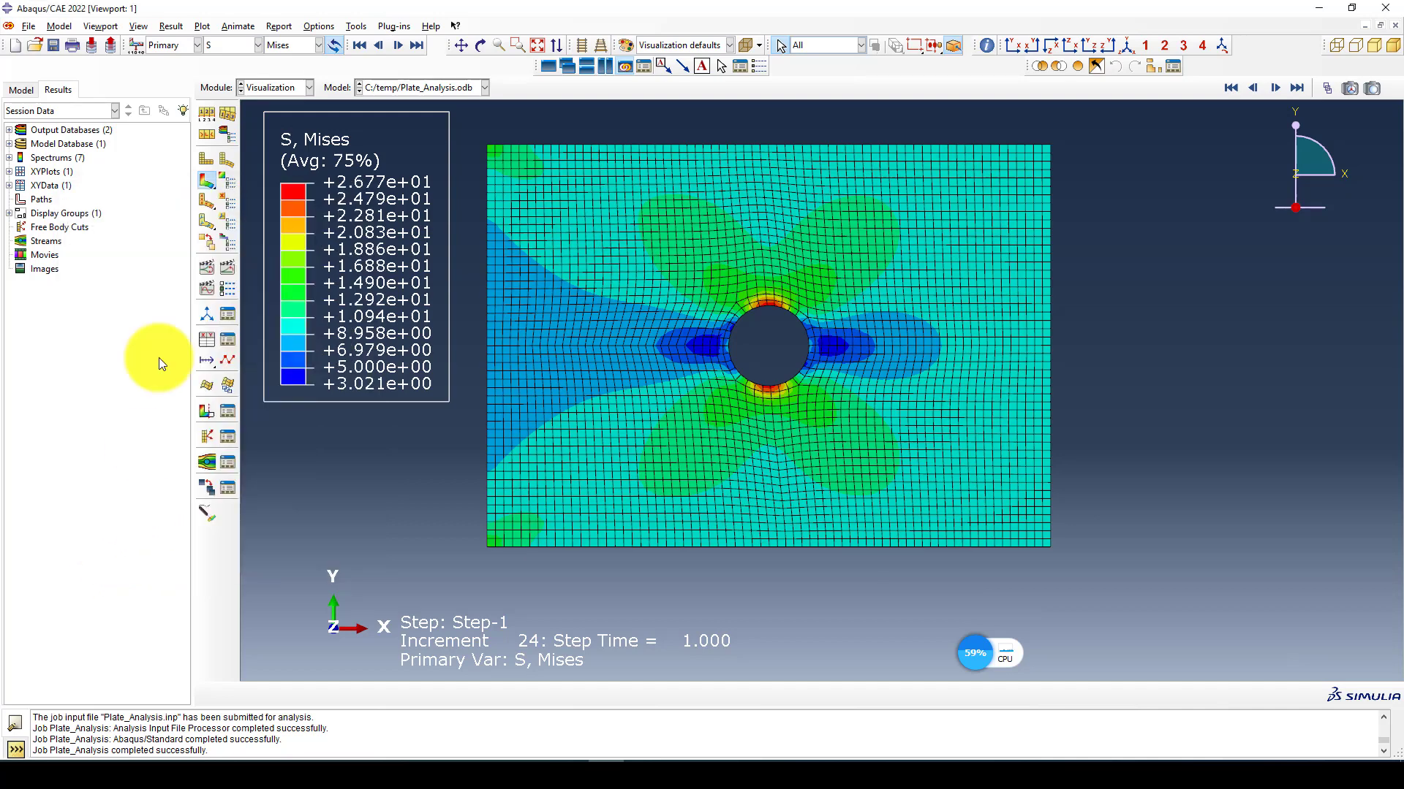
Step: Show only feature edges on the contour plot and set a uniform deformation scale factor of 5
{"action": "left_click", "coordinate": [319, 26]}
{"action": "left_click", "coordinate": [323, 43]}
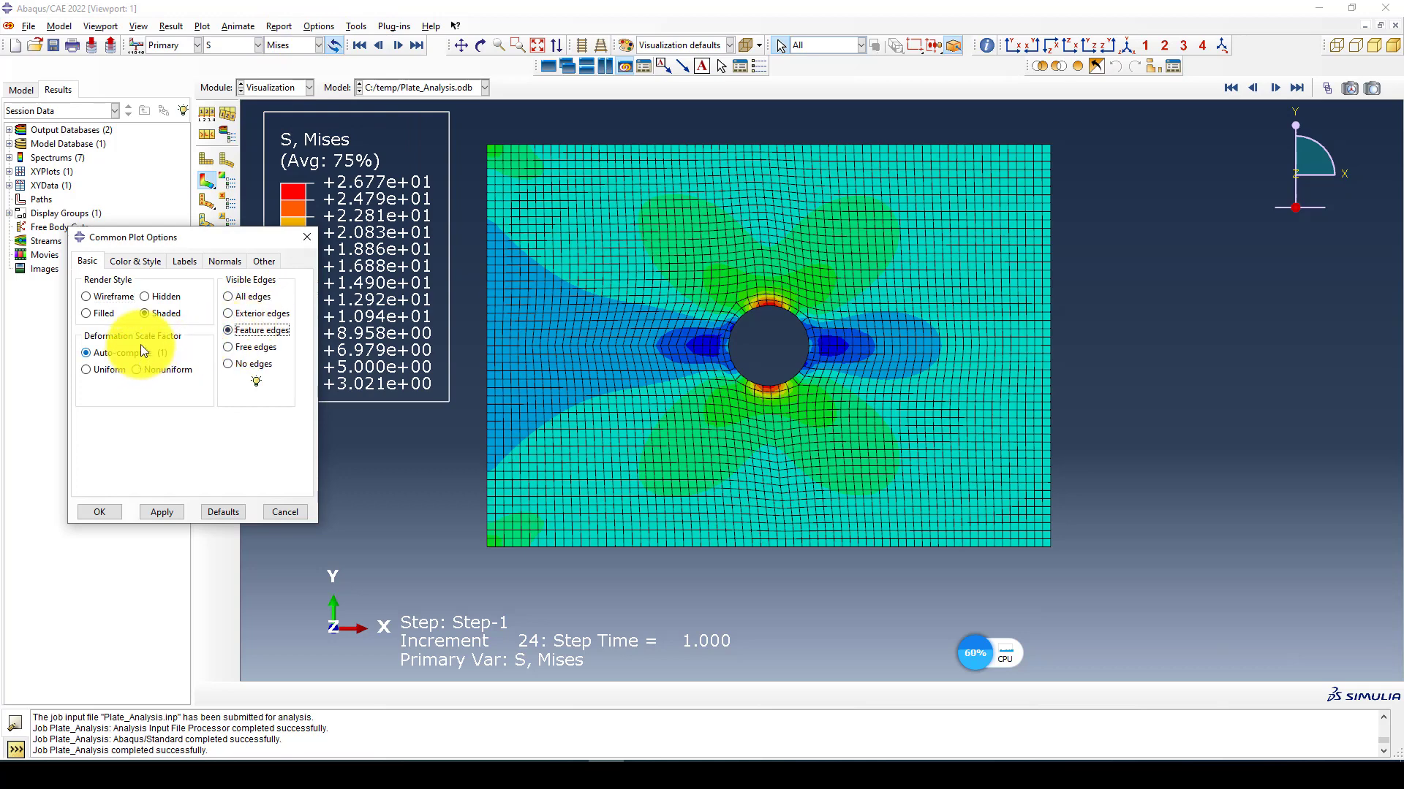
{"action": "left_click", "coordinate": [172, 514]}
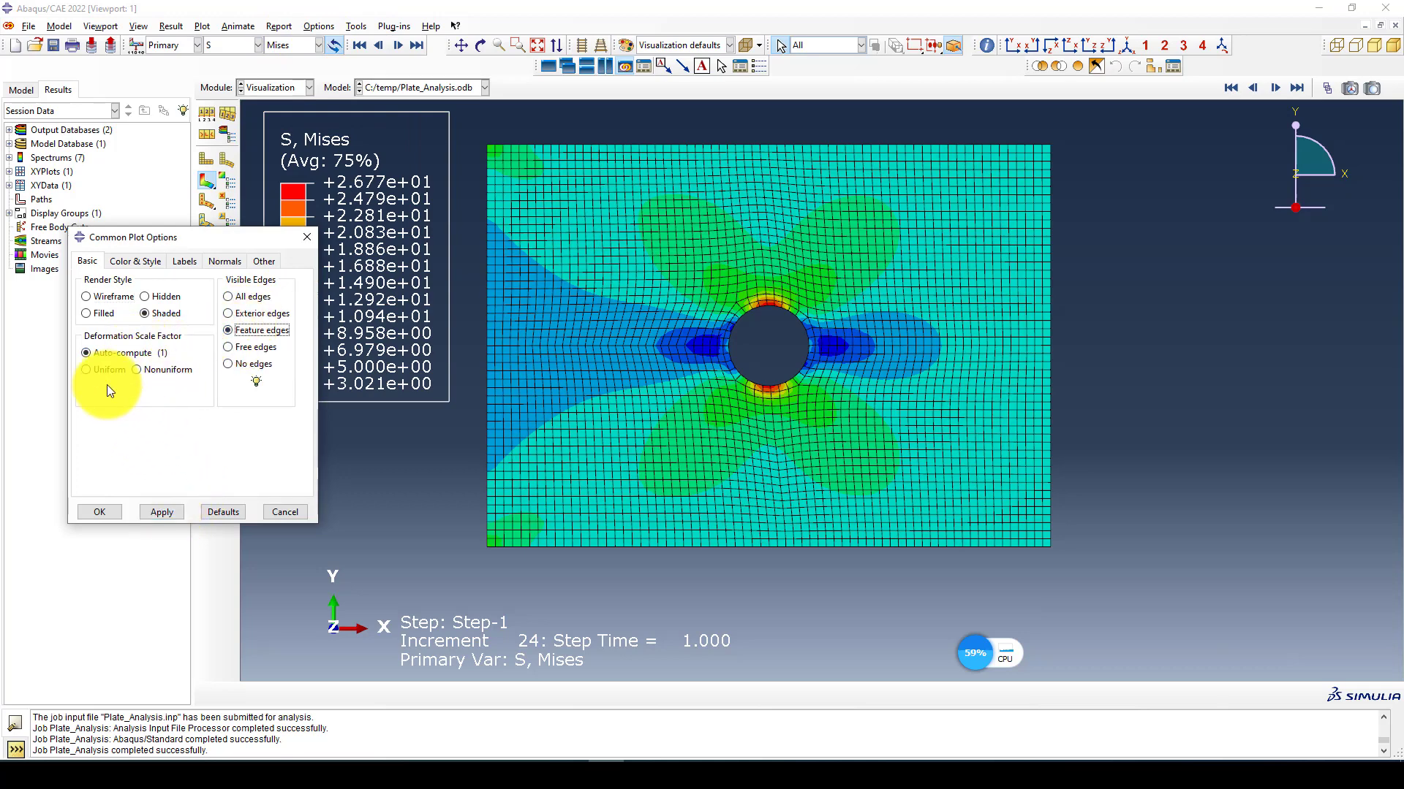
{"action": "left_click", "coordinate": [114, 369]}
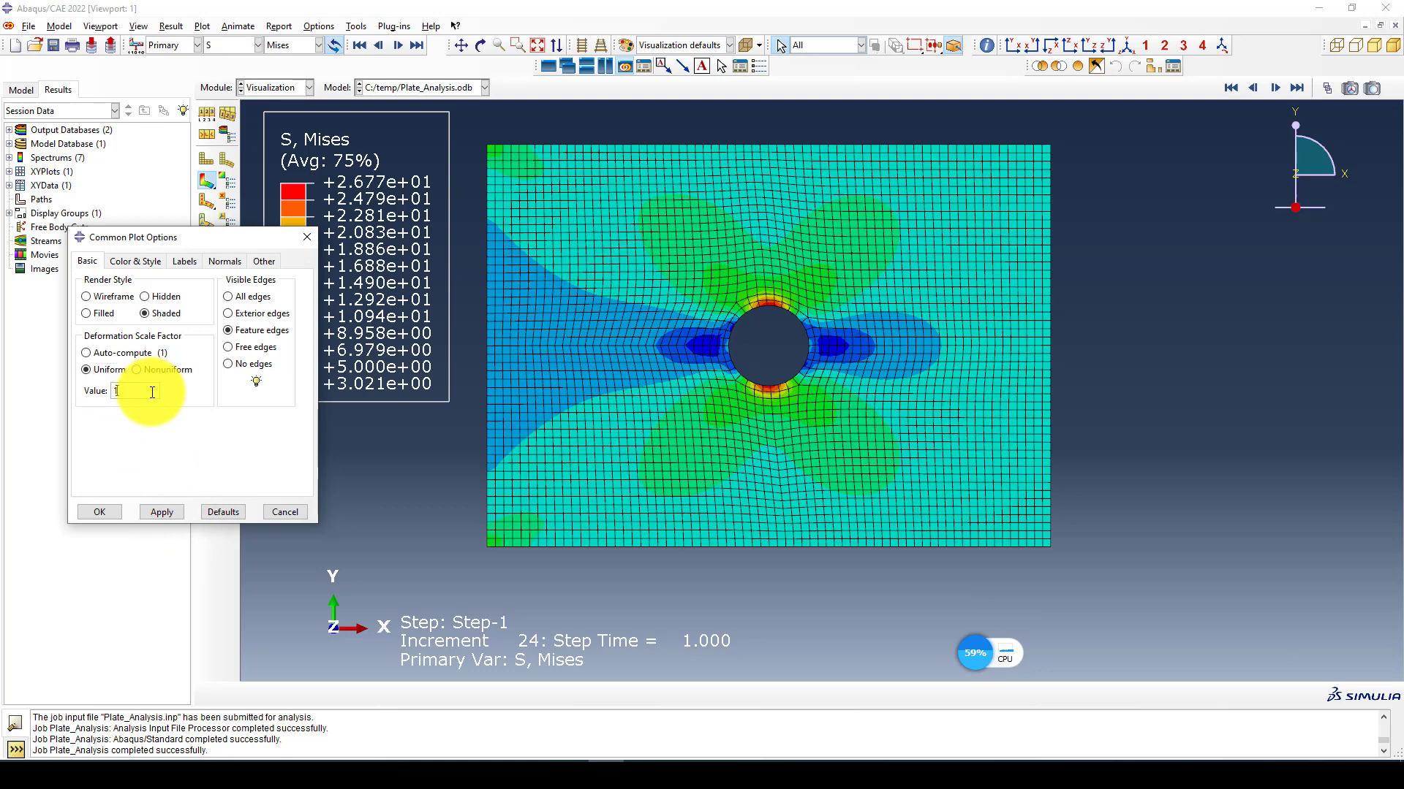
{"action": "left_click", "coordinate": [152, 392]}
{"action": "key", "text": "BackSpace"}
{"action": "type", "text": "5"}
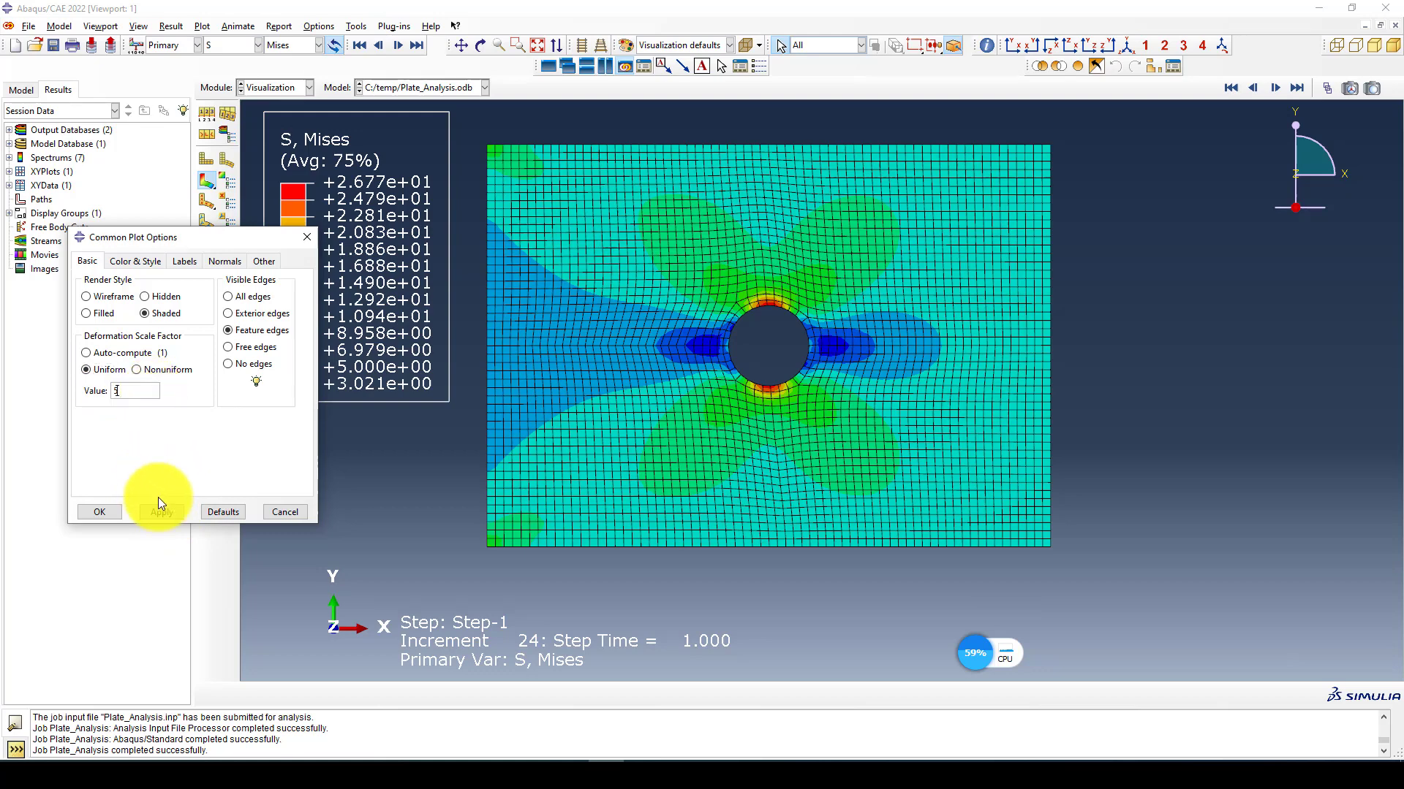
{"action": "left_click", "coordinate": [166, 511]}
{"action": "left_click", "coordinate": [103, 517]}
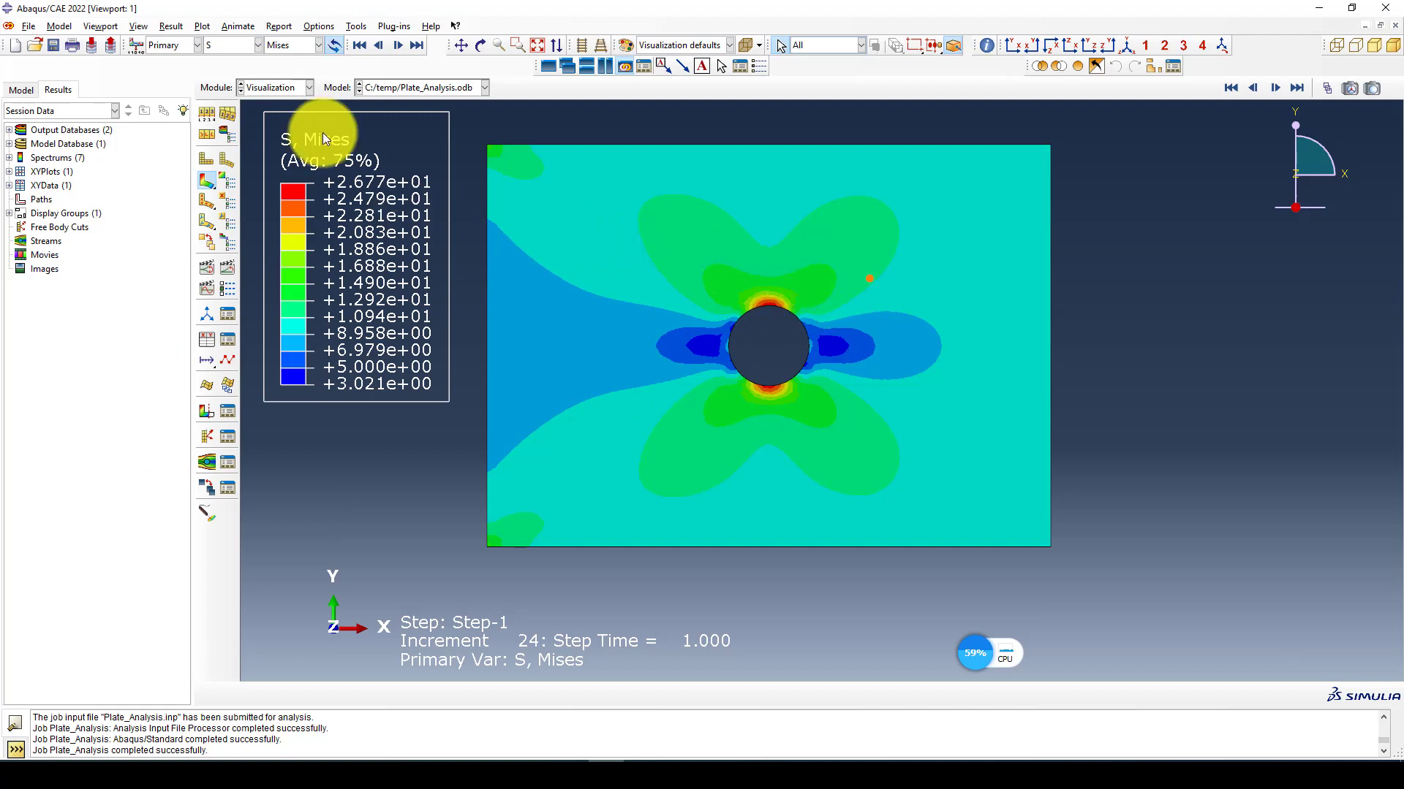
Step: Change the contour legend's number format from scientific to fixed decimal notation in the viewport annotation options
{"action": "left_click", "coordinate": [106, 27]}
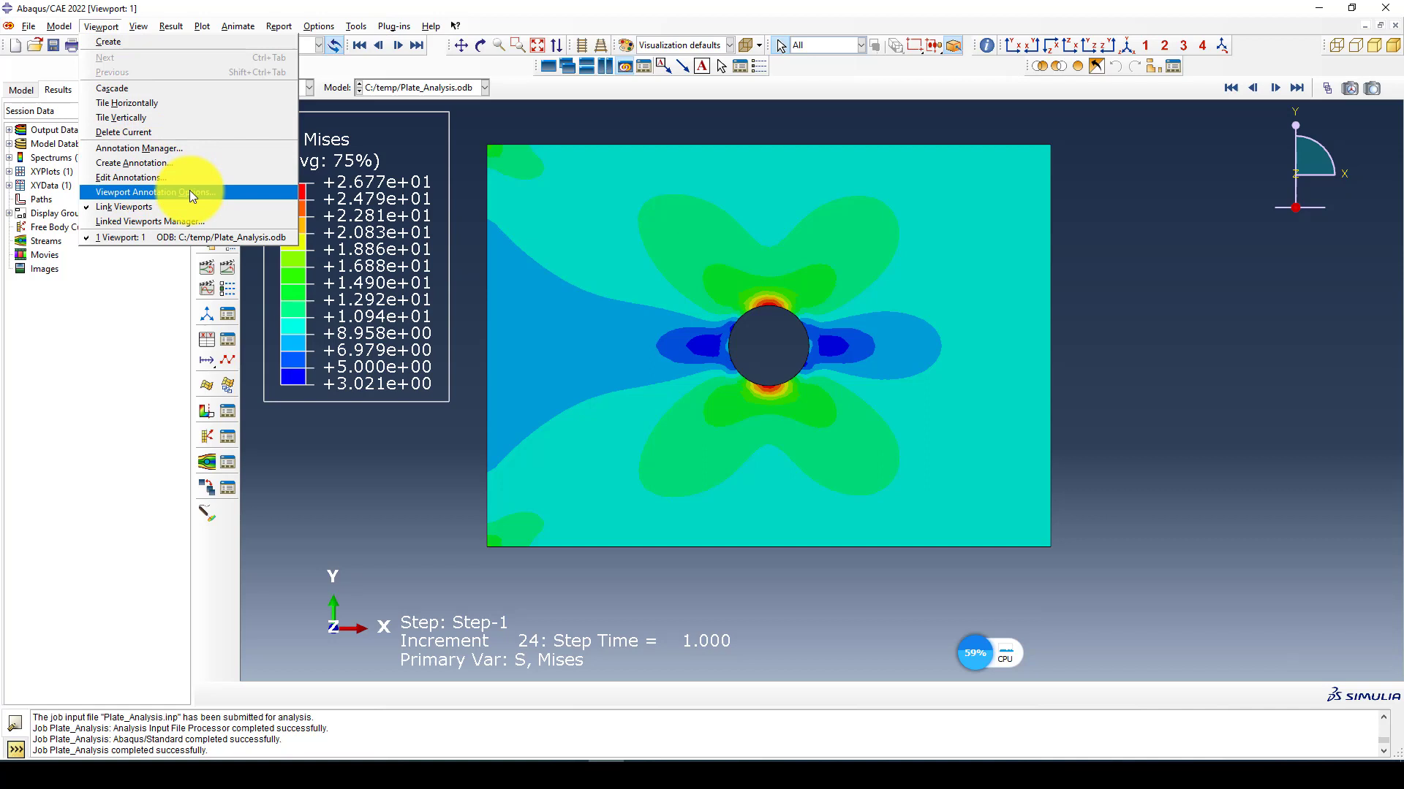
{"action": "left_click", "coordinate": [218, 193]}
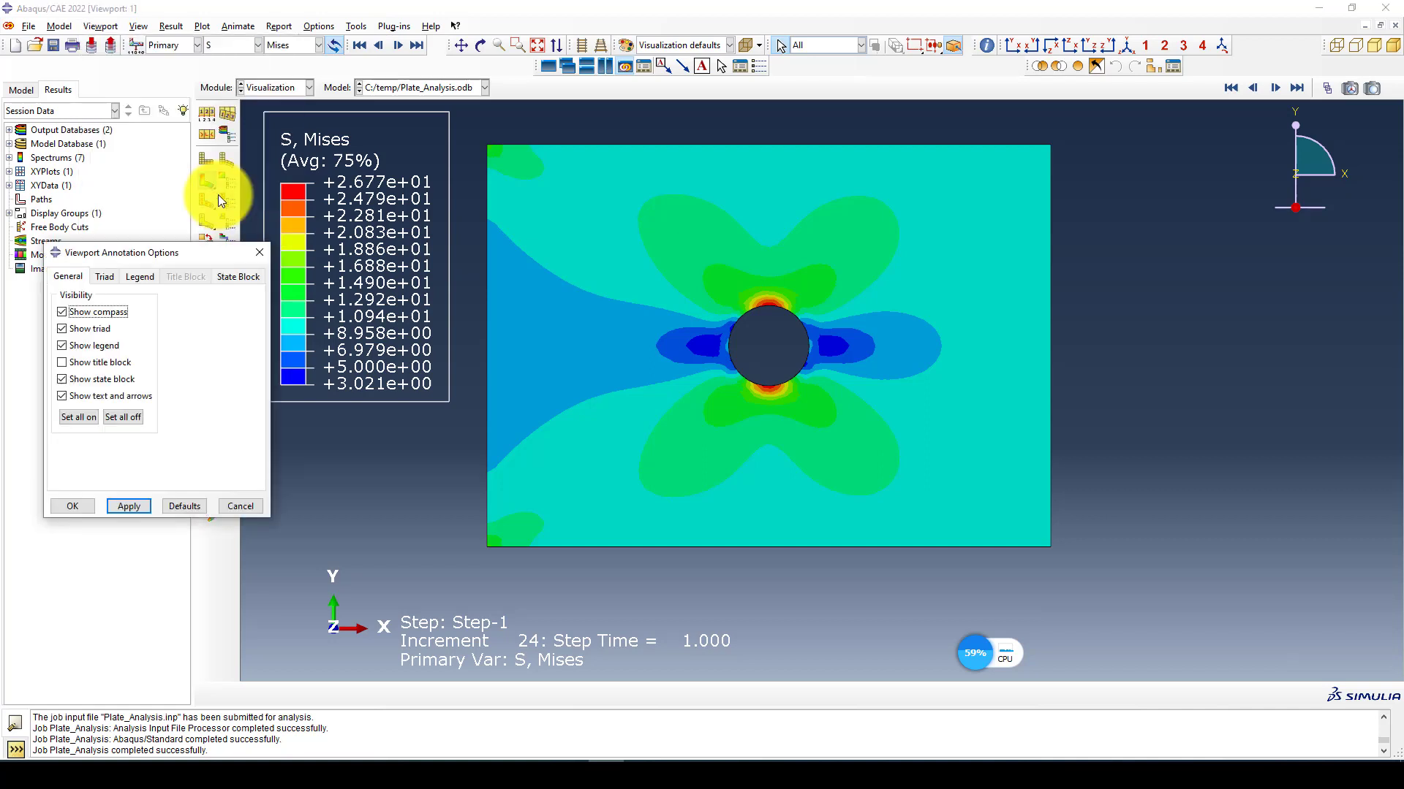
{"action": "left_click_drag", "start_coordinate": [199, 266], "coordinate": [209, 228]}
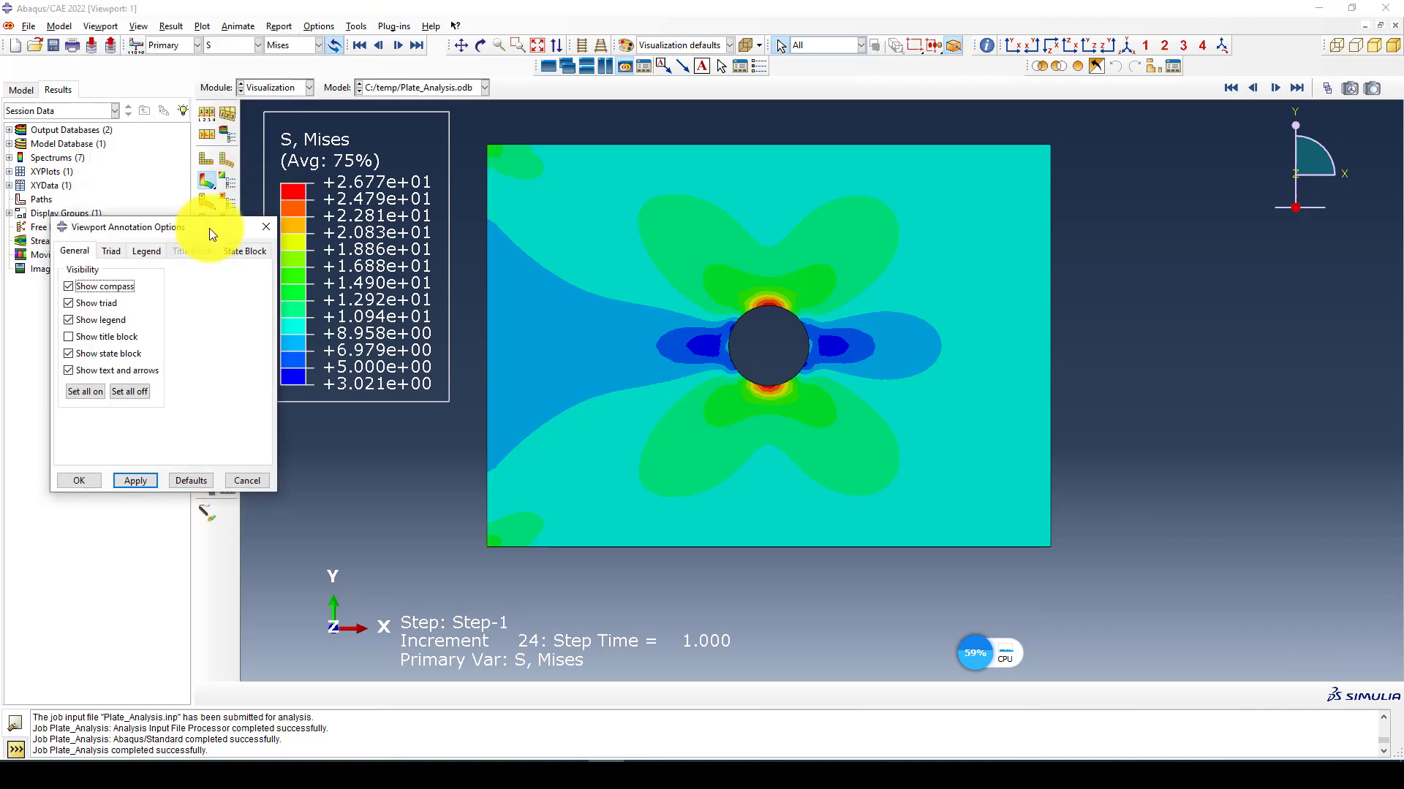
{"action": "left_click", "coordinate": [111, 251]}
{"action": "left_click", "coordinate": [149, 253]}
{"action": "left_click", "coordinate": [223, 401]}
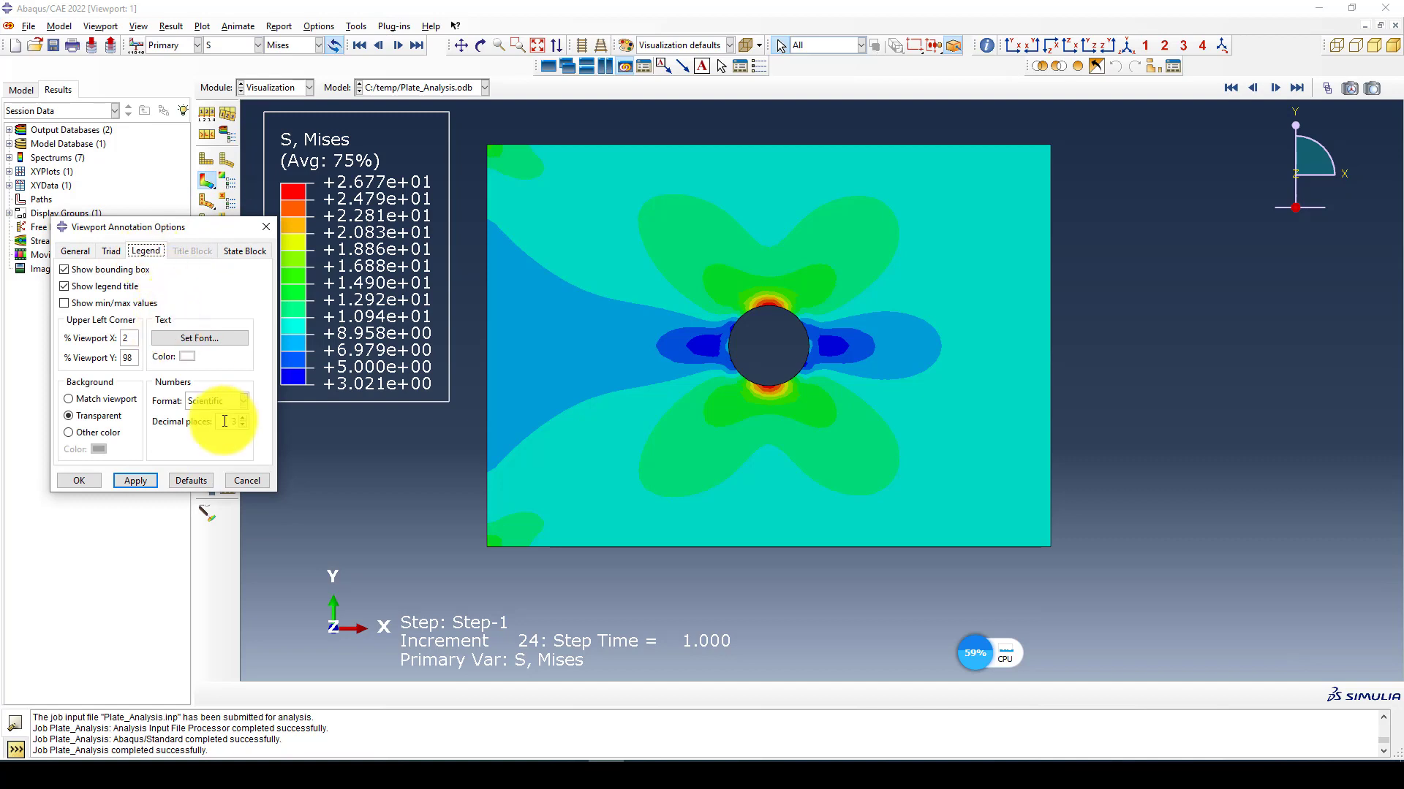
{"action": "left_click", "coordinate": [146, 483]}
{"action": "left_click", "coordinate": [93, 481]}
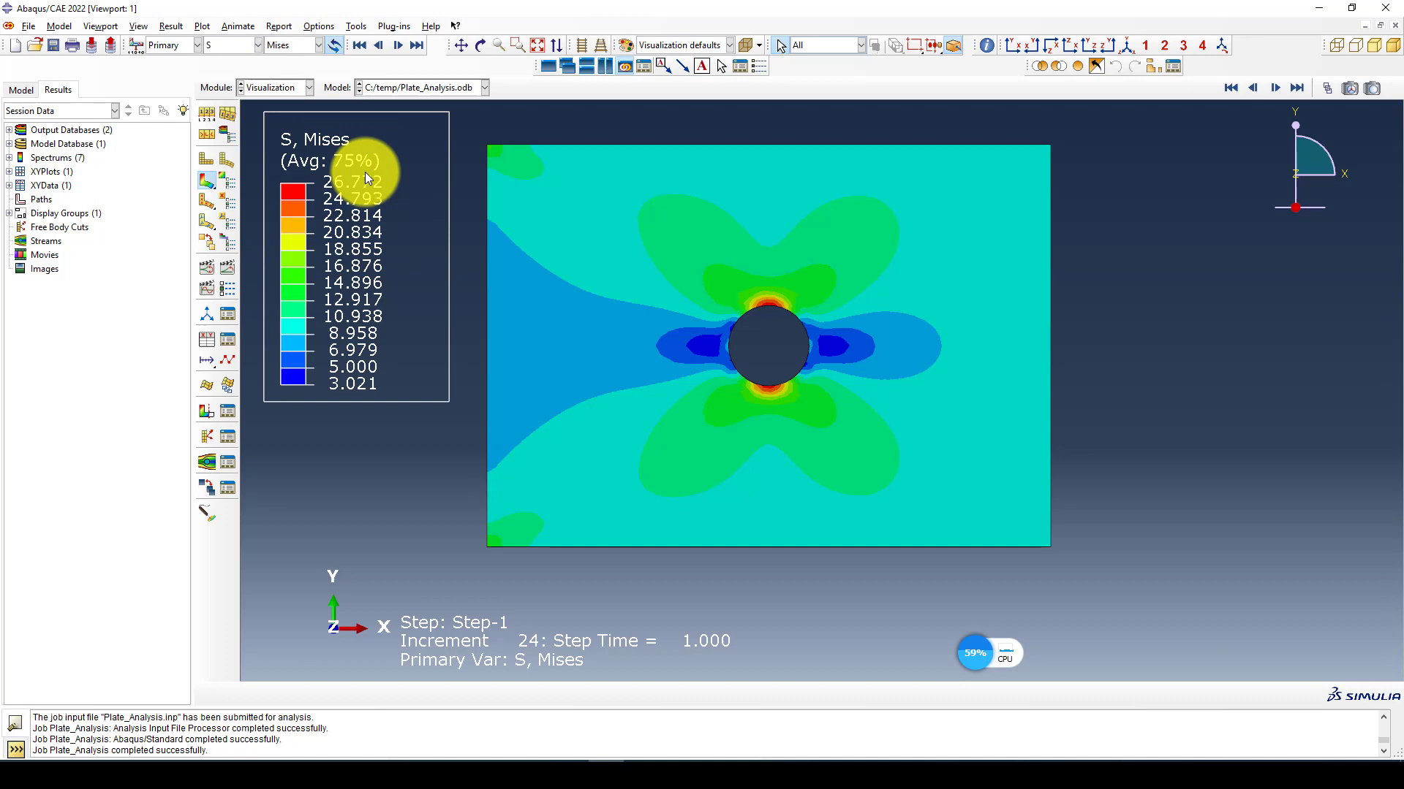
Step: Set the magnitude of pressure load Load-1 to -150 in the Load module
{"action": "left_click", "coordinate": [269, 86]}
{"action": "left_click", "coordinate": [272, 147]}
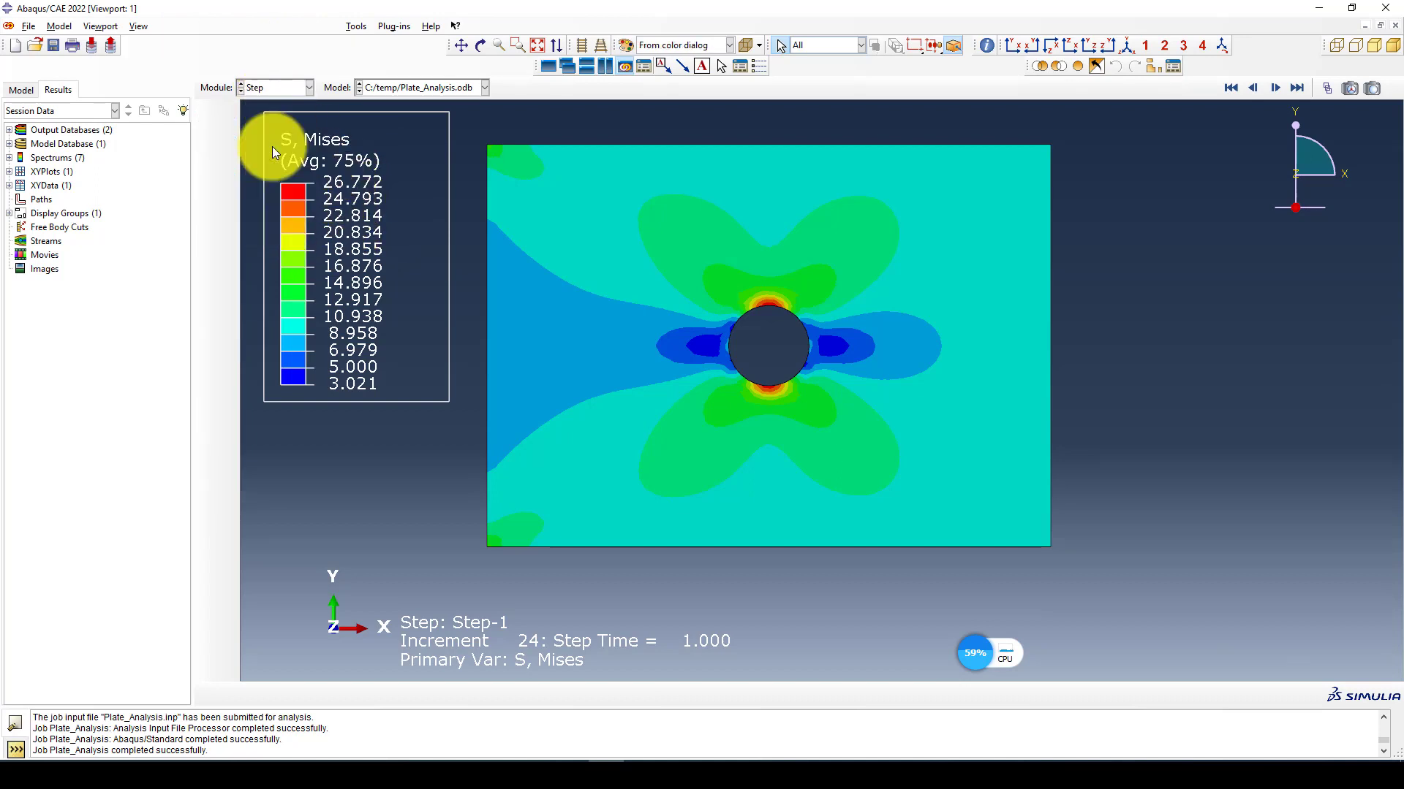
{"action": "left_click", "coordinate": [269, 85]}
{"action": "left_click", "coordinate": [265, 176]}
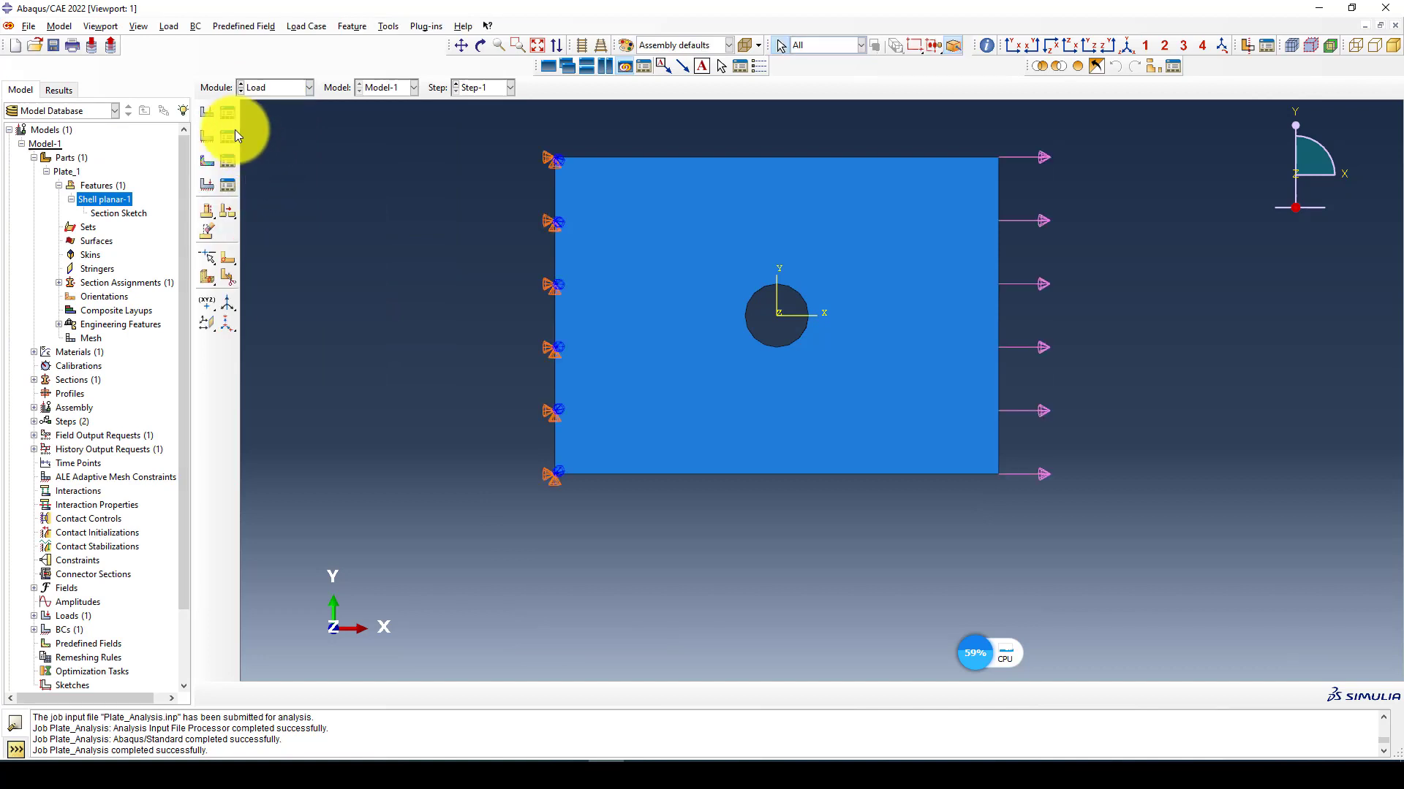
{"action": "left_click", "coordinate": [228, 112]}
{"action": "left_click", "coordinate": [331, 213]}
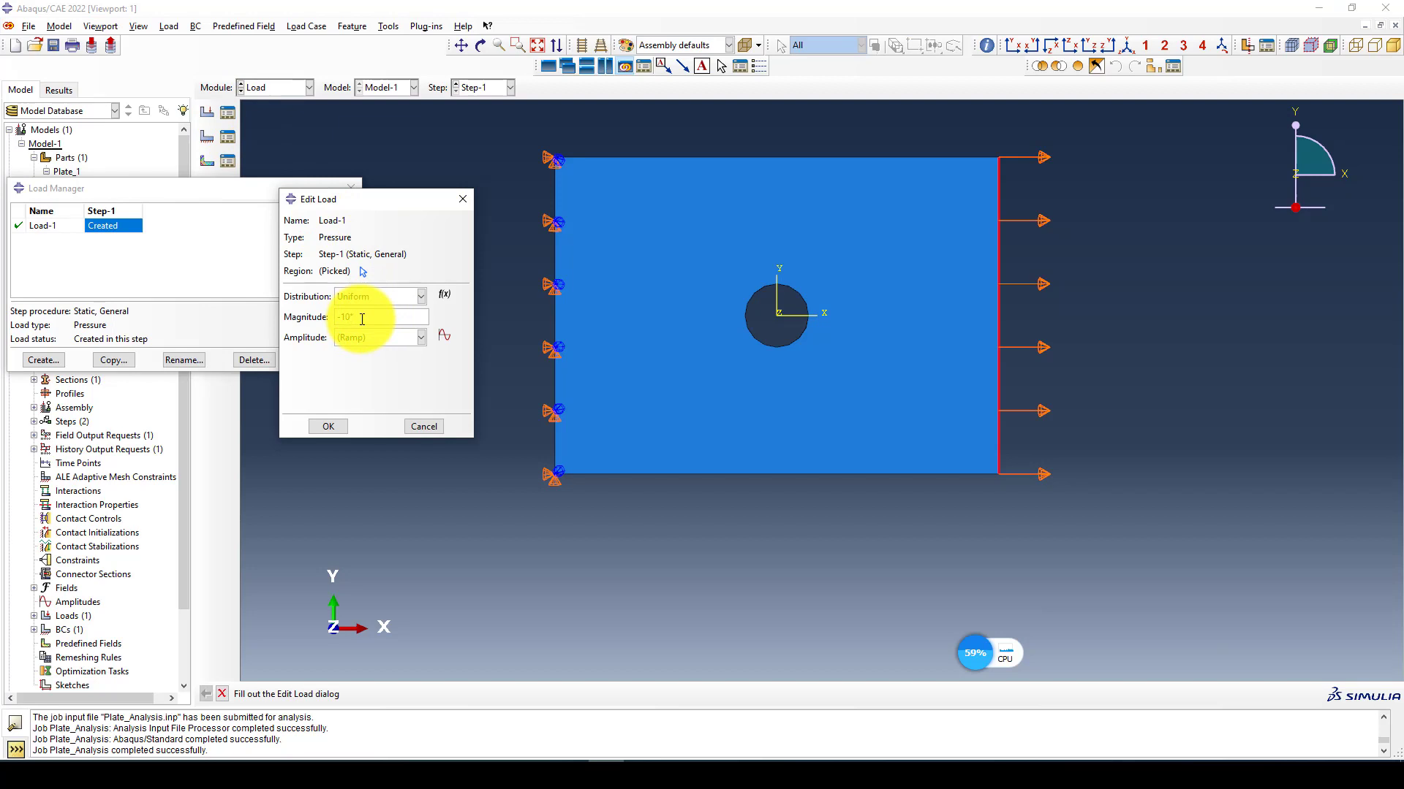
{"action": "left_click", "coordinate": [330, 426]}
{"action": "left_click", "coordinate": [333, 212]}
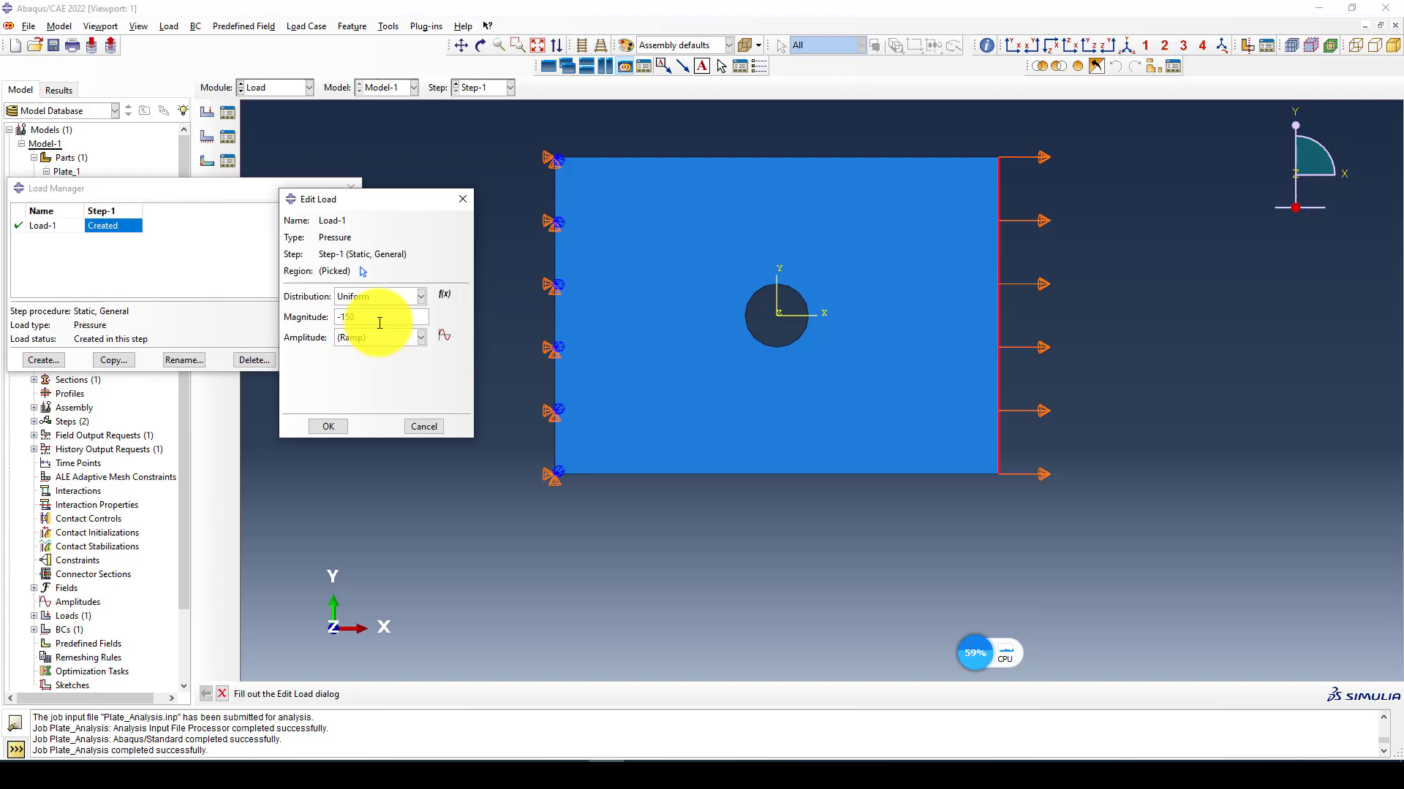
{"action": "left_click", "coordinate": [462, 199]}
{"action": "left_click", "coordinate": [351, 185]}
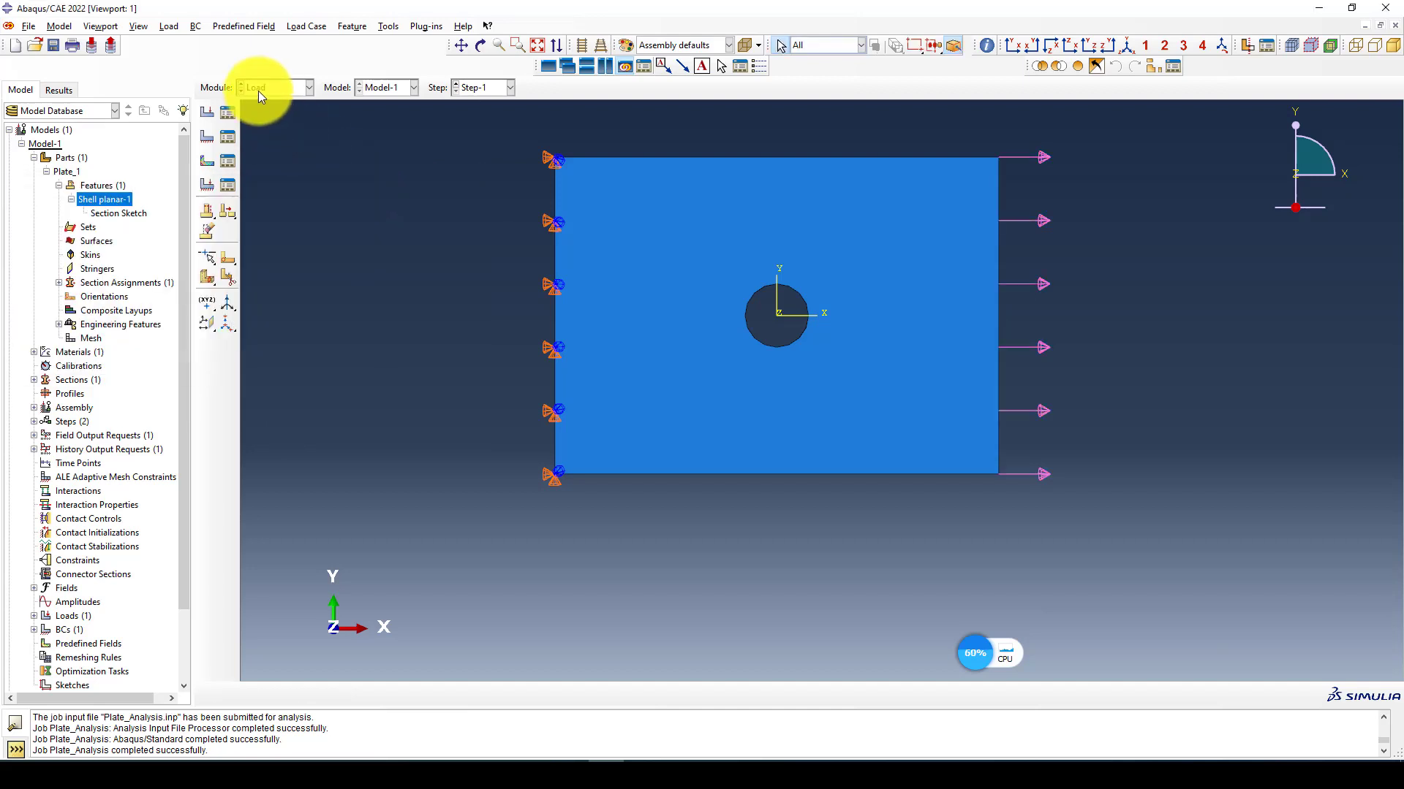
Step: Resubmit the Plate_Analysis job in the Job module, overwriting its existing job files
{"action": "left_click", "coordinate": [257, 91]}
{"action": "left_click", "coordinate": [266, 218]}
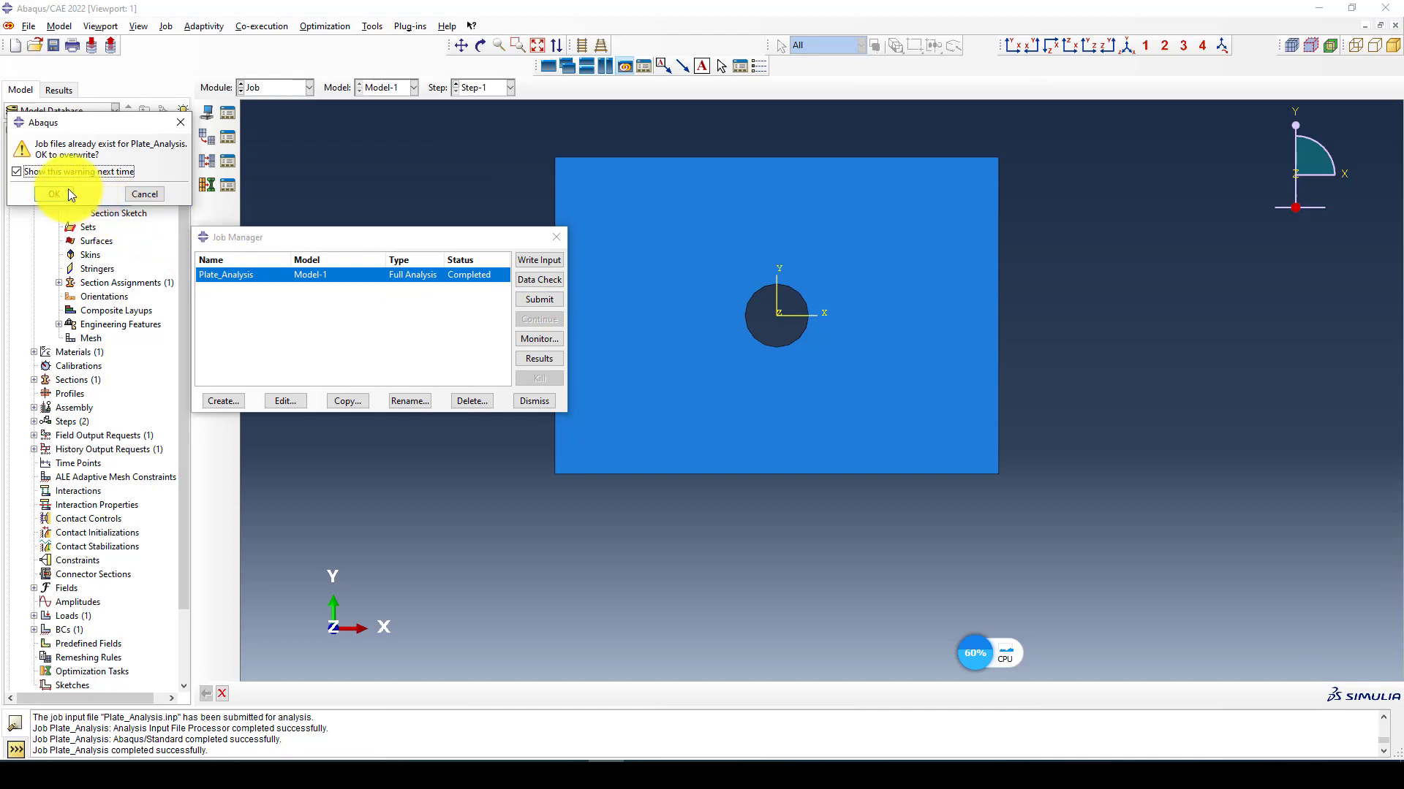
{"action": "left_click", "coordinate": [69, 192]}
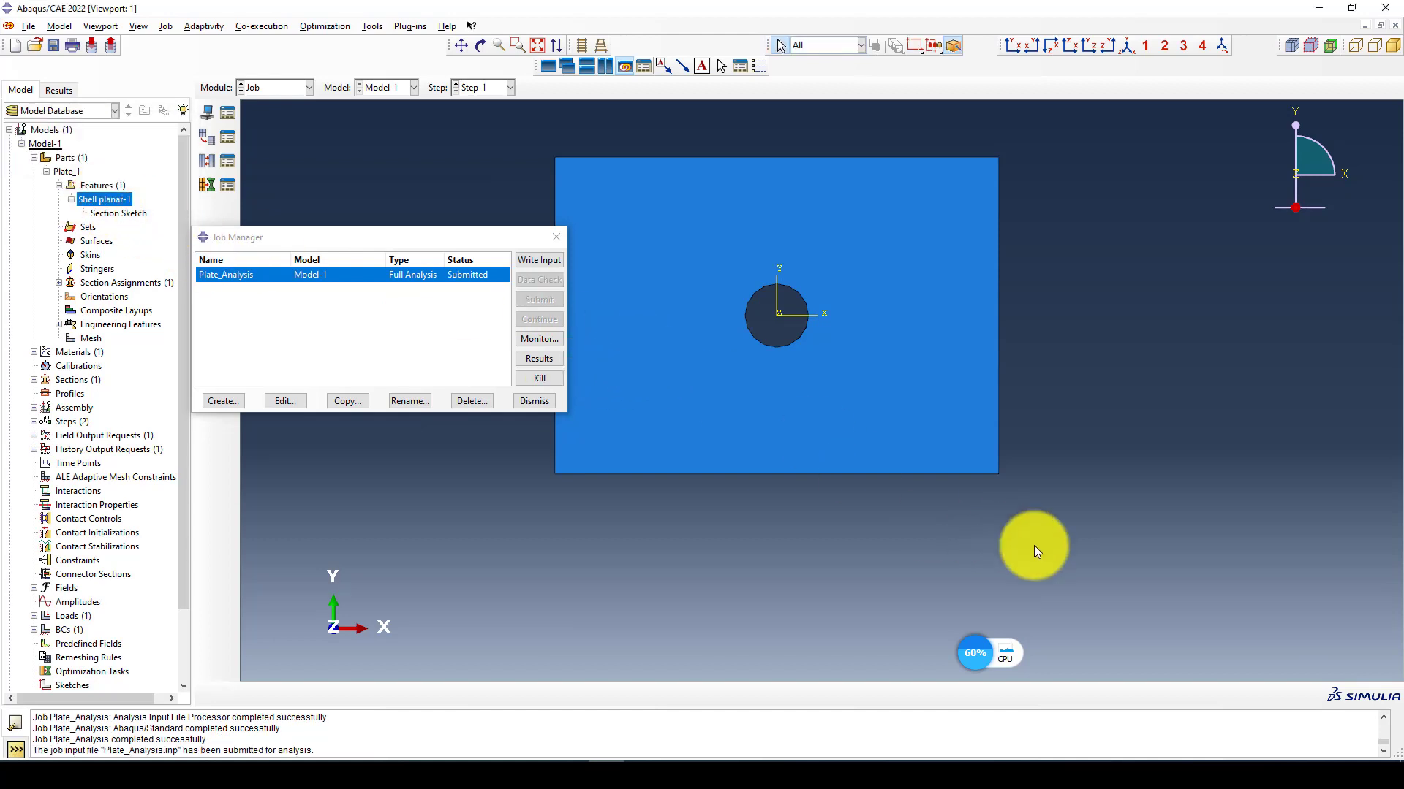
Step: Monitor the resubmitted Plate_Analysis run and open its updated results
{"action": "left_click", "coordinate": [526, 337]}
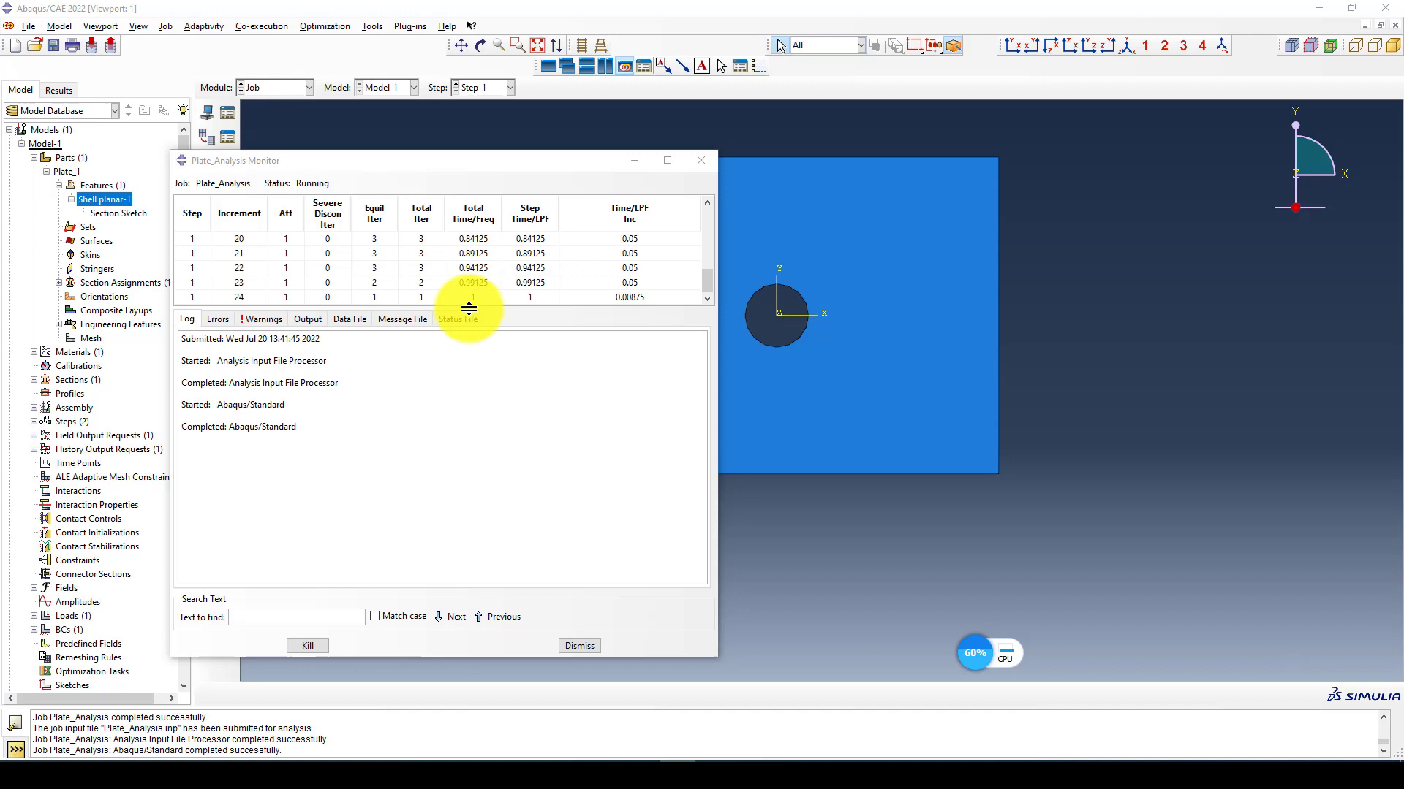
{"action": "left_click", "coordinate": [578, 647]}
{"action": "left_click", "coordinate": [535, 356]}
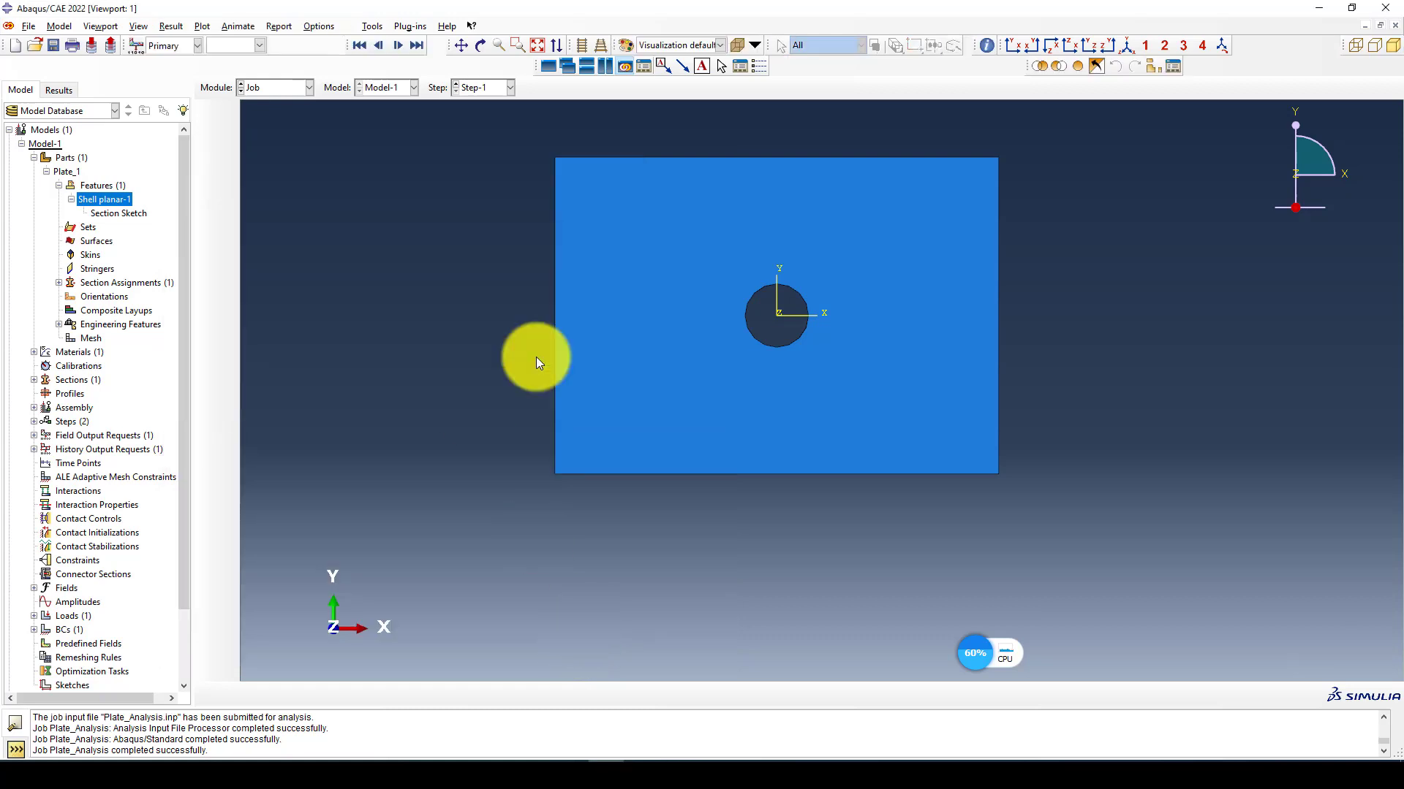
Step: Plot the Mises stress contours for the updated results and inspect the stress distribution around the central hole
{"action": "left_click", "coordinate": [199, 180]}
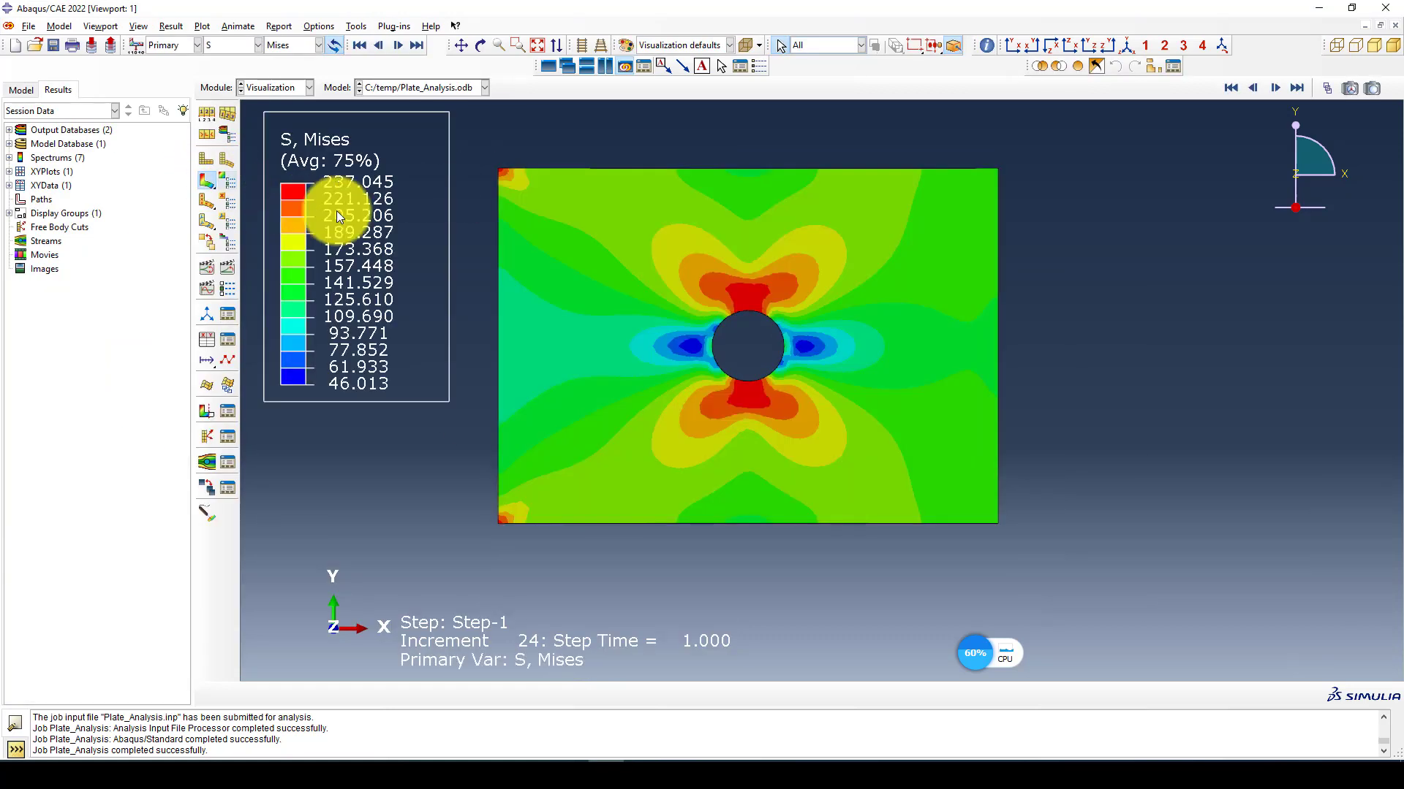
{"action": "scroll", "coordinate": [866, 321], "scroll_direction": "down", "scroll_amount": 2}
{"action": "scroll", "coordinate": [731, 370], "scroll_direction": "up", "scroll_amount": 1}
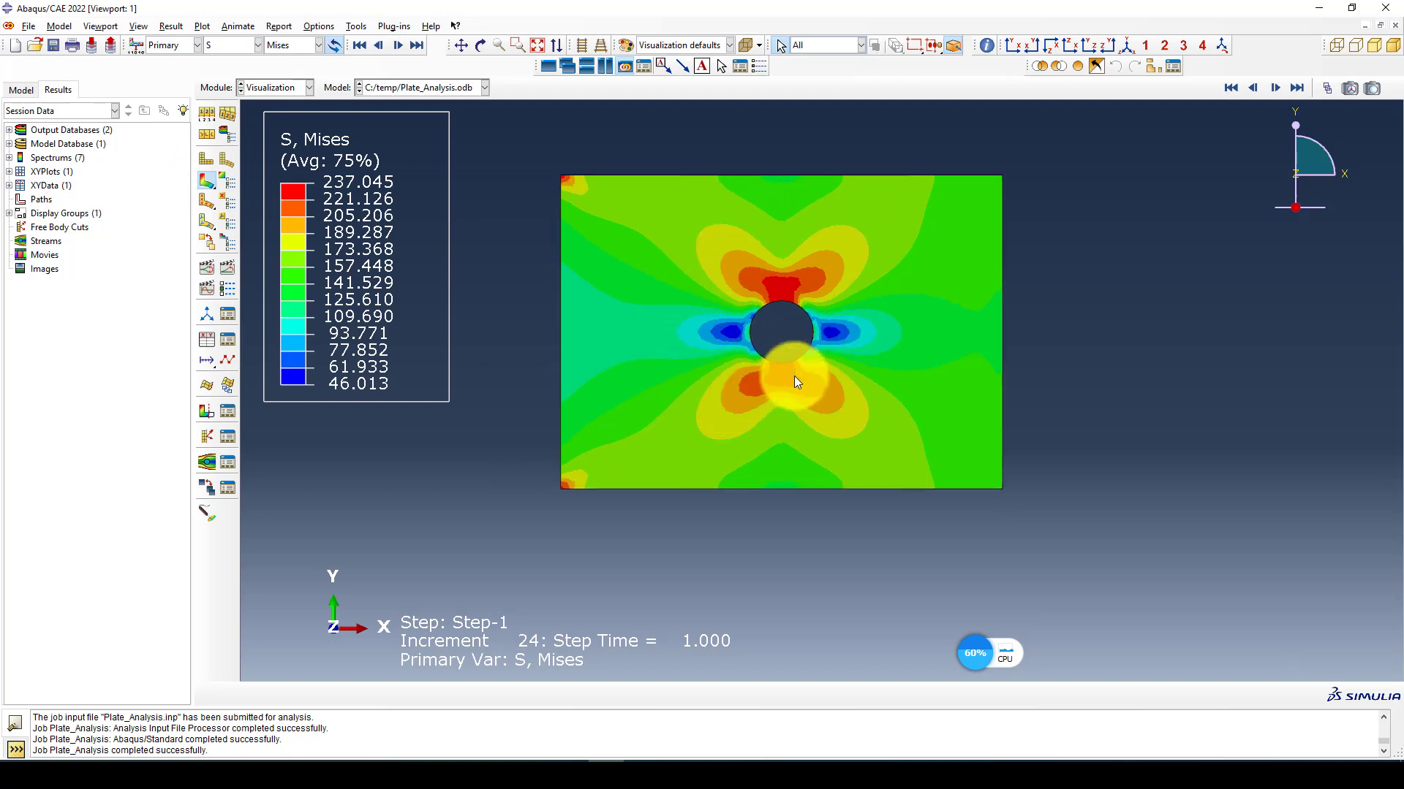
{"action": "scroll", "coordinate": [794, 376], "scroll_direction": "up", "scroll_amount": 1}
{"action": "scroll", "coordinate": [800, 418], "scroll_direction": "down", "scroll_amount": 1}
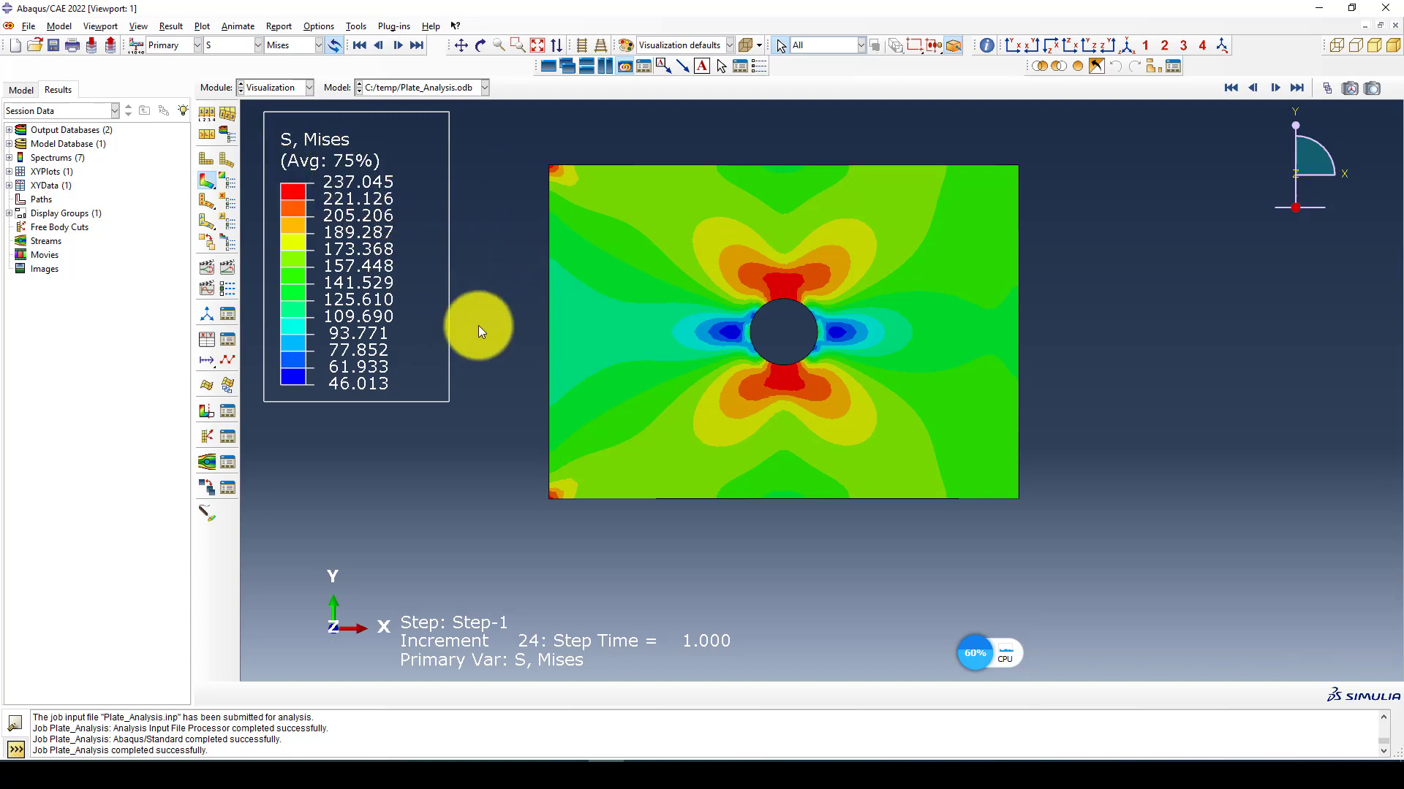
Step: Delete the existing Stress-Strain data set from the XY data of the current session
{"action": "left_click", "coordinate": [226, 335]}
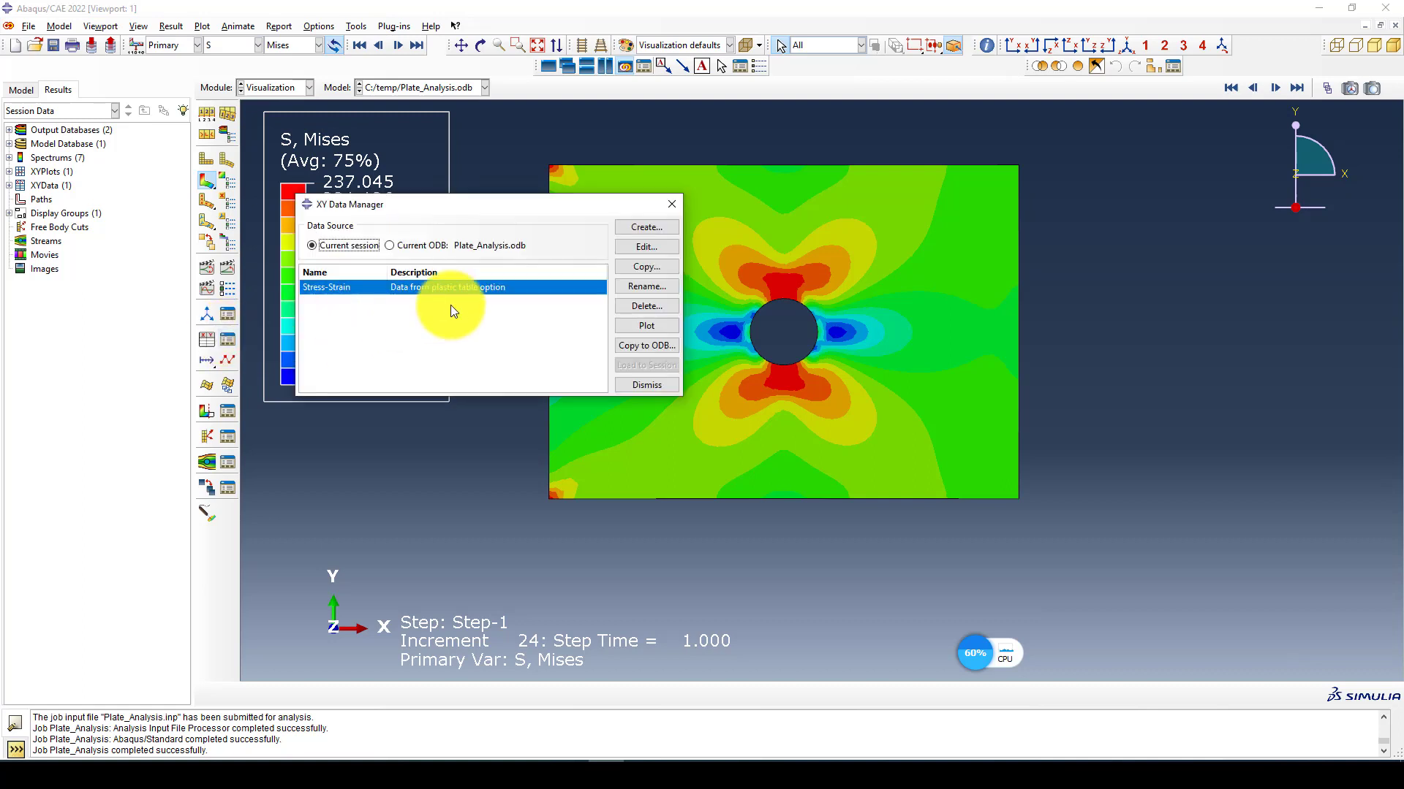
{"action": "left_click_drag", "start_coordinate": [544, 211], "coordinate": [428, 199]}
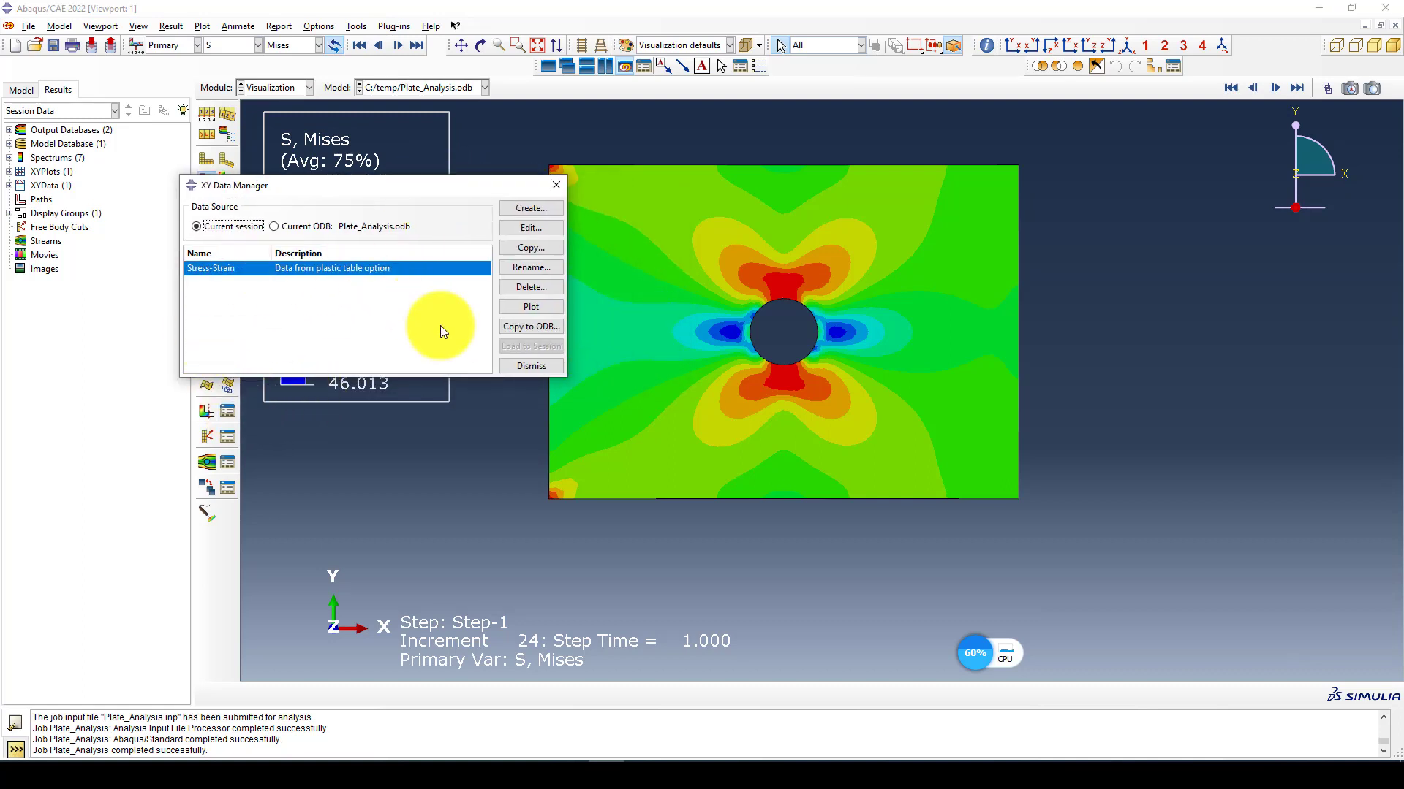
{"action": "left_click", "coordinate": [534, 287]}
{"action": "left_click", "coordinate": [665, 405]}
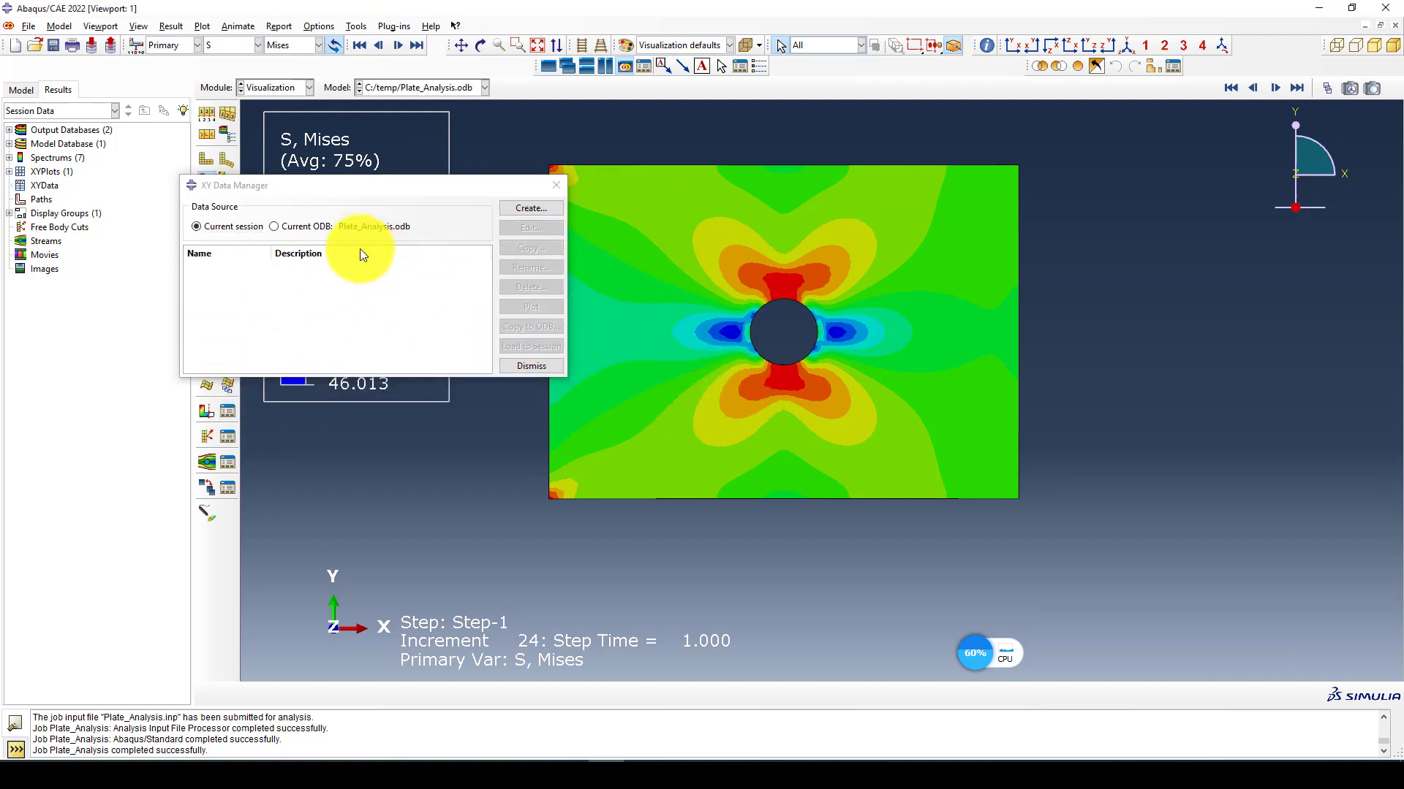
Step: Start new XY data from ODB field output, with PE Max. In-Plane Principal as the plastic strain variable in place of PE11
{"action": "left_click", "coordinate": [508, 207]}
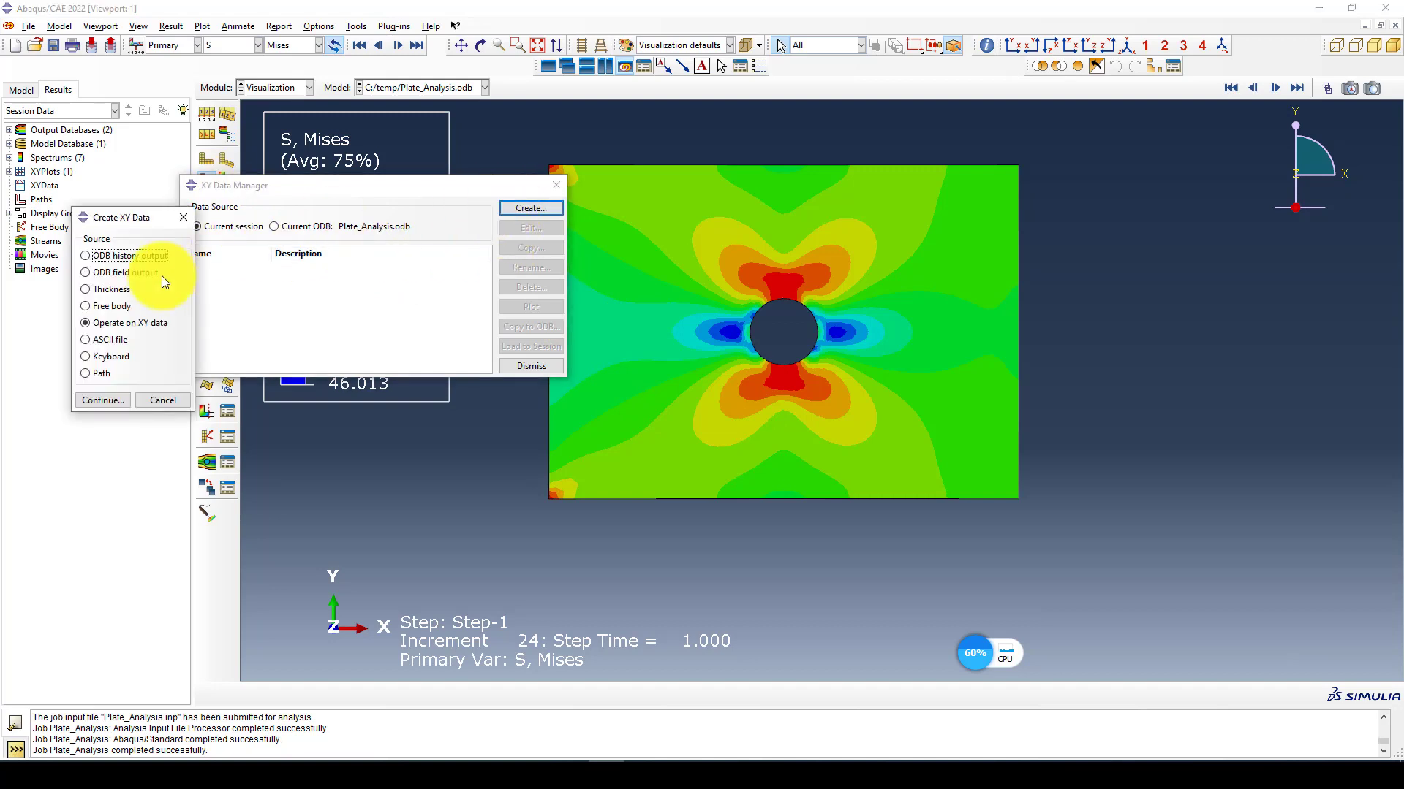
{"action": "left_click", "coordinate": [102, 272]}
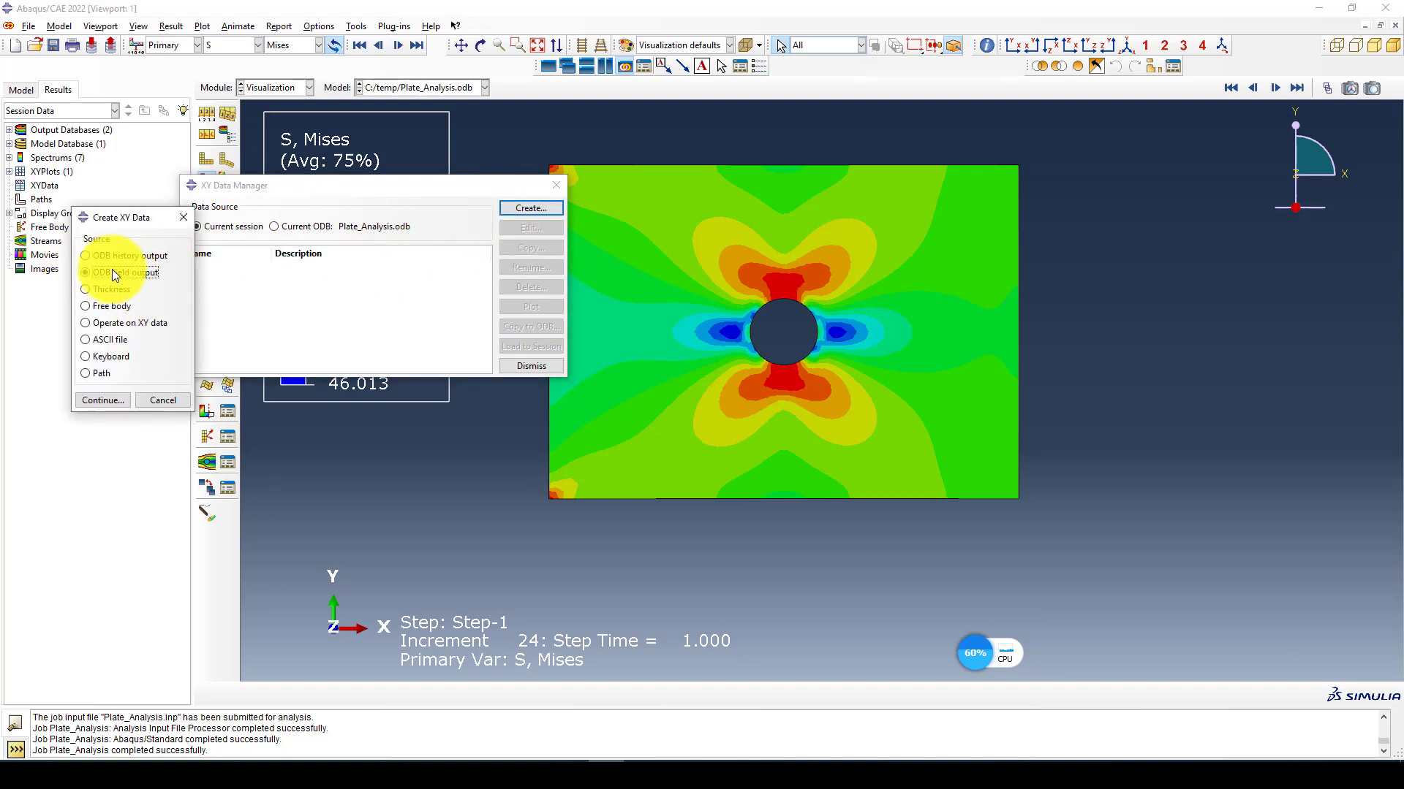
{"action": "left_click", "coordinate": [103, 399]}
{"action": "left_click_drag", "start_coordinate": [178, 105], "coordinate": [197, 111]}
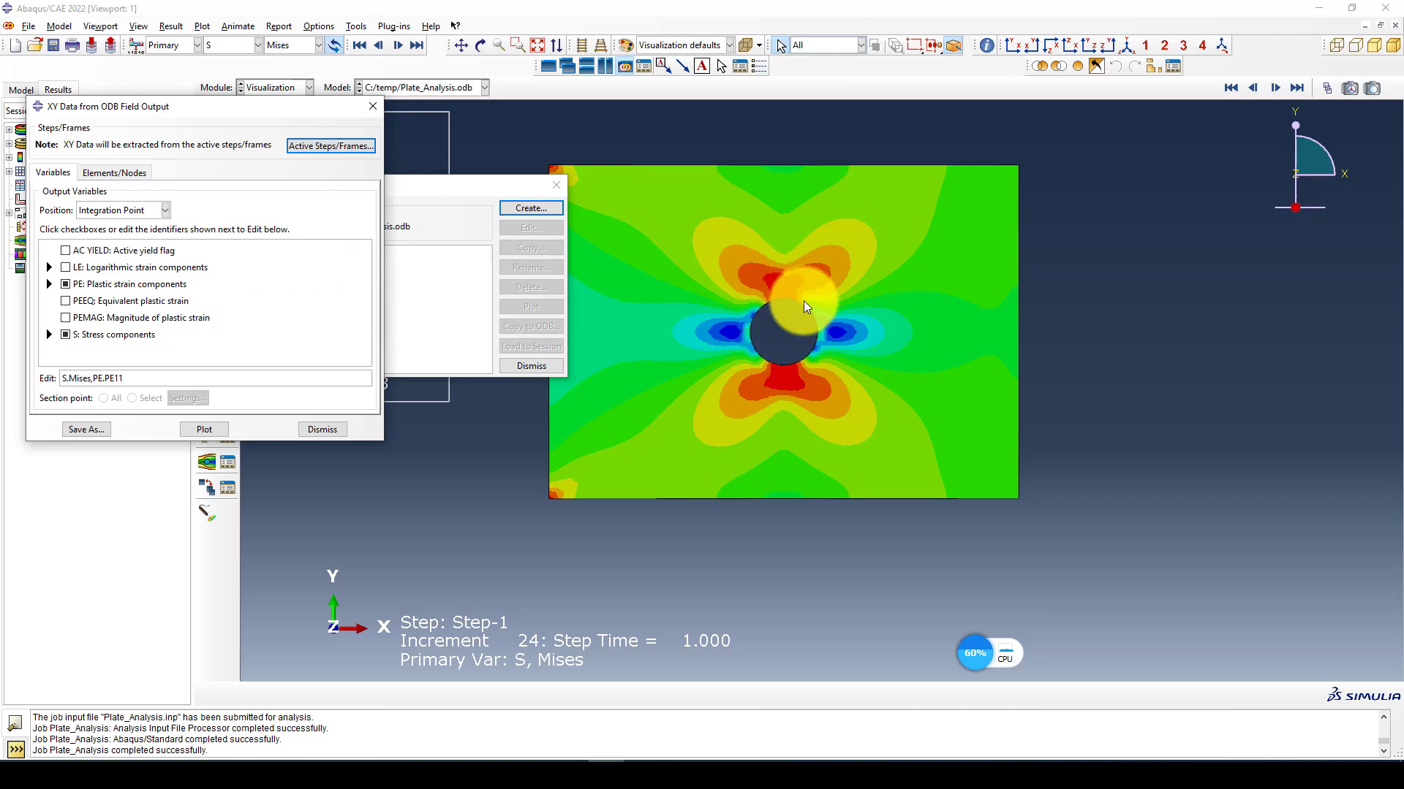
{"action": "left_click", "coordinate": [49, 284]}
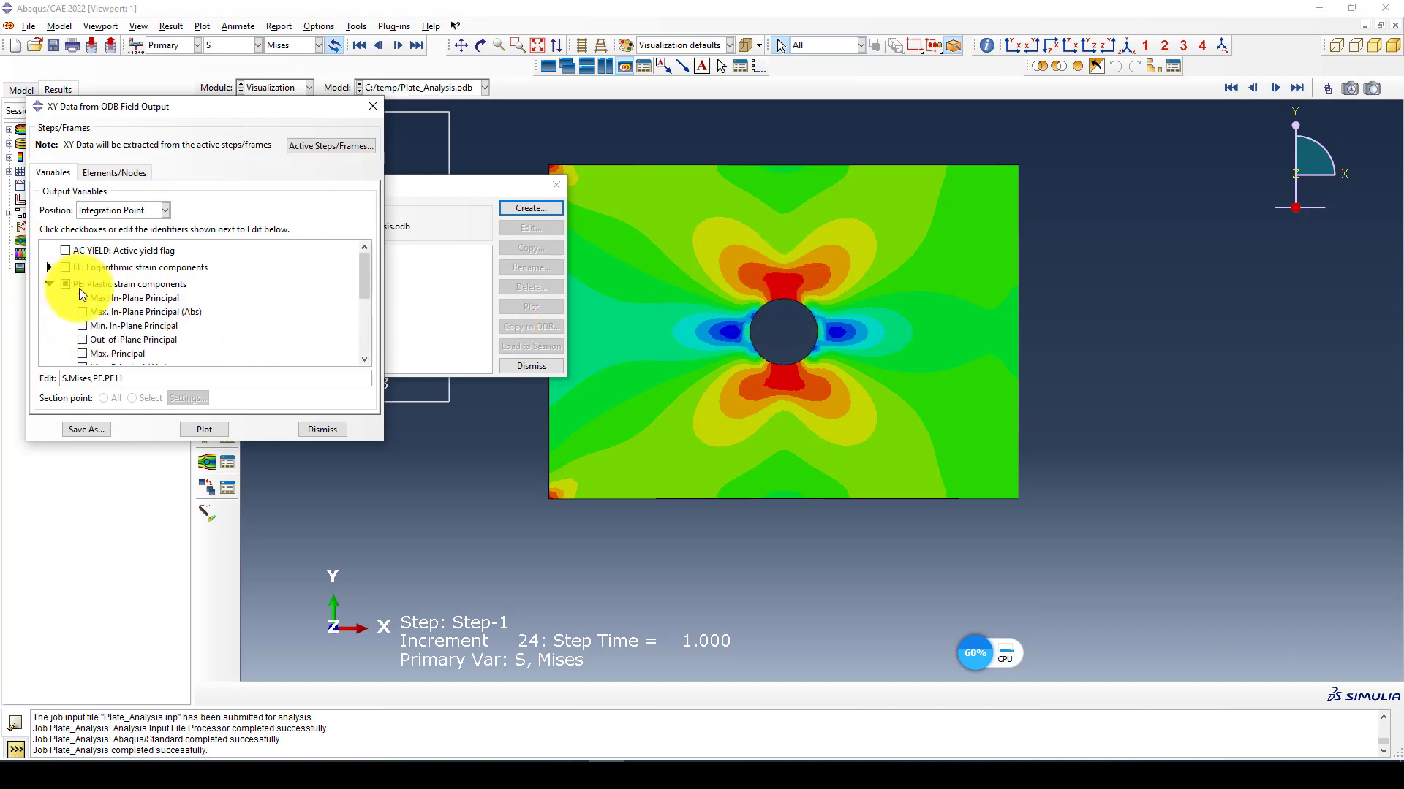
{"action": "scroll", "coordinate": [153, 287], "scroll_direction": "down", "scroll_amount": 2}
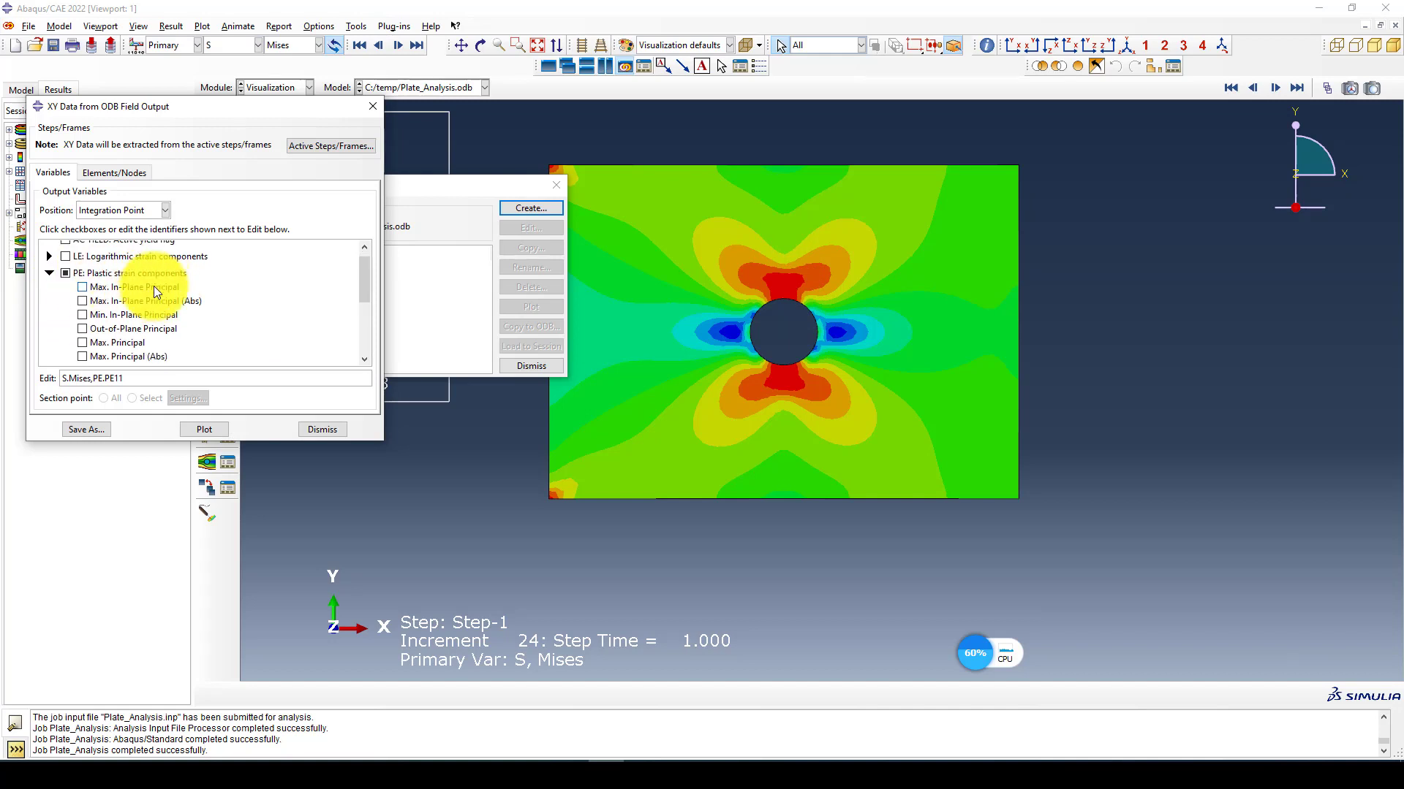
{"action": "scroll", "coordinate": [114, 307], "scroll_direction": "down", "scroll_amount": 1}
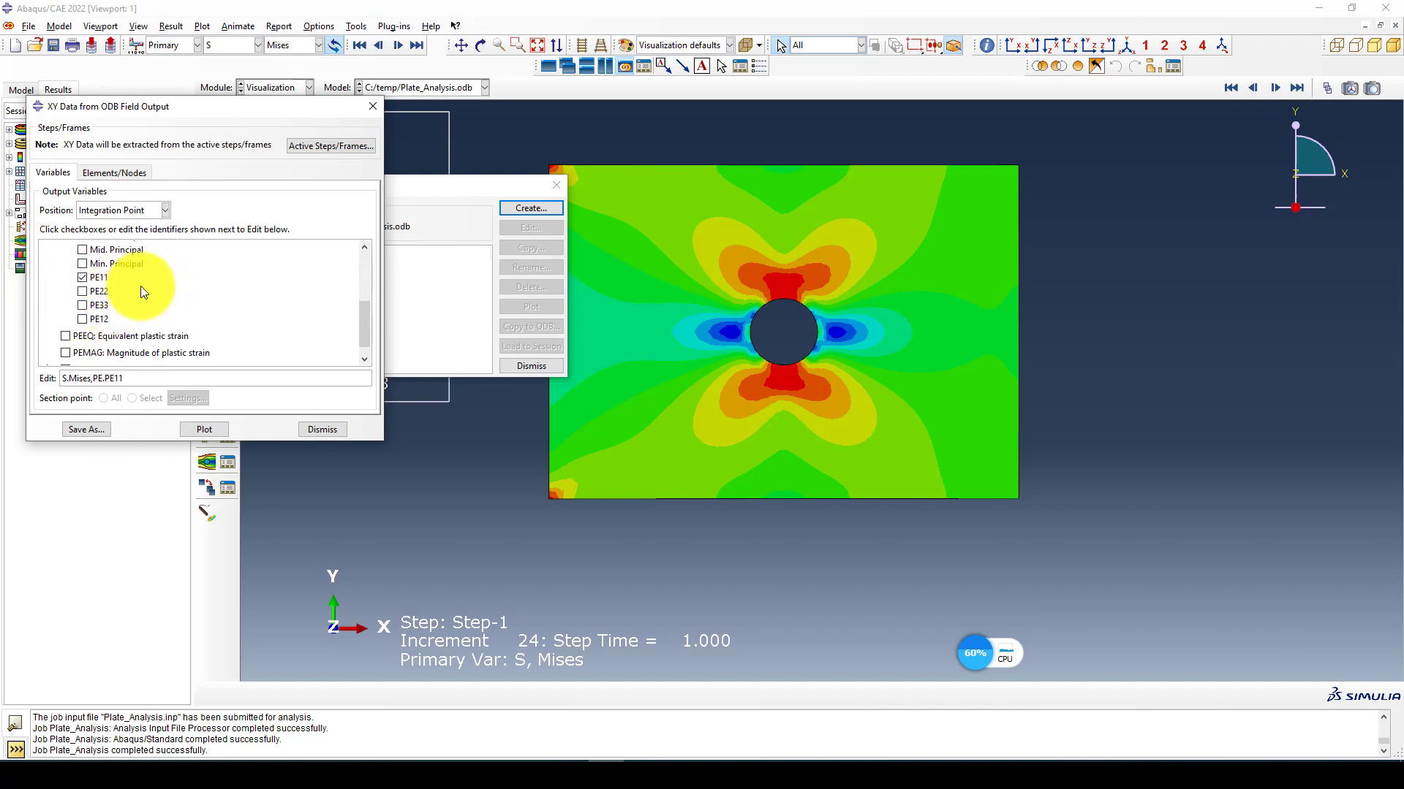
{"action": "scroll", "coordinate": [139, 303], "scroll_direction": "up", "scroll_amount": 2}
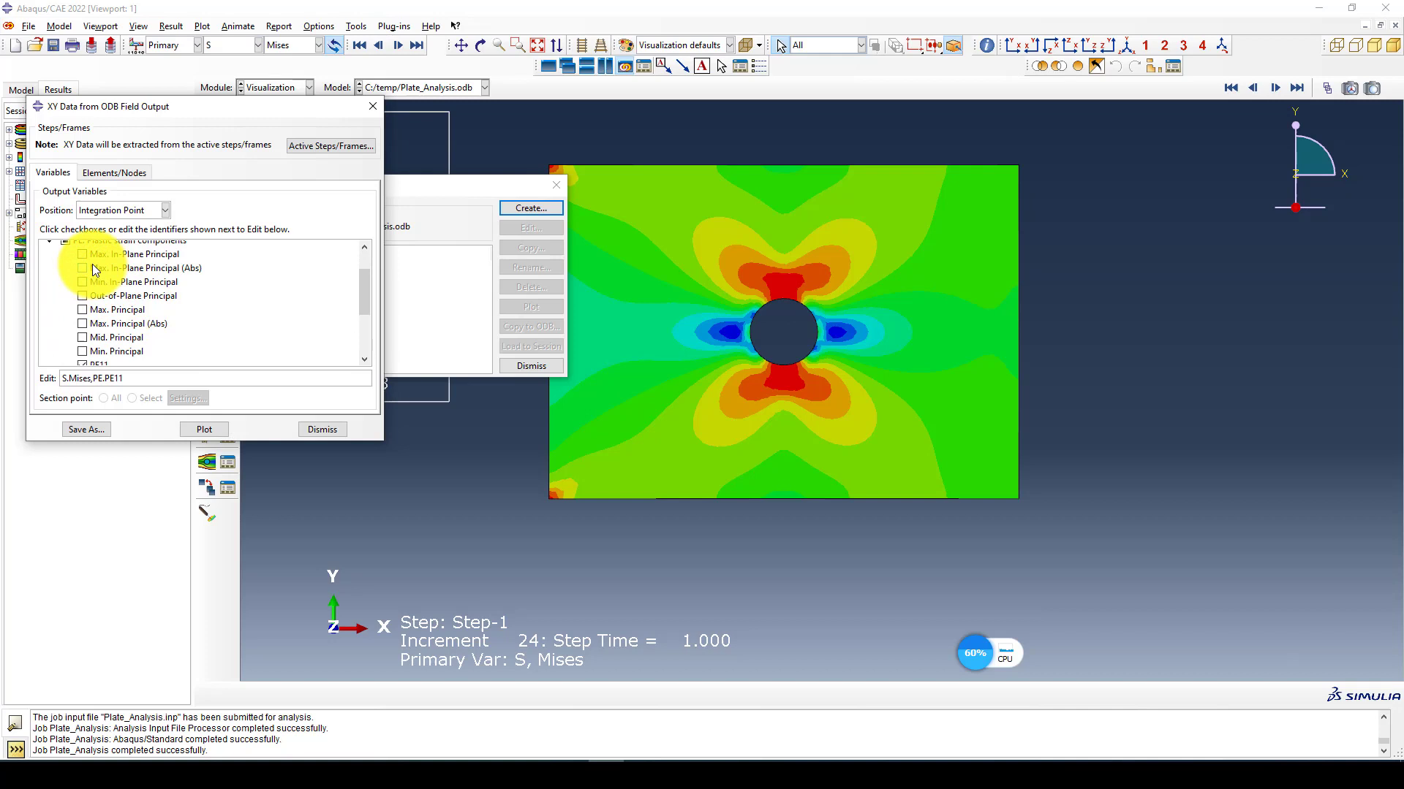
{"action": "scroll", "coordinate": [92, 264], "scroll_direction": "up", "scroll_amount": 1}
{"action": "left_click", "coordinate": [82, 293]}
{"action": "scroll", "coordinate": [142, 295], "scroll_direction": "down", "scroll_amount": 2}
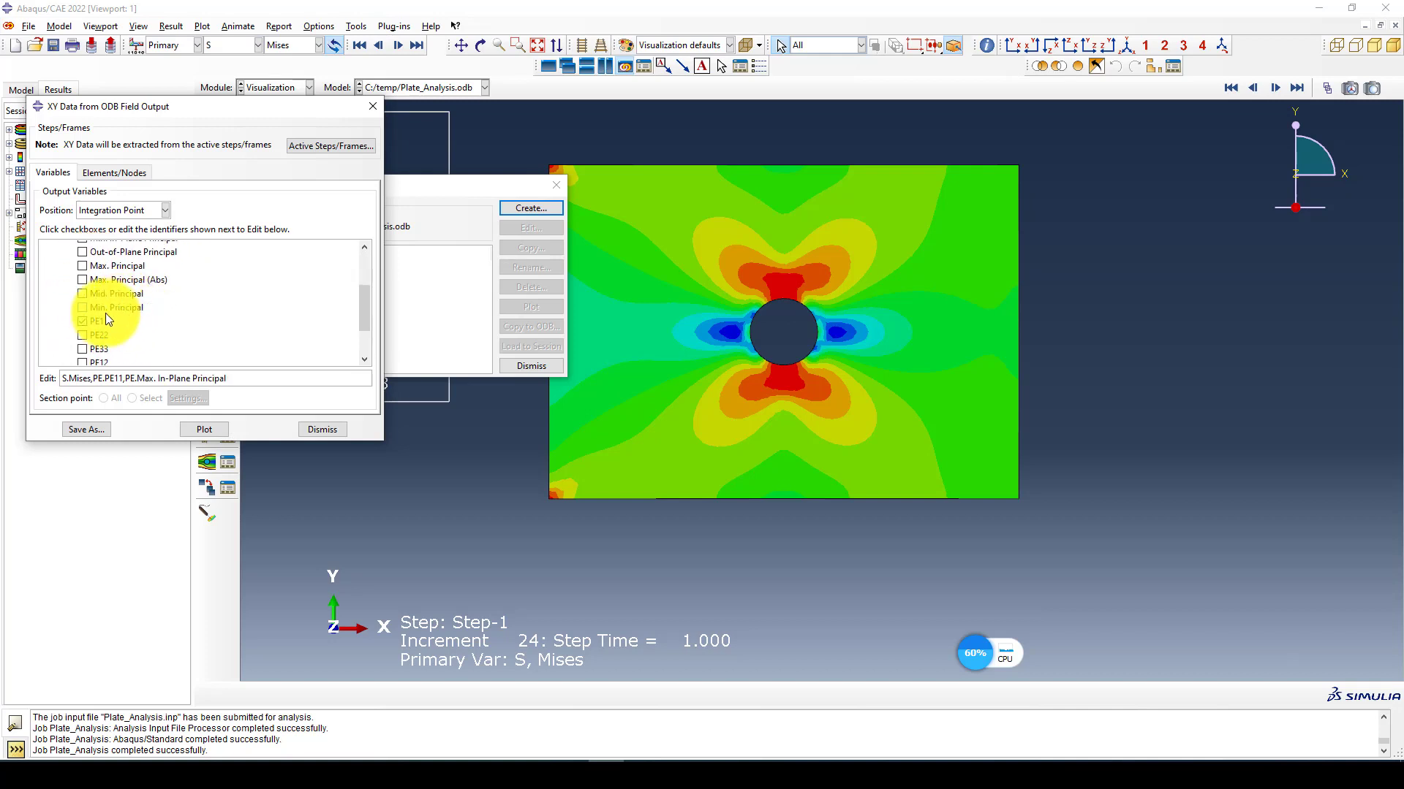
{"action": "left_click", "coordinate": [102, 322]}
{"action": "scroll", "coordinate": [115, 288], "scroll_direction": "down", "scroll_amount": 2}
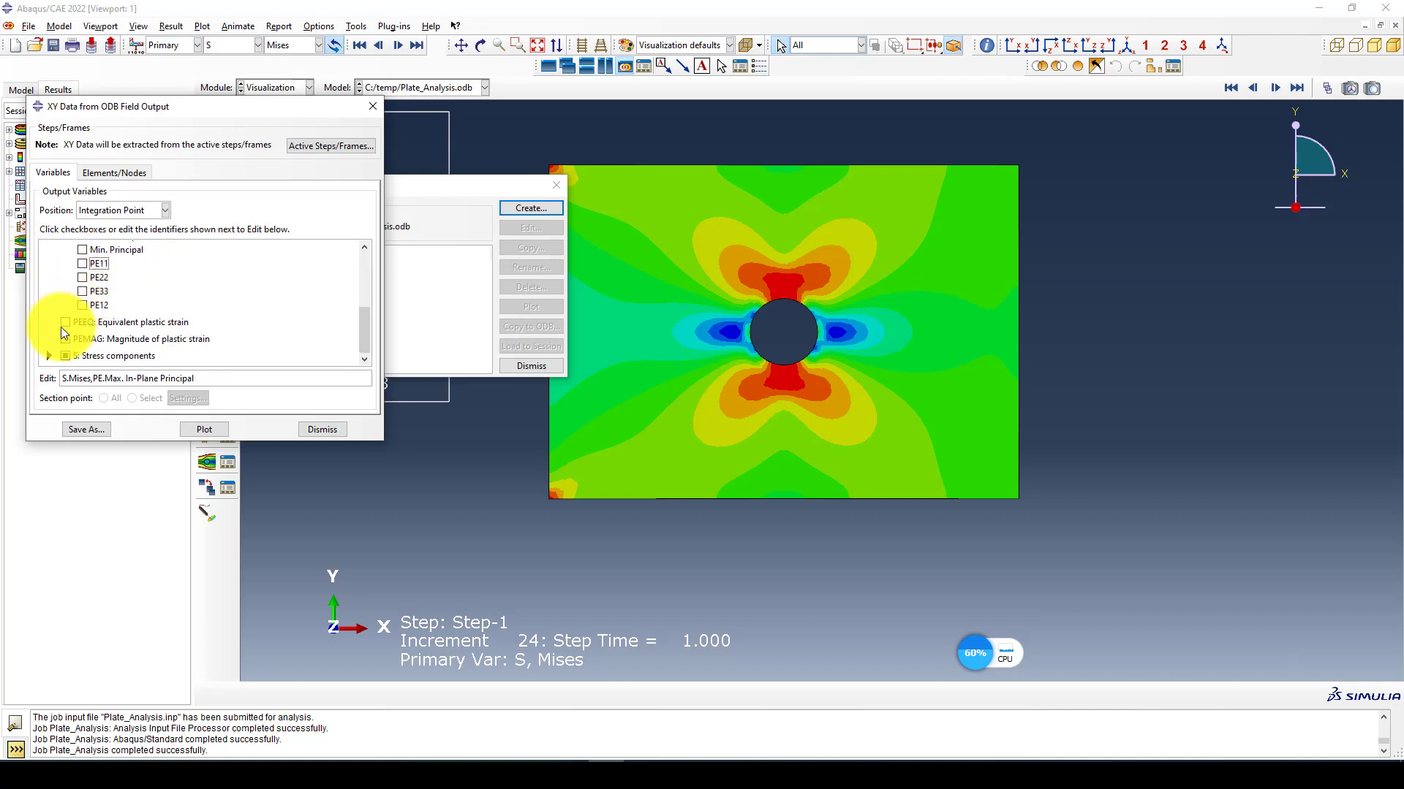
Step: Replace Mises with Max. In-Plane Principal among the S stress components for the XY data extraction
{"action": "left_click", "coordinate": [49, 355]}
{"action": "scroll", "coordinate": [150, 268], "scroll_direction": "down", "scroll_amount": 3}
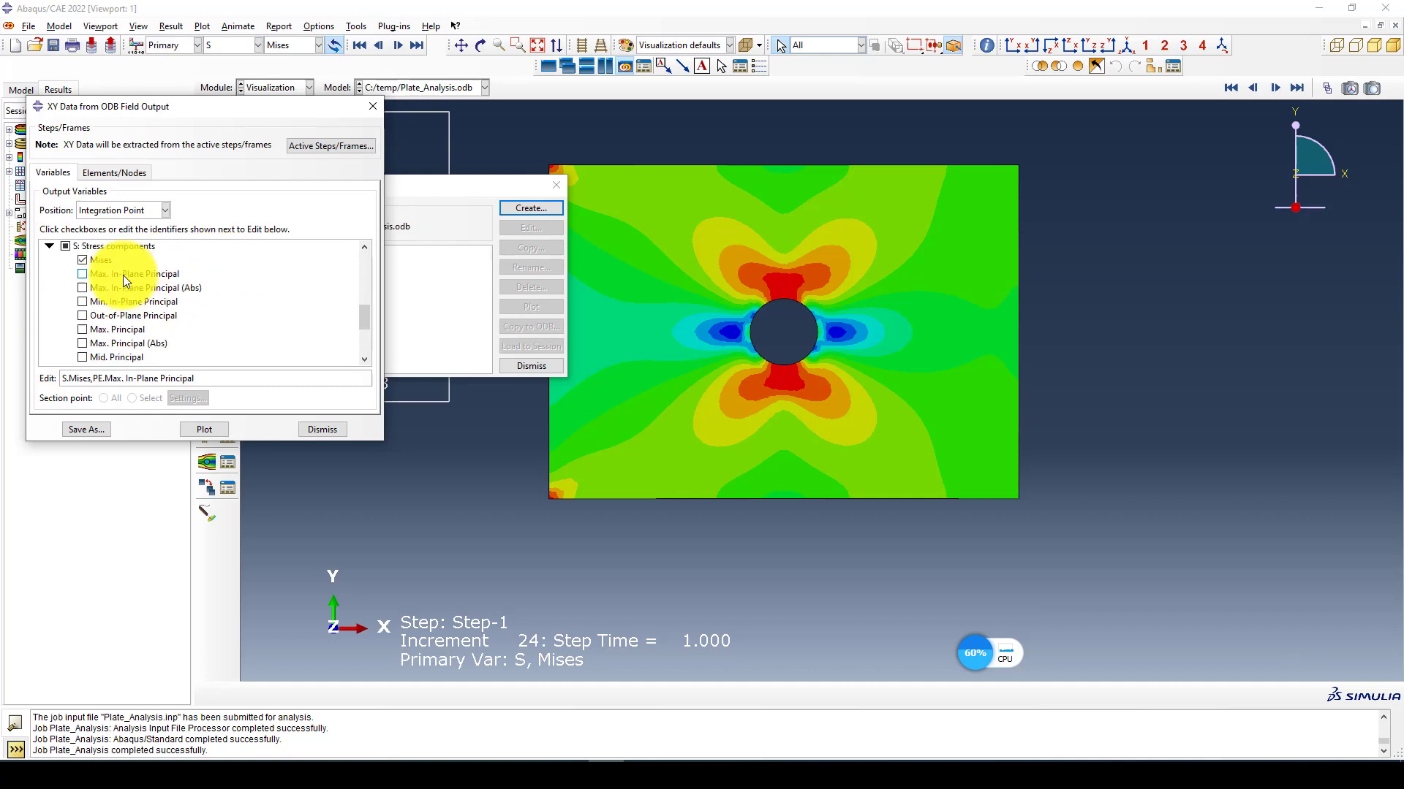
{"action": "scroll", "coordinate": [110, 282], "scroll_direction": "up", "scroll_amount": 1}
{"action": "left_click", "coordinate": [133, 282]}
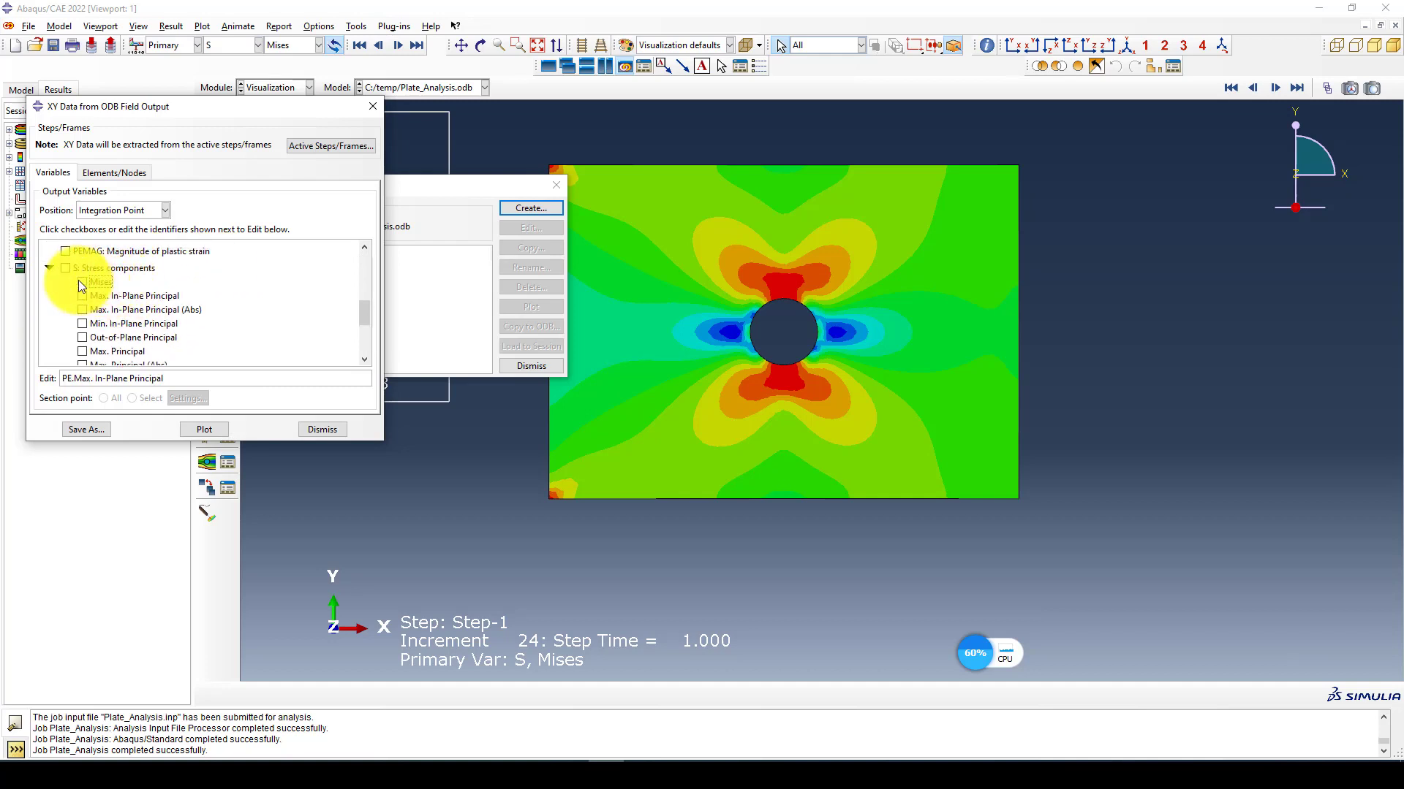
{"action": "scroll", "coordinate": [179, 275], "scroll_direction": "down", "scroll_amount": 3}
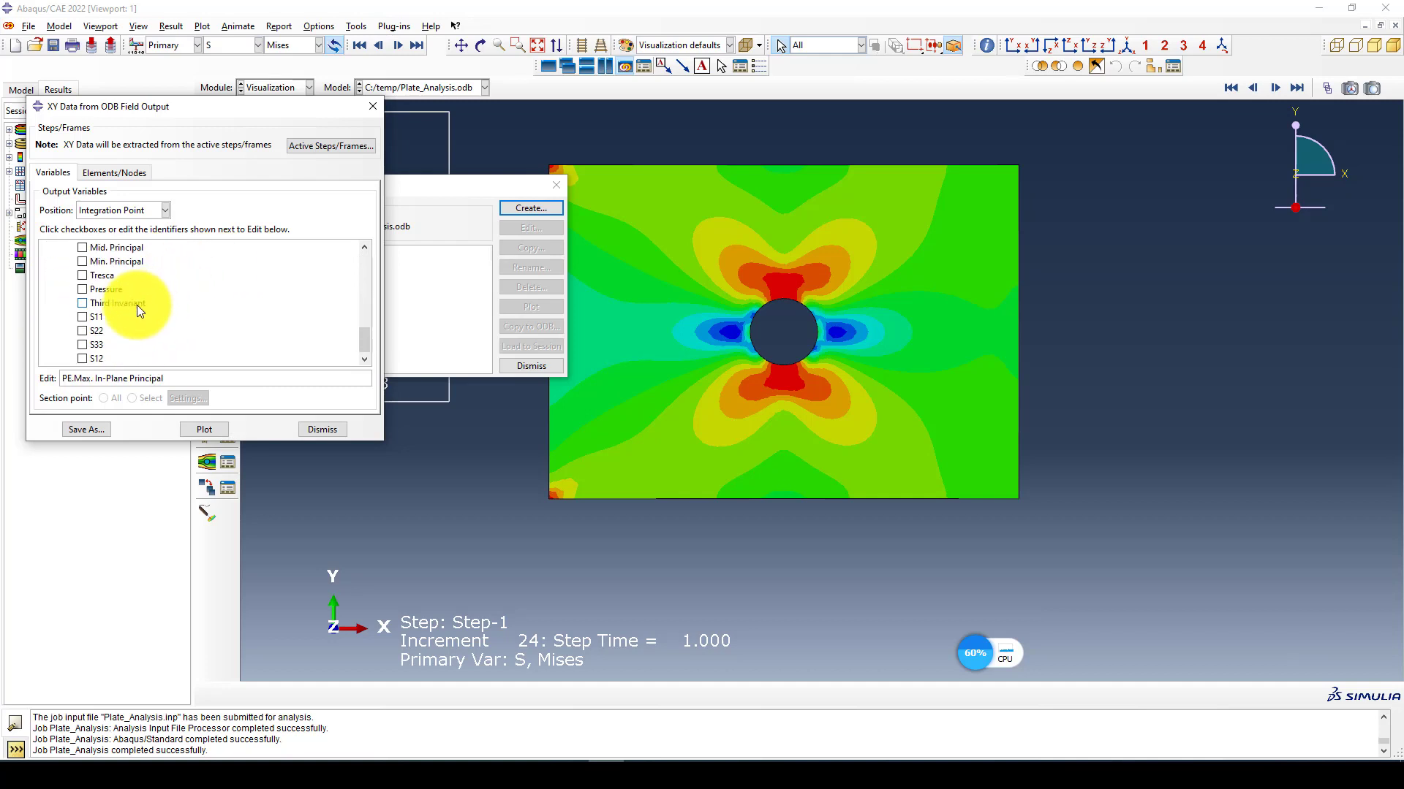
{"action": "scroll", "coordinate": [113, 311], "scroll_direction": "up", "scroll_amount": 2}
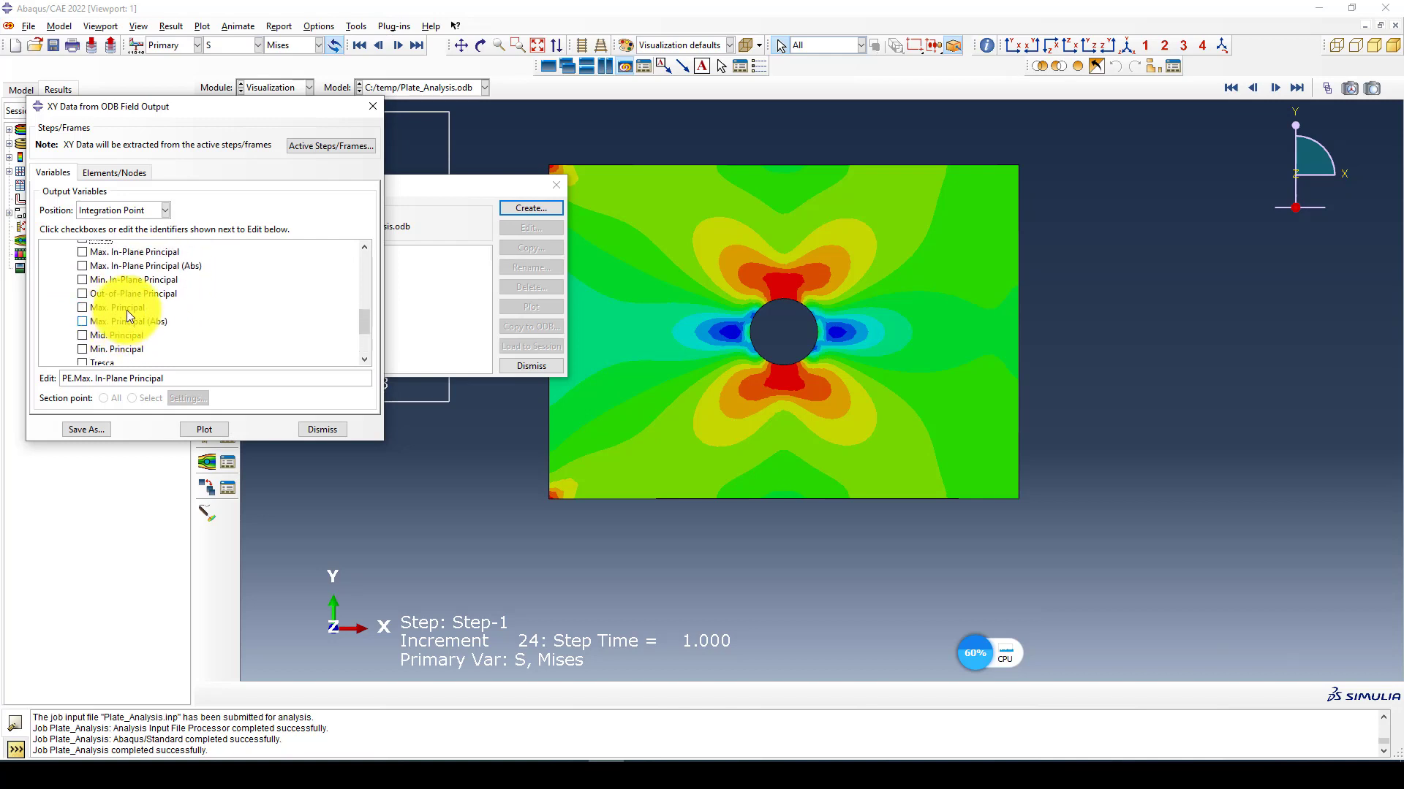
{"action": "left_click", "coordinate": [99, 253]}
{"action": "scroll", "coordinate": [178, 263], "scroll_direction": "up", "scroll_amount": 1}
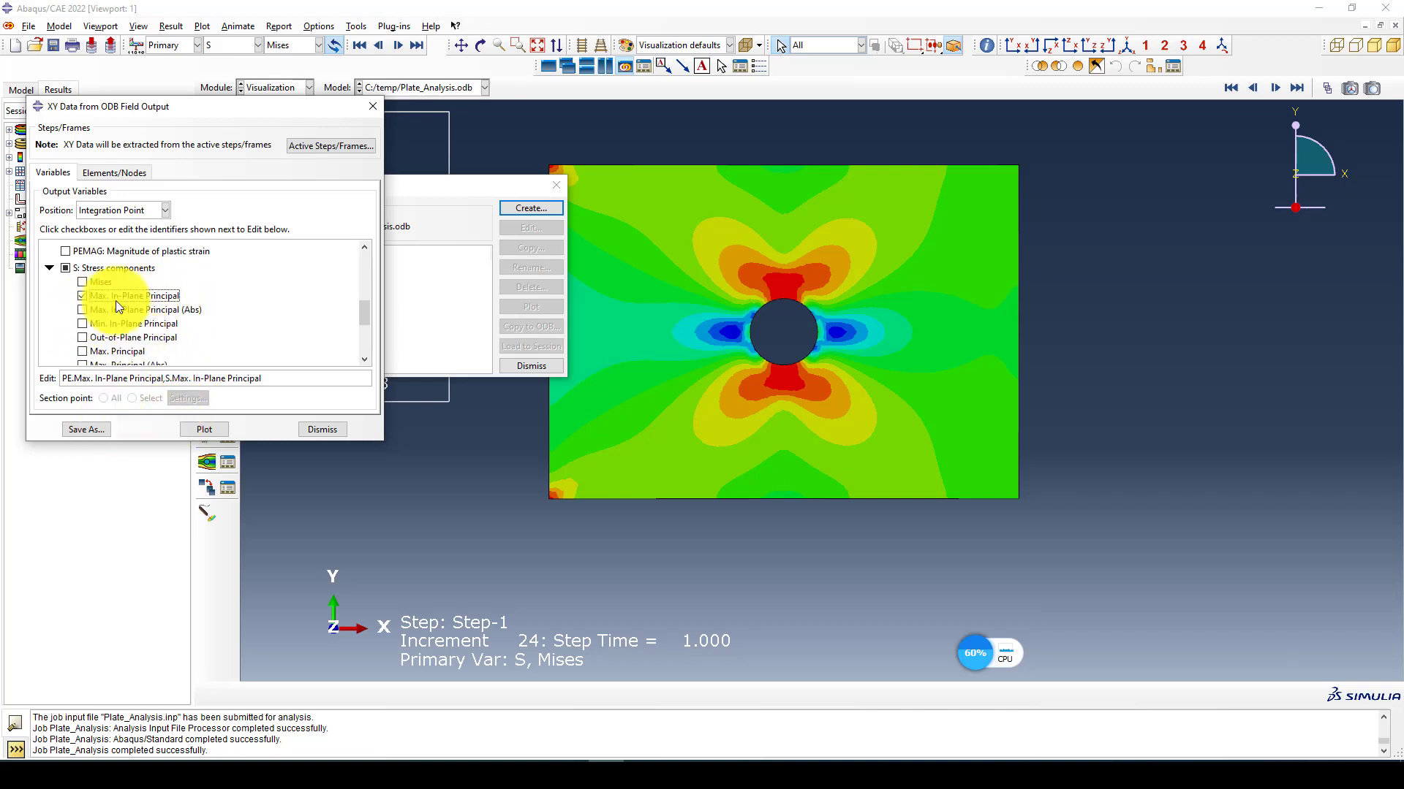
Step: Pick a single element at the central hole in the viewport as the source of the XY data
{"action": "left_click", "coordinate": [112, 174]}
{"action": "left_click", "coordinate": [177, 215]}
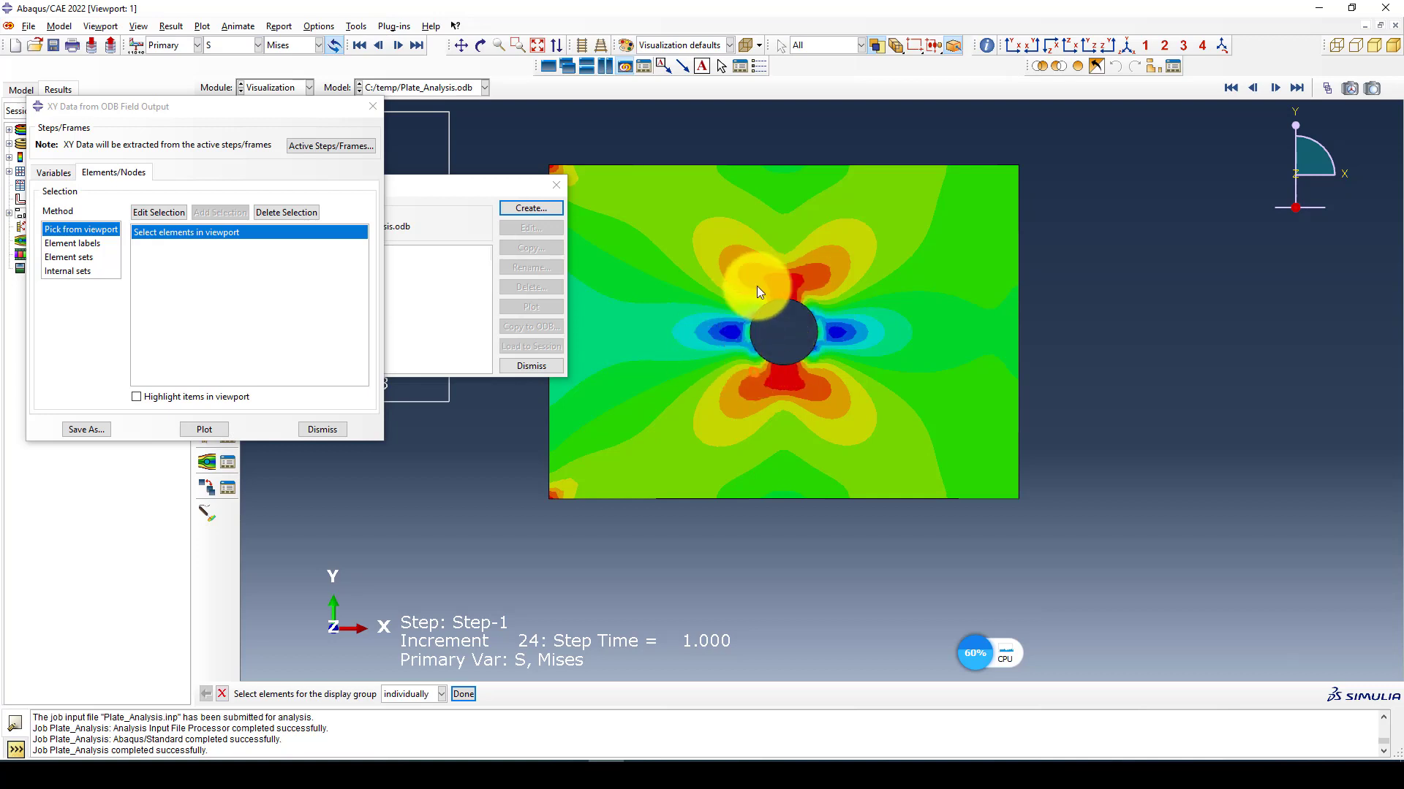
{"action": "left_click", "coordinate": [786, 331]}
{"action": "middle_click", "coordinate": [788, 327]}
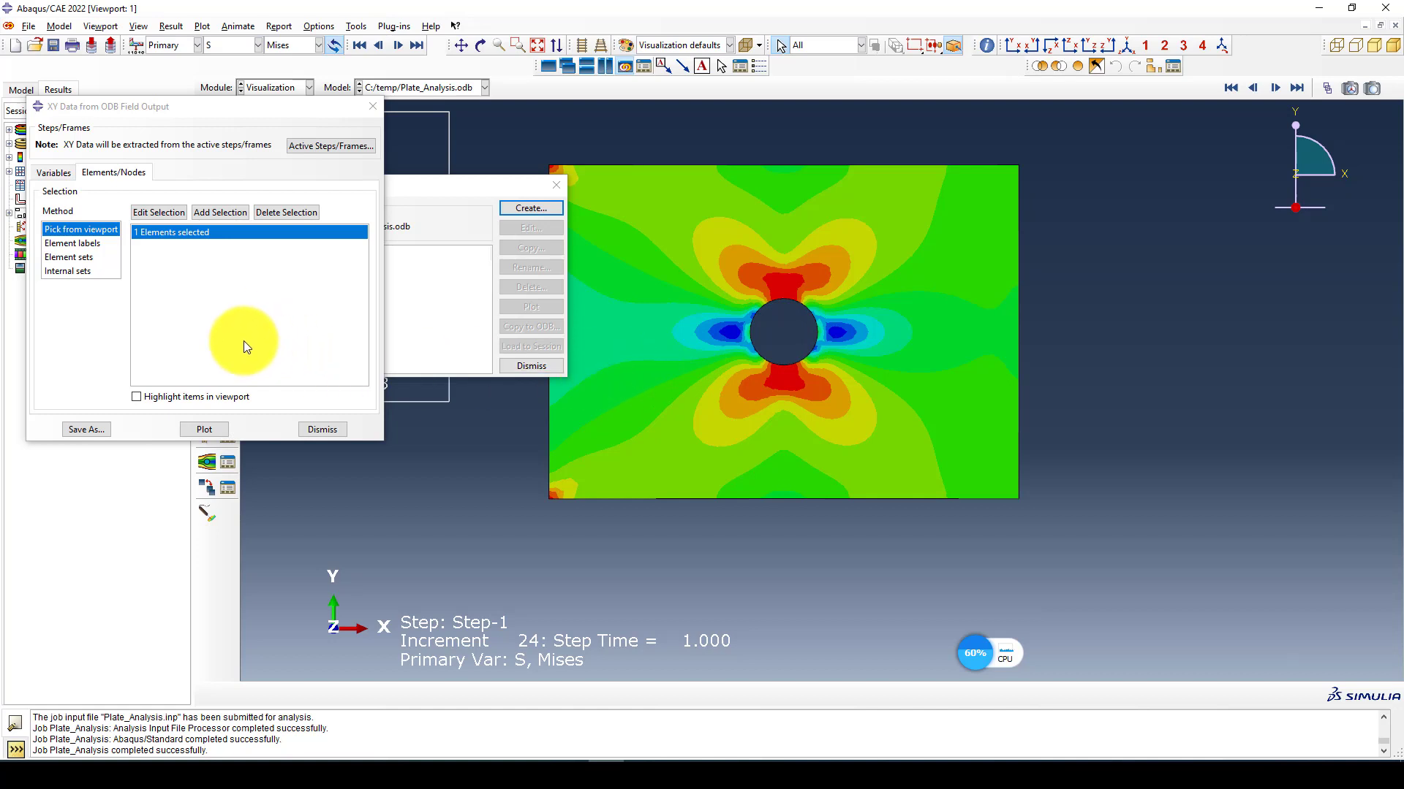
Step: Save the extracted principal strain and stress curves as is, and plot both together against time
{"action": "left_click", "coordinate": [87, 429]}
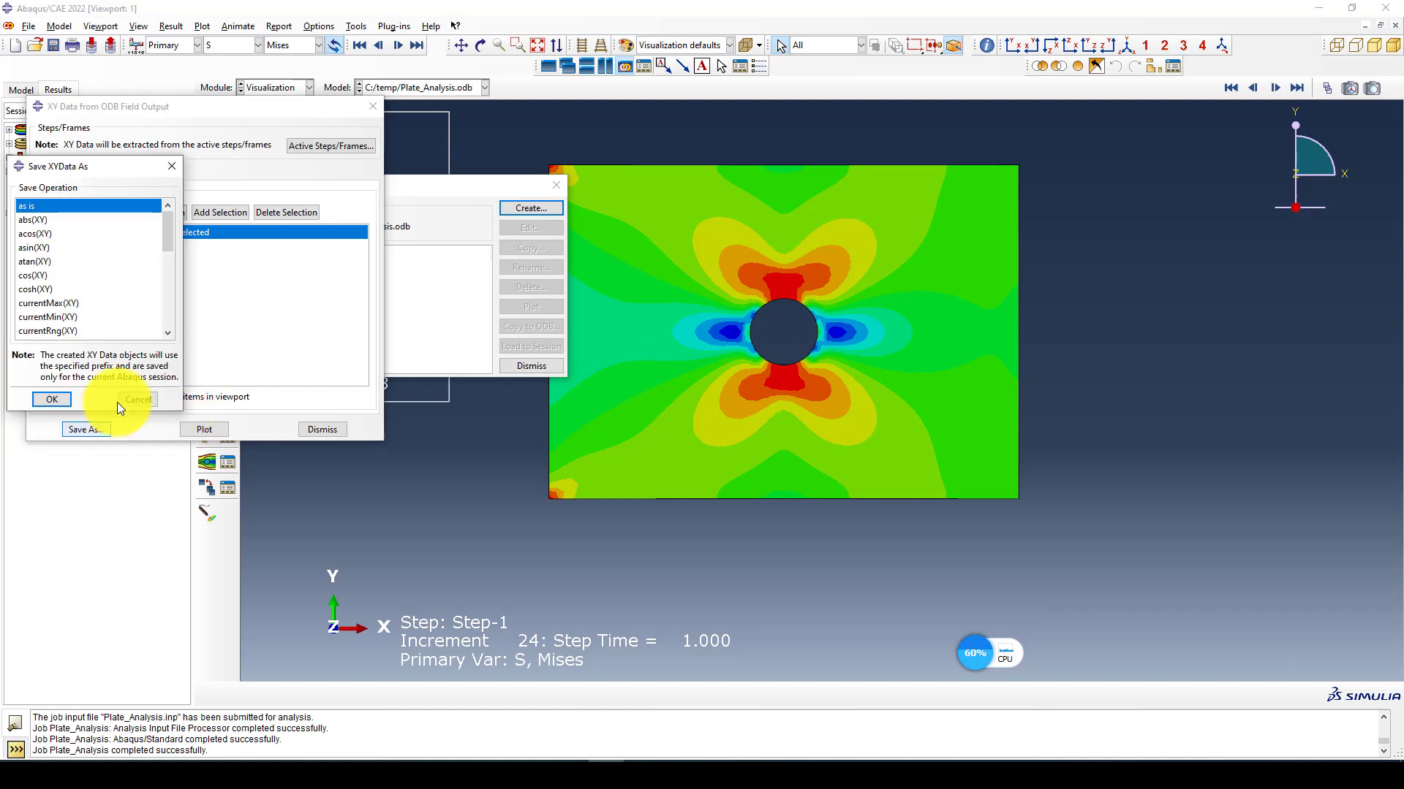
{"action": "left_click_drag", "start_coordinate": [137, 170], "coordinate": [238, 144]}
{"action": "left_click", "coordinate": [172, 369]}
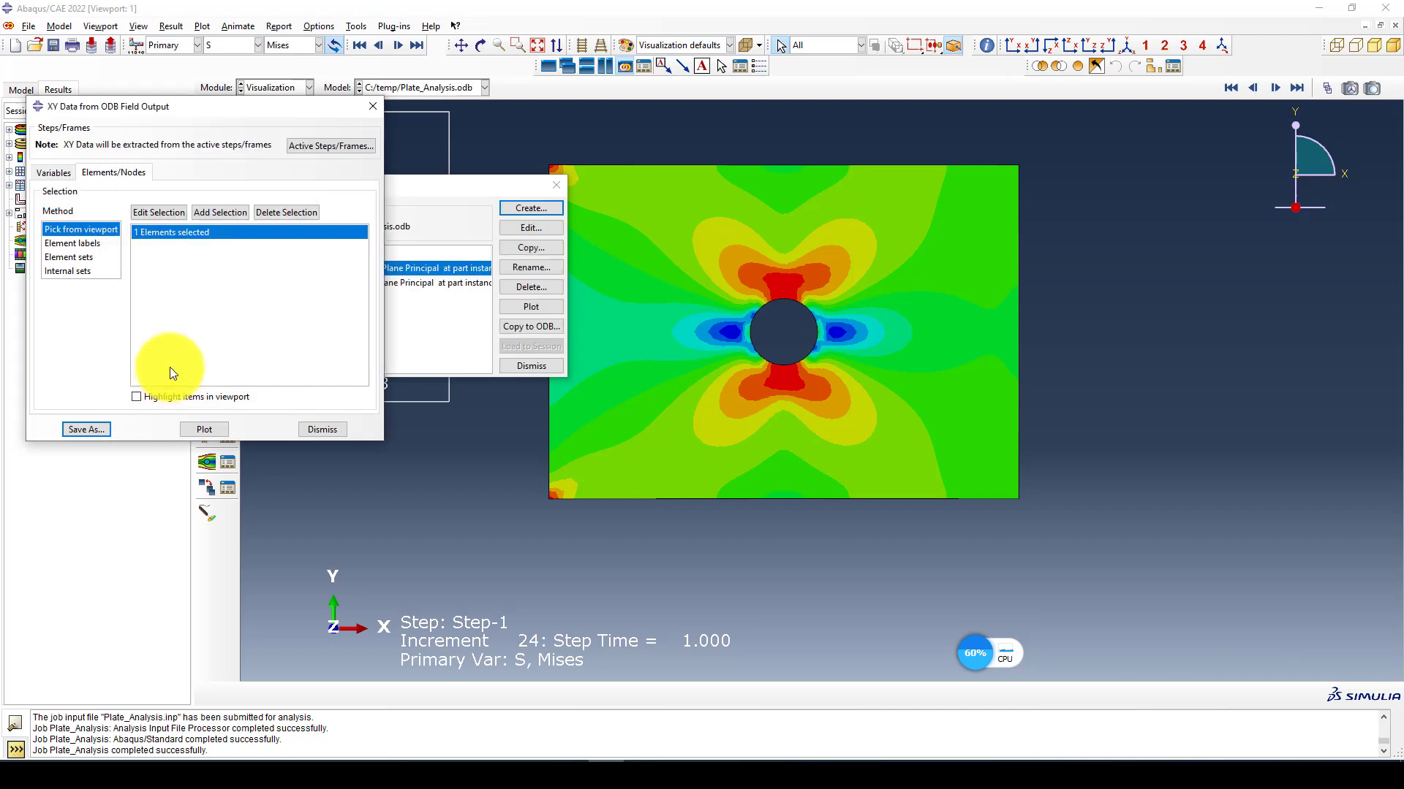
{"action": "mouse_move", "coordinate": [322, 111]}
{"action": "left_mouse_down"}
{"action": "mouse_move", "coordinate": [91, 142]}
{"action": "mouse_move", "coordinate": [313, 126]}
{"action": "left_mouse_up"}
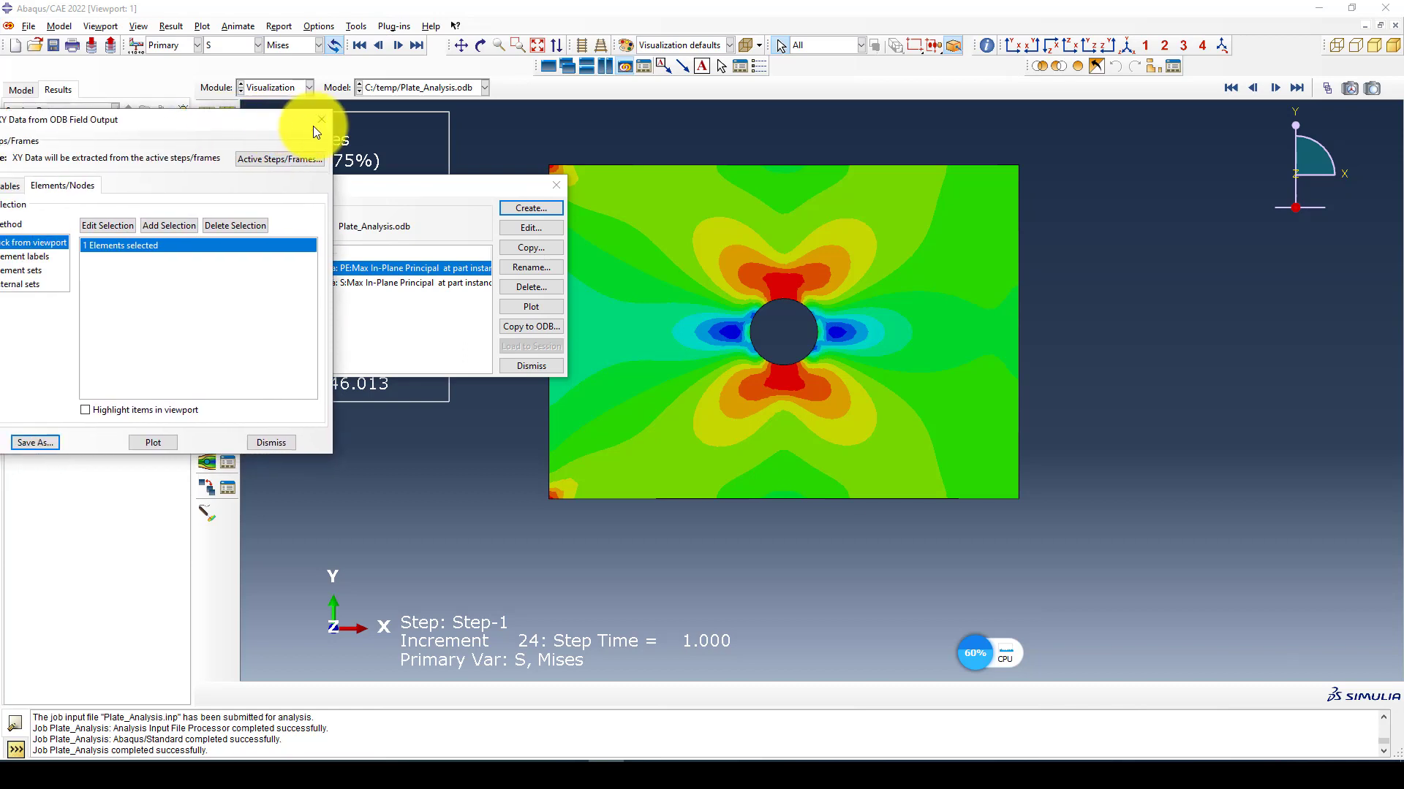
{"action": "left_click", "coordinate": [318, 121]}
{"action": "left_click_drag", "start_coordinate": [289, 267], "coordinate": [294, 283]}
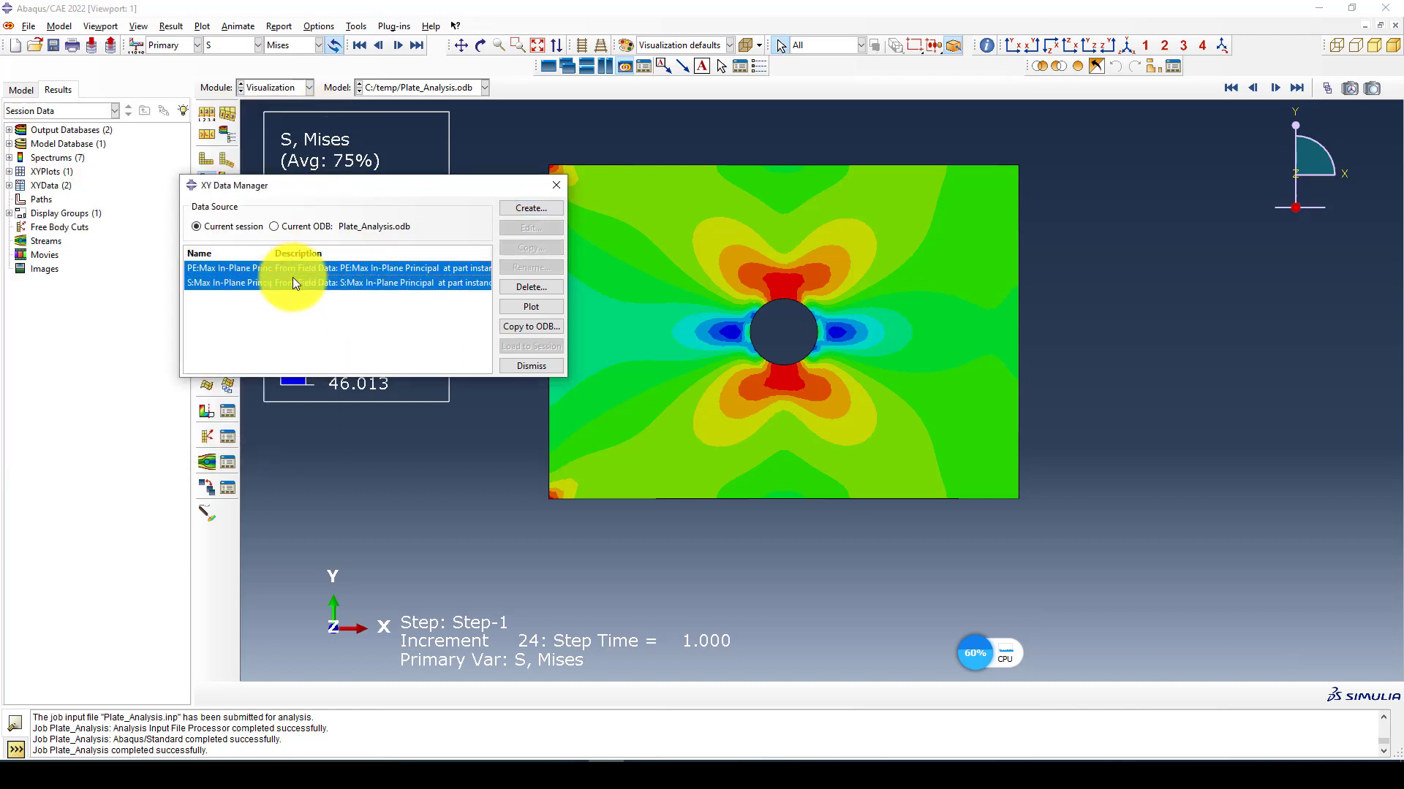
{"action": "left_click", "coordinate": [522, 305]}
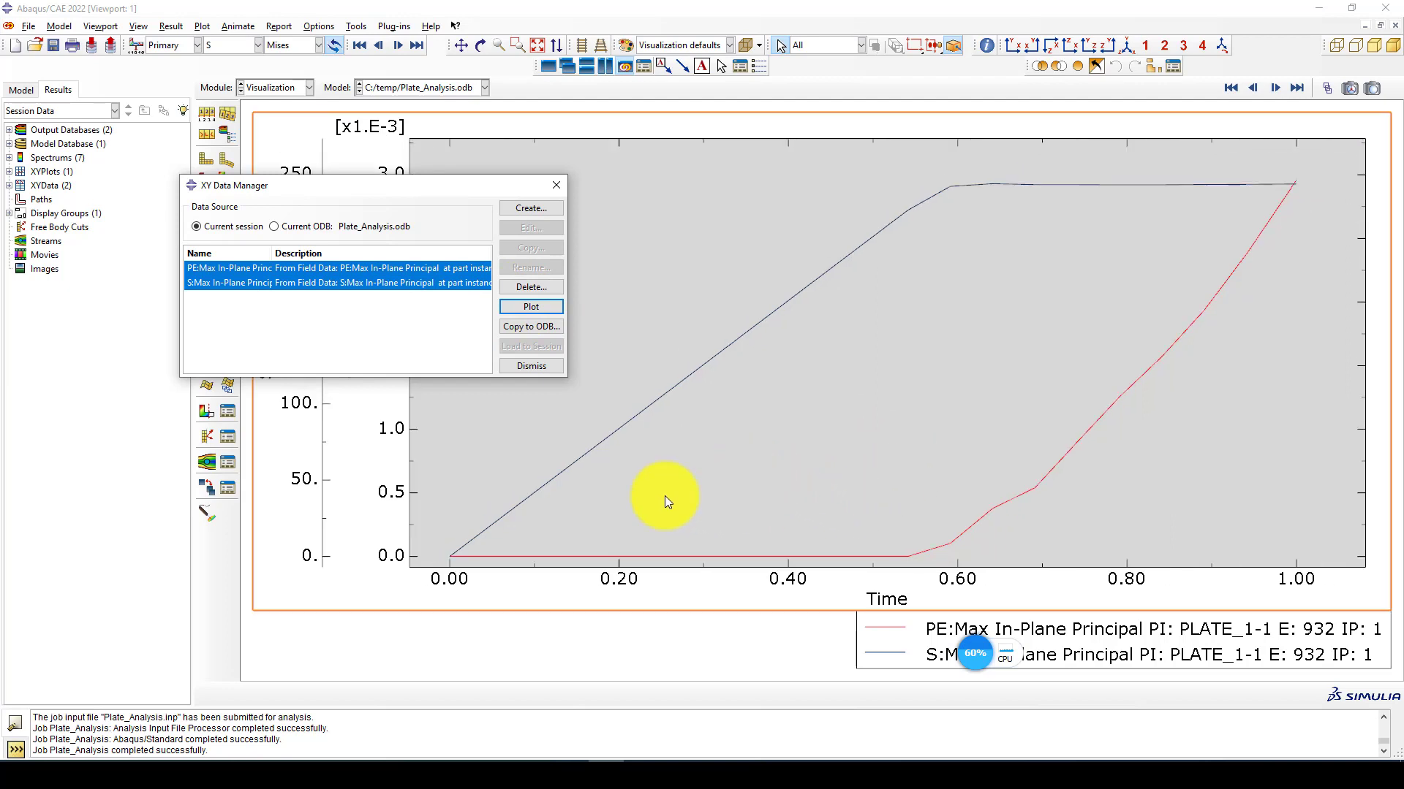
Step: Build an Operate on XY Data expression with combine, using the PE Max In-Plane Principal curve first and the S curve second
{"action": "left_click", "coordinate": [523, 208]}
{"action": "left_click", "coordinate": [98, 326]}
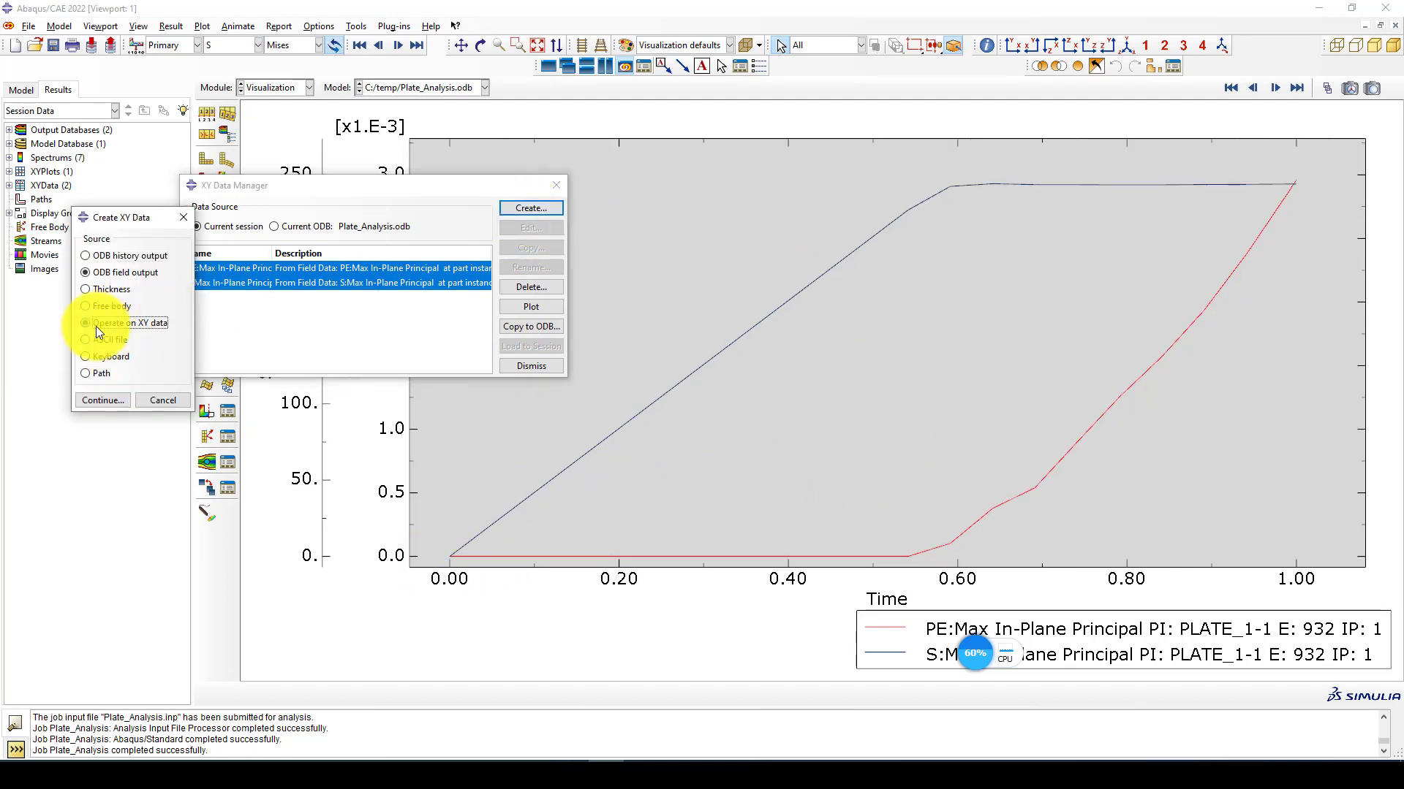
{"action": "left_click", "coordinate": [103, 398]}
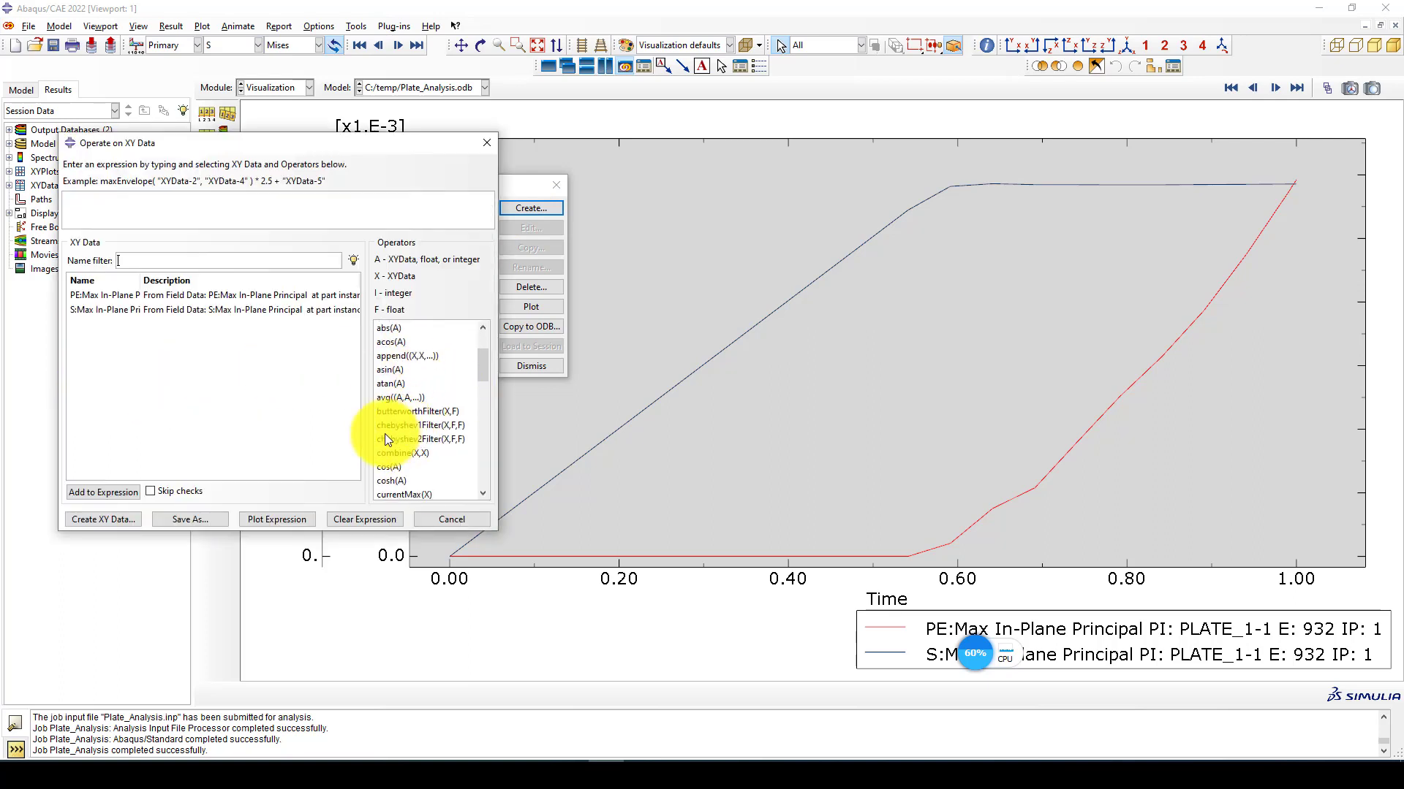
{"action": "left_click", "coordinate": [404, 453]}
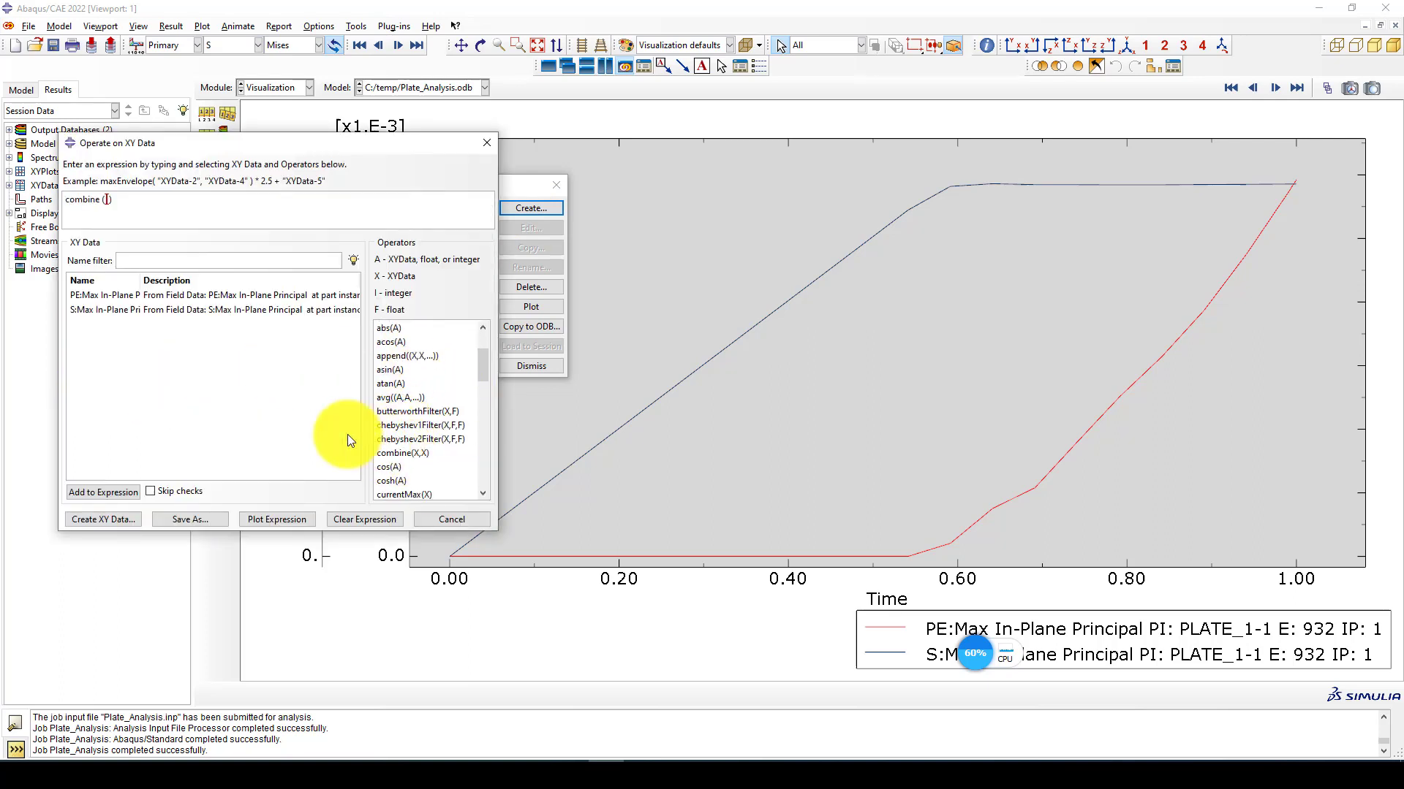
{"action": "left_click", "coordinate": [98, 295]}
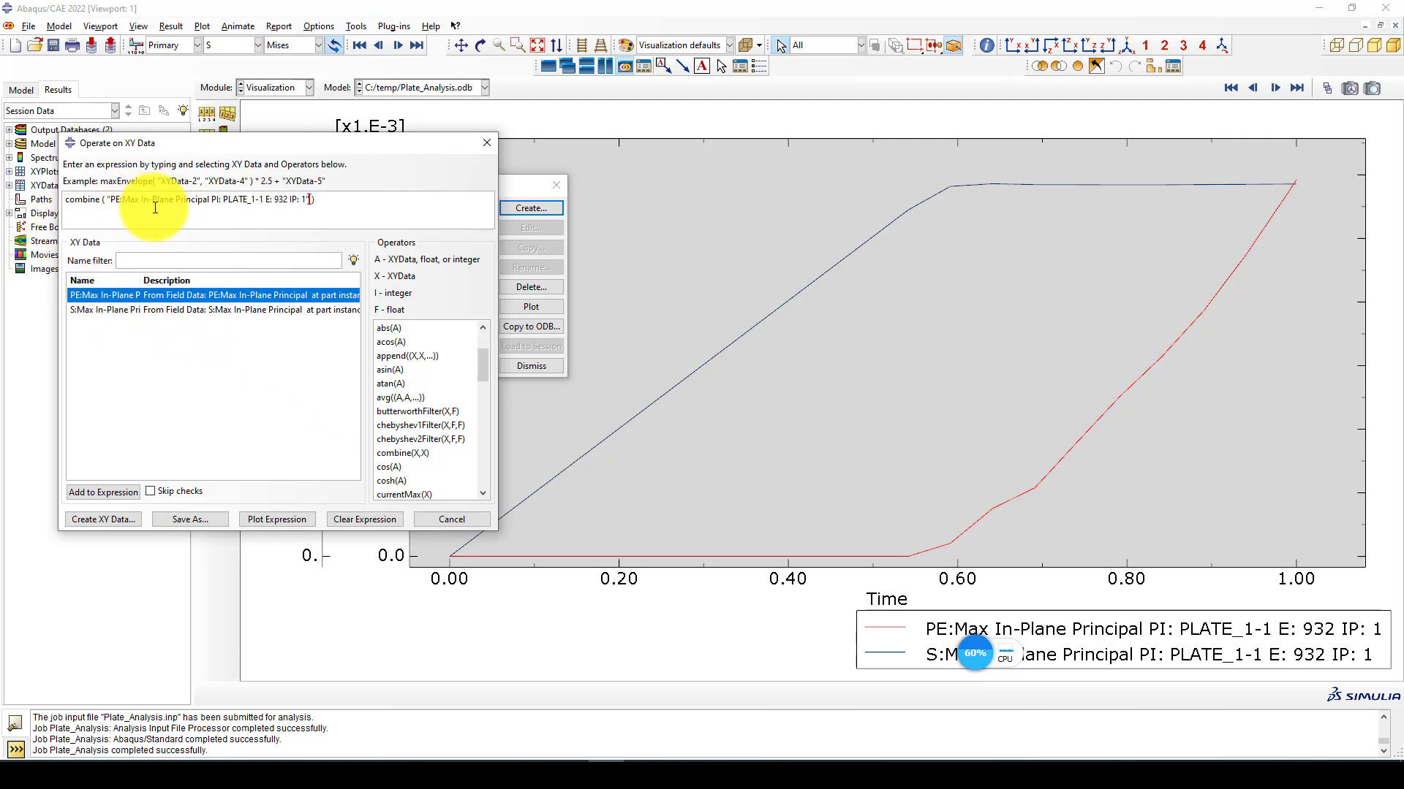
{"action": "left_click", "coordinate": [223, 310]}
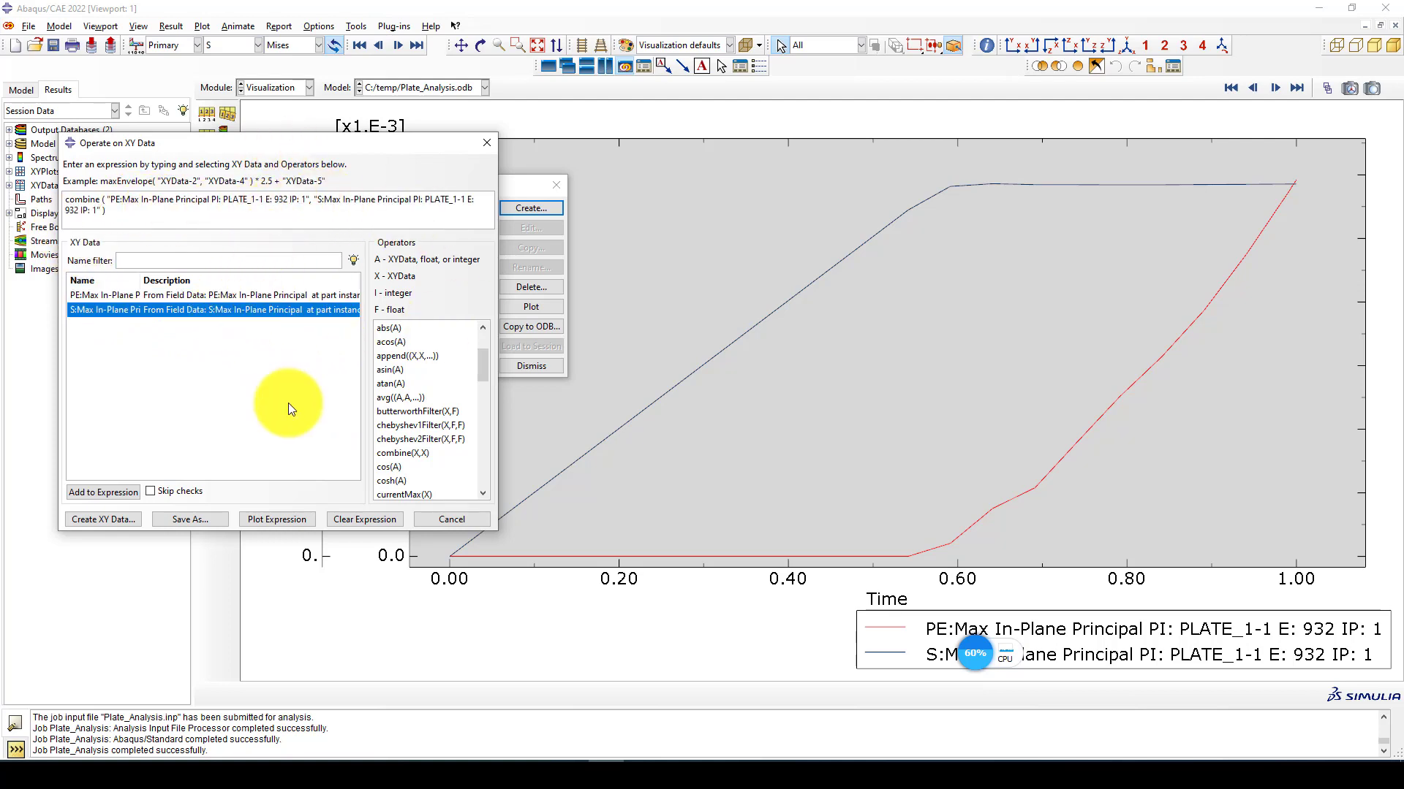
Step: Save the combined stress-strain curve as Sr-tress-Strain_NH and select it in the XY data list
{"action": "left_click", "coordinate": [216, 520]}
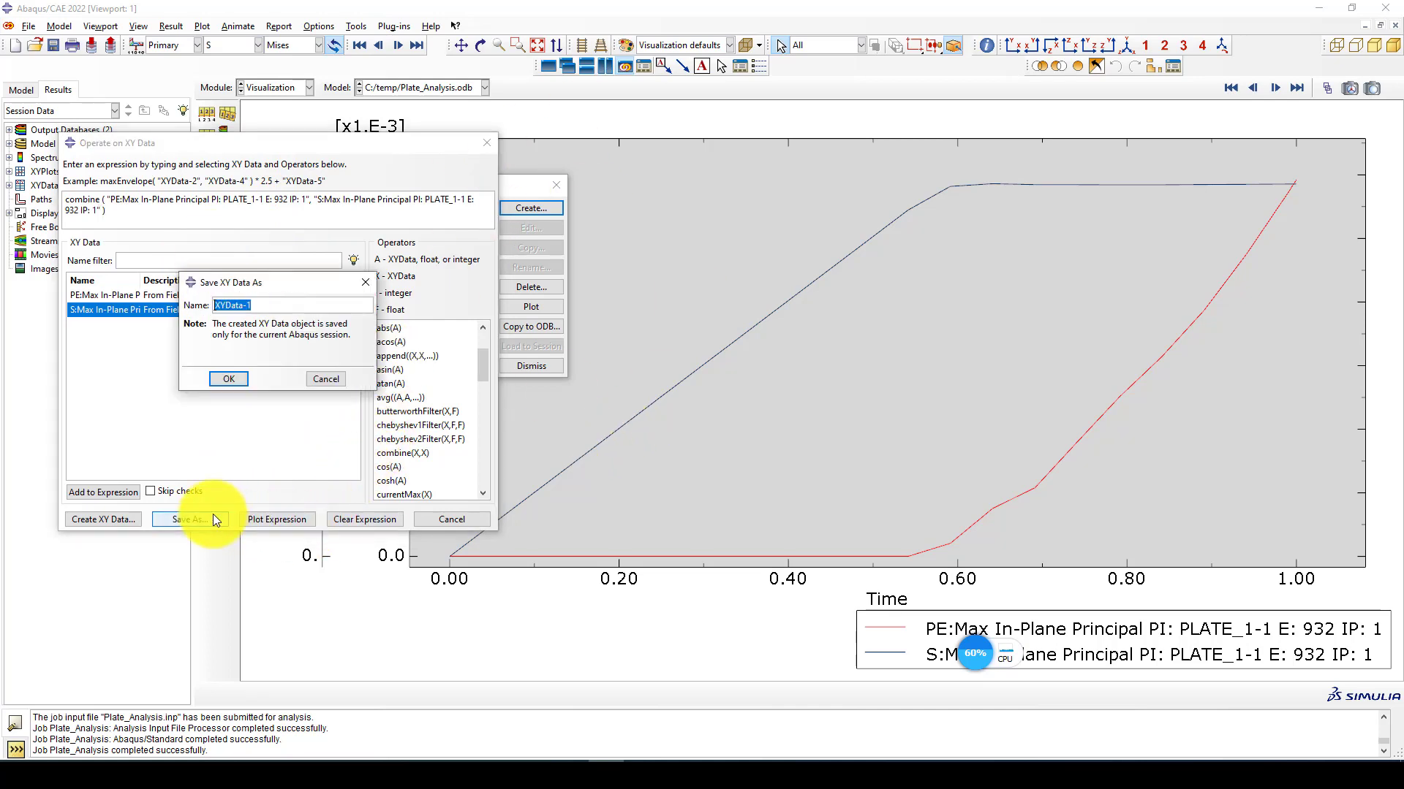
{"action": "type", "text": "Sr-tress-Strain_NH"}
{"action": "left_click", "coordinate": [223, 378]}
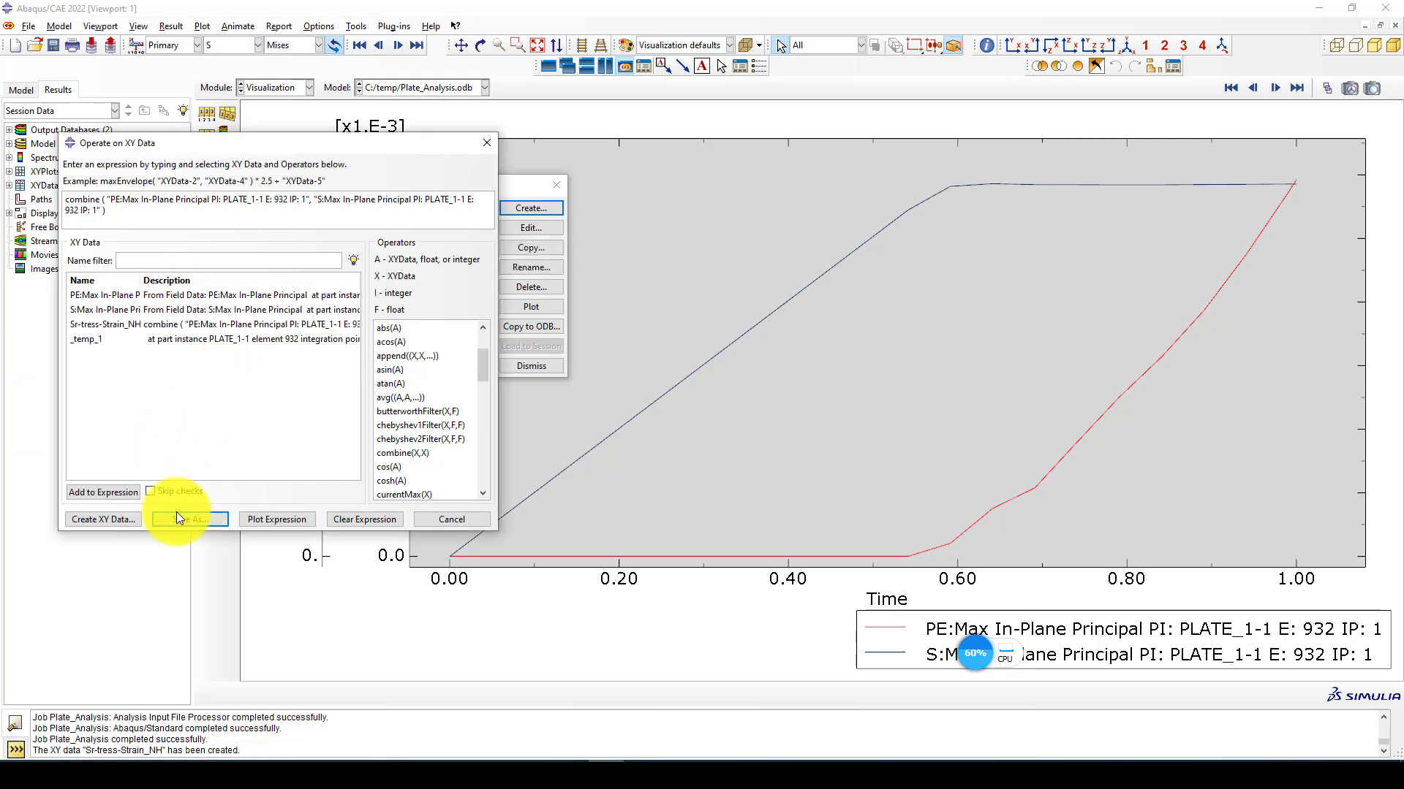
{"action": "left_click", "coordinate": [120, 324]}
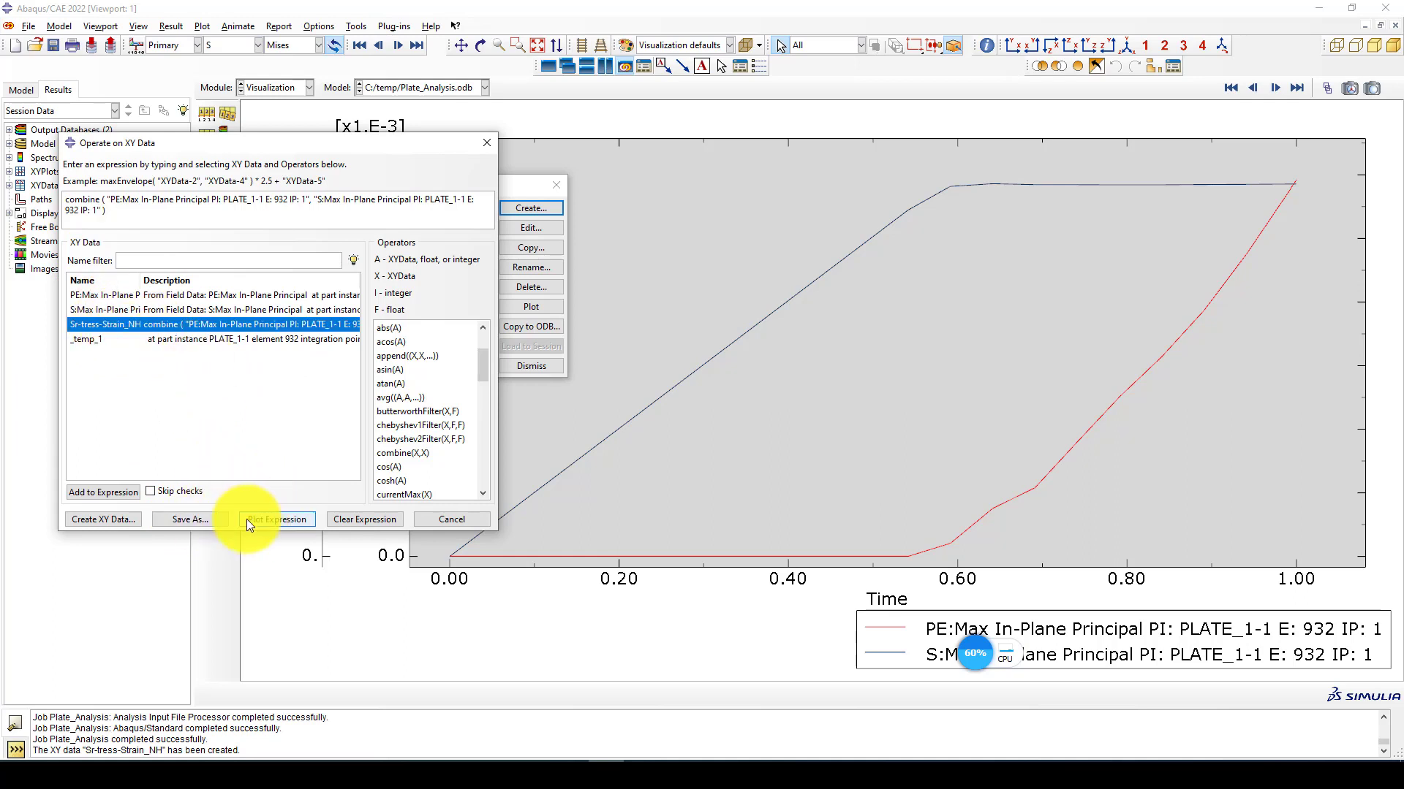
Step: Plot the combined near-hole stress-strain expression and close the XY data dialogs to view the curve
{"action": "left_click", "coordinate": [271, 519]}
{"action": "left_click", "coordinate": [487, 142]}
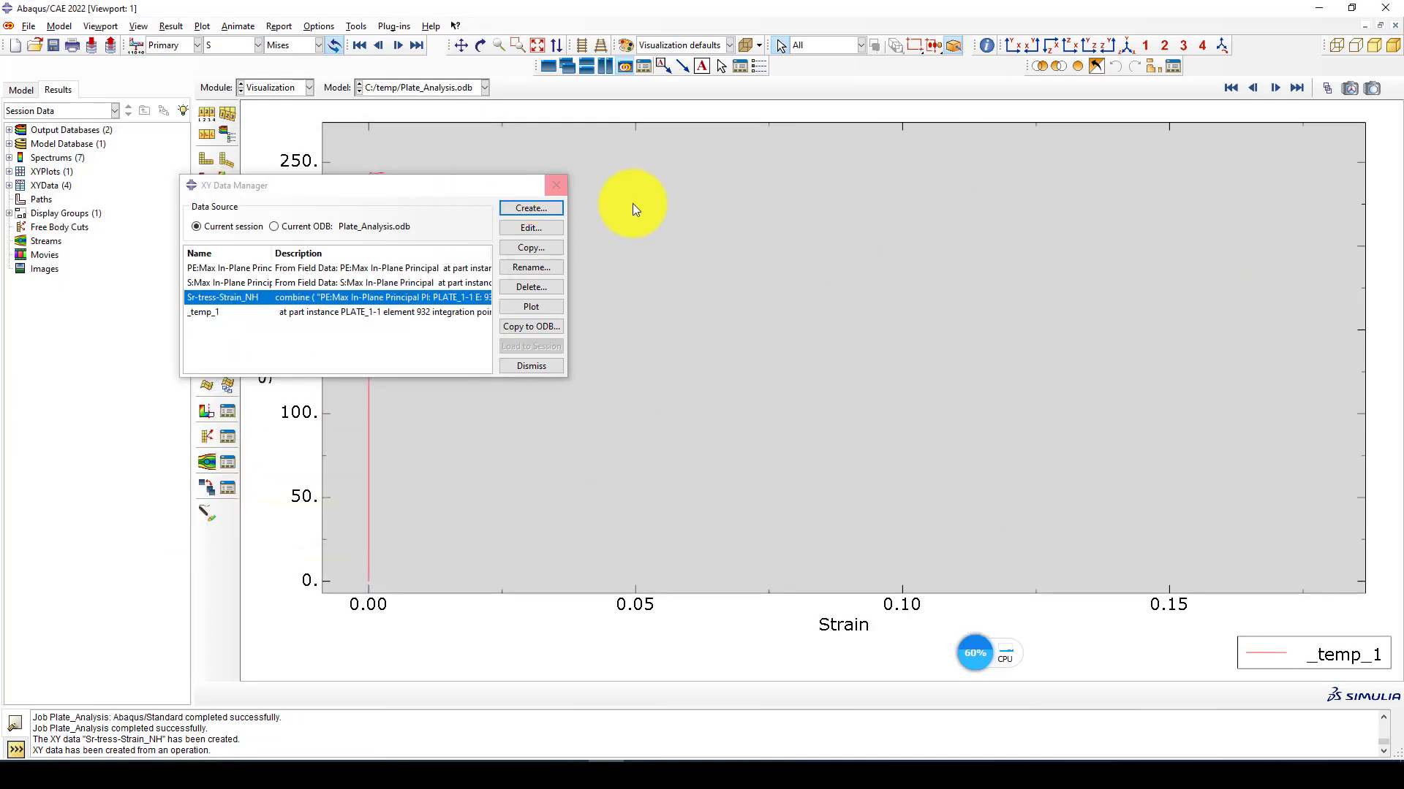
{"action": "left_click", "coordinate": [556, 185]}
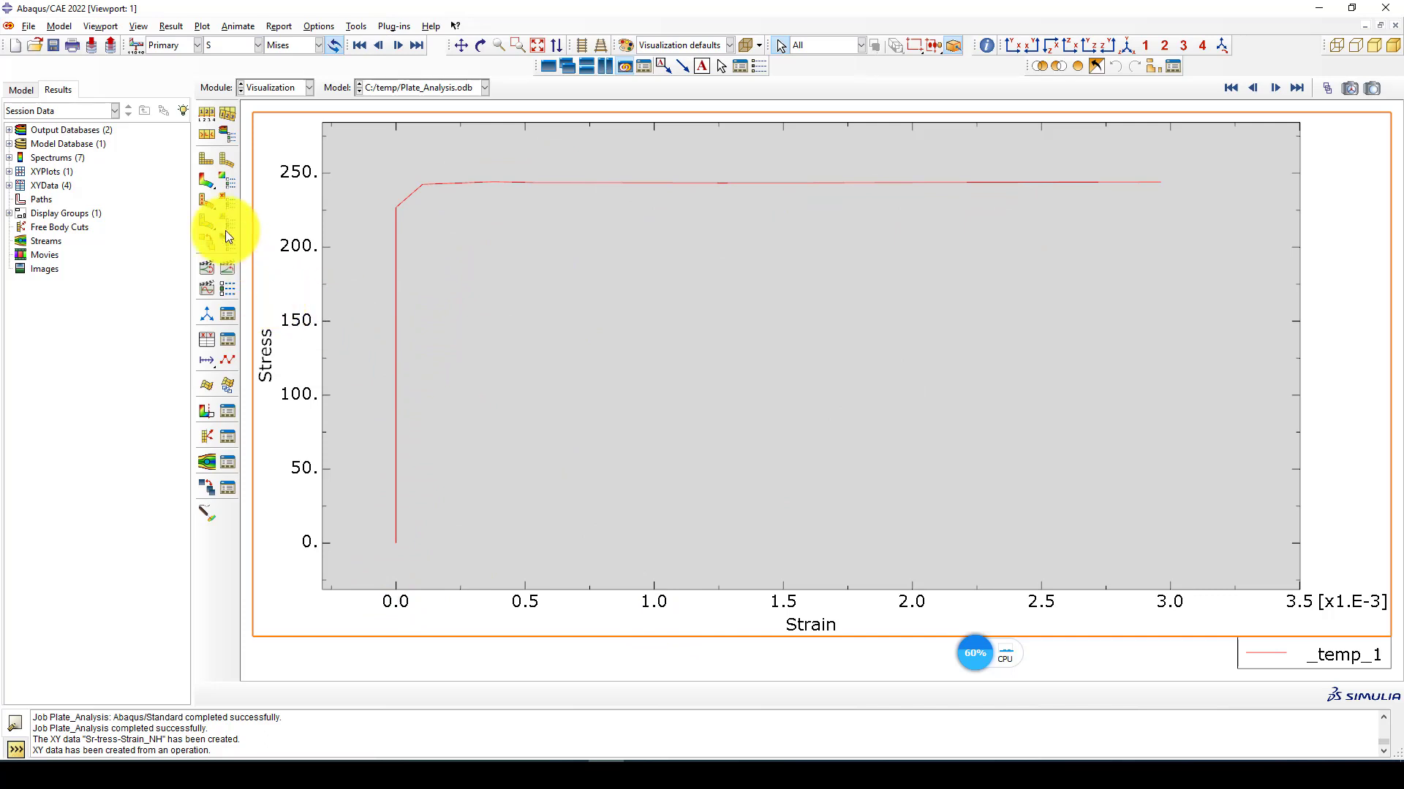
Step: Extract and plot the PE and S Max In-Plane Principal field output for one element in the plate's upper-right area, away from the hole
{"action": "left_click", "coordinate": [206, 182]}
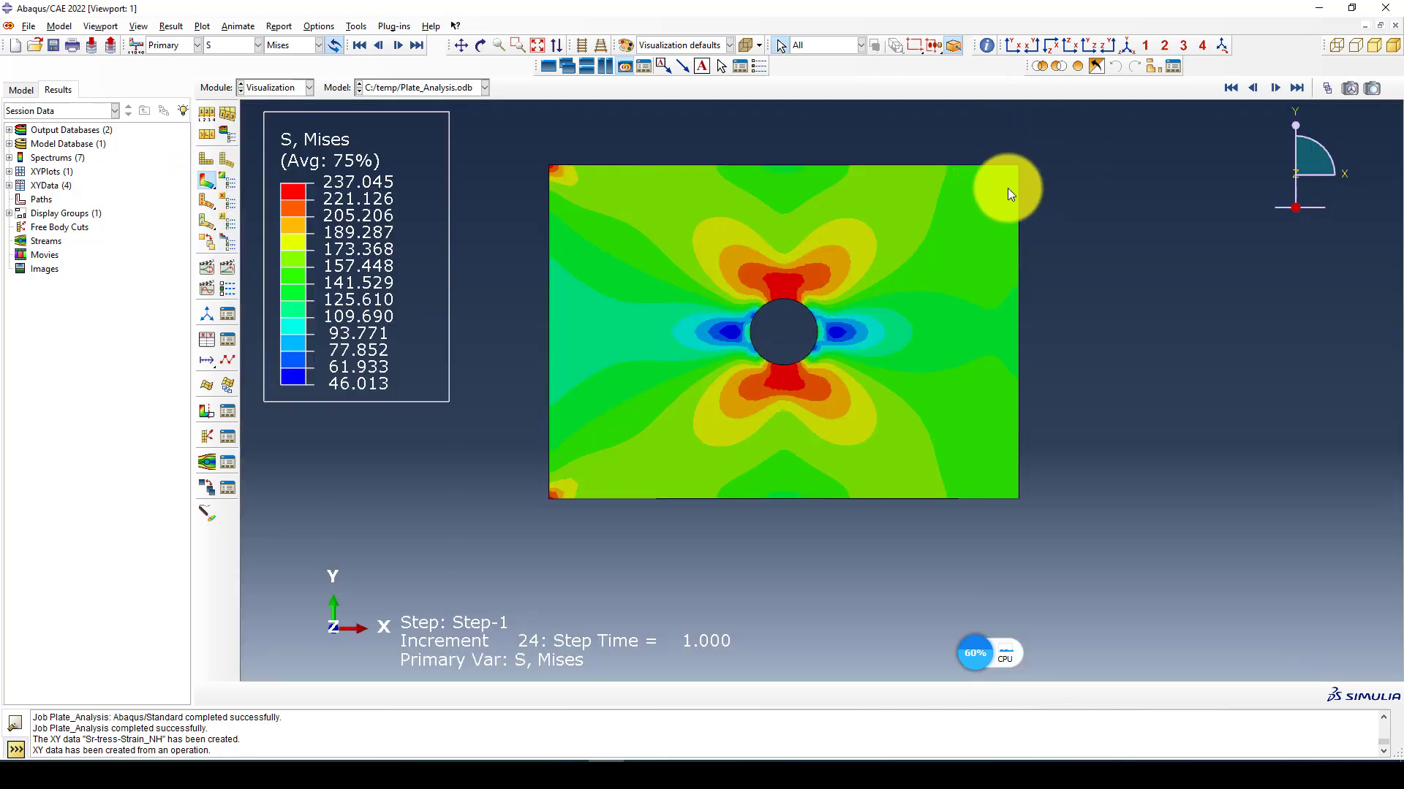
{"action": "left_click", "coordinate": [199, 337]}
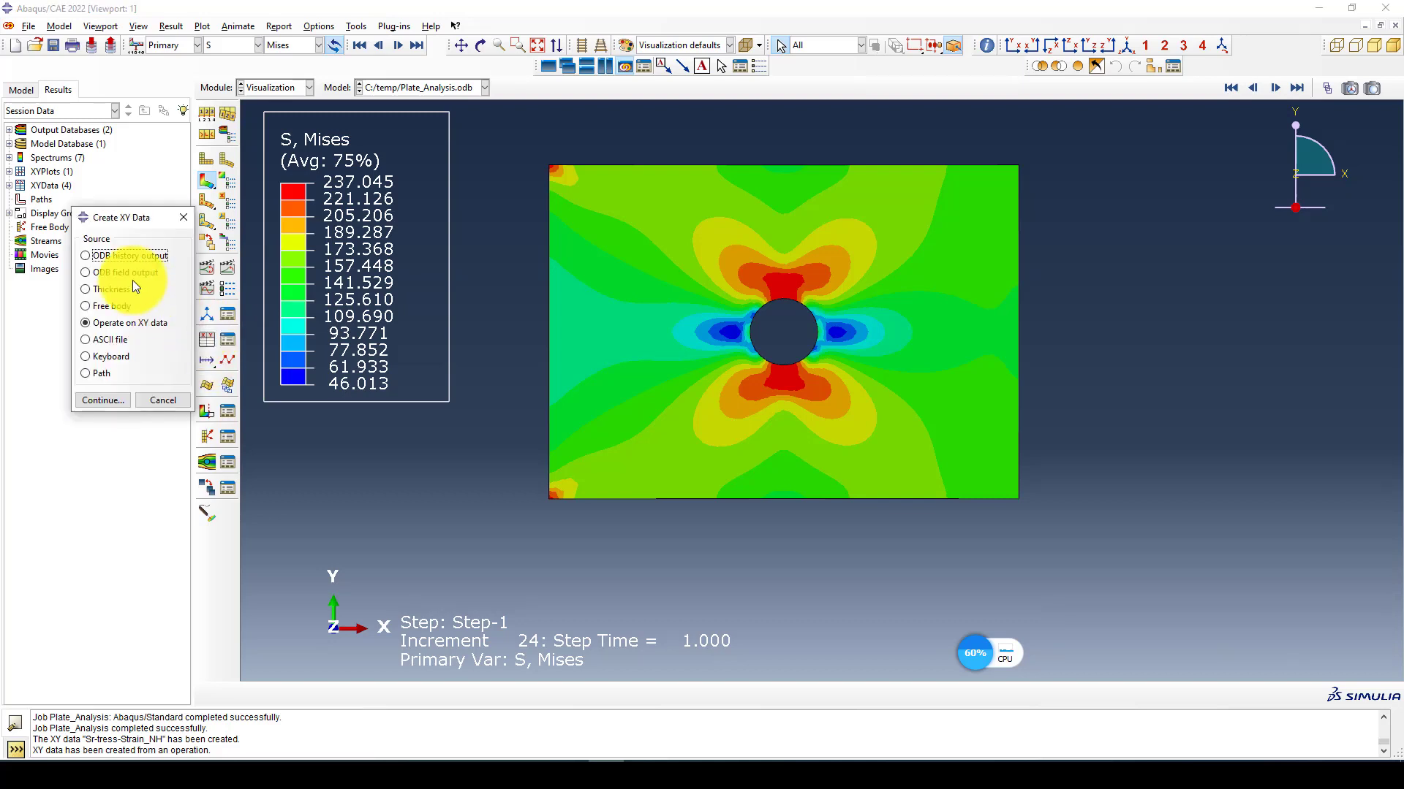
{"action": "left_click", "coordinate": [103, 403]}
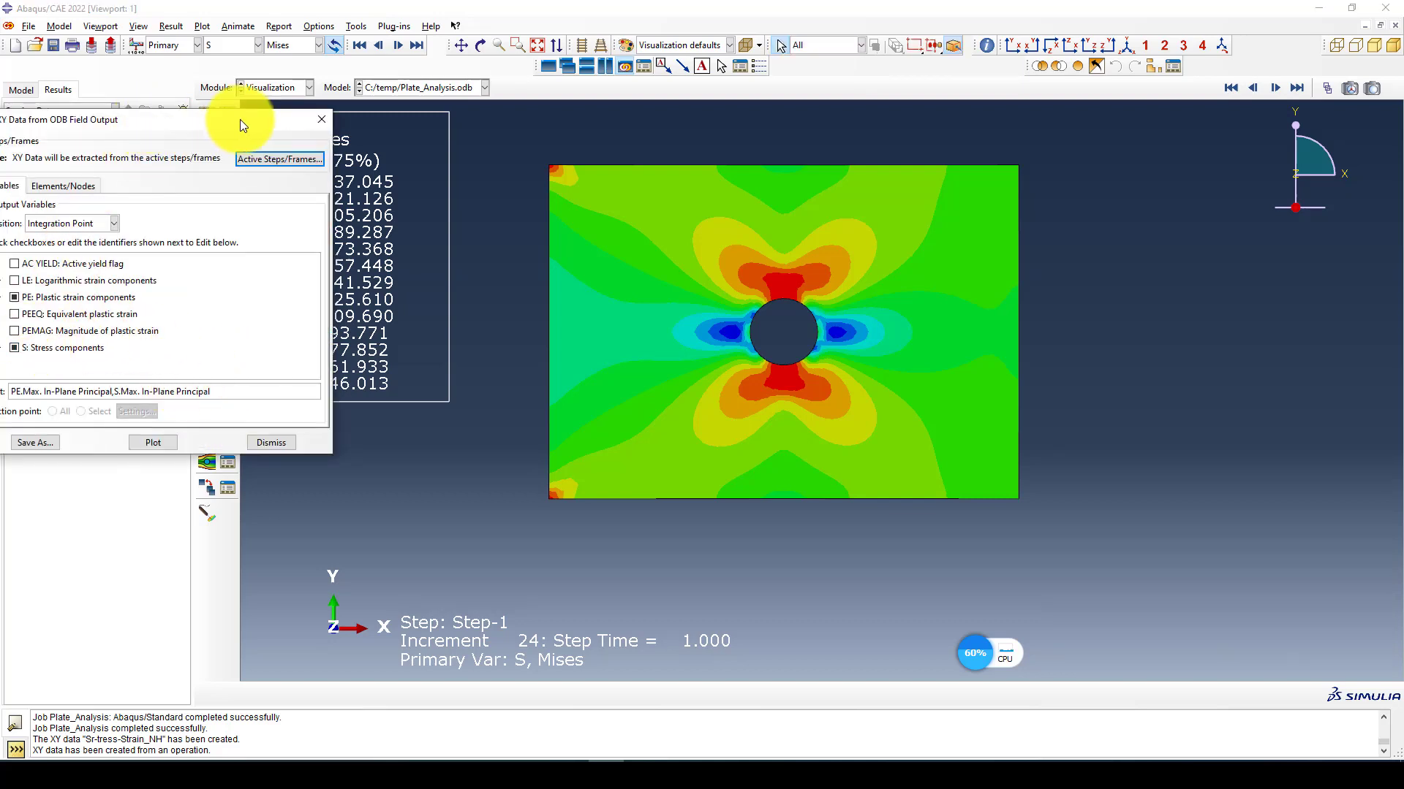
{"action": "left_click_drag", "start_coordinate": [240, 120], "coordinate": [335, 118]}
{"action": "left_click", "coordinate": [154, 184]}
{"action": "left_click", "coordinate": [202, 223]}
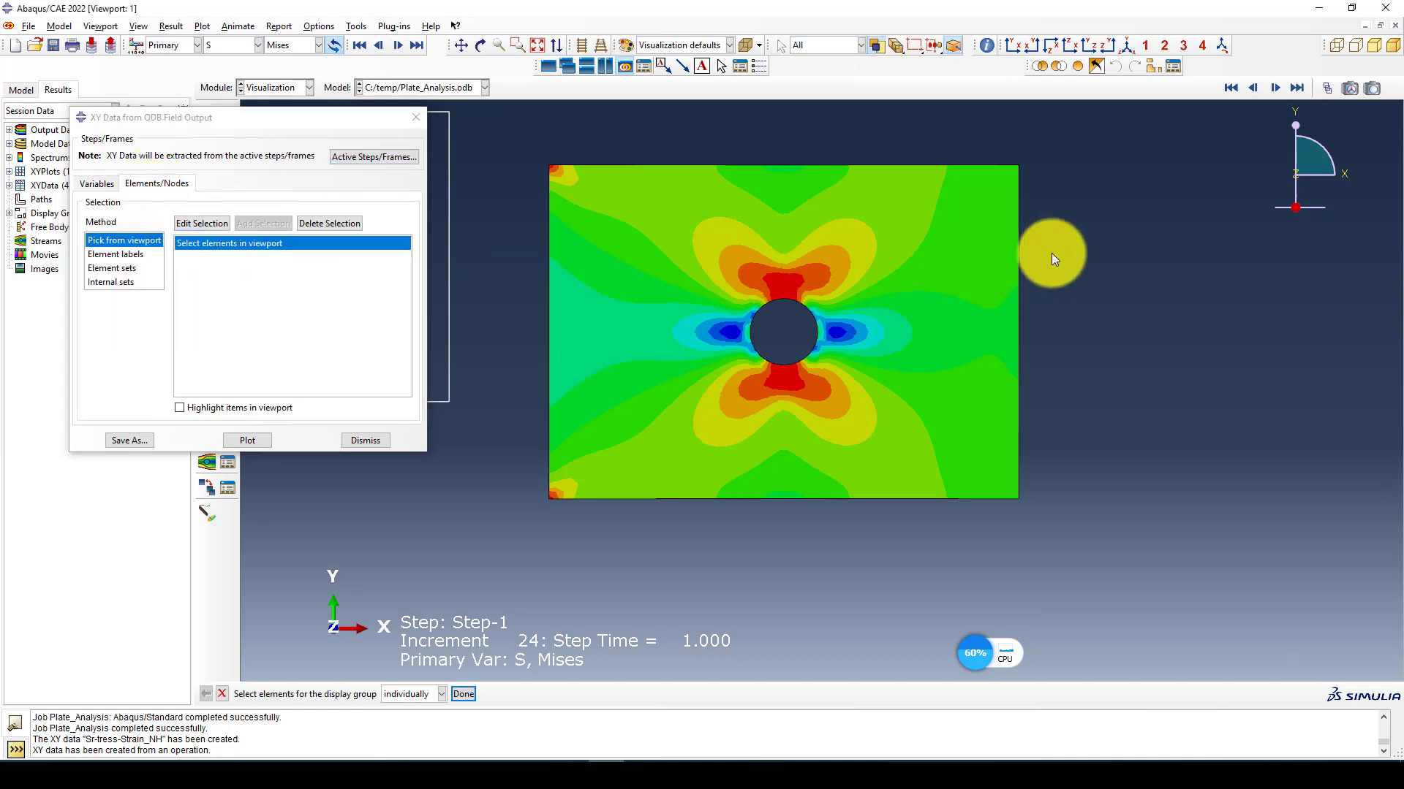
{"action": "middle_click", "coordinate": [966, 235]}
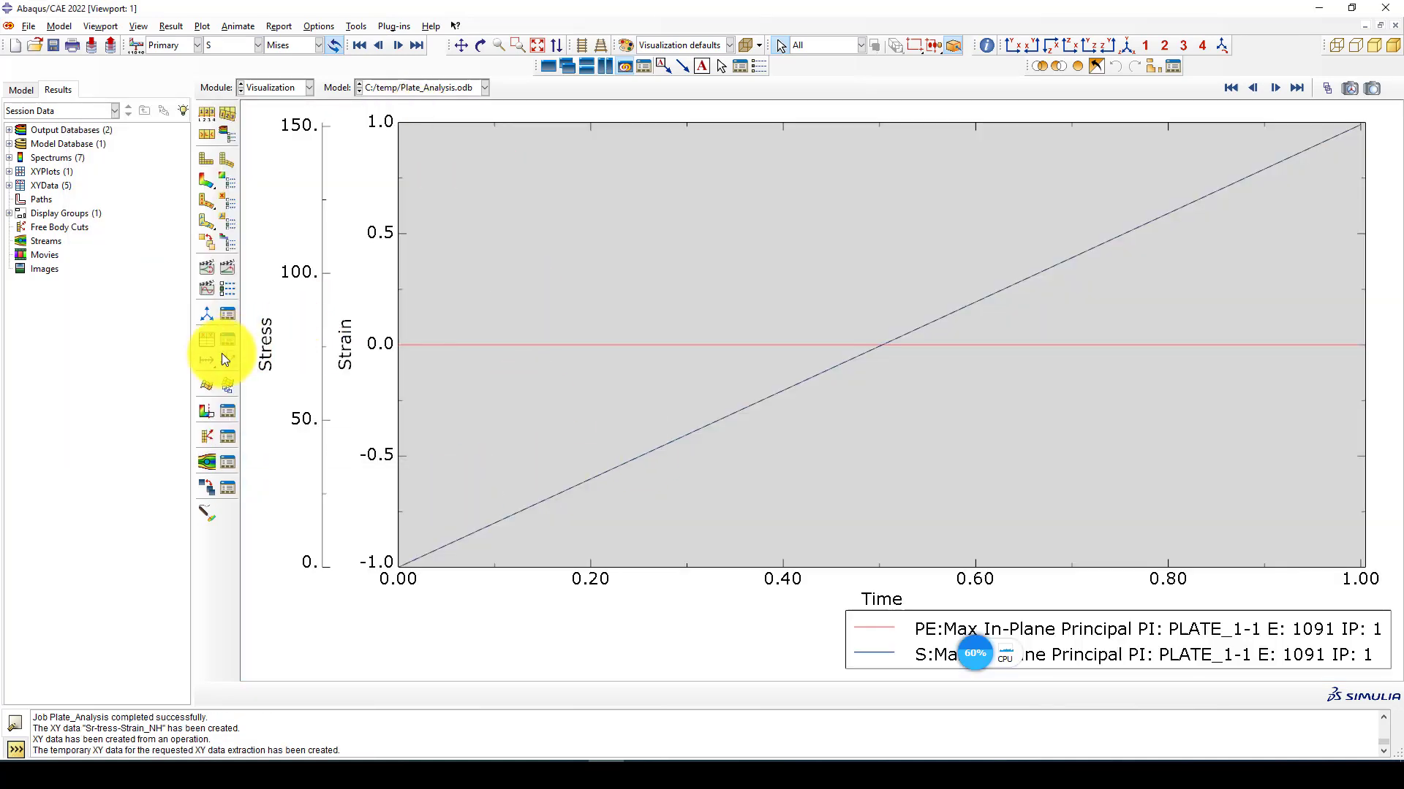
Step: Delete the saved PE and S Max In-Plane Principal curves of the near-hole element from the XY data
{"action": "left_click", "coordinate": [223, 356]}
{"action": "left_click", "coordinate": [537, 207]}
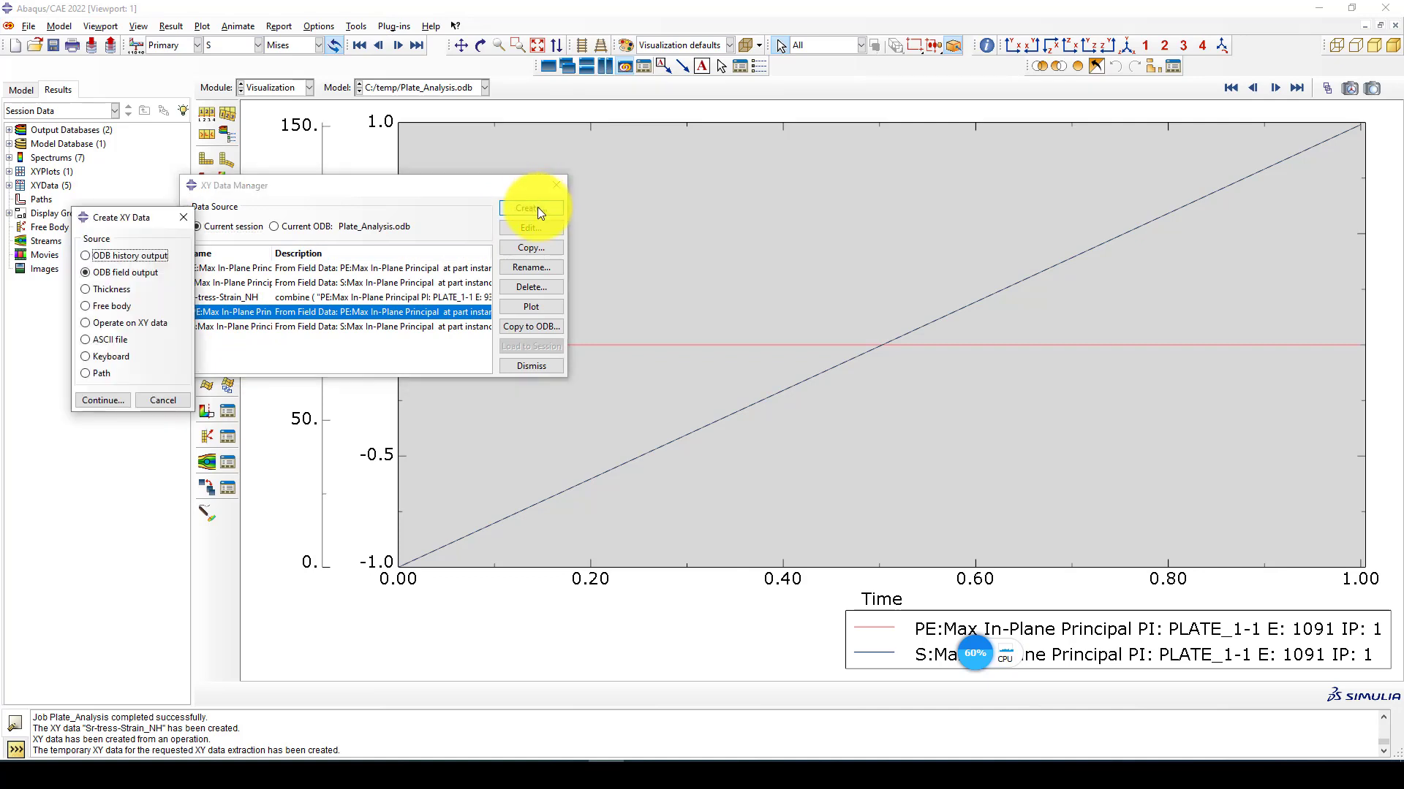
{"action": "left_click", "coordinate": [185, 215]}
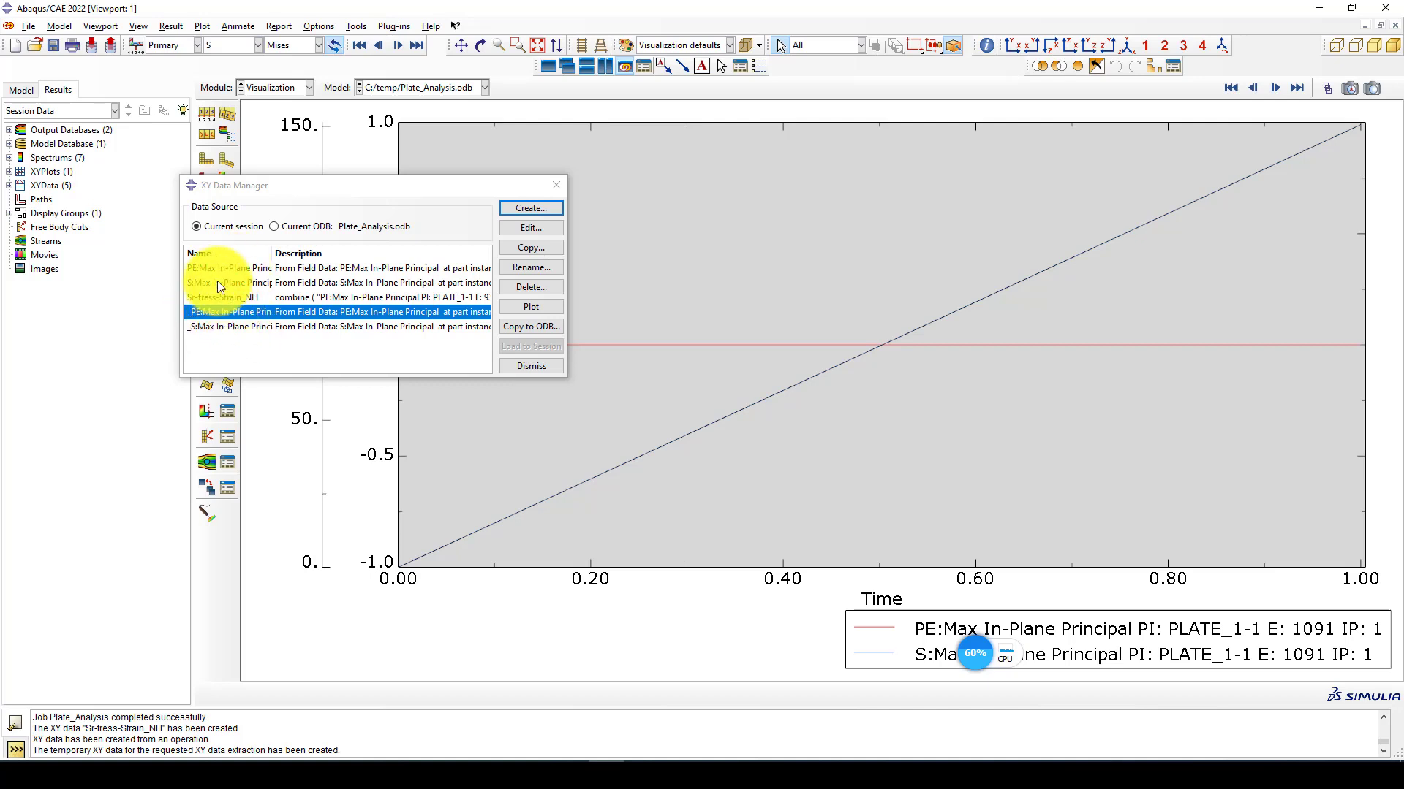
{"action": "left_click_drag", "start_coordinate": [215, 270], "coordinate": [217, 279]}
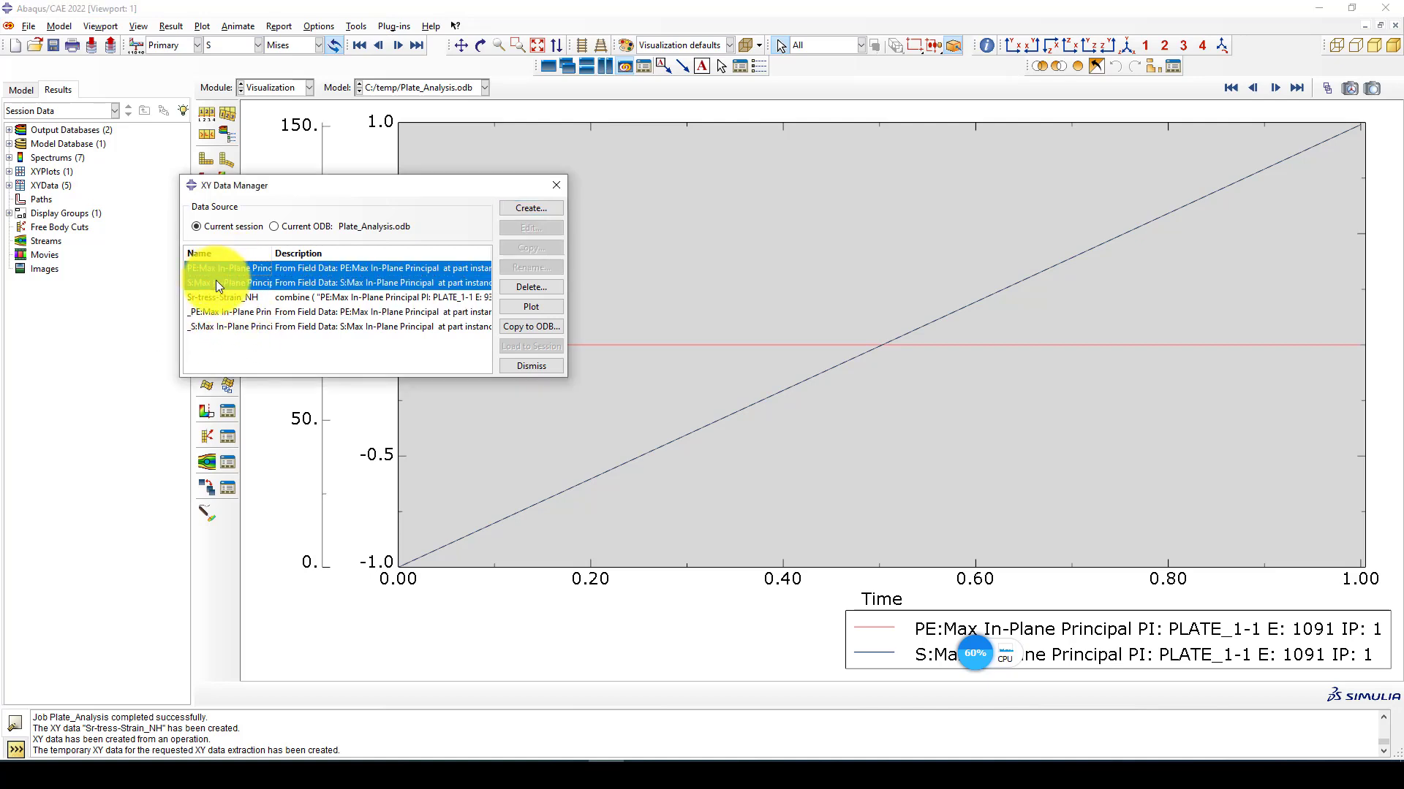
{"action": "left_click", "coordinate": [526, 291]}
{"action": "left_click", "coordinate": [662, 401]}
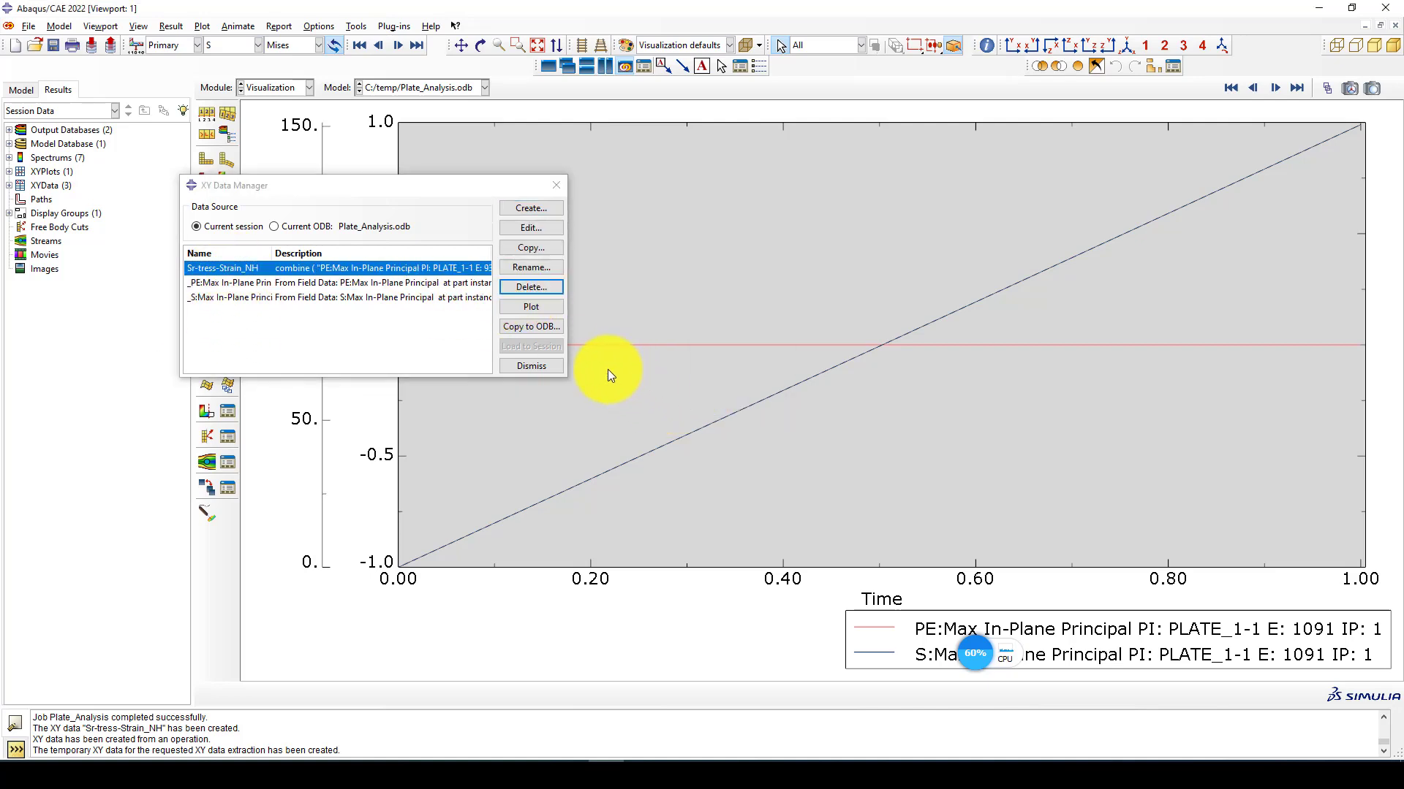
Step: Build an Operate on XY Data expression with combine, using element 1091's PE Max In-Plane Principal curve first and its S curve second
{"action": "left_click", "coordinate": [437, 286]}
{"action": "left_click", "coordinate": [514, 209]}
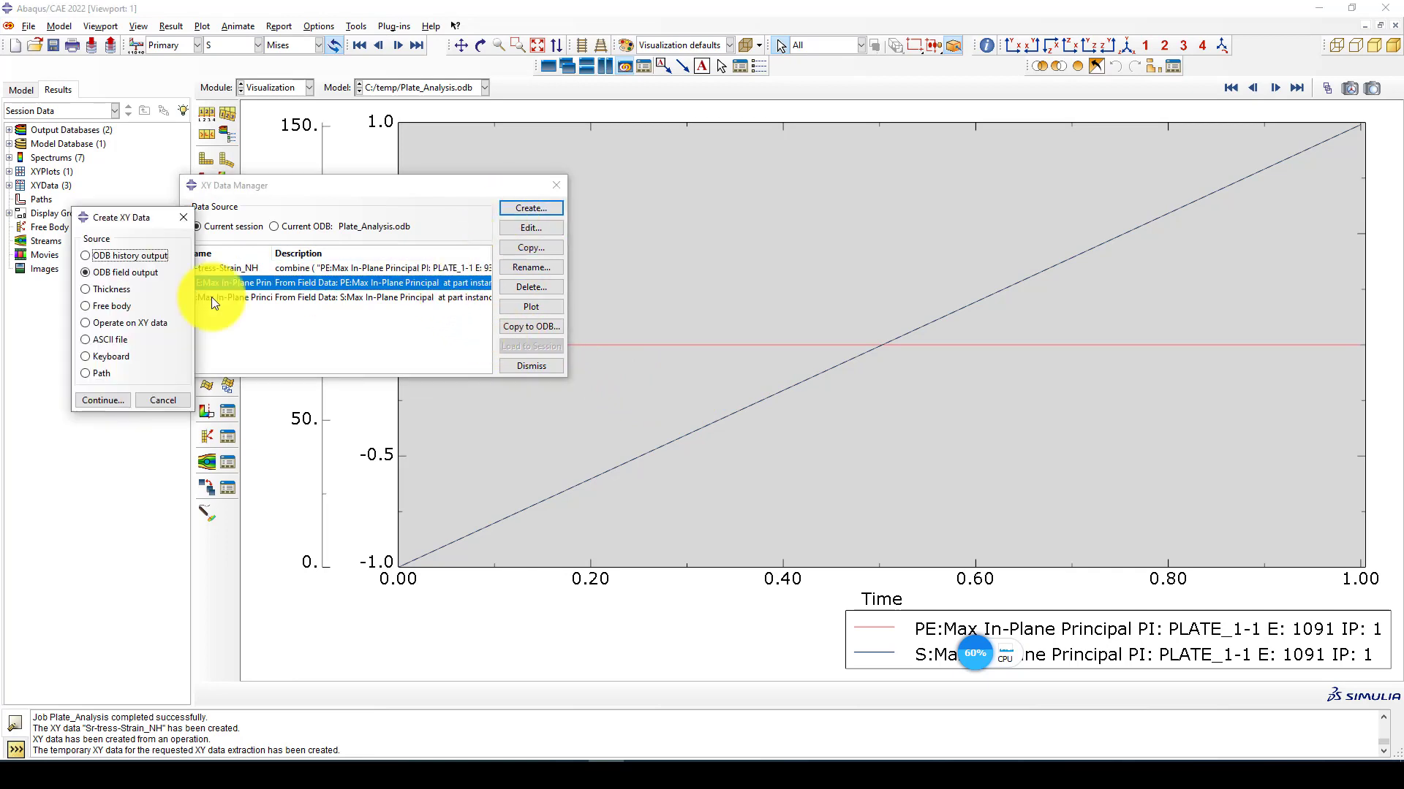
{"action": "left_click", "coordinate": [142, 327]}
{"action": "left_click", "coordinate": [102, 399]}
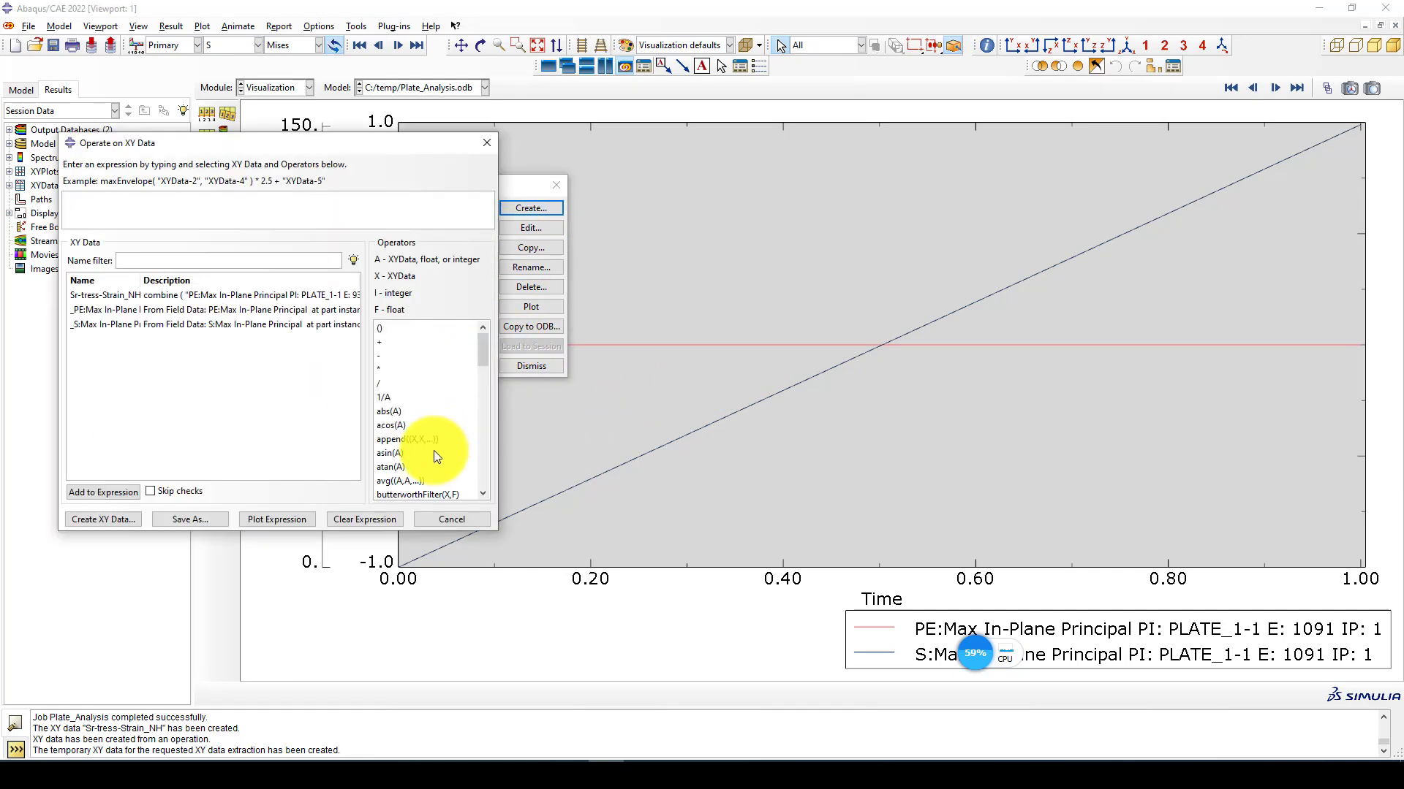
{"action": "scroll", "coordinate": [432, 450], "scroll_direction": "down", "scroll_amount": 2}
{"action": "left_click", "coordinate": [406, 453]}
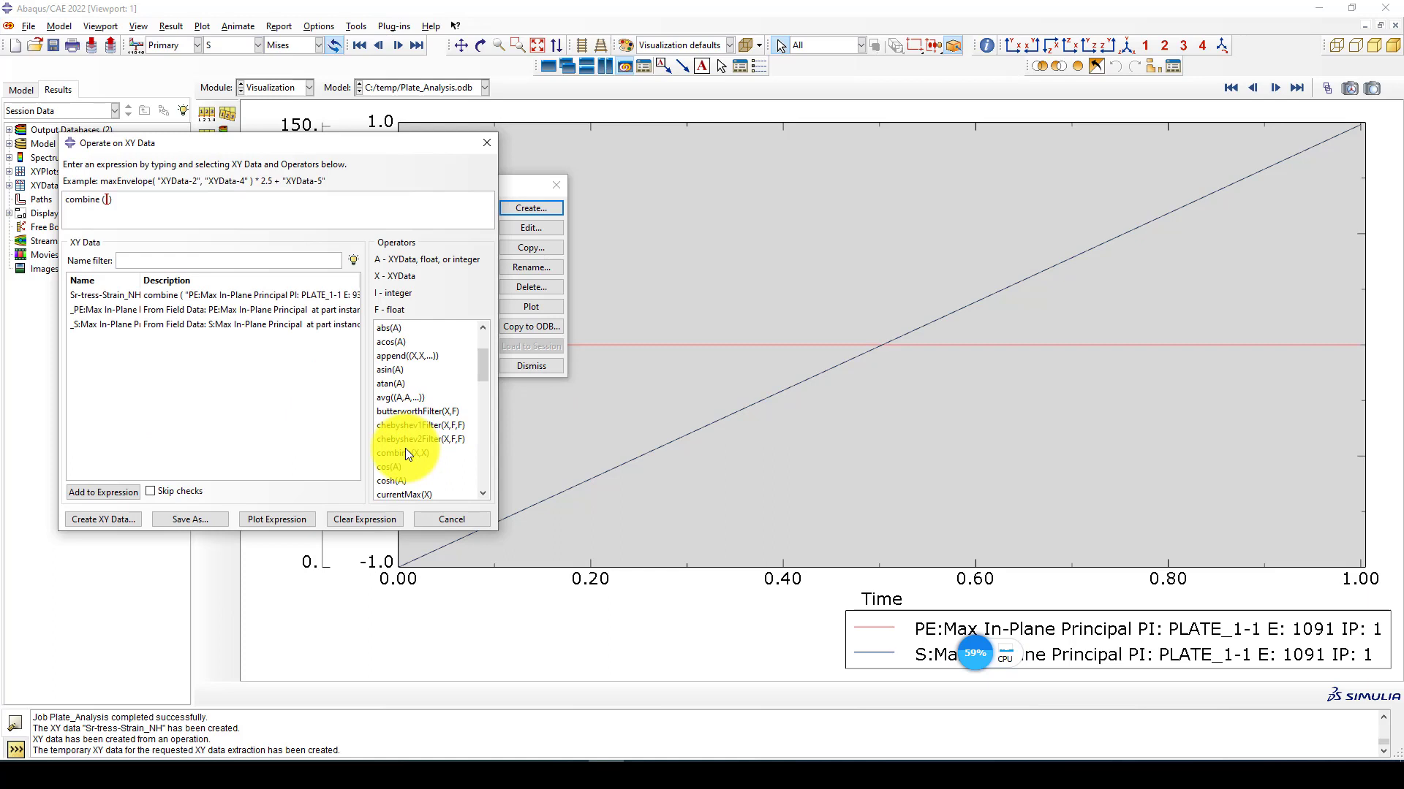
{"action": "double_click", "coordinate": [104, 309]}
{"action": "double_click", "coordinate": [111, 324]}
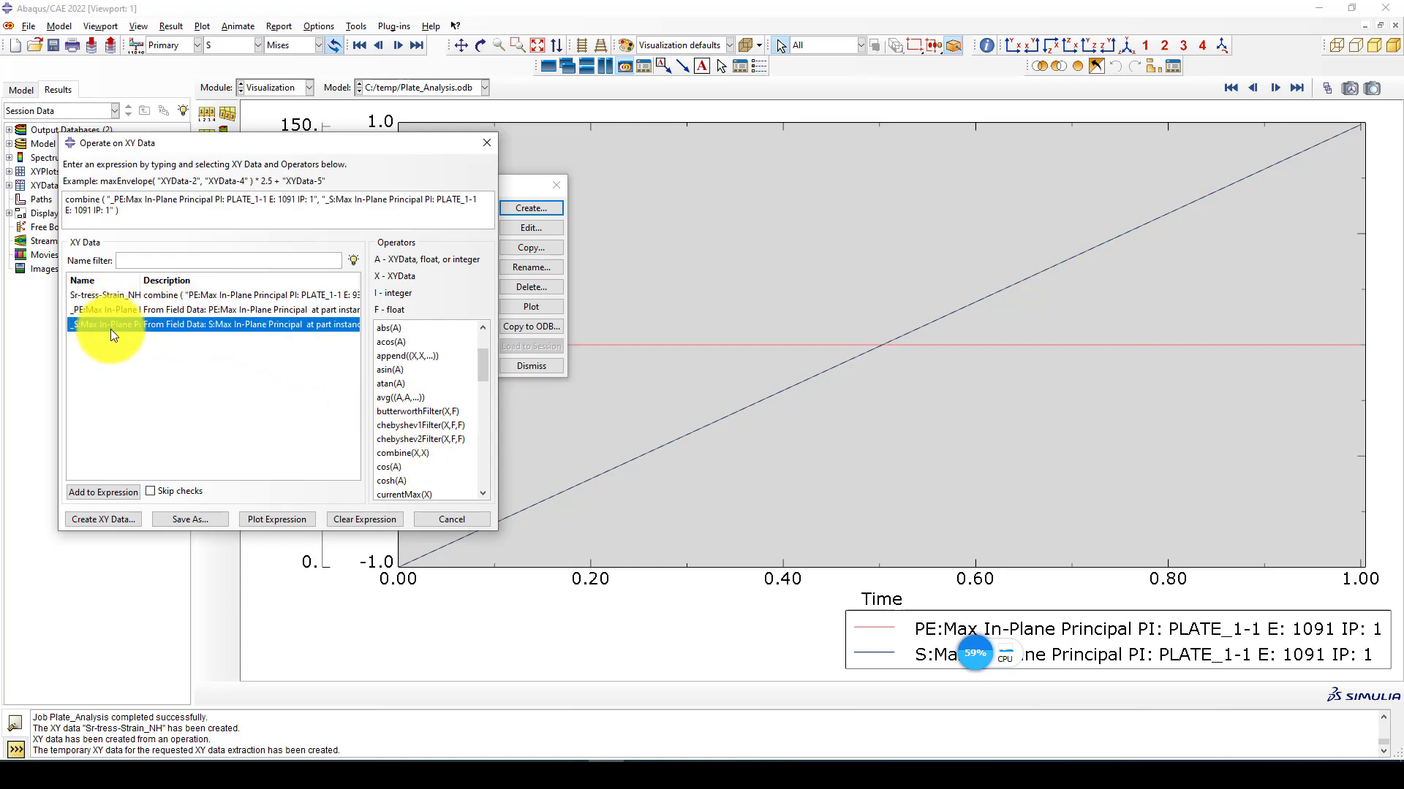
Step: Save the combined curve for the element away from the hole as SS_FH and close the expression dialog
{"action": "left_click", "coordinate": [172, 522]}
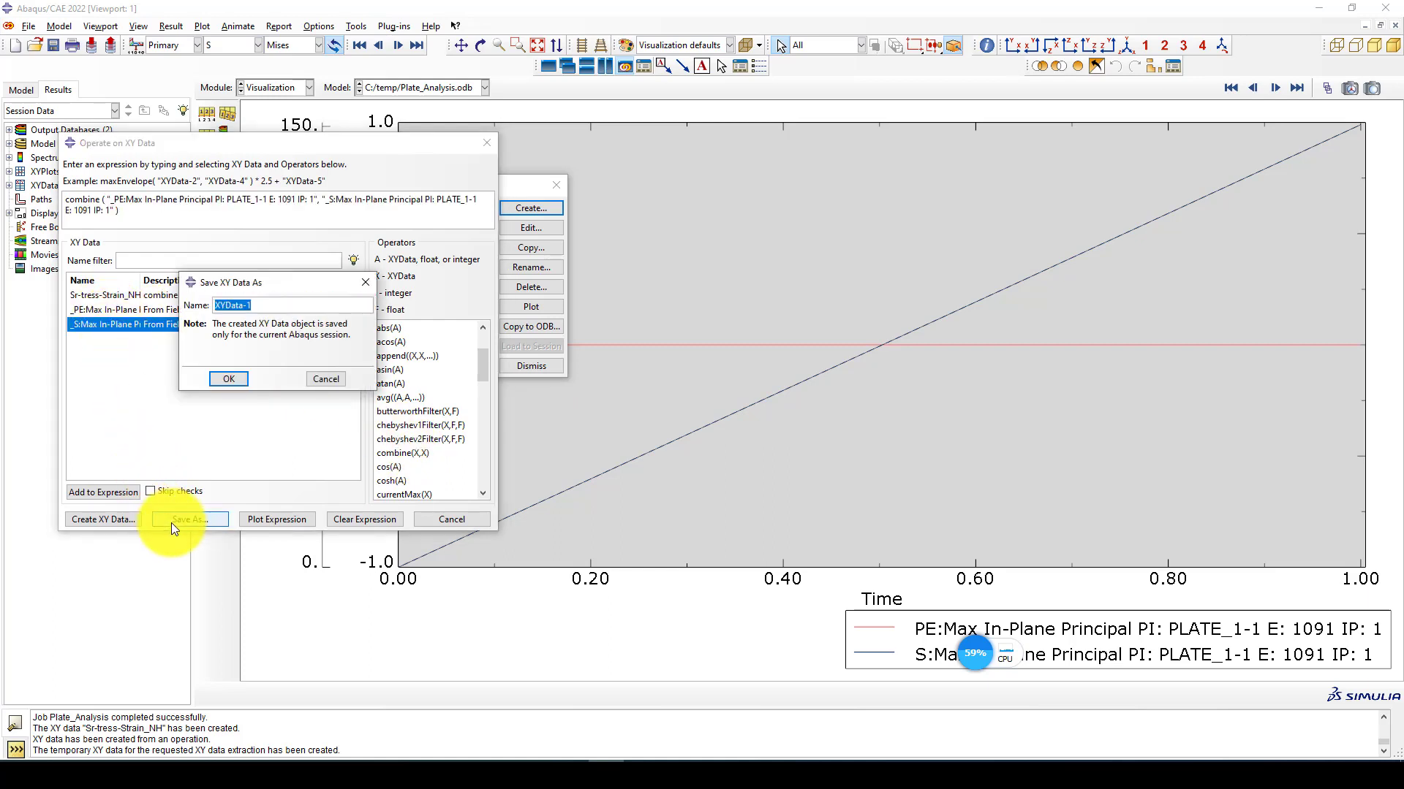
{"action": "type", "text": "SS_FH"}
{"action": "left_click", "coordinate": [230, 380]}
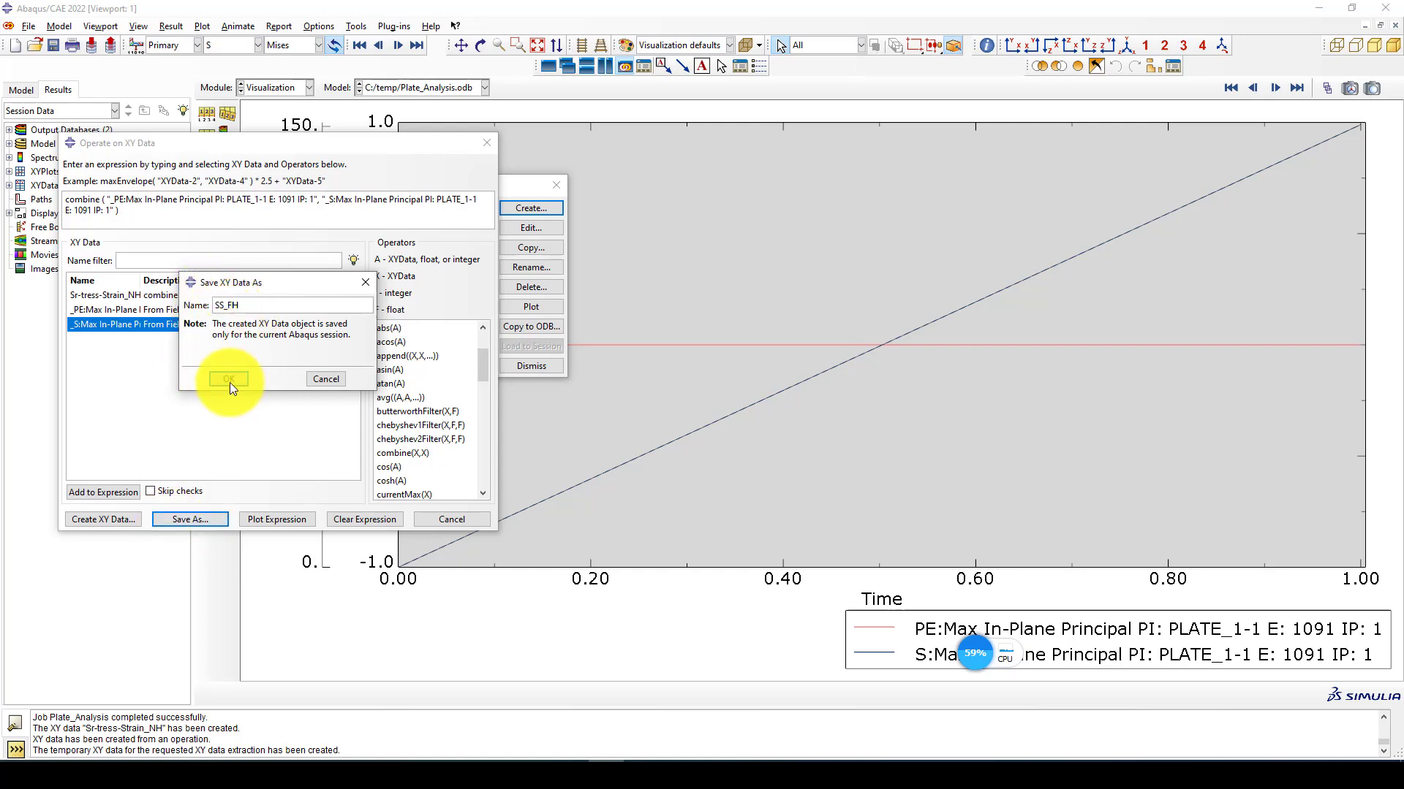
{"action": "left_click", "coordinate": [452, 520]}
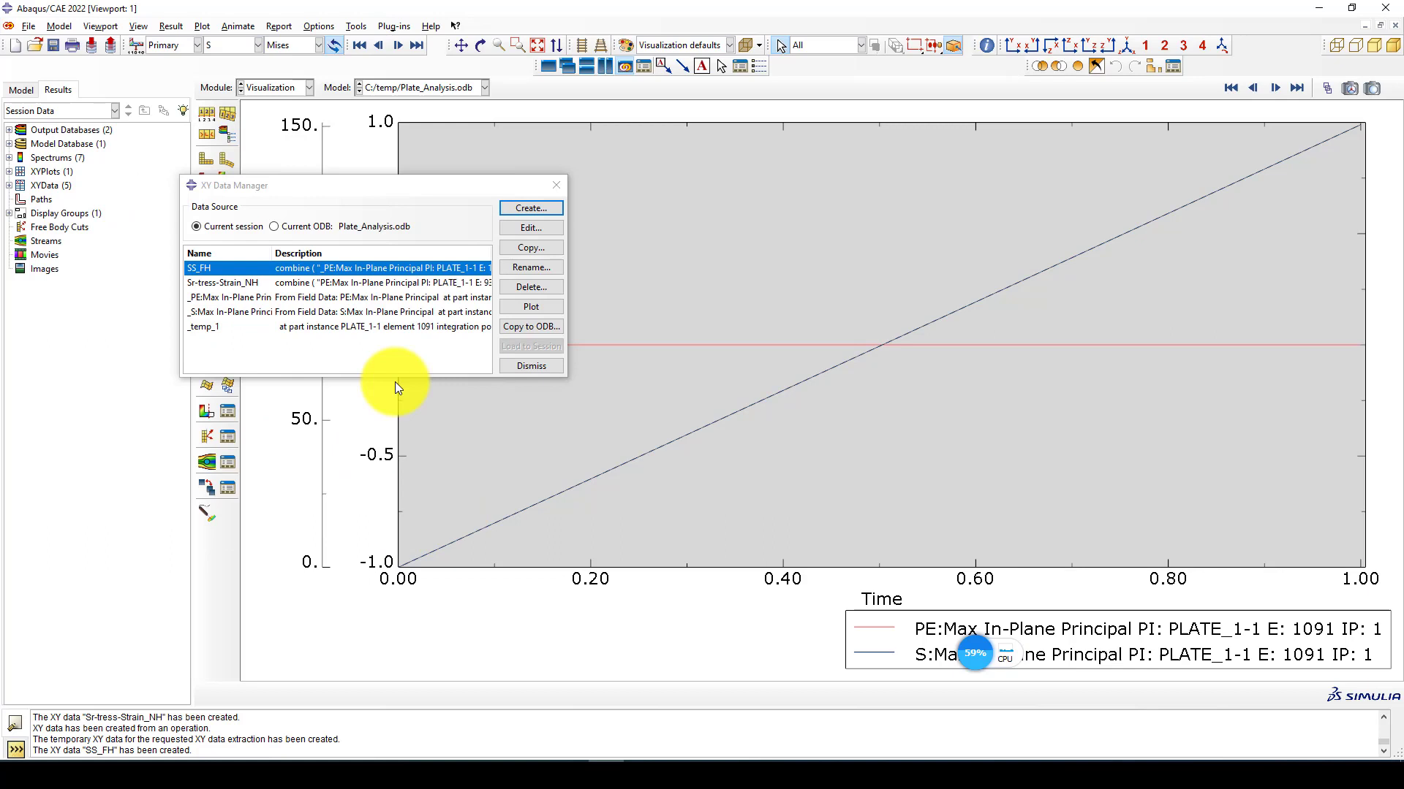
Step: Plot the SS_FH and Sr-tress-Strain_NH curves together in one stress-strain graph
{"action": "left_click", "coordinate": [234, 282], "text": "ctrl"}
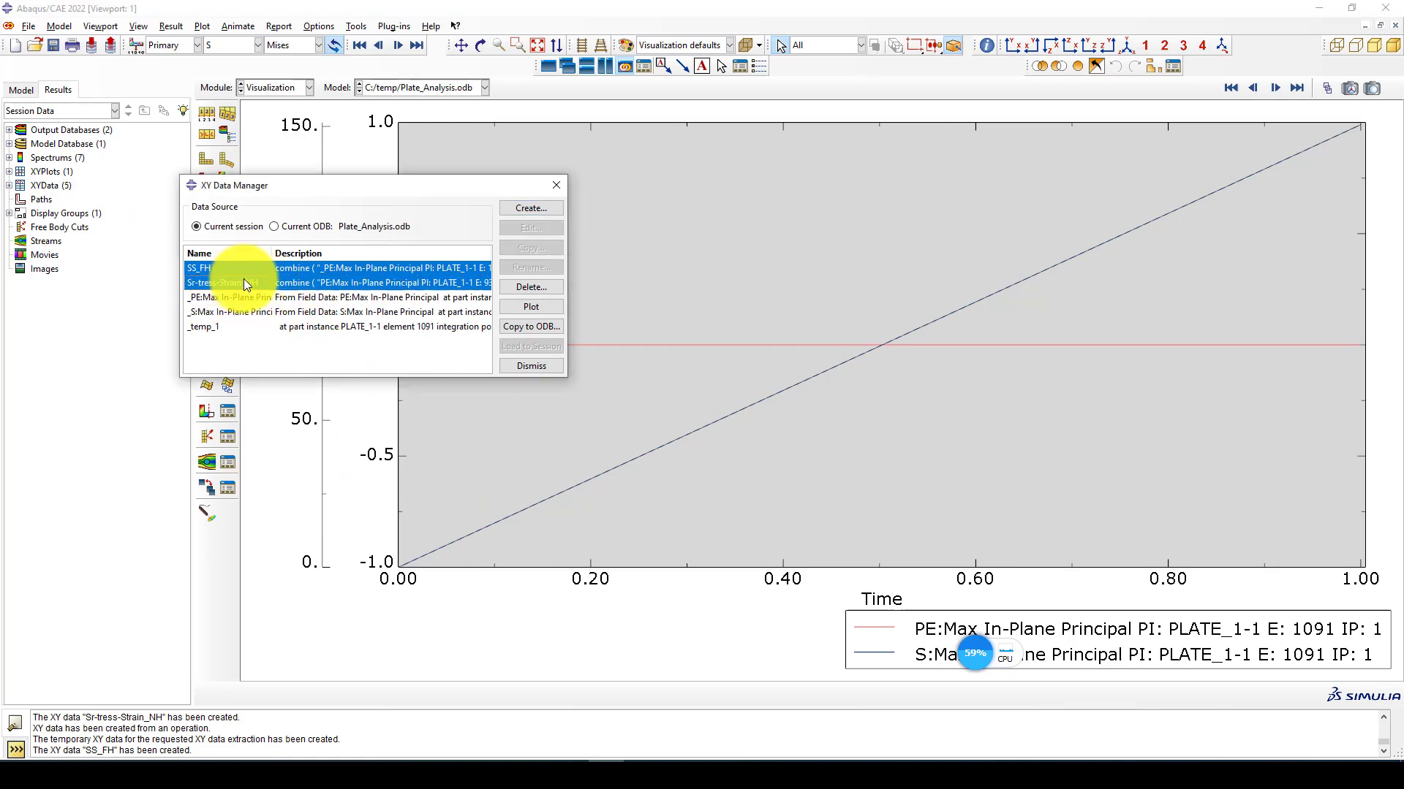
{"action": "left_click", "coordinate": [518, 306]}
{"action": "left_click", "coordinate": [556, 186]}
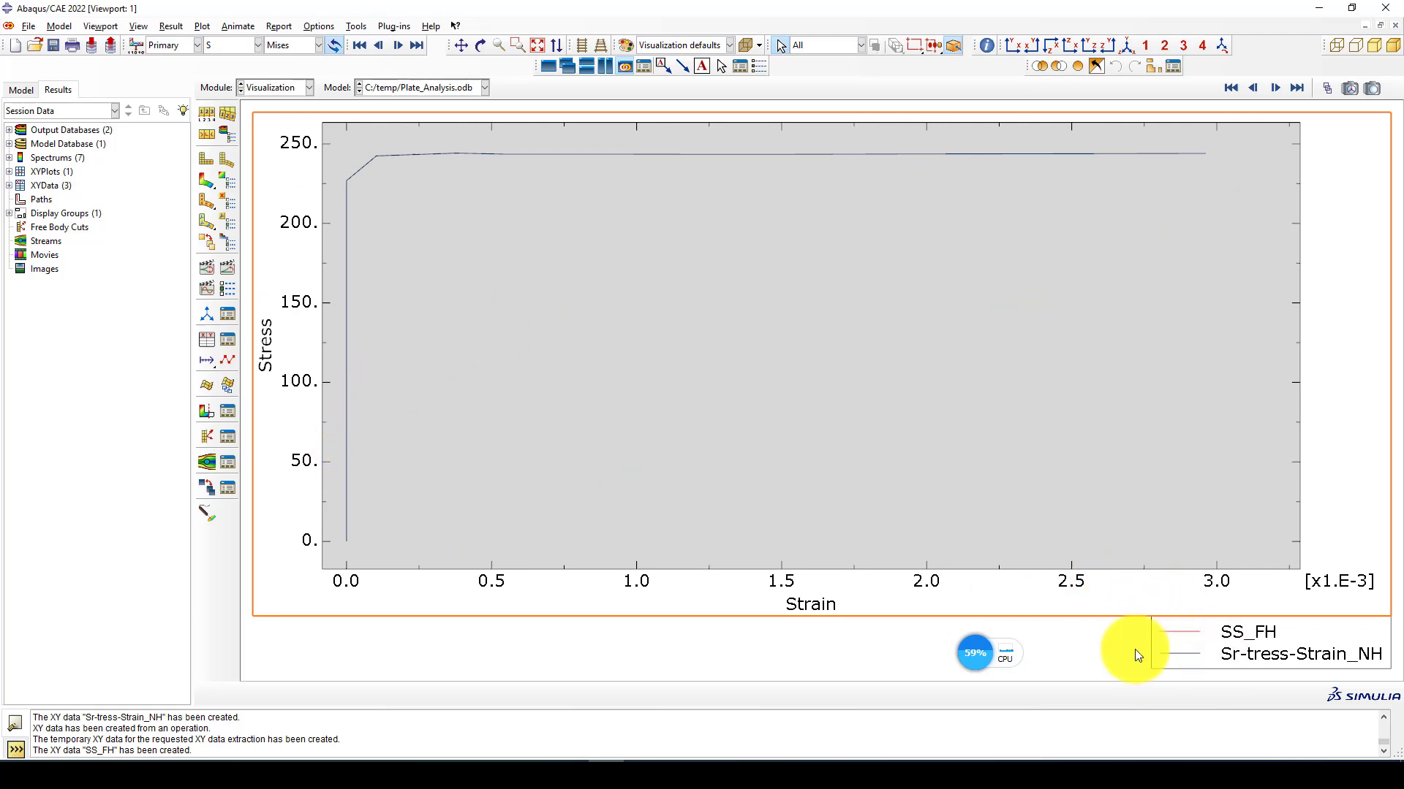
Step: Show symbols on the SS_FH curve and set their size to Large
{"action": "left_click", "coordinate": [228, 351]}
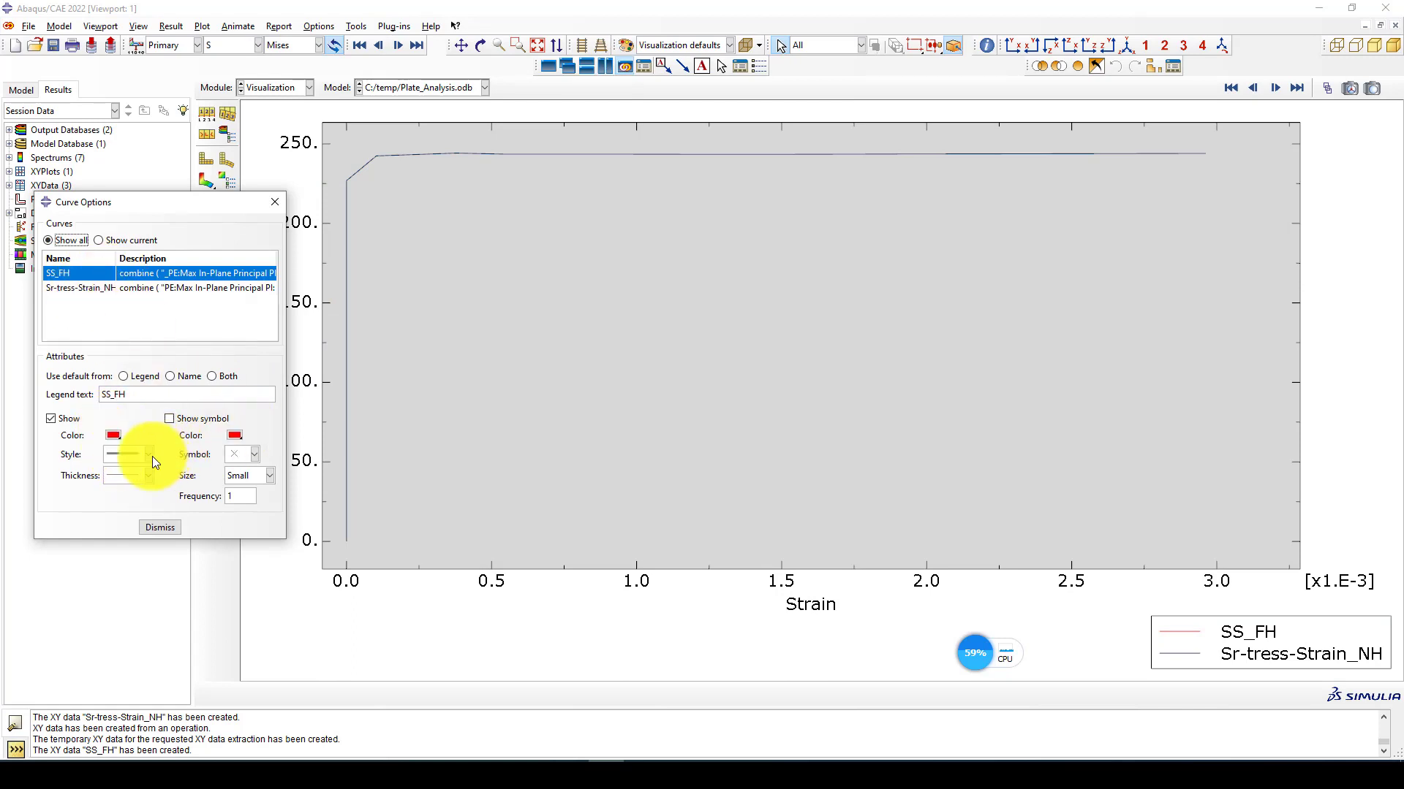
{"action": "left_click", "coordinate": [170, 418]}
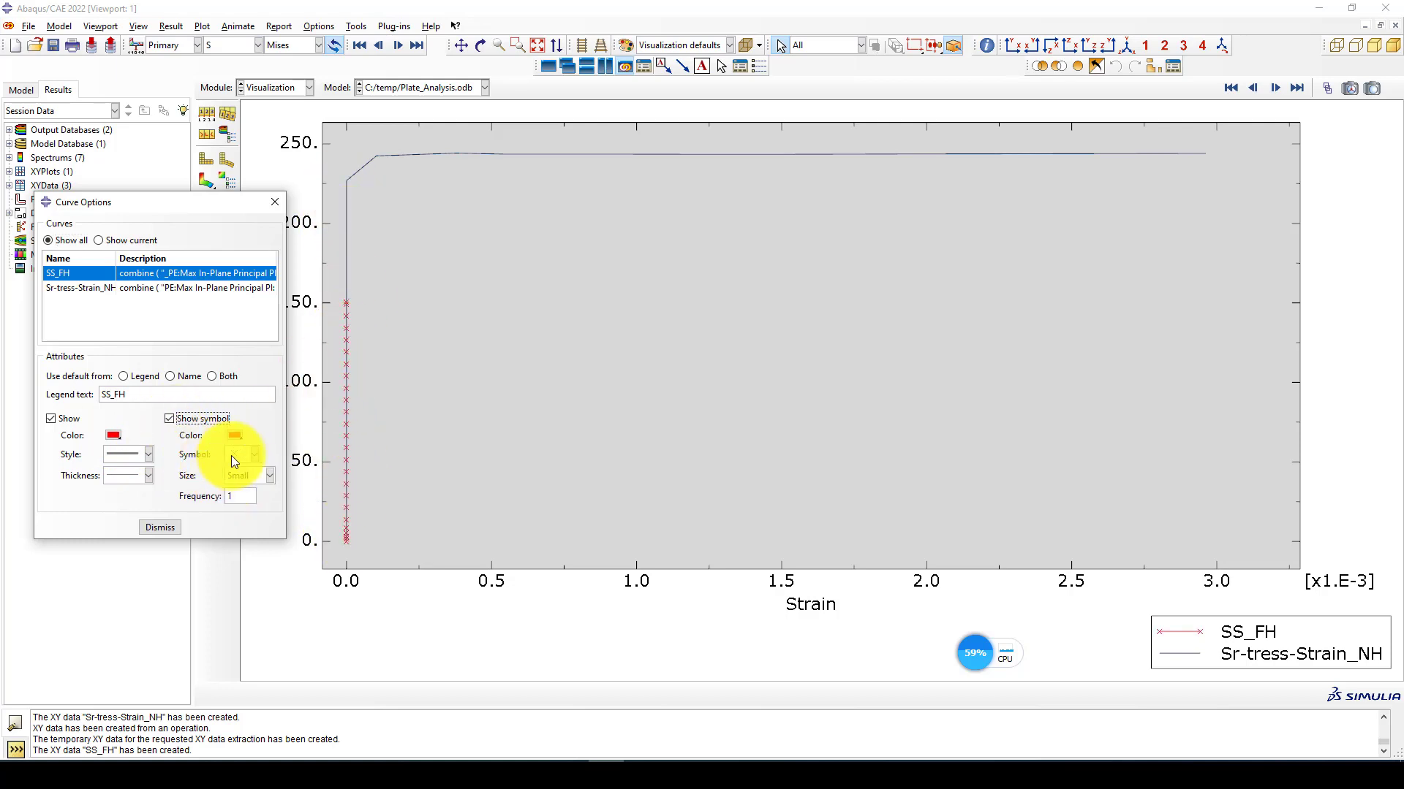
{"action": "left_click", "coordinate": [244, 477]}
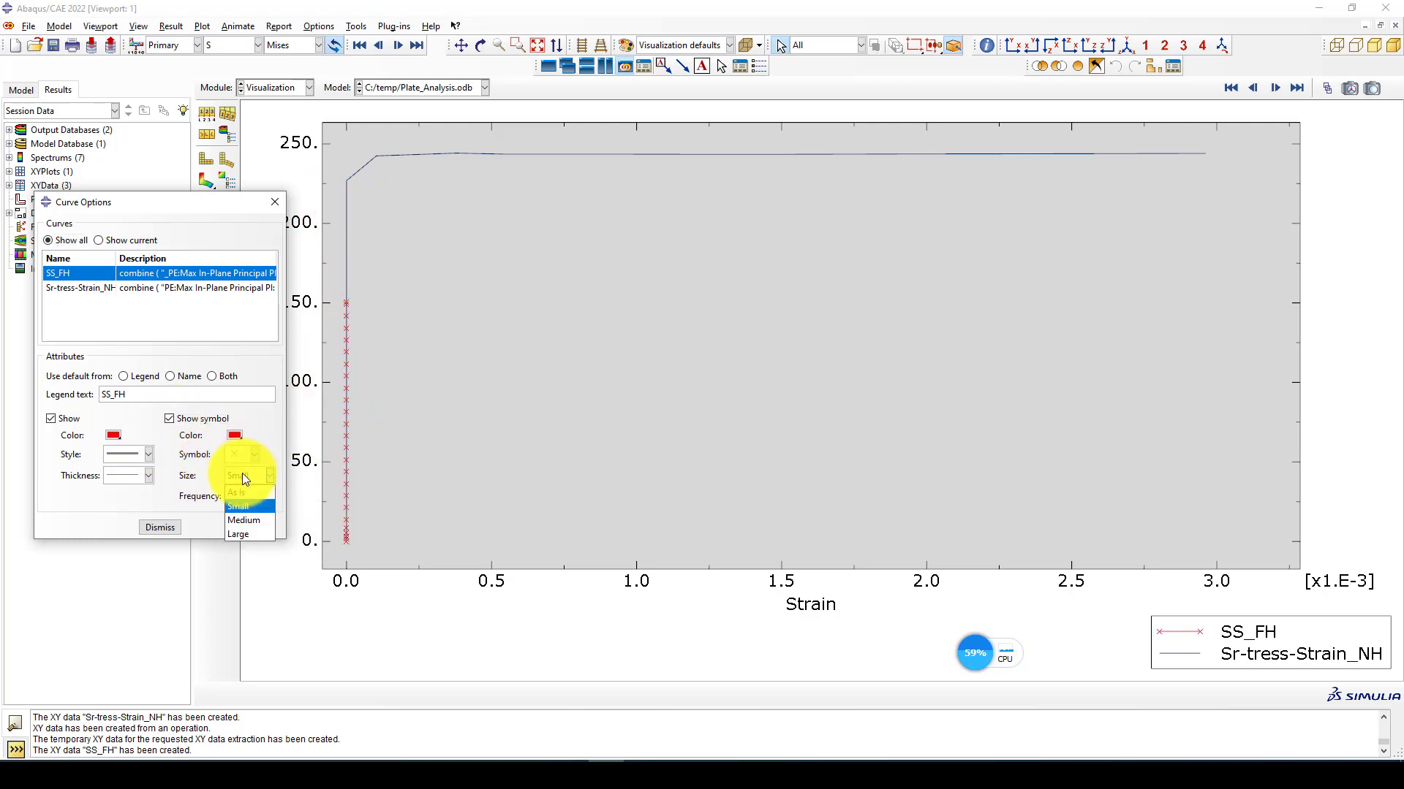
{"action": "left_click", "coordinate": [237, 522]}
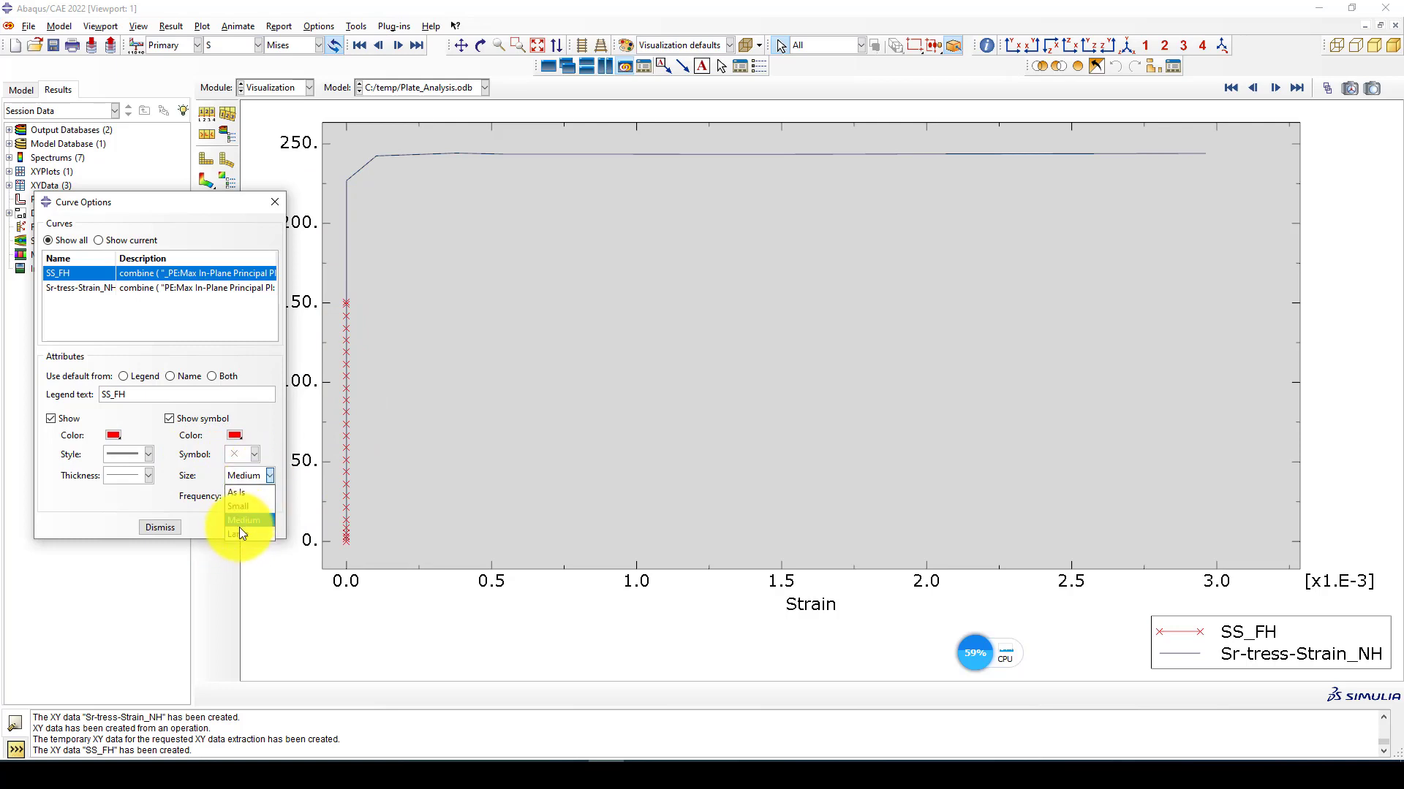
{"action": "left_click", "coordinate": [239, 531]}
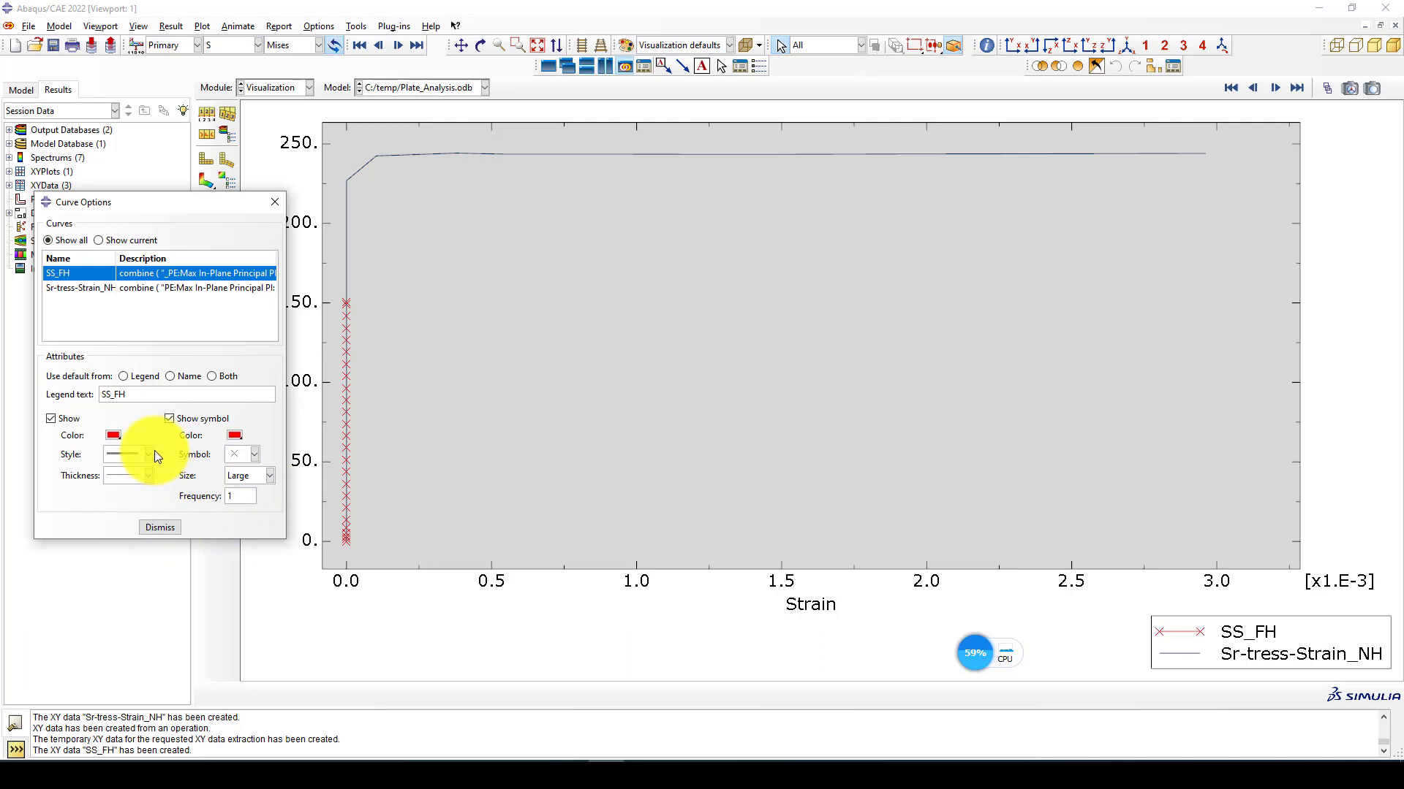
Step: Change the SS_FH curve's symbols to blue filled diamonds and close the curve options
{"action": "left_click", "coordinate": [235, 436]}
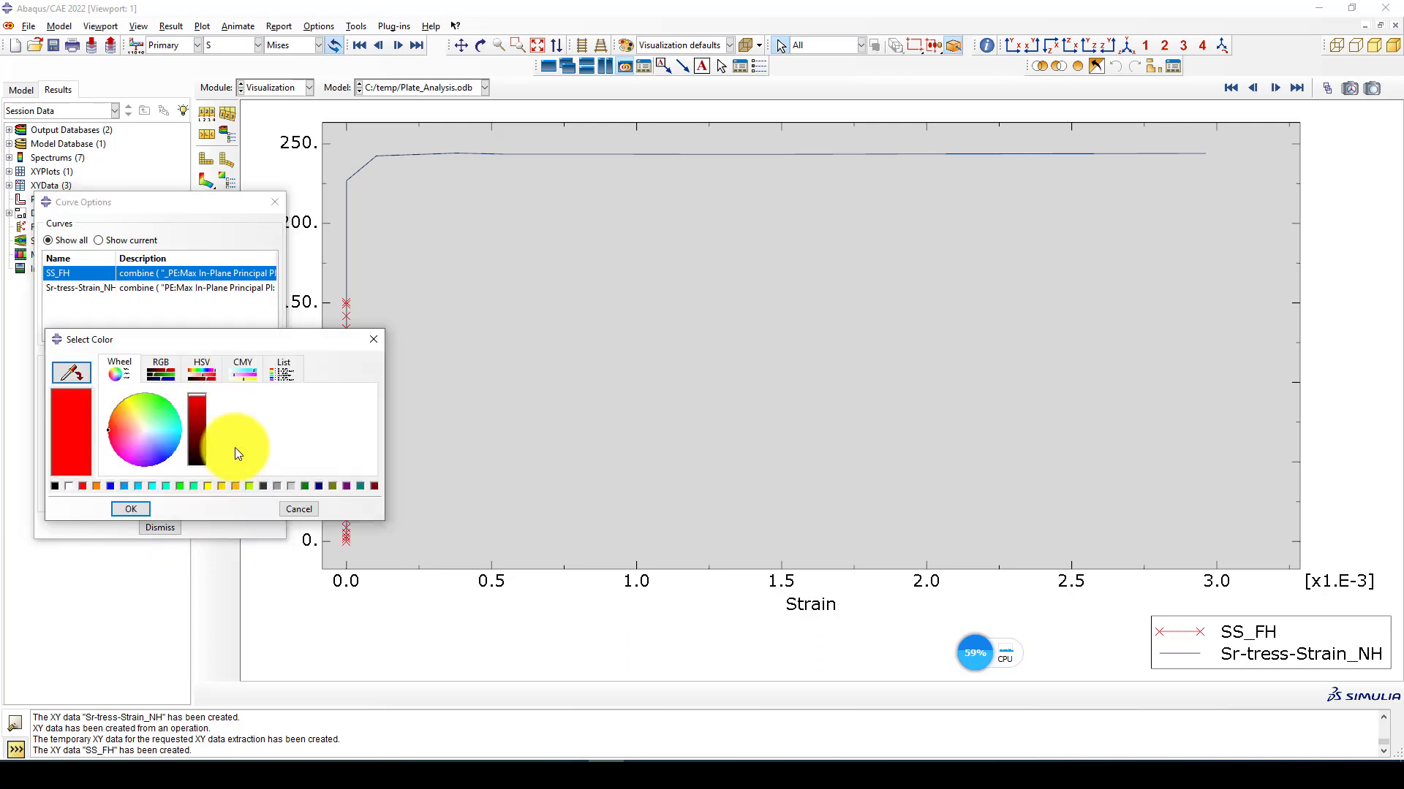
{"action": "left_click", "coordinate": [111, 485]}
{"action": "left_click", "coordinate": [121, 509]}
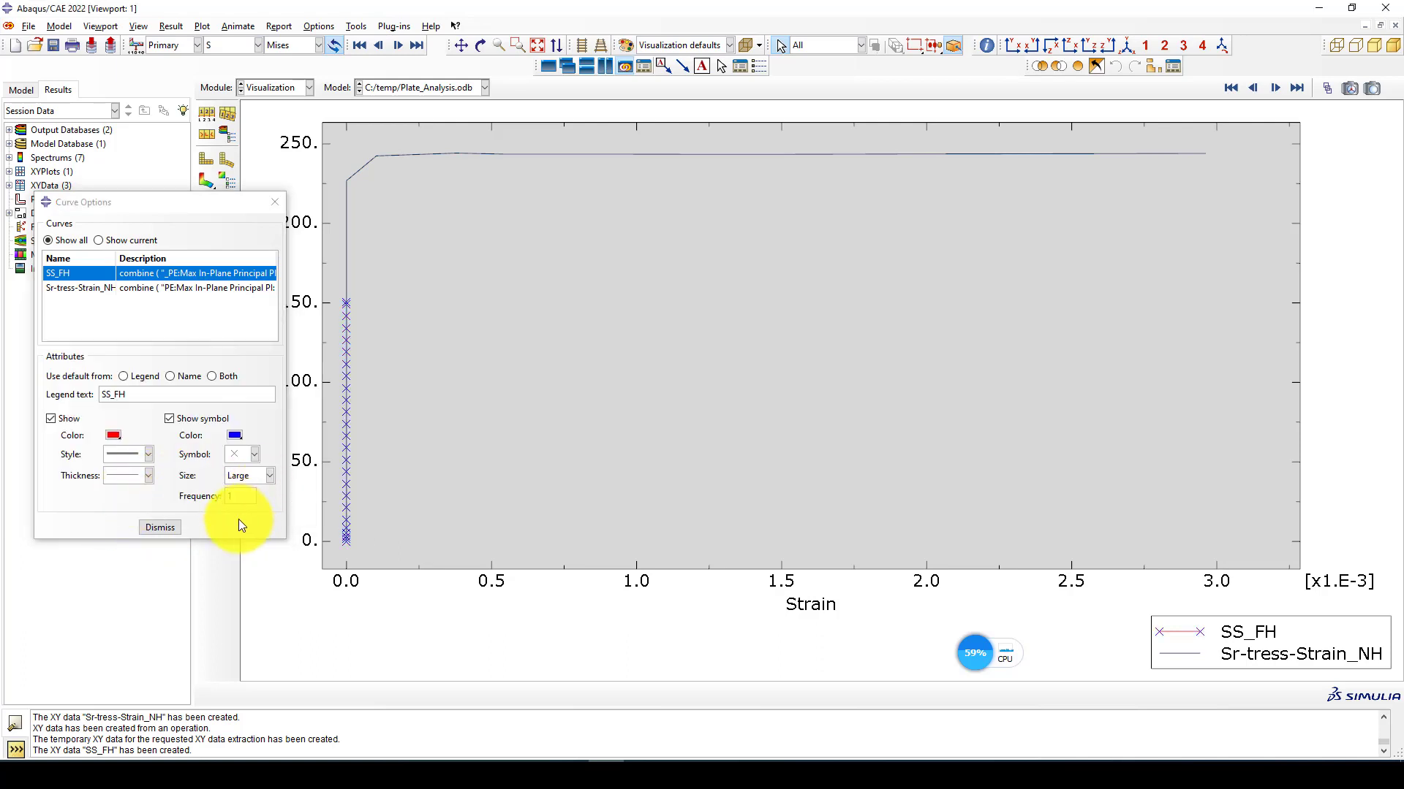
{"action": "left_click", "coordinate": [247, 454]}
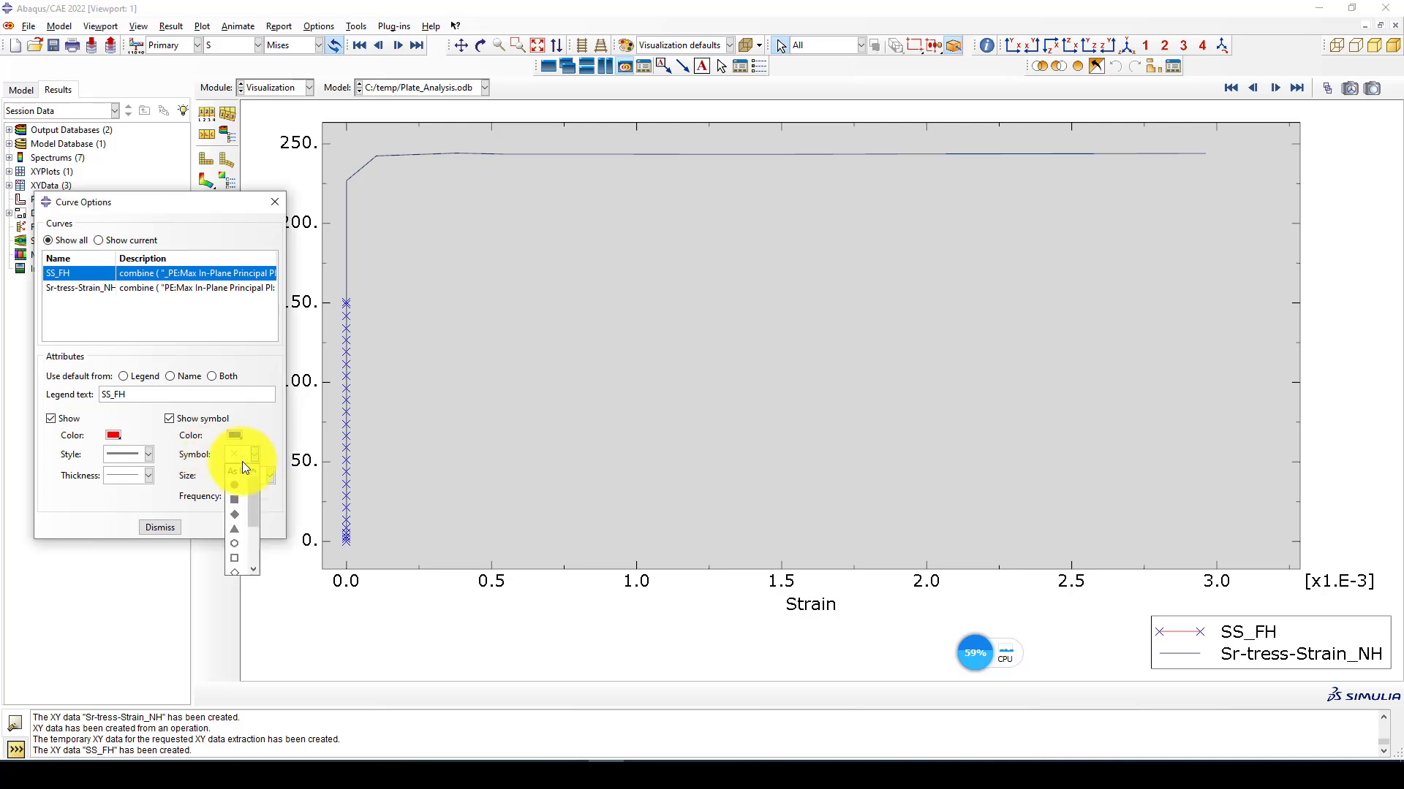
{"action": "left_click", "coordinate": [233, 513]}
{"action": "left_click", "coordinate": [162, 528]}
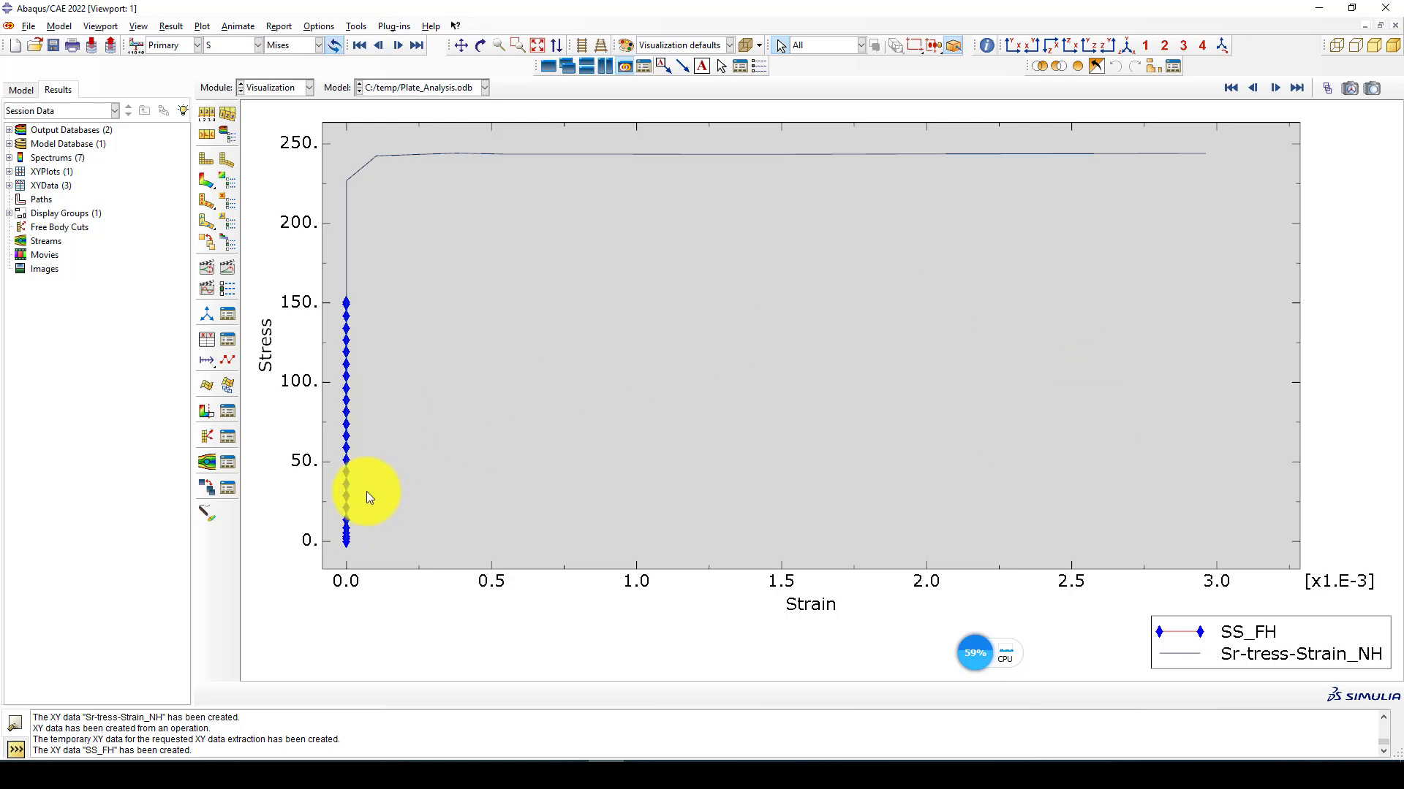
{"action": "left_click", "coordinate": [346, 558]}
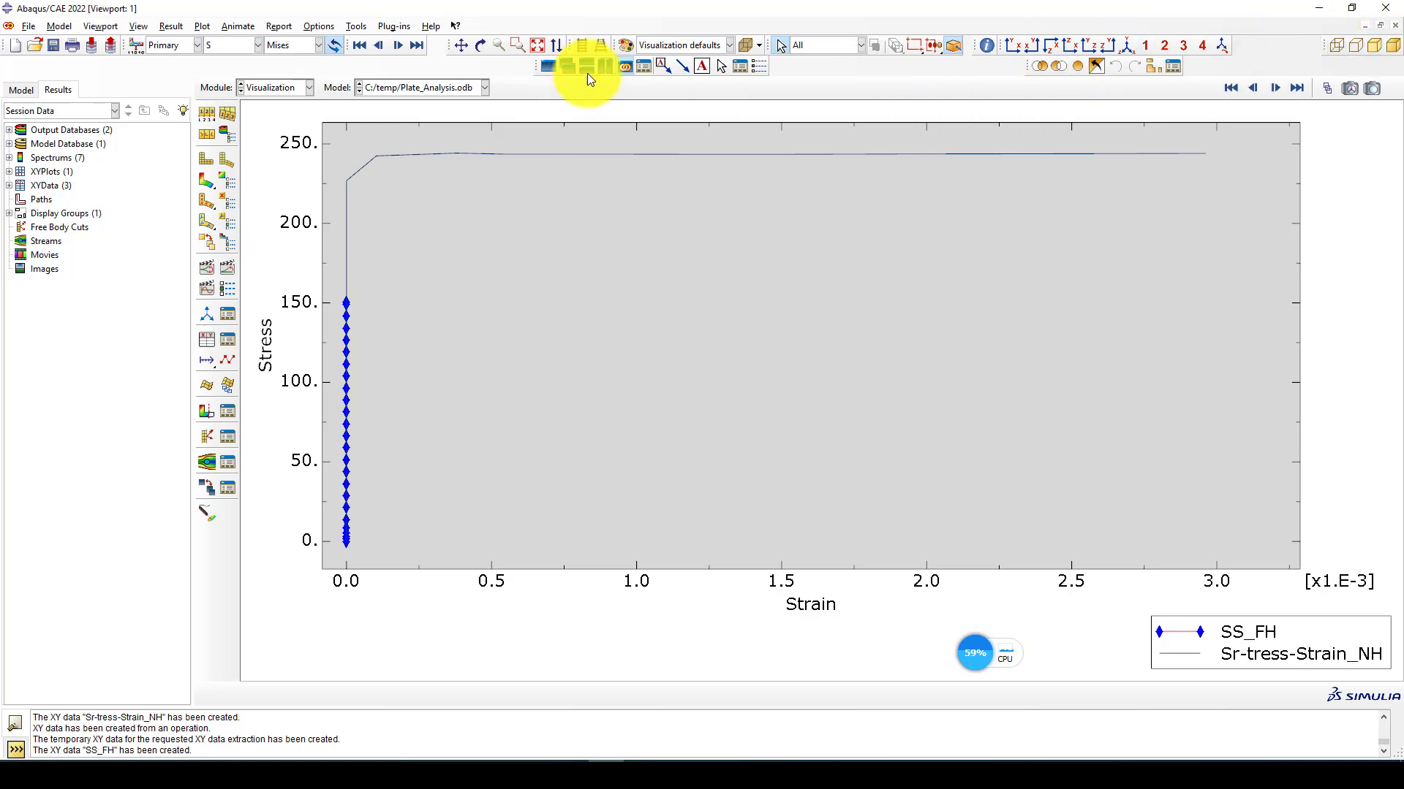
Step: Create a second viewport and tile both viewports vertically, side by side
{"action": "left_click", "coordinate": [606, 66]}
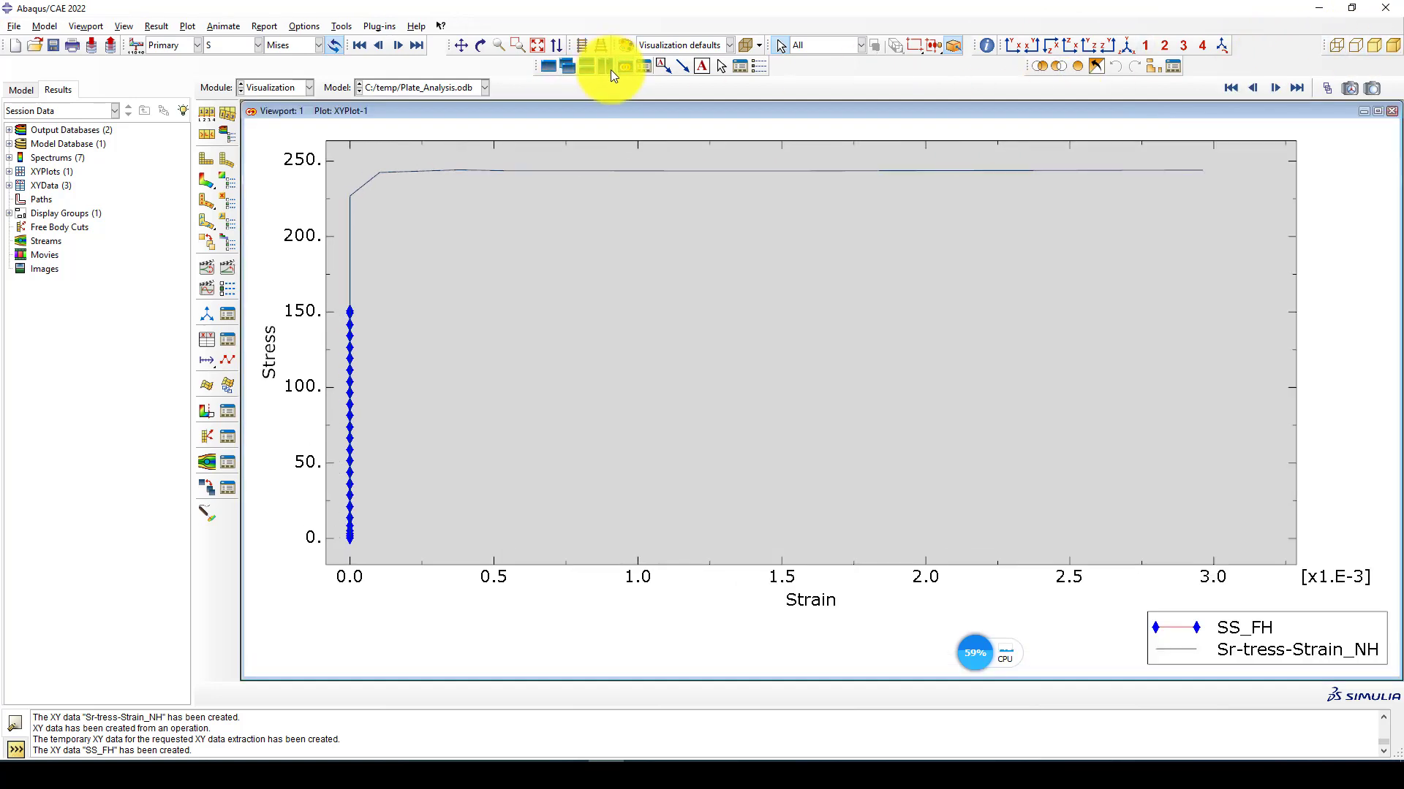
{"action": "left_click", "coordinate": [544, 69]}
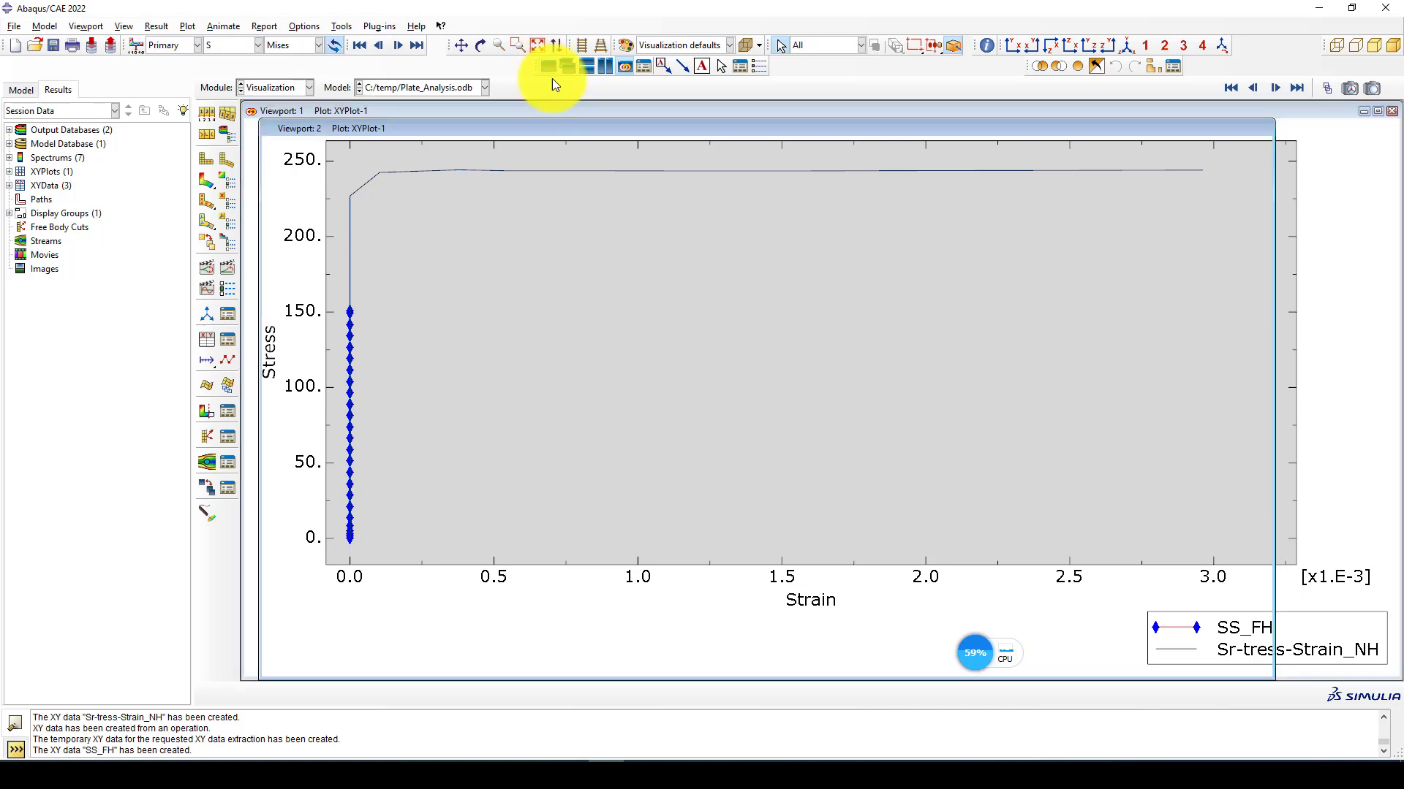
{"action": "left_click", "coordinate": [604, 67]}
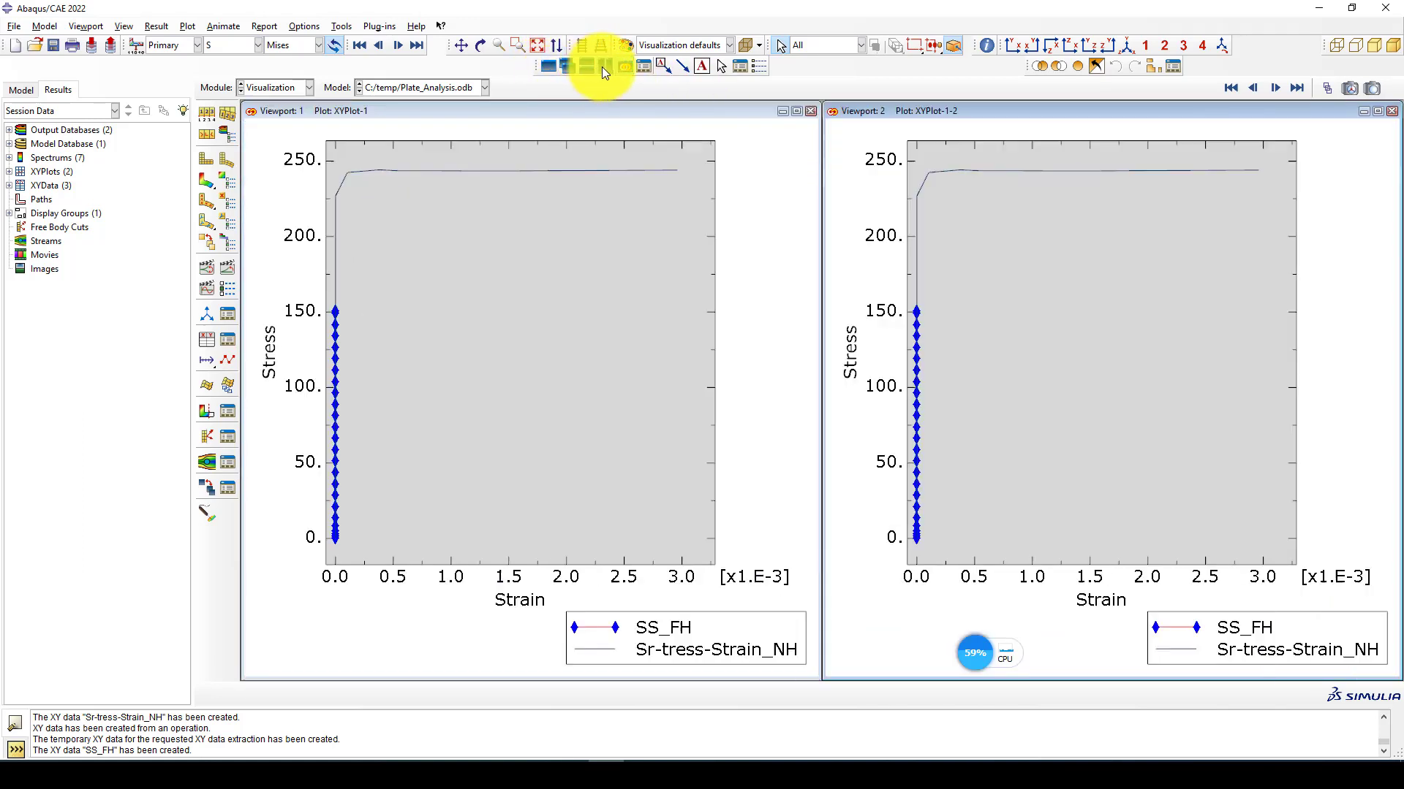
Step: Display the Mises stress contours of the plate in the second viewport, fitted beside the legend
{"action": "left_click", "coordinate": [206, 182]}
{"action": "scroll", "coordinate": [1252, 355], "scroll_direction": "down", "scroll_amount": 3}
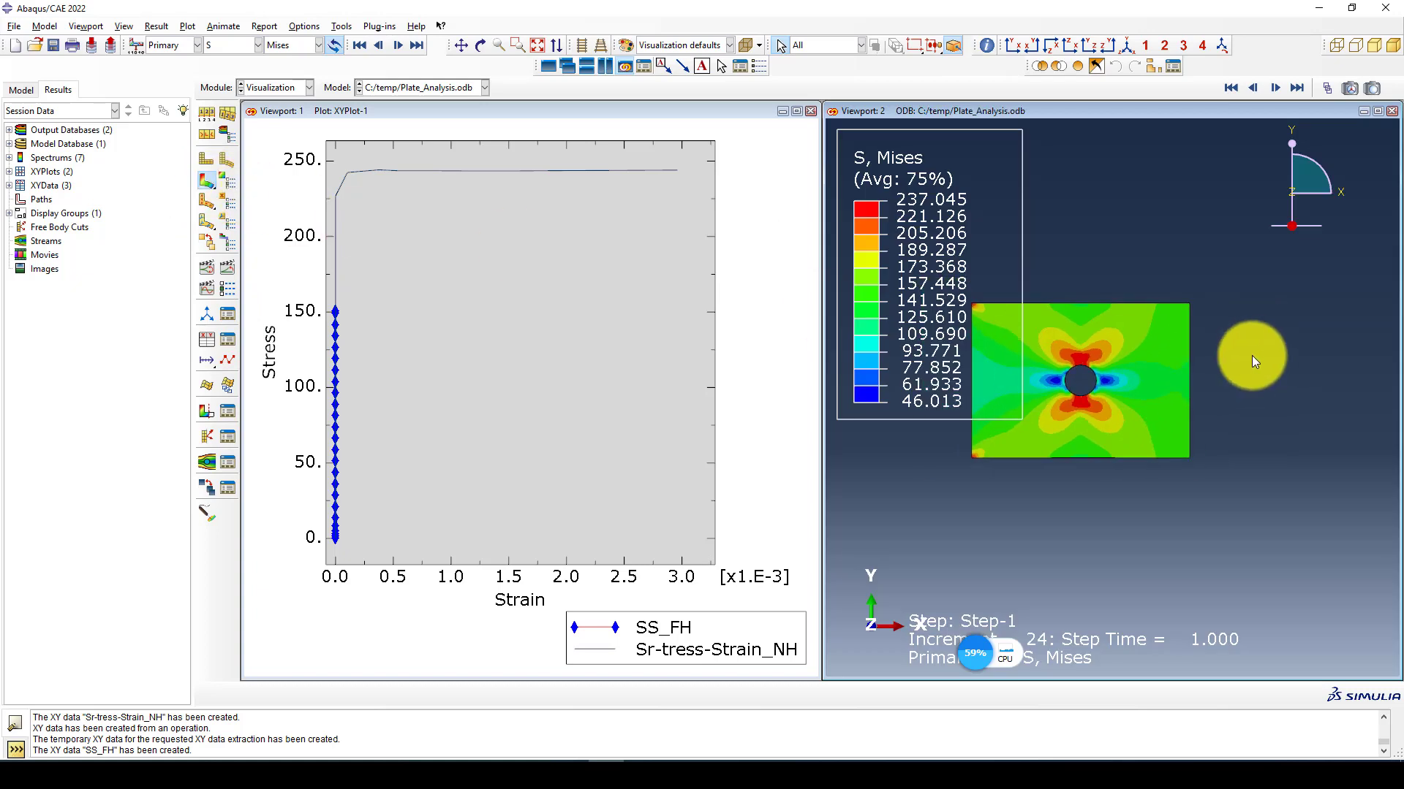
{"action": "scroll", "coordinate": [1047, 380], "scroll_direction": "up", "scroll_amount": 2}
{"action": "scroll", "coordinate": [1085, 360], "scroll_direction": "up", "scroll_amount": 2}
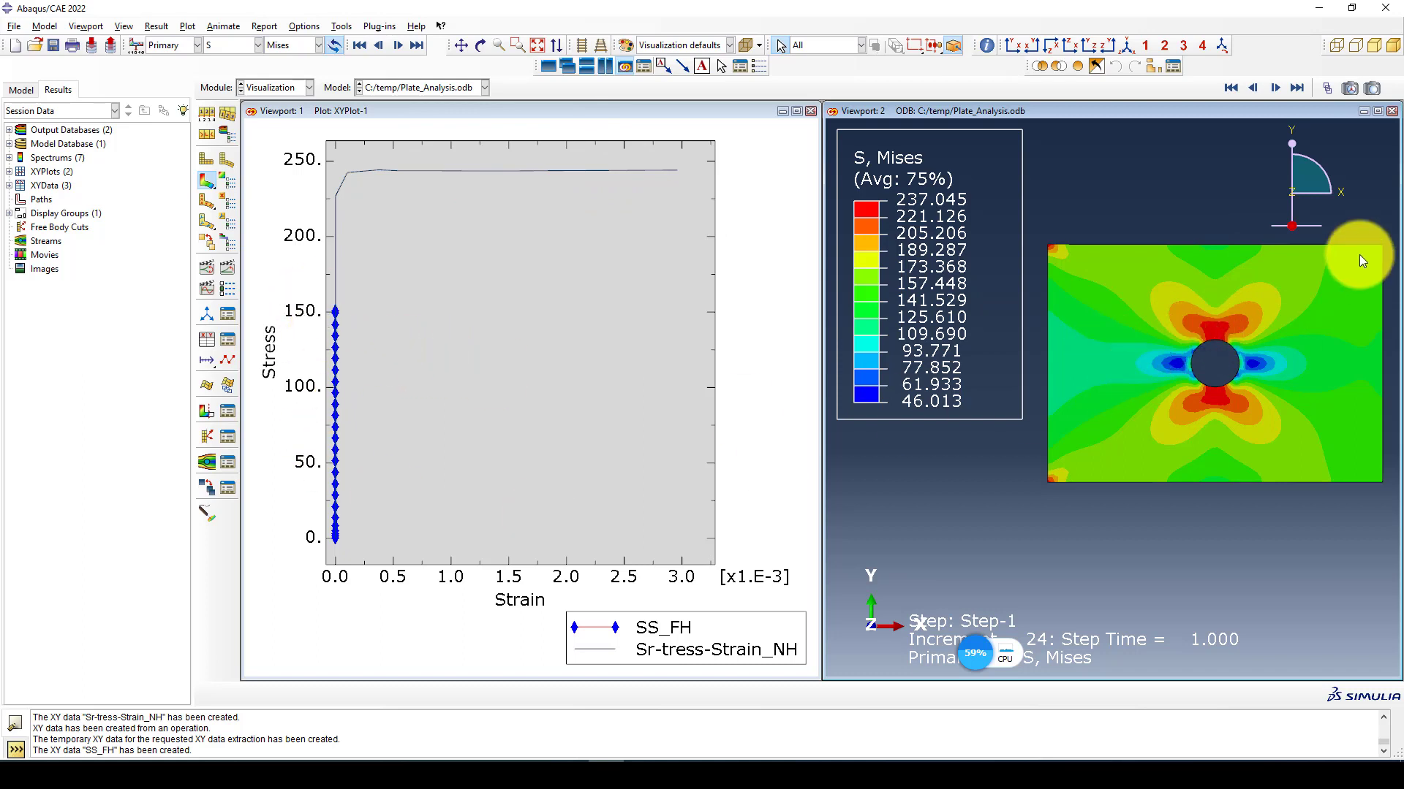
Step: Examine the Mises stress contours around the central hole and towards the plate's outer edges, alongside the two stress-strain curves
{"action": "scroll", "coordinate": [1111, 473], "scroll_direction": "up", "scroll_amount": 1}
{"action": "scroll", "coordinate": [1108, 474], "scroll_direction": "down", "scroll_amount": 3}
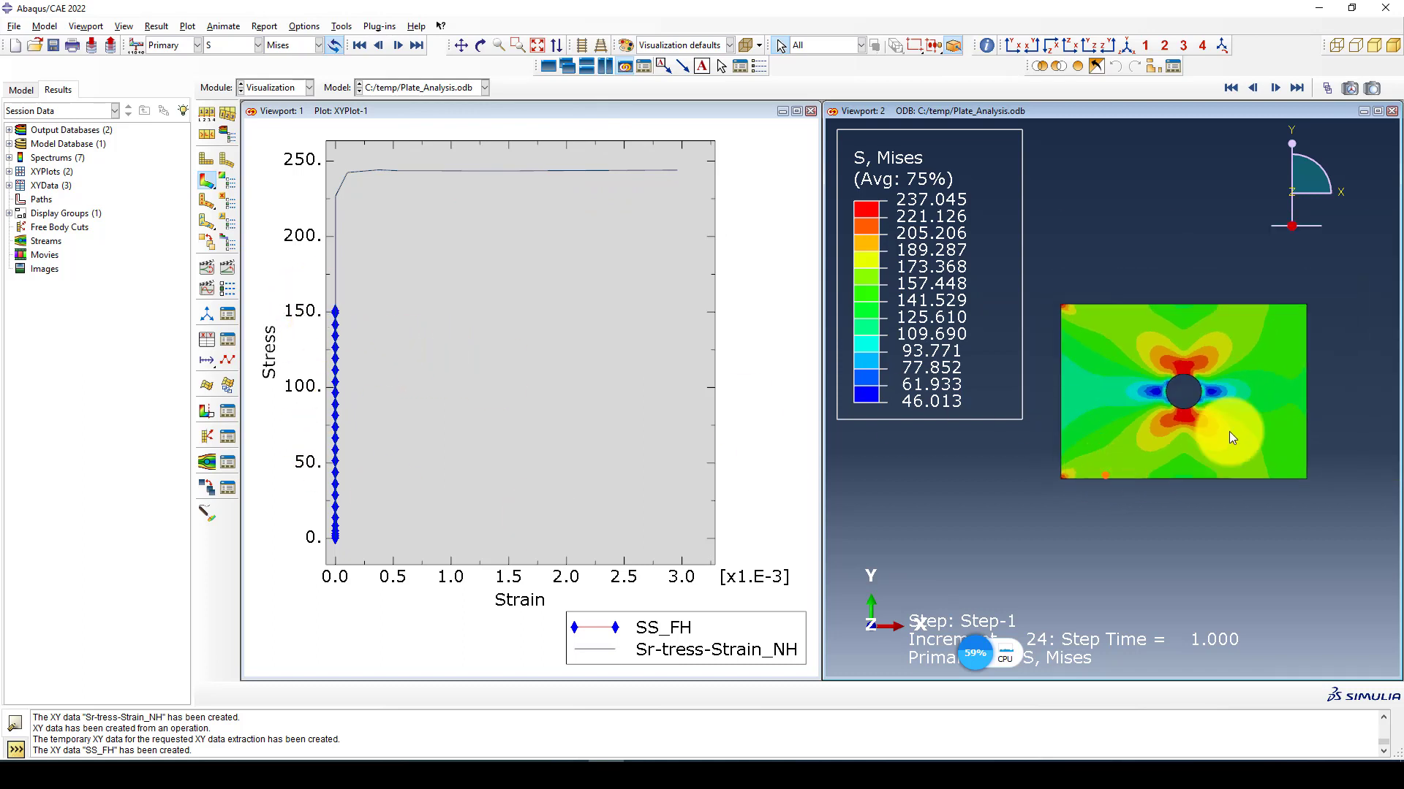
{"action": "scroll", "coordinate": [1237, 313], "scroll_direction": "down", "scroll_amount": 2}
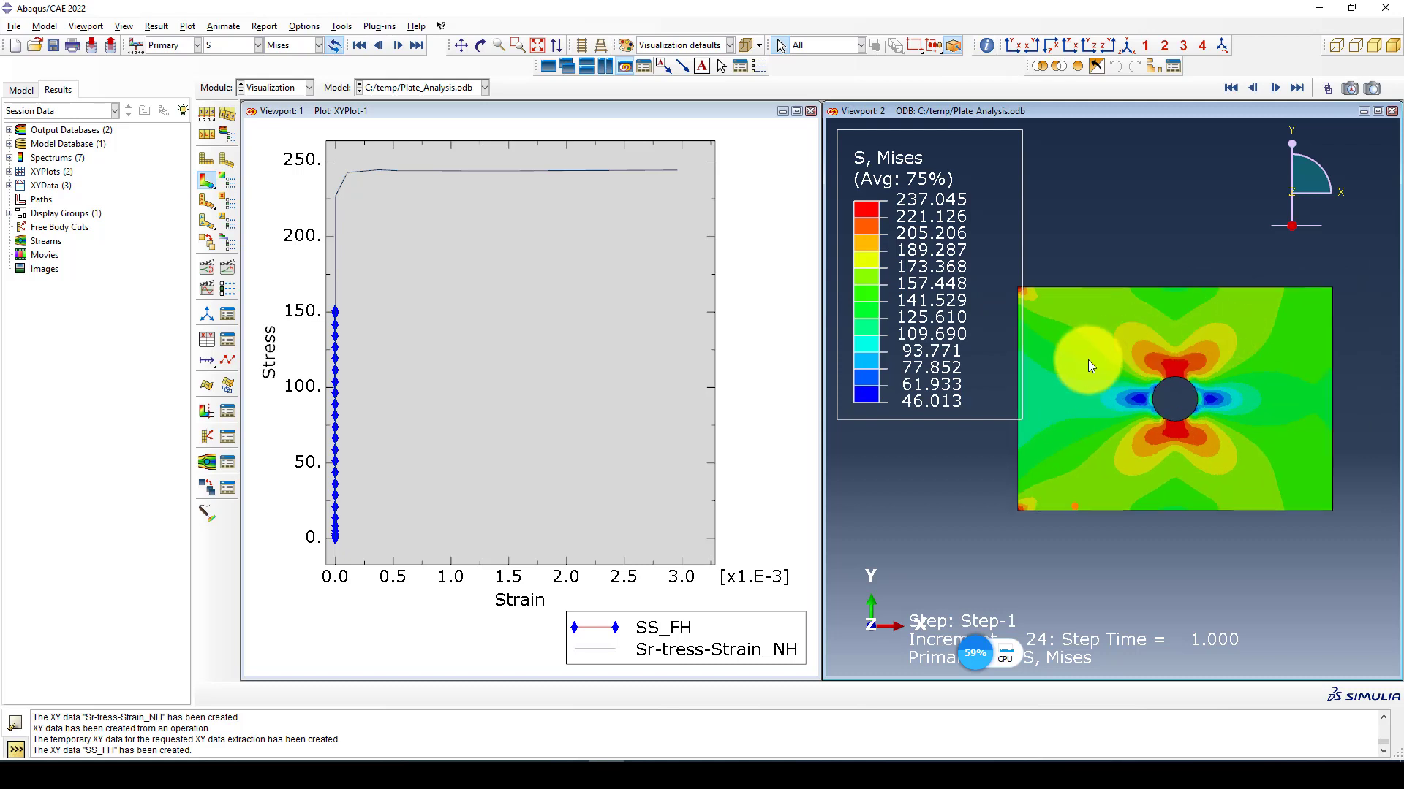
{"action": "scroll", "coordinate": [943, 384], "scroll_direction": "up", "scroll_amount": 1}
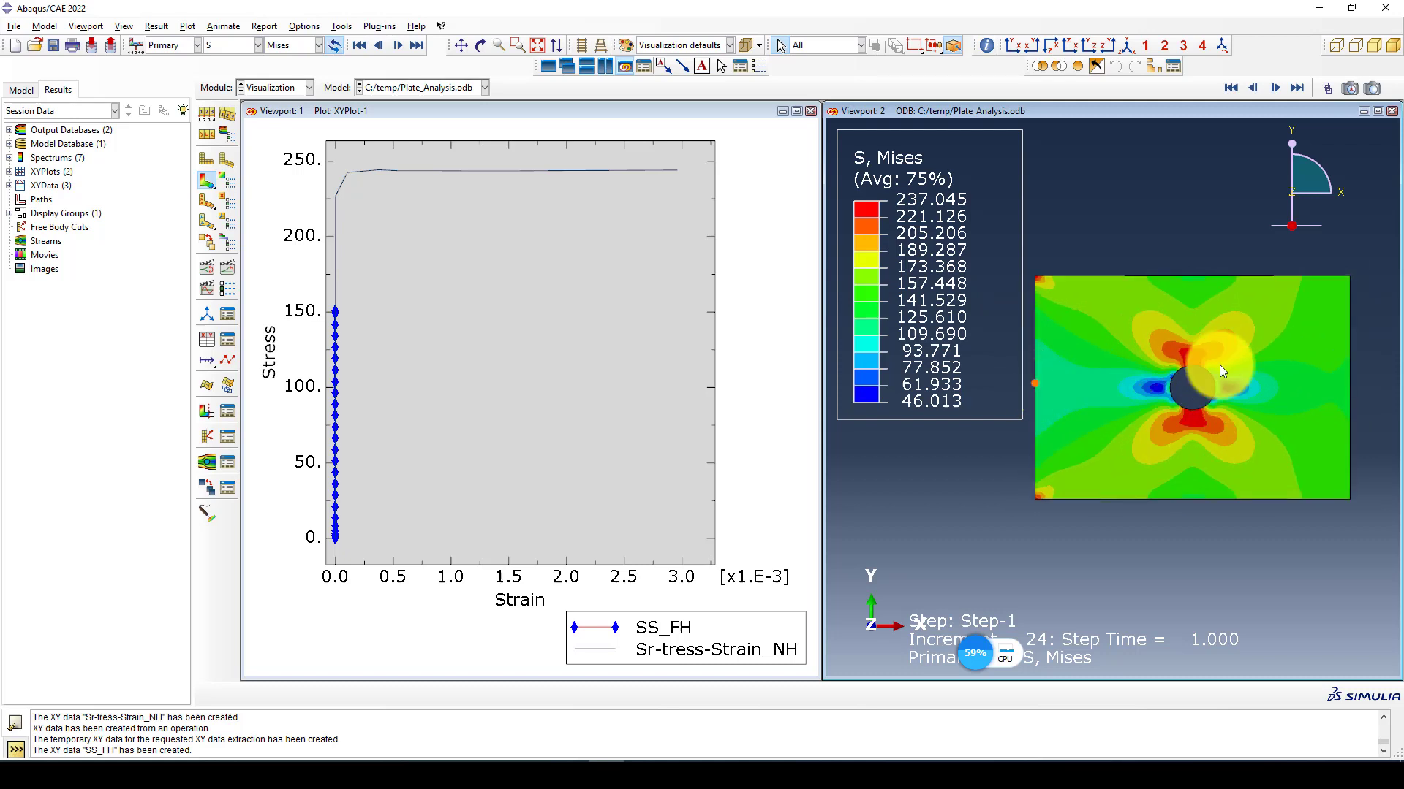
{"action": "scroll", "coordinate": [1213, 354], "scroll_direction": "up", "scroll_amount": 3}
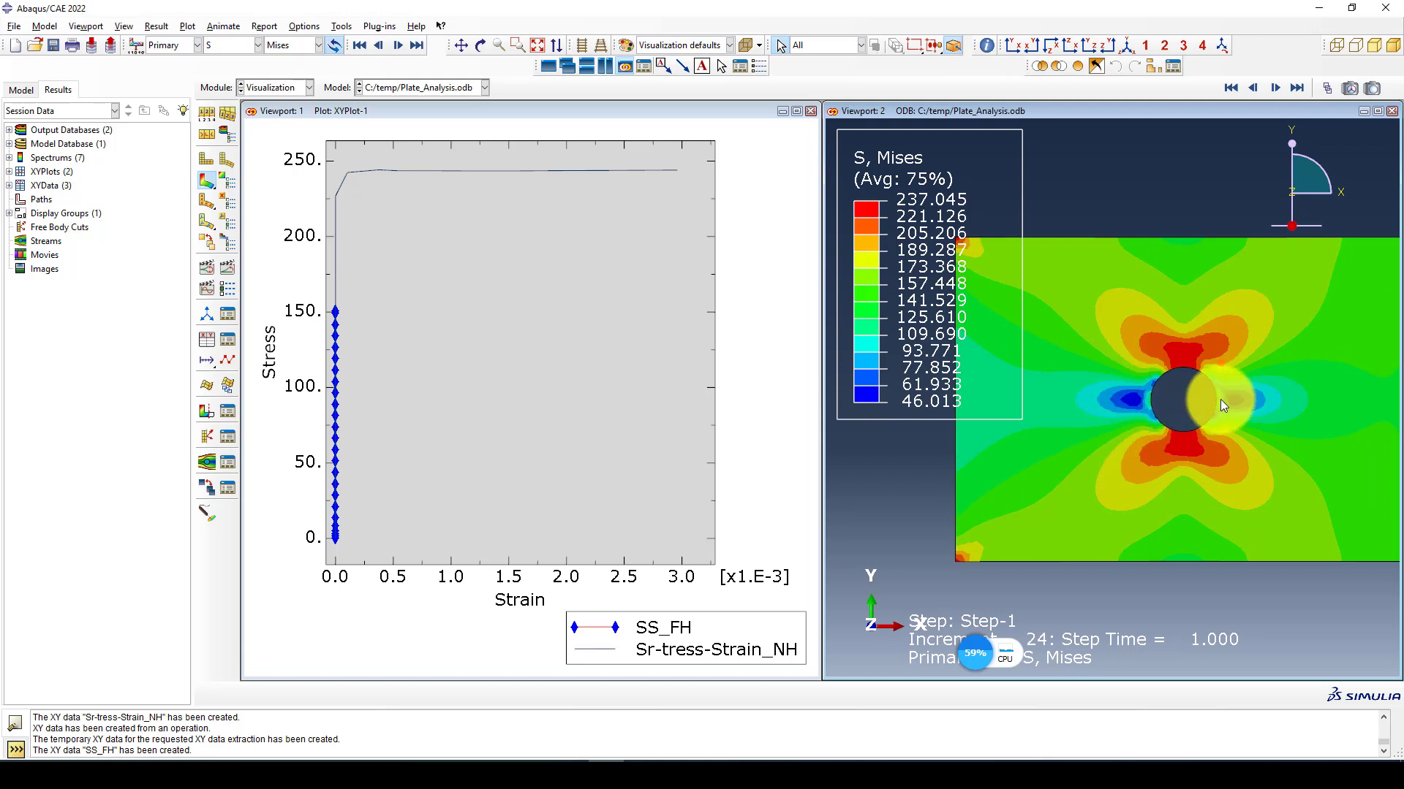
{"action": "scroll", "coordinate": [1221, 399], "scroll_direction": "up", "scroll_amount": 2}
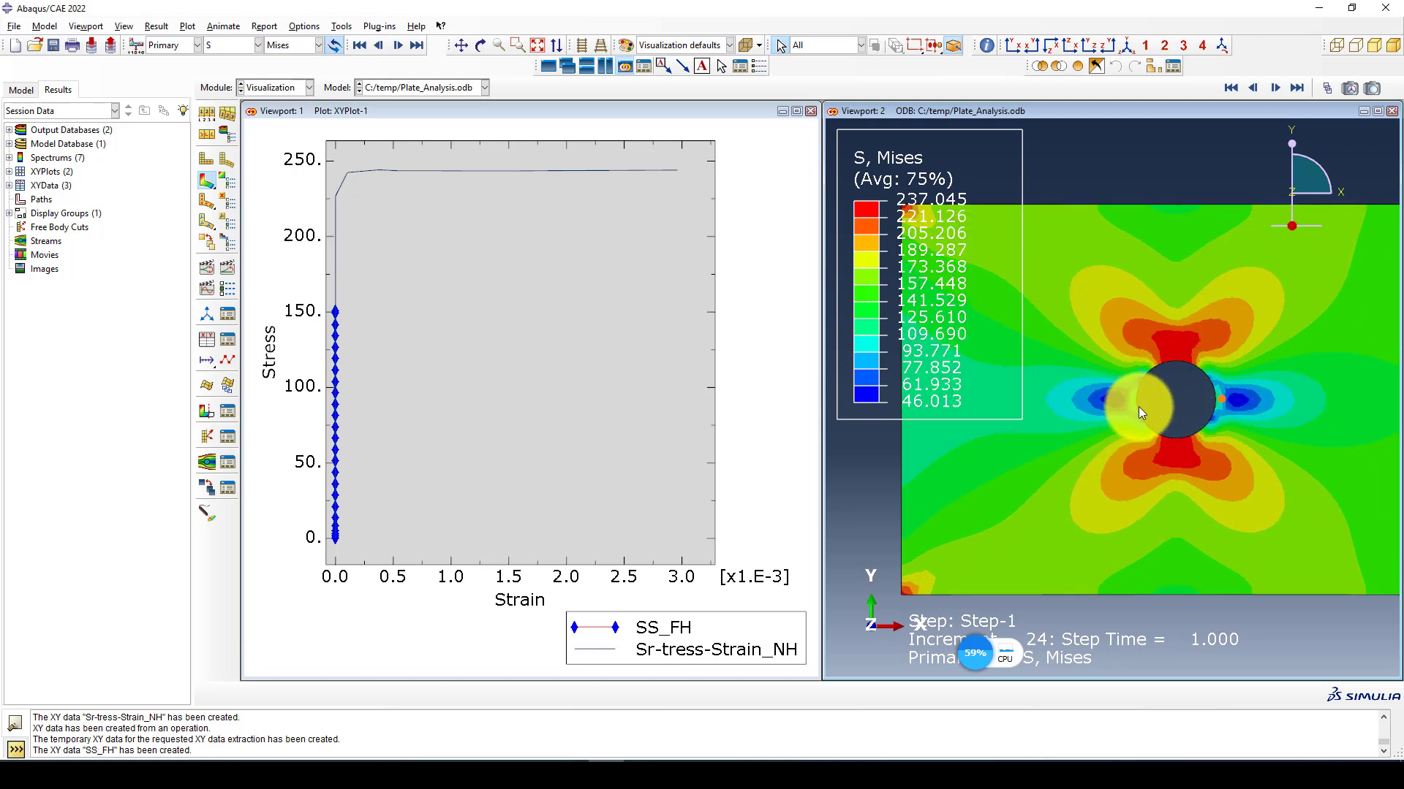
{"action": "scroll", "coordinate": [1139, 405], "scroll_direction": "up", "scroll_amount": 1}
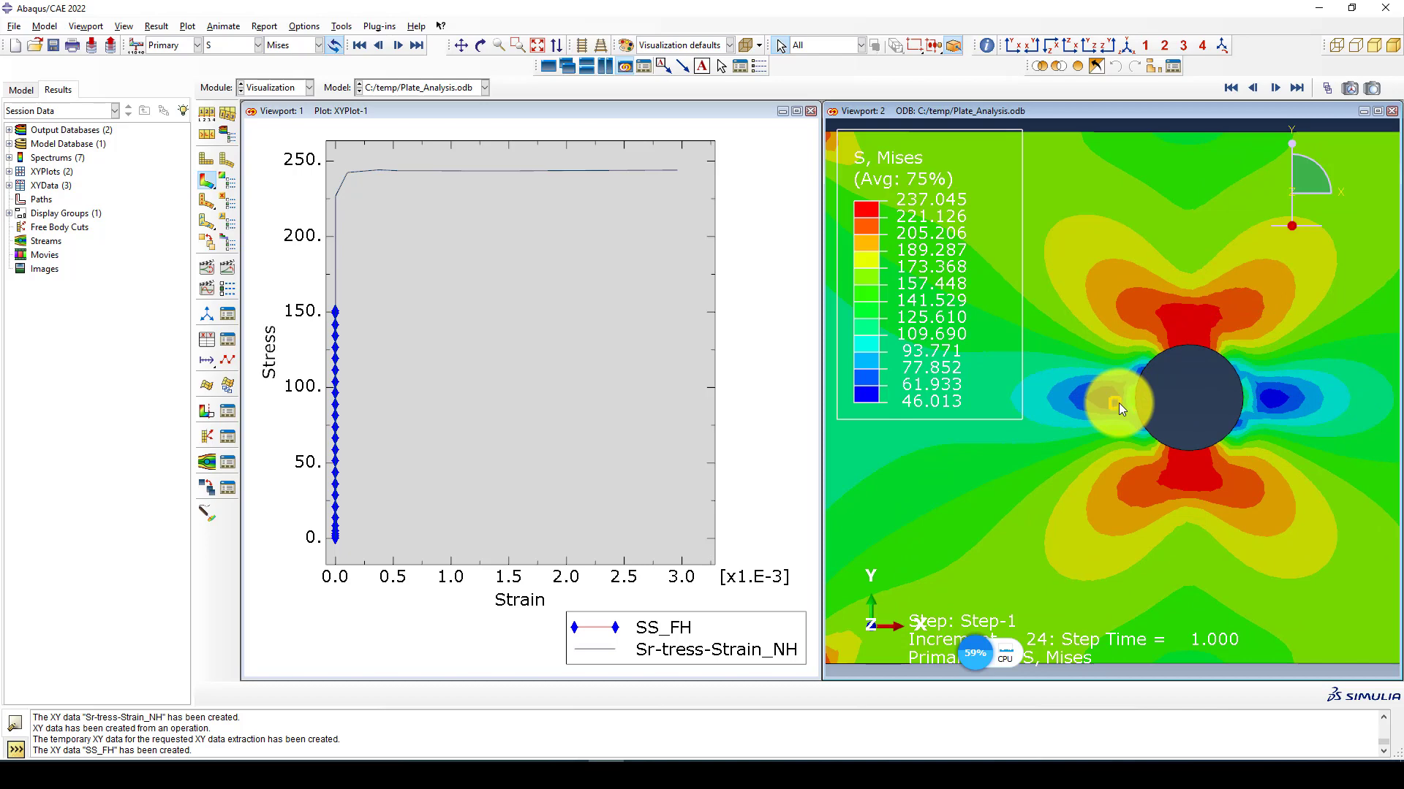
{"action": "scroll", "coordinate": [1118, 402], "scroll_direction": "down", "scroll_amount": 2}
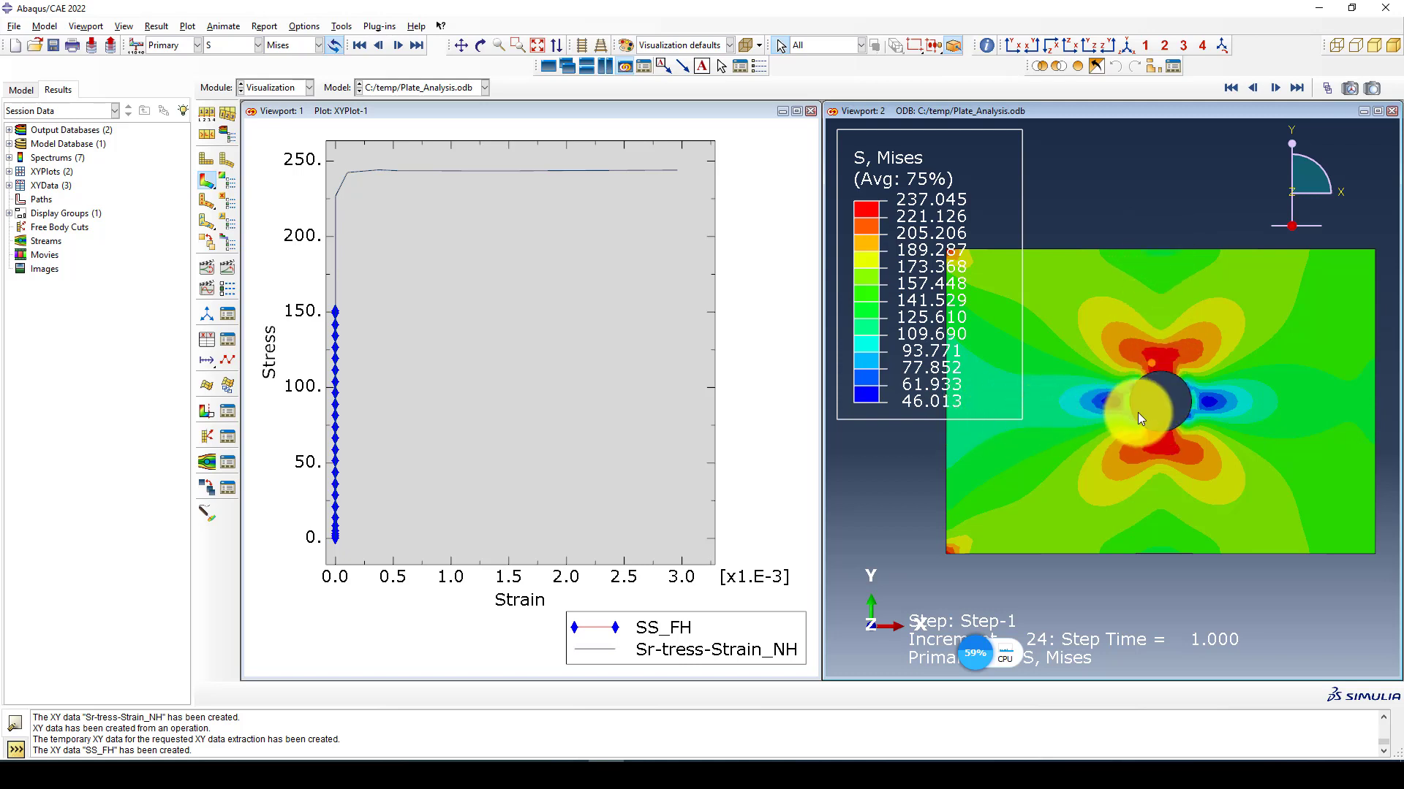
{"action": "scroll", "coordinate": [1168, 415], "scroll_direction": "up", "scroll_amount": 2}
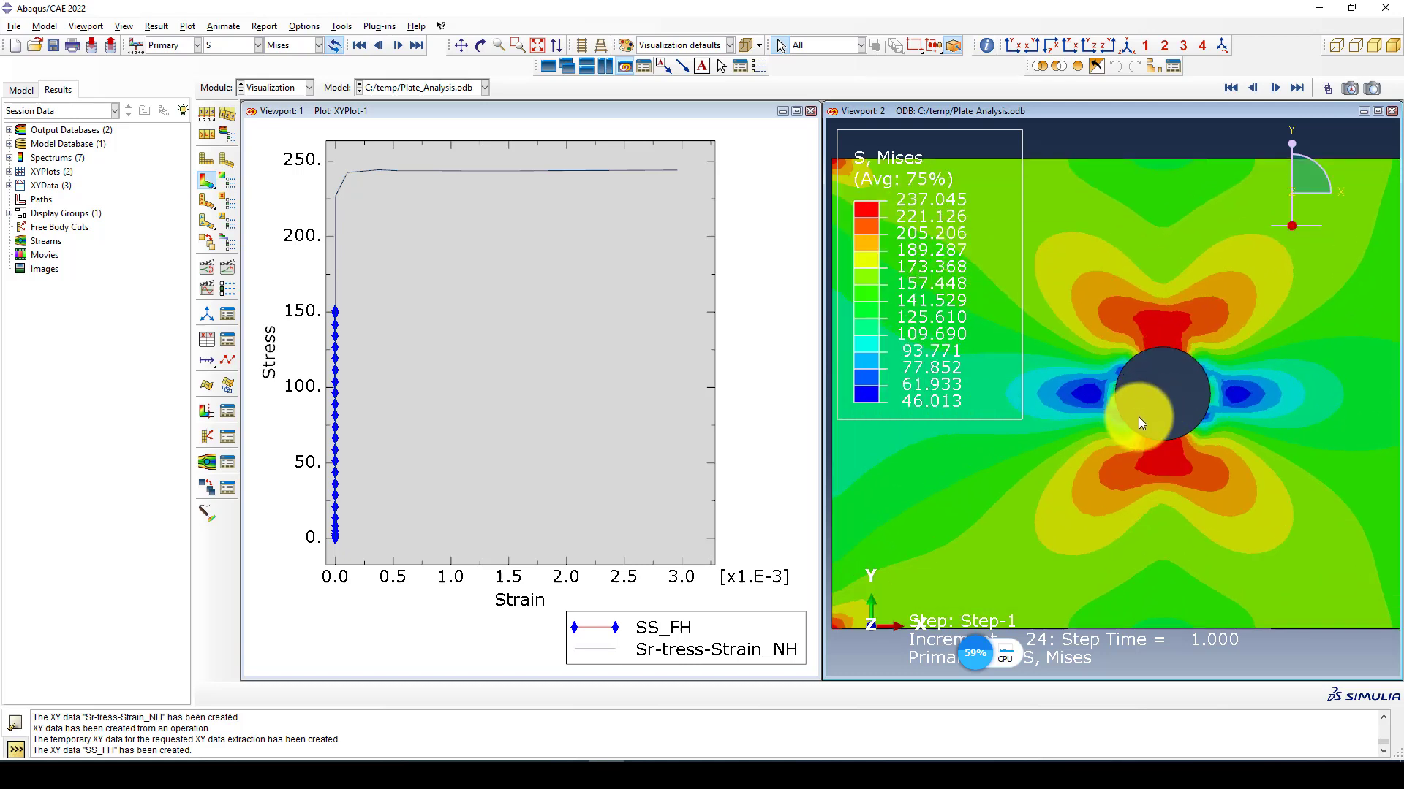
{"action": "scroll", "coordinate": [1125, 441], "scroll_direction": "down", "scroll_amount": 2}
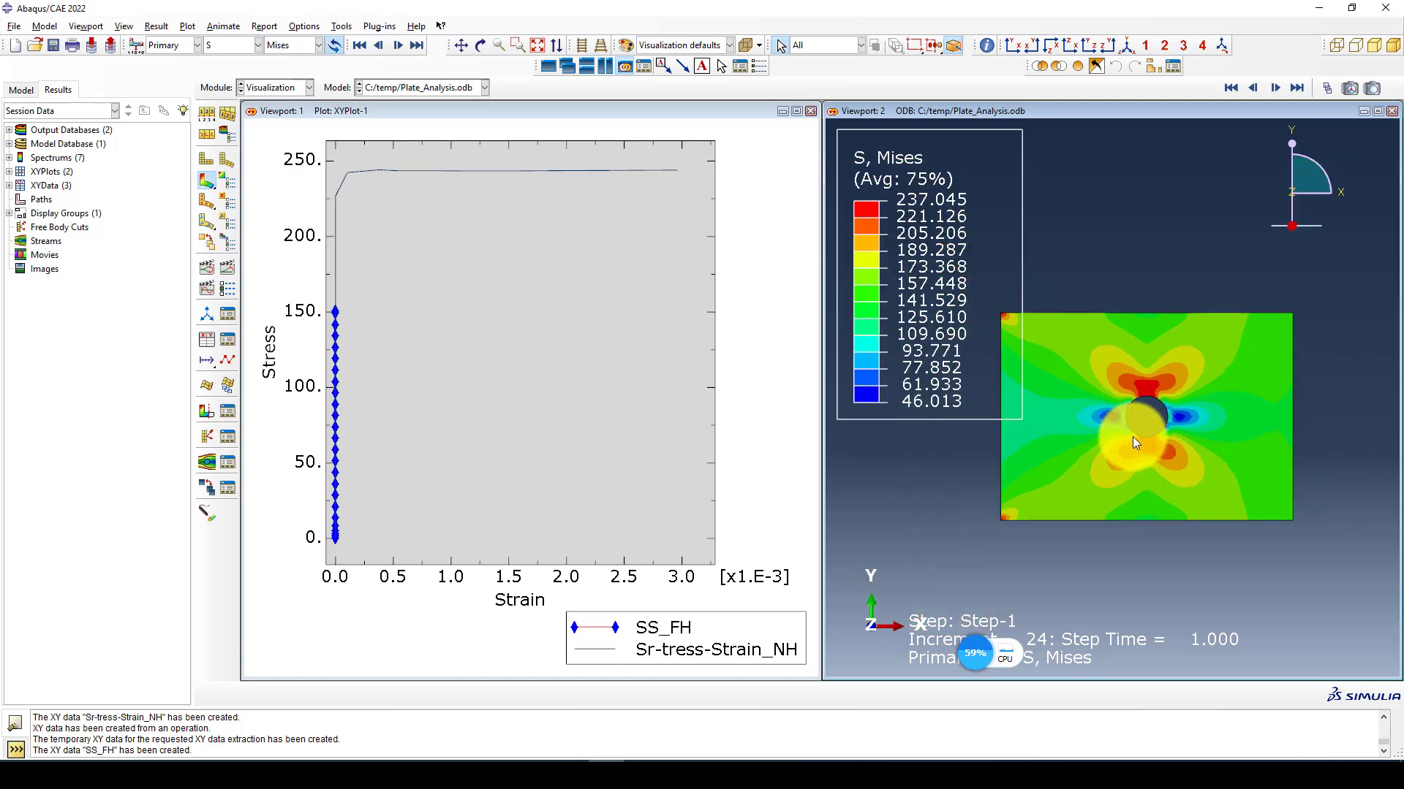
{"action": "scroll", "coordinate": [1133, 436], "scroll_direction": "up", "scroll_amount": 3}
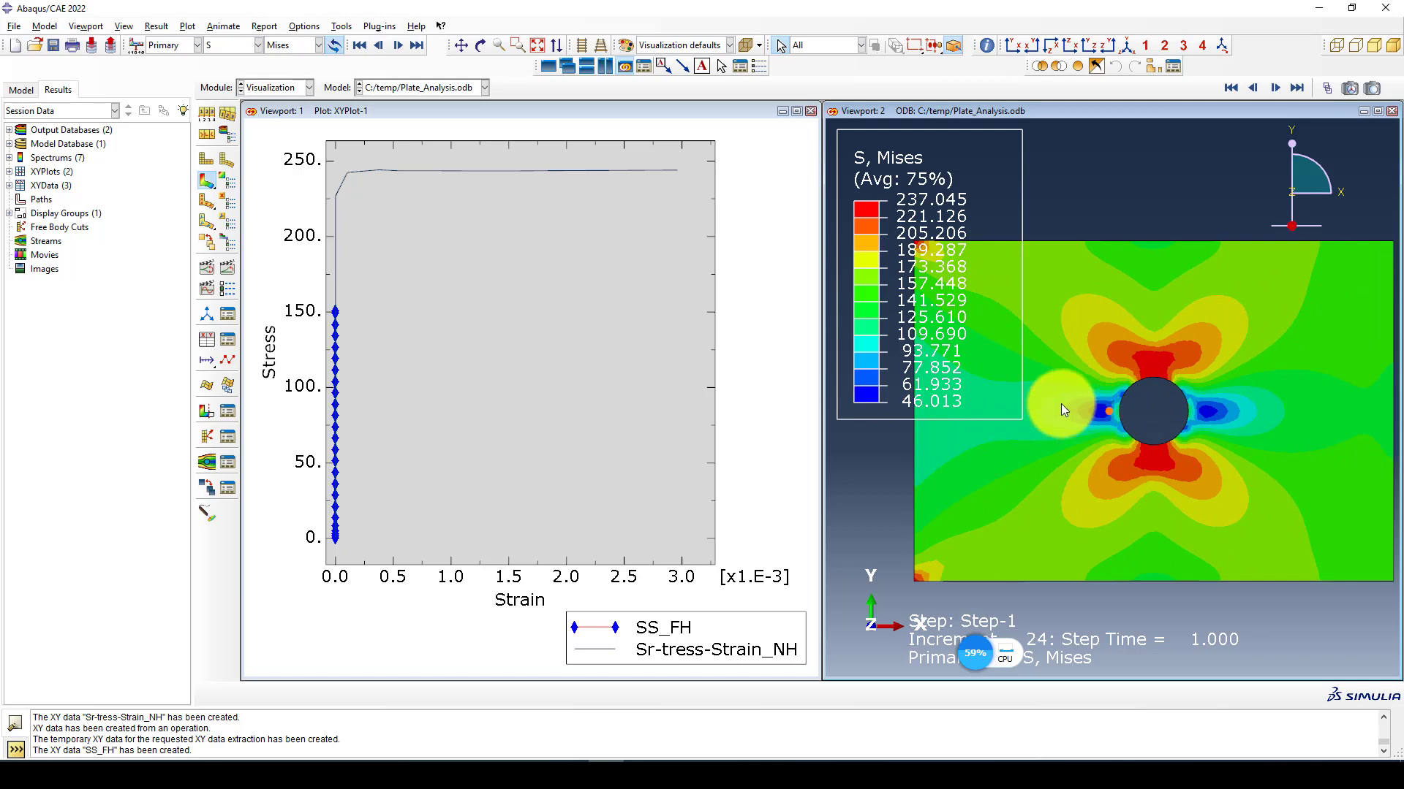
{"action": "scroll", "coordinate": [1041, 416], "scroll_direction": "down", "scroll_amount": 1}
{"action": "scroll", "coordinate": [1043, 419], "scroll_direction": "up", "scroll_amount": 1}
{"action": "scroll", "coordinate": [1043, 419], "scroll_direction": "down", "scroll_amount": 1}
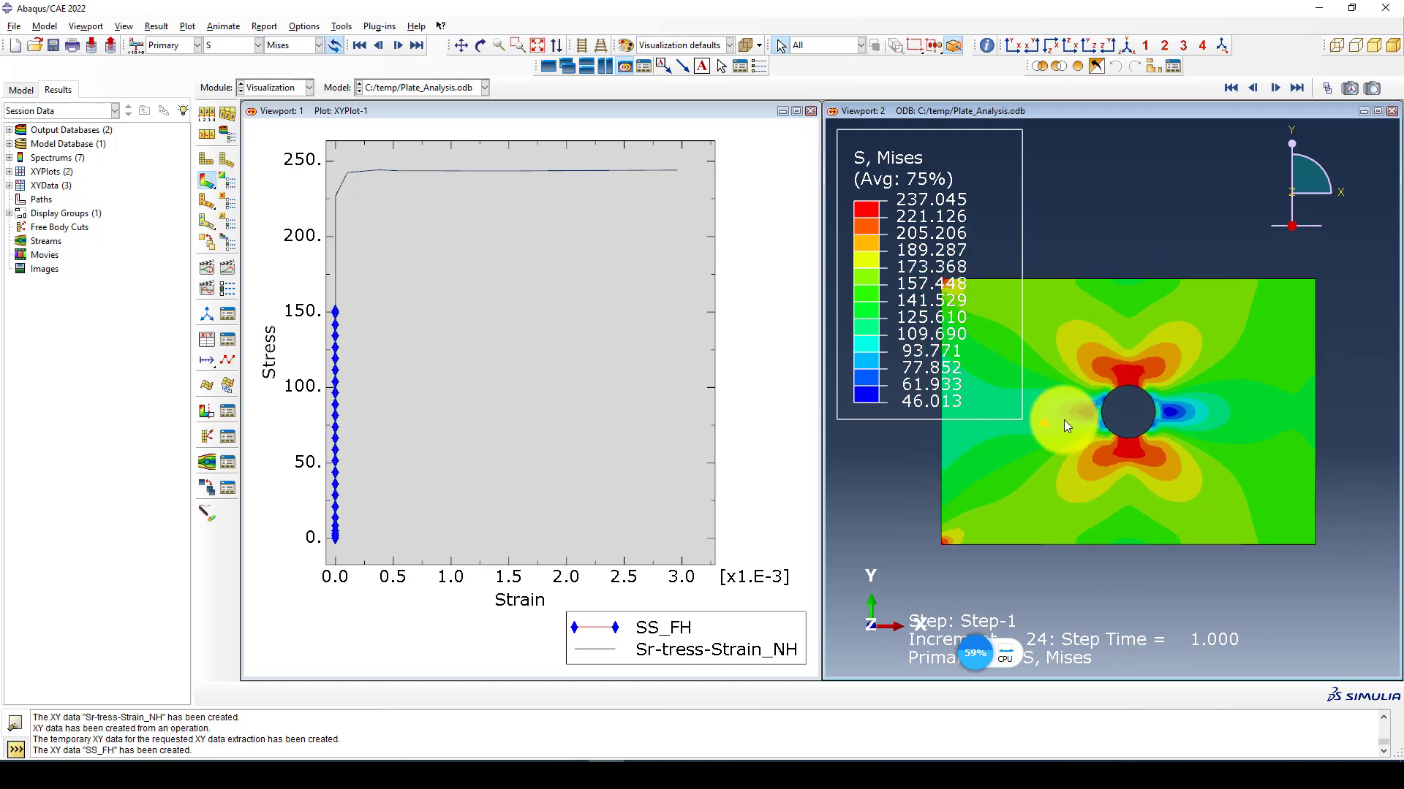
{"action": "scroll", "coordinate": [1100, 445], "scroll_direction": "up", "scroll_amount": 1}
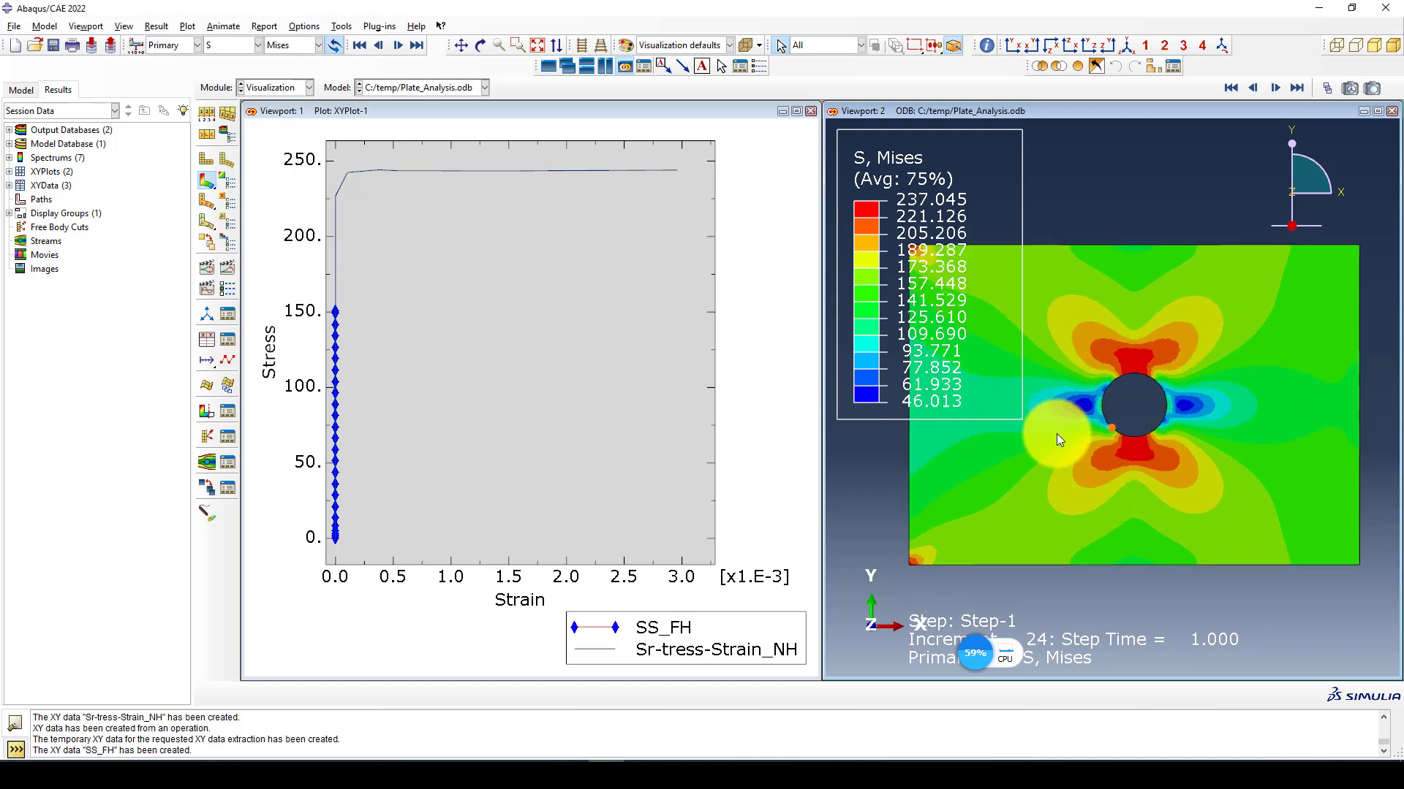